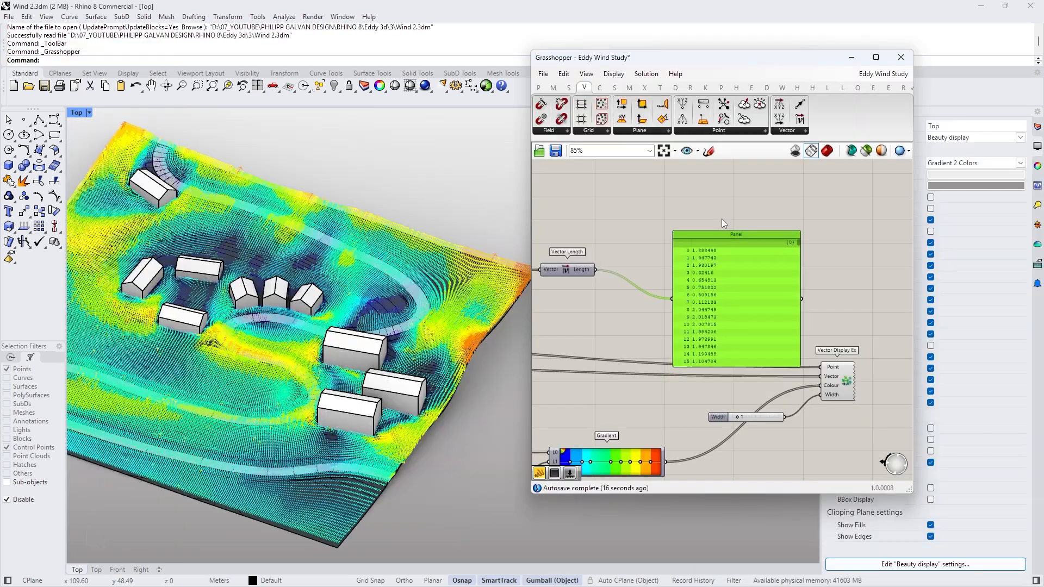
drag(713, 233, 735, 195)
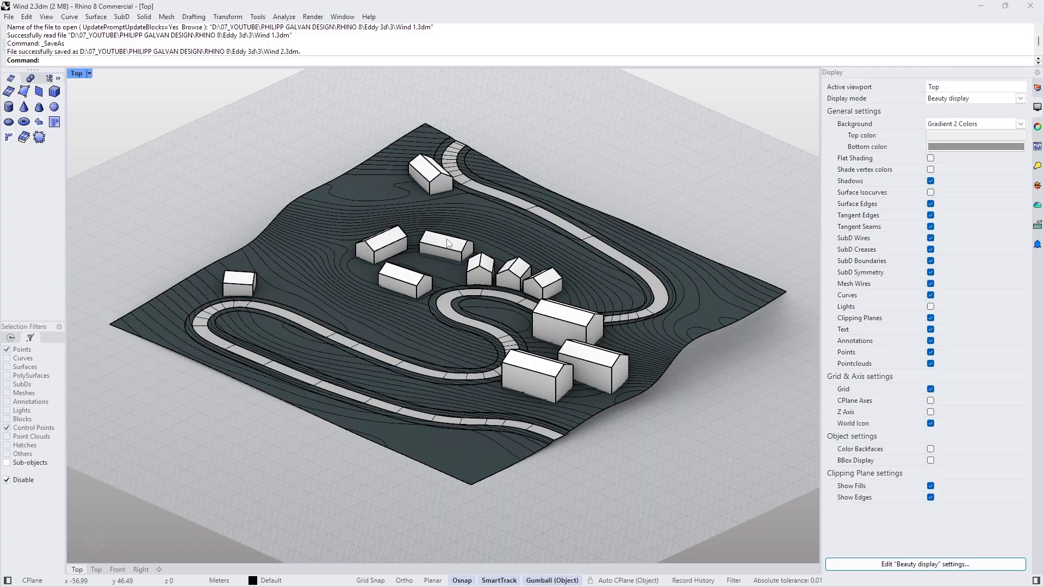
right_drag(543, 253, 468, 240)
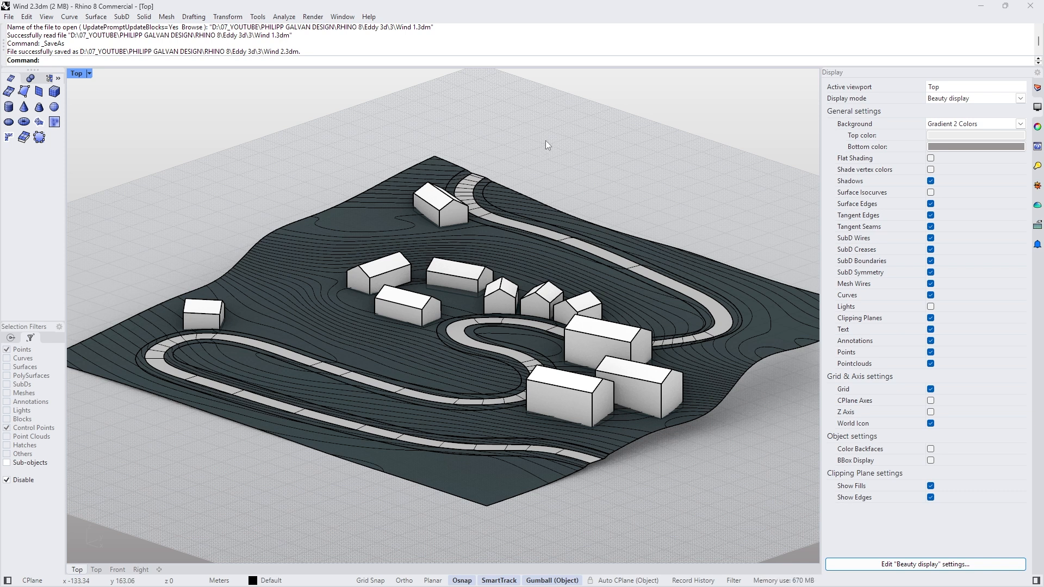
Step: Enable the Standard Toolbar Group in the toolbar options and launch Grasshopper
click(343, 17)
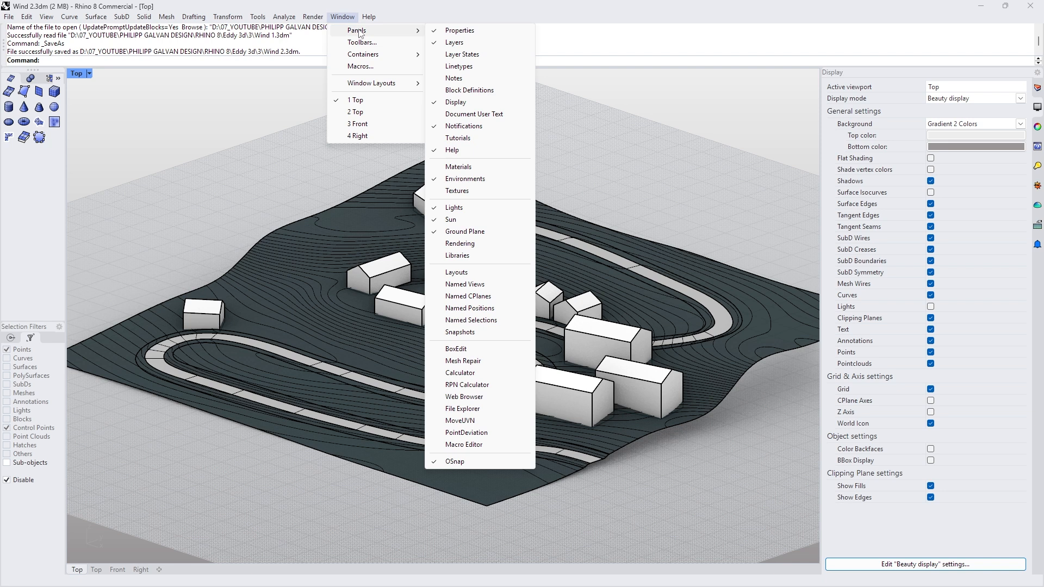
click(362, 42)
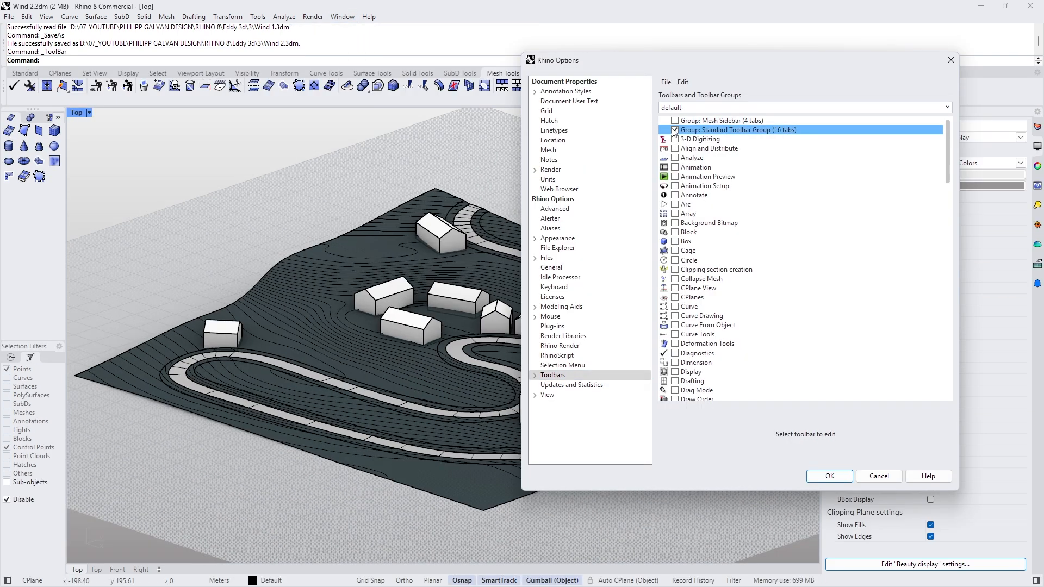
click(837, 476)
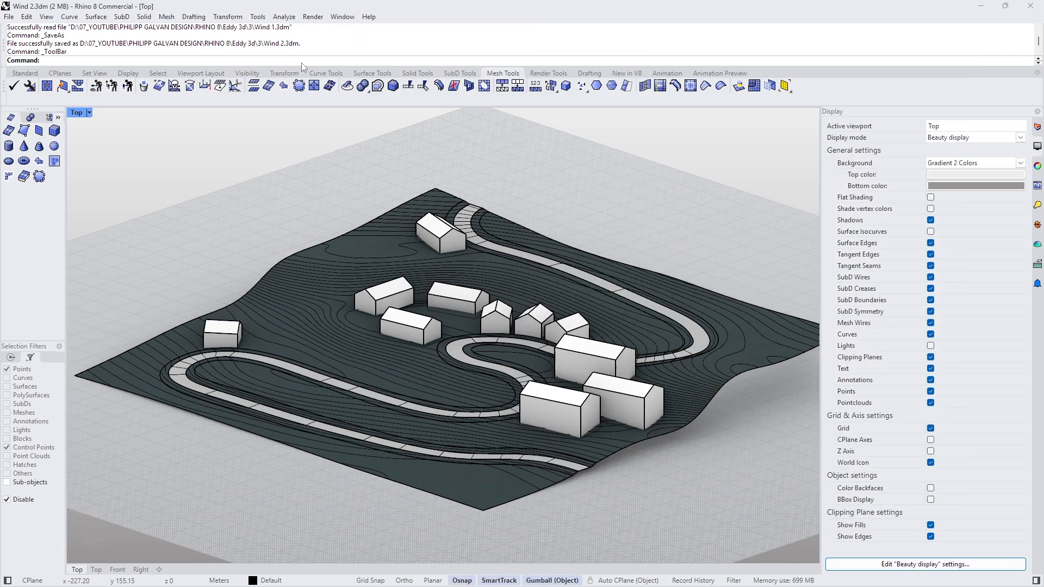
click(23, 74)
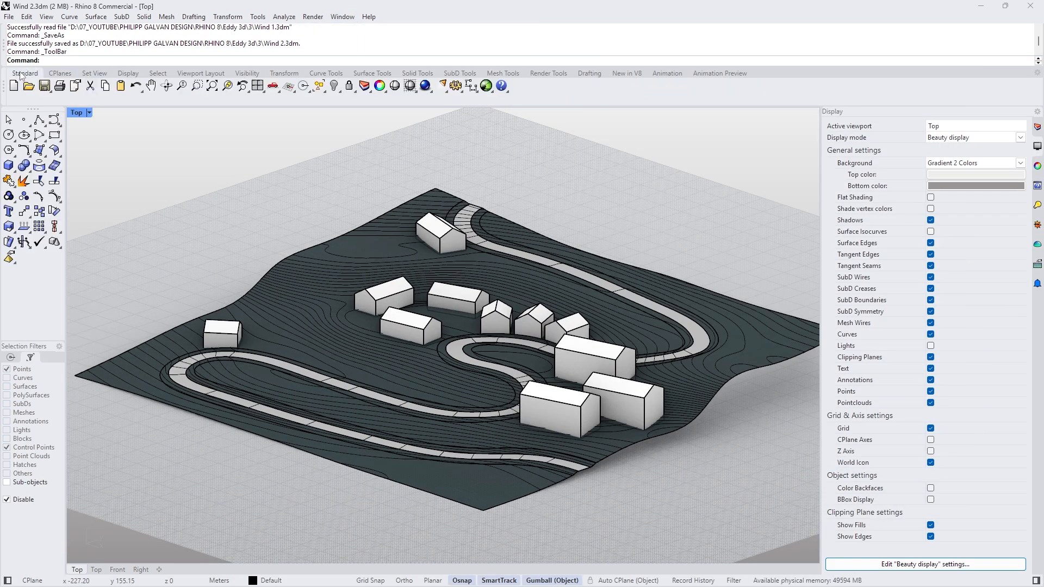
click(486, 86)
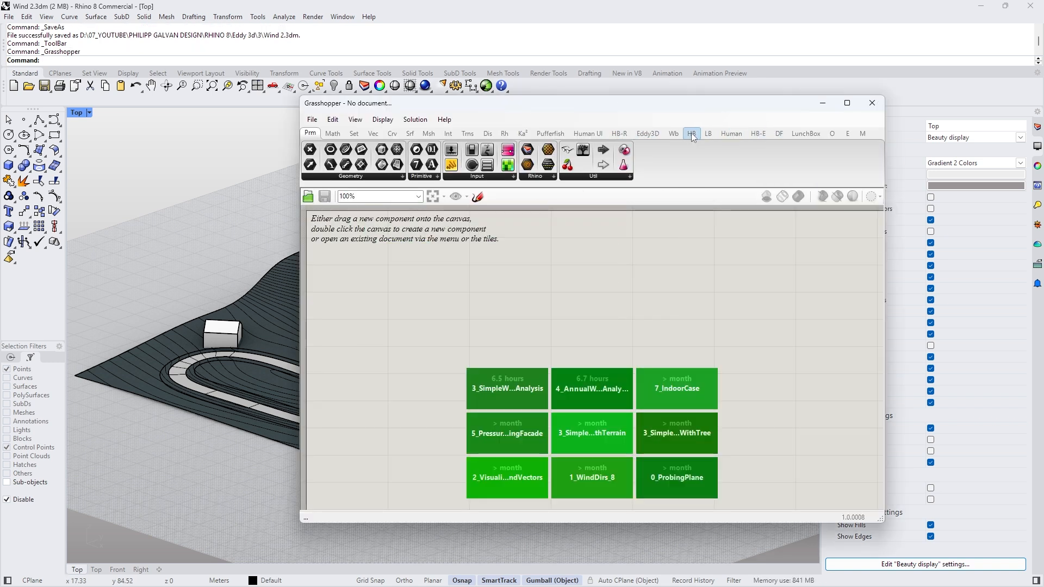
Step: Place the Eddy3D Templates component to view its list of available templates, and delete it from the canvas
click(648, 133)
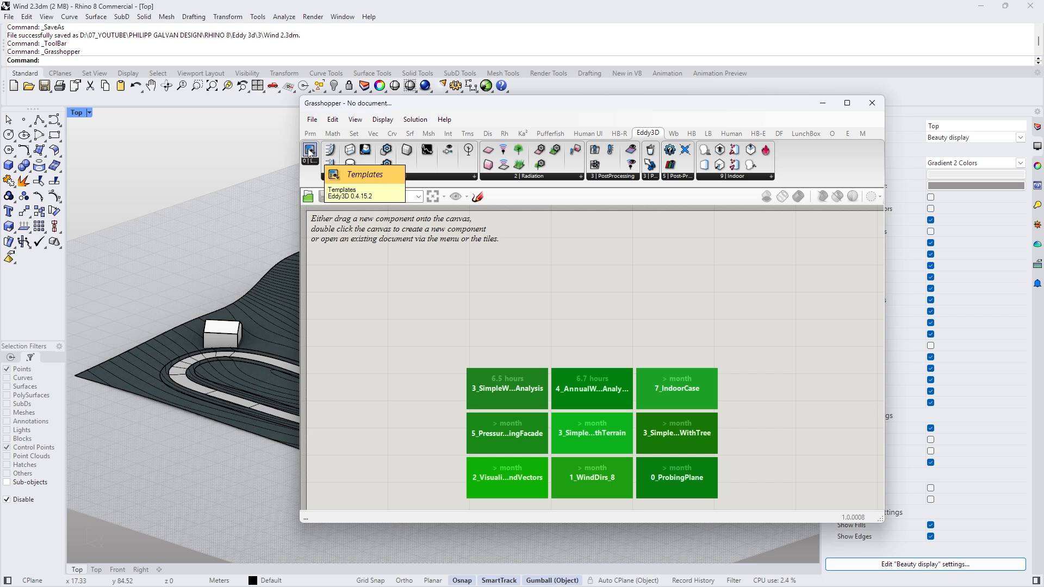
drag(309, 154, 422, 265)
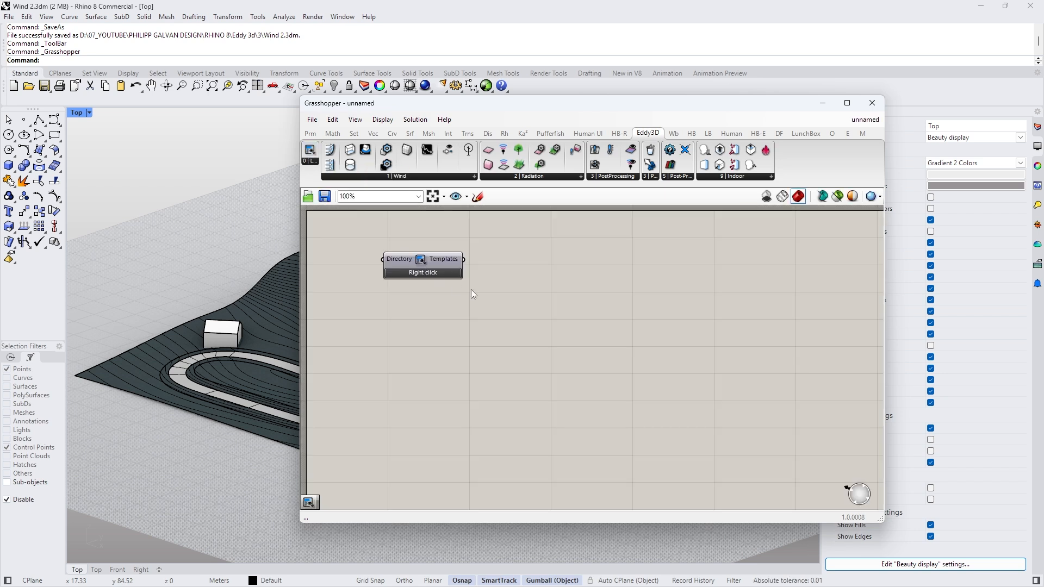
right_click(429, 277)
mouse_move(462, 280)
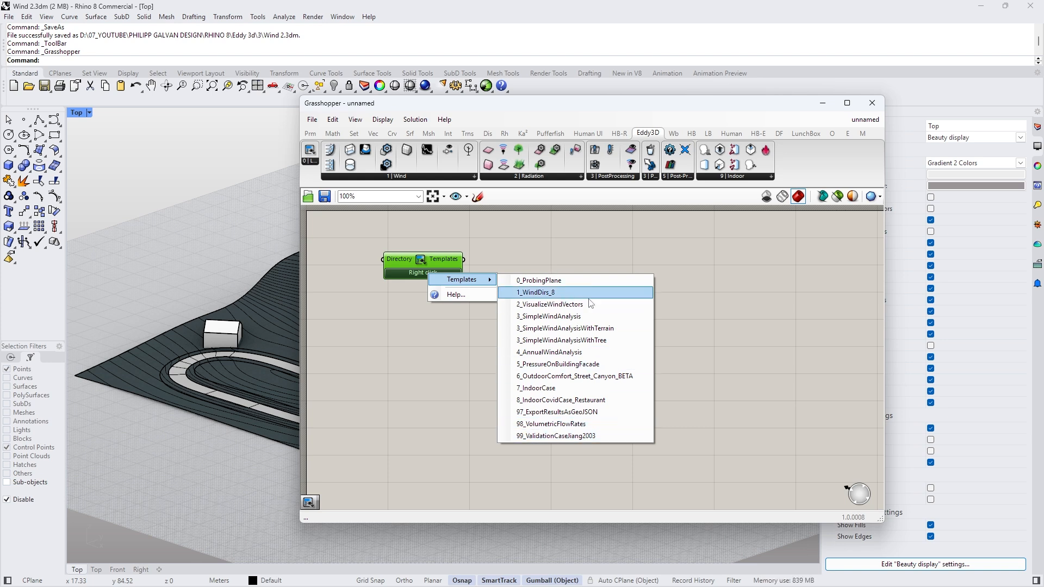
click(469, 356)
drag(440, 259, 444, 272)
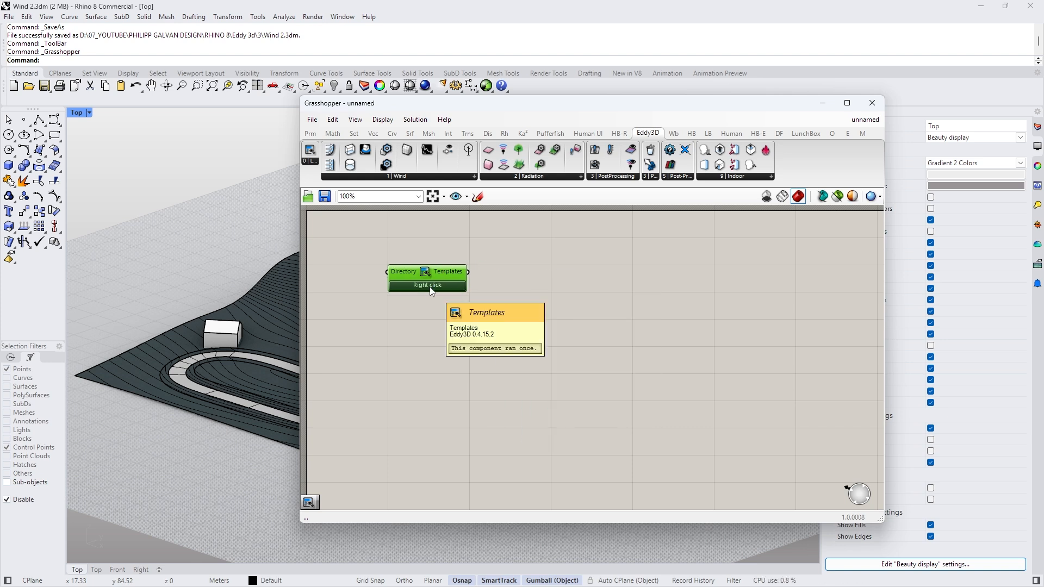
key(Delete)
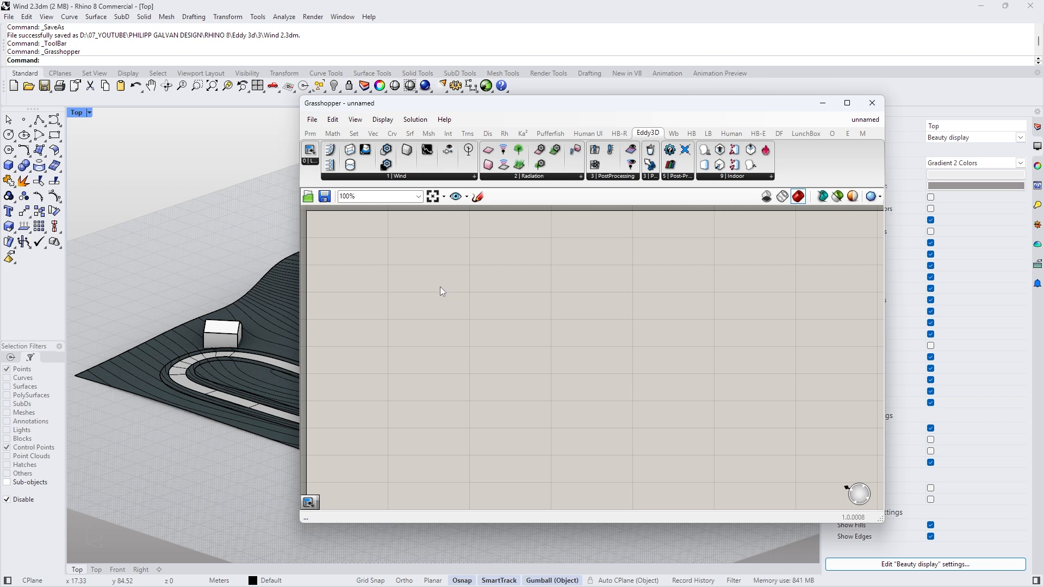
click(398, 177)
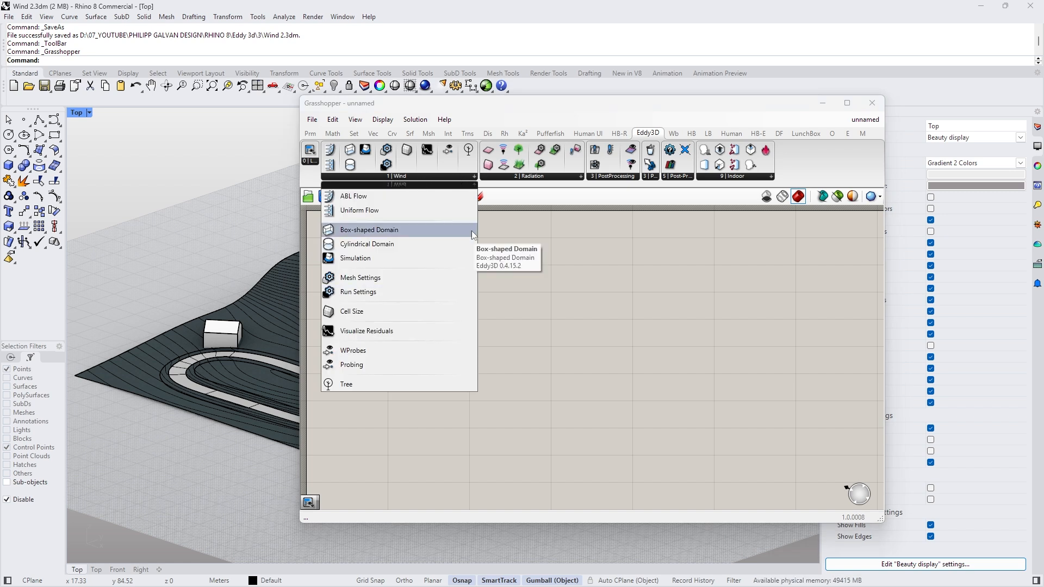
click(620, 177)
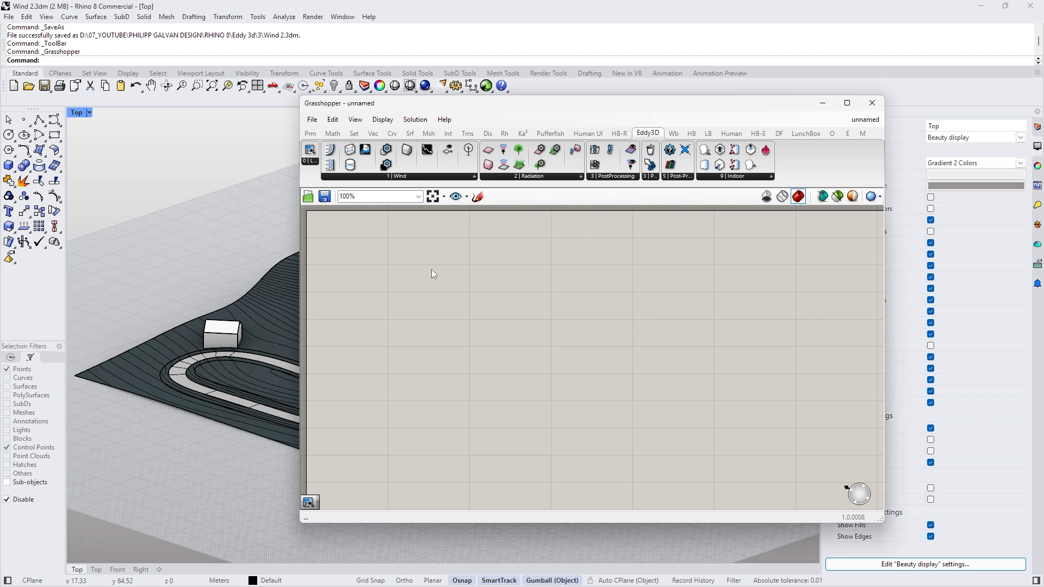
click(401, 177)
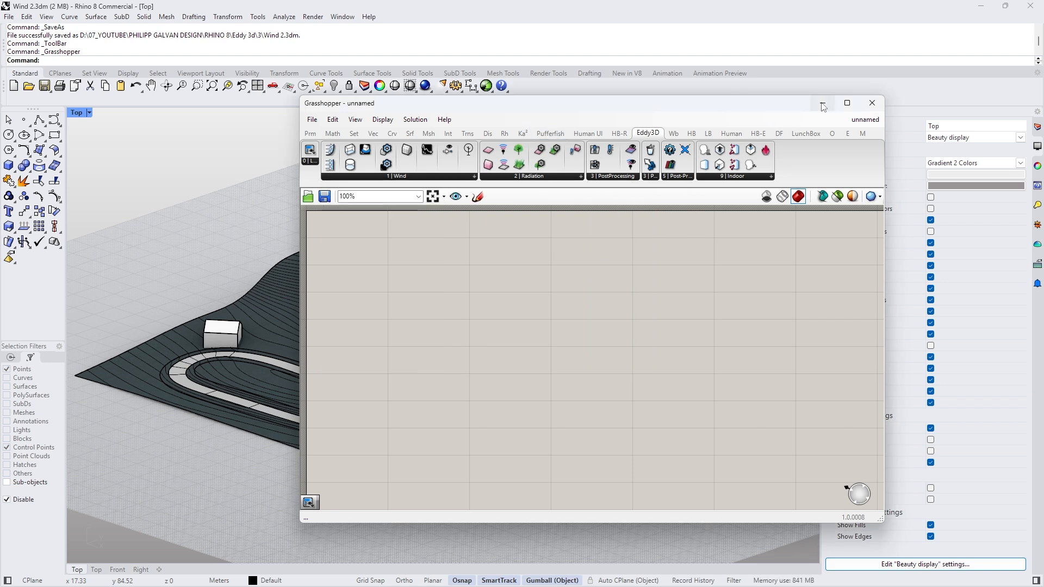
Step: Move the Grasshopper window aside and select the two terrain surfaces on either side of the road in the Rhino model
drag(647, 107, 904, 111)
right_drag(376, 342, 516, 370)
scroll(314, 347, up, 5)
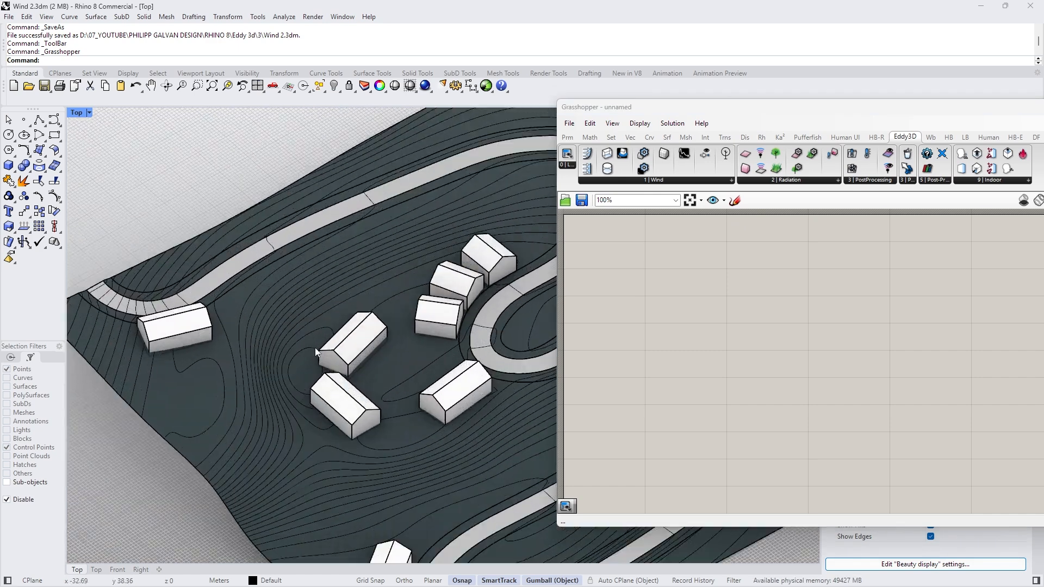
click(198, 402)
scroll(197, 402, down, 4)
right_drag(391, 337, 294, 327)
scroll(474, 217, up, 4)
shift+click(465, 262)
scroll(465, 262, down, 5)
right_drag(465, 262, 353, 344)
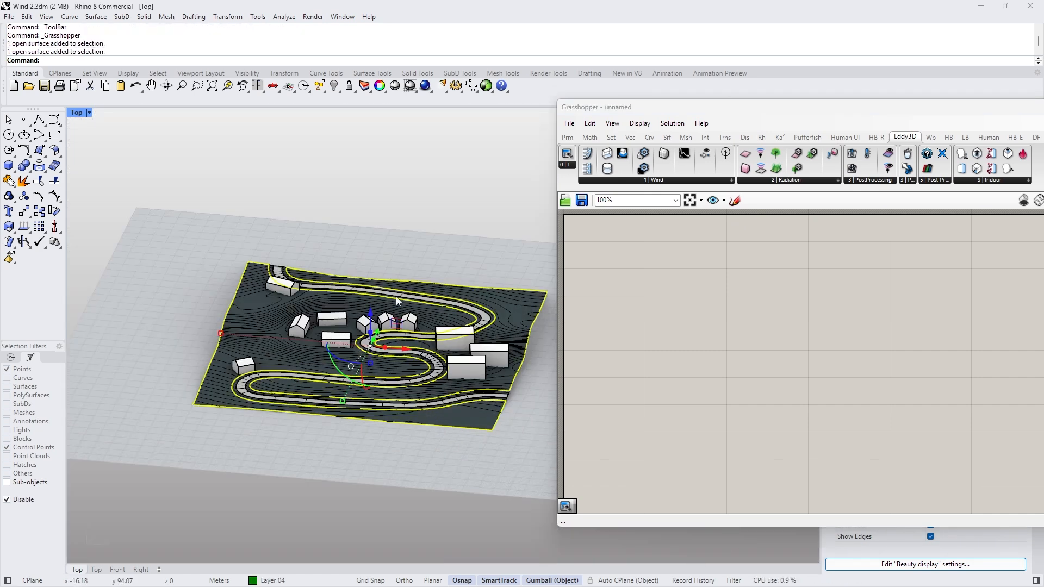
scroll(513, 399, up, 3)
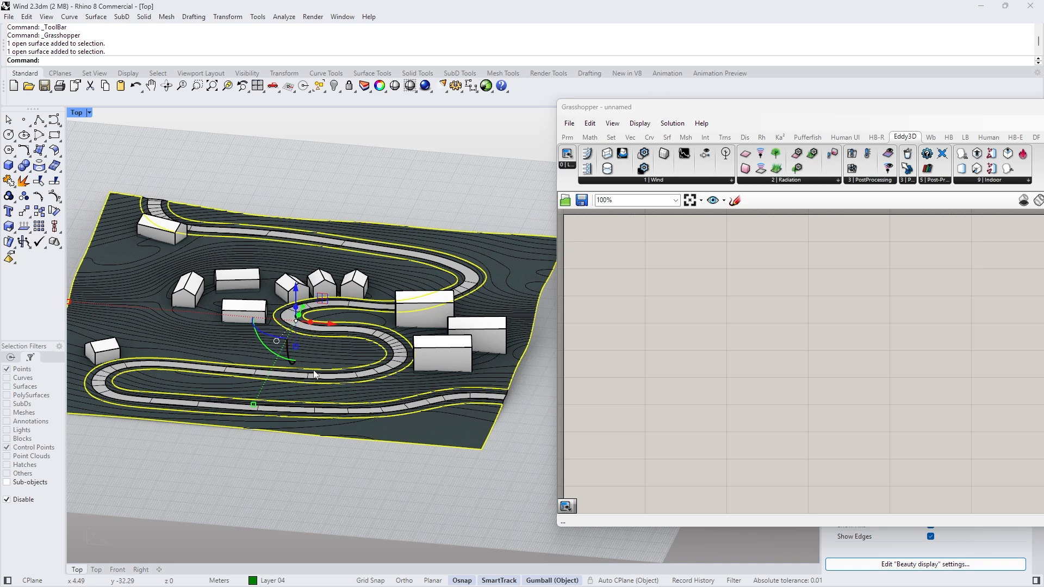
Step: Select the three small houses clustered together beside the central road loop
scroll(296, 301, up, 3)
click(194, 246)
shift+right_drag(267, 259, 359, 258)
shift+click(173, 271)
shift+click(300, 316)
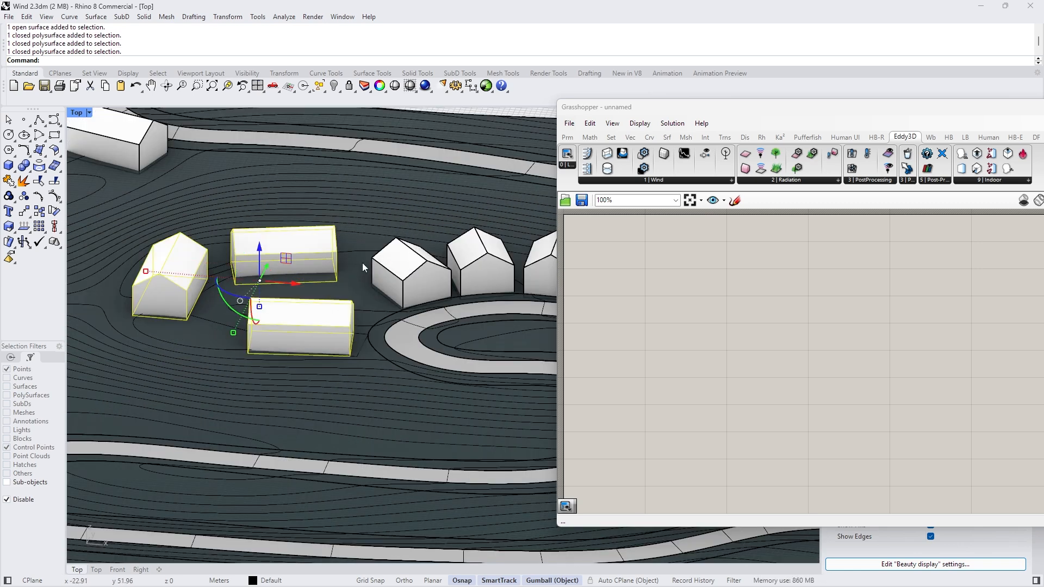
Step: Slightly reposition the two large houses nearest the terrain's outer edge, one after the other, and clear the selection
scroll(362, 262, down, 8)
right_drag(429, 293, 462, 315)
scroll(468, 311, up, 7)
click(467, 311)
scroll(463, 300, up, 6)
drag(437, 301, 452, 319)
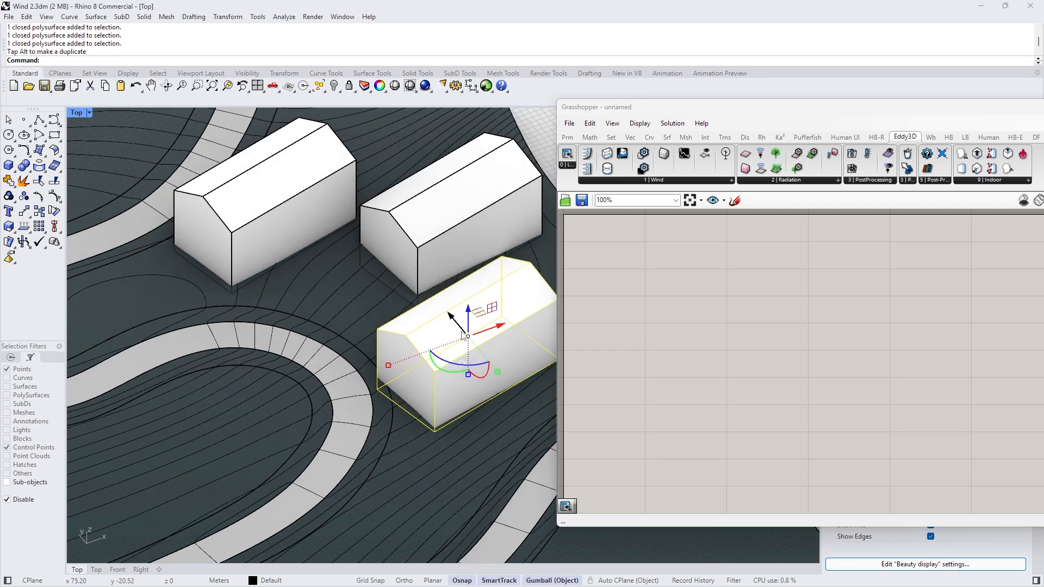
scroll(454, 356, down, 6)
key(Escape)
right_drag(442, 403, 256, 460)
click(493, 342)
drag(526, 352, 515, 353)
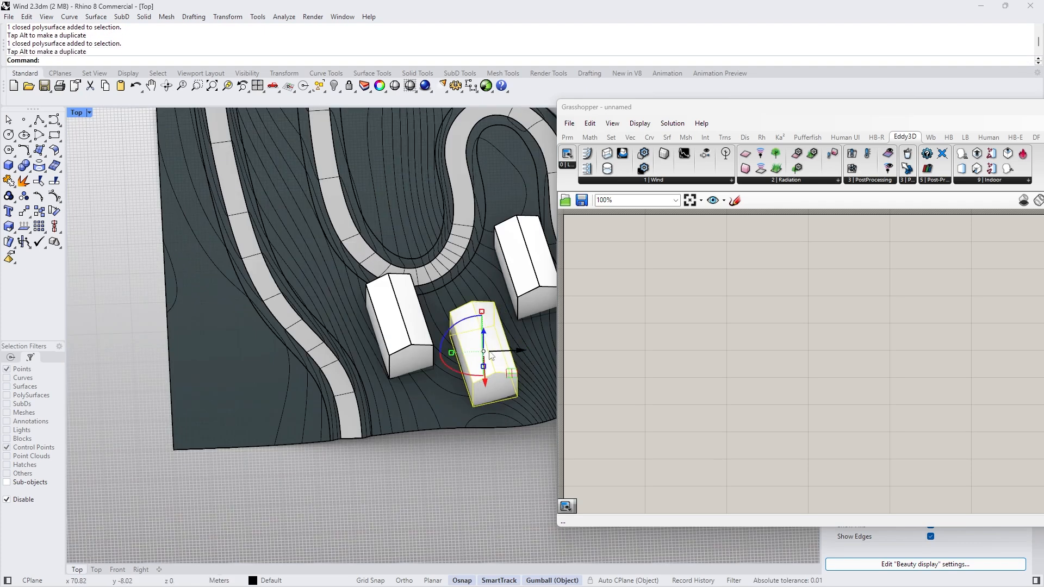
key(Escape)
Step: Examine from several angles how the houses sit on the terrain, selecting the large house beside the upper road
scroll(398, 304, down, 7)
right_drag(361, 347, 452, 323)
scroll(453, 323, up, 10)
right_drag(419, 400, 419, 338)
scroll(413, 345, down, 5)
scroll(411, 342, down, 3)
right_drag(337, 288, 424, 348)
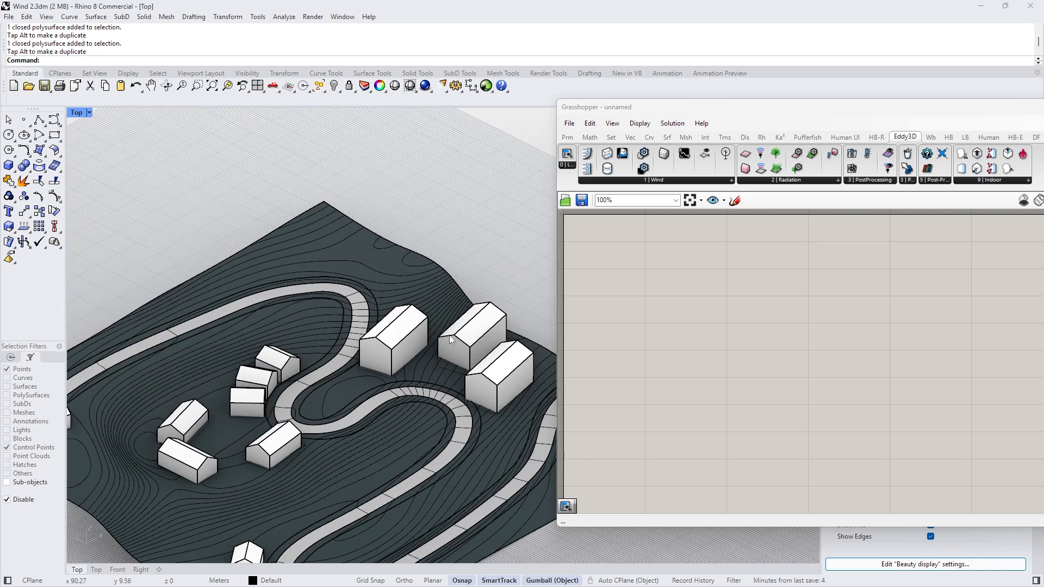
scroll(401, 333, up, 7)
click(402, 330)
scroll(411, 250, down, 3)
right_drag(454, 218, 385, 355)
scroll(410, 250, down, 5)
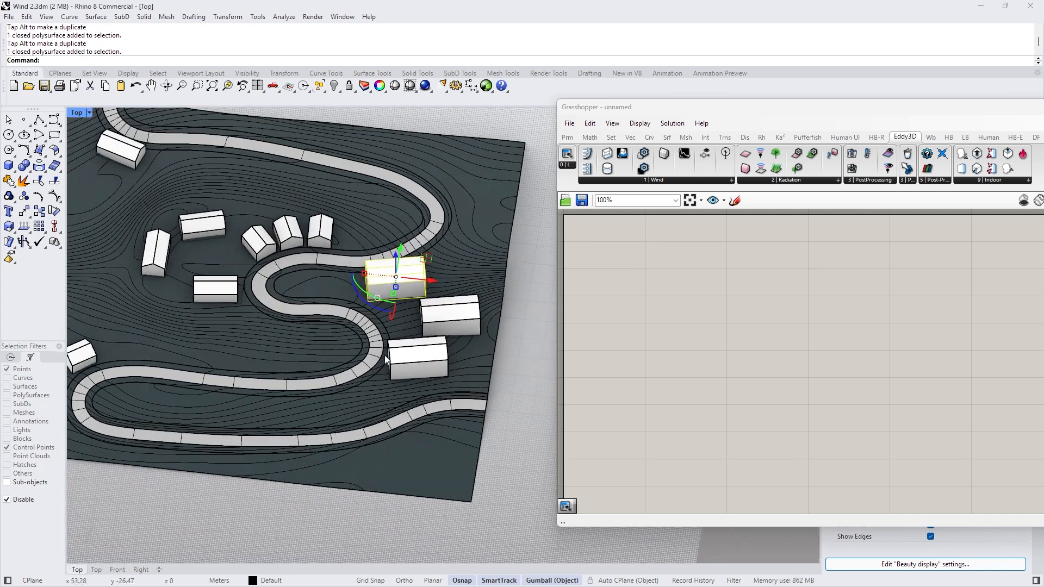
scroll(200, 262, up, 8)
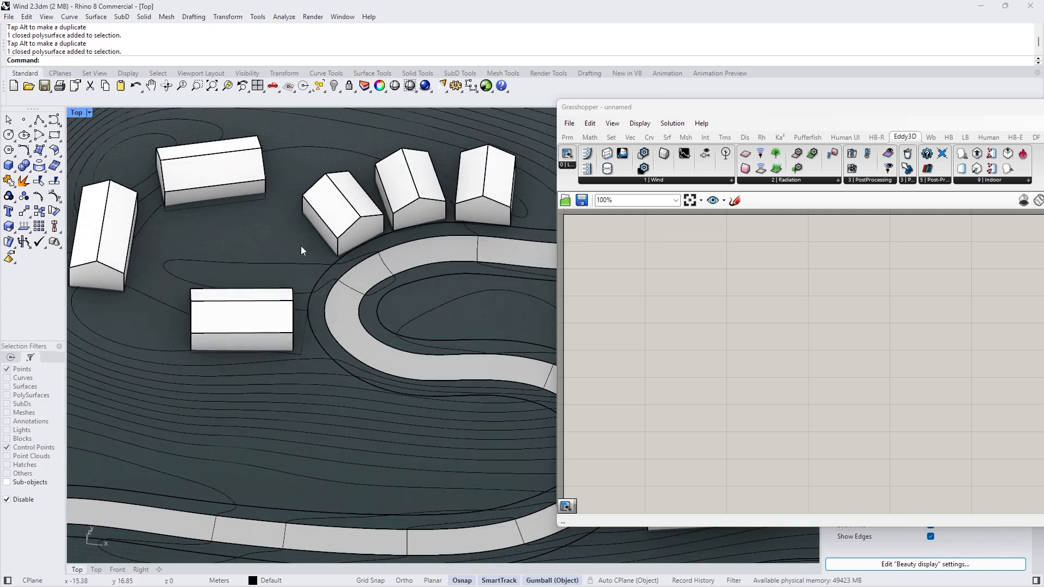
scroll(384, 283, down, 10)
scroll(386, 291, up, 5)
right_drag(387, 323, 327, 264)
scroll(379, 245, up, 7)
scroll(400, 304, down, 6)
right_drag(373, 325, 370, 329)
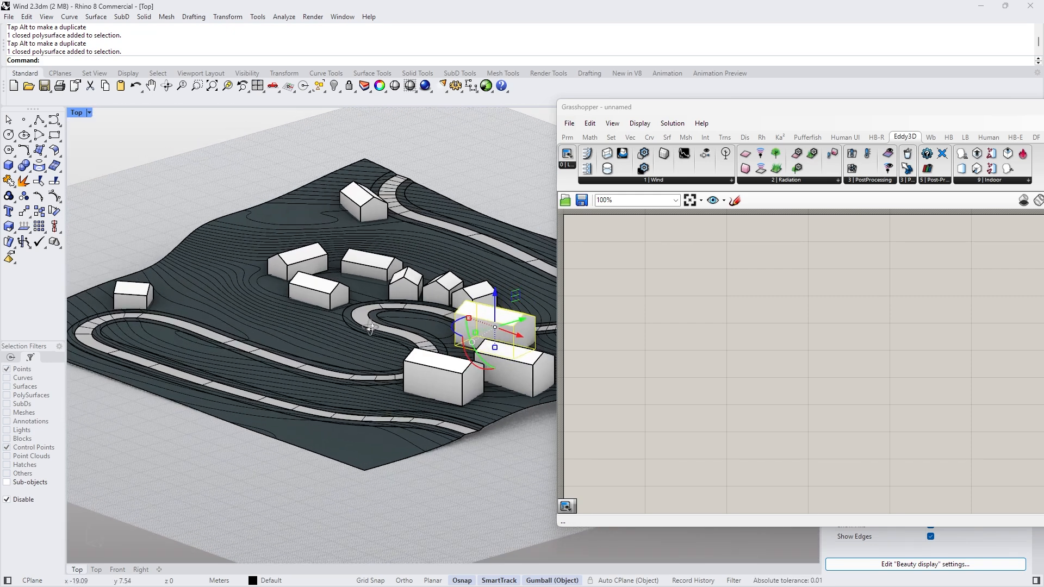
scroll(324, 191, up, 3)
Step: Reposition the Grasshopper window beside the model and place an Eddy3D ABL Flow component on the canvas
drag(652, 107, 741, 108)
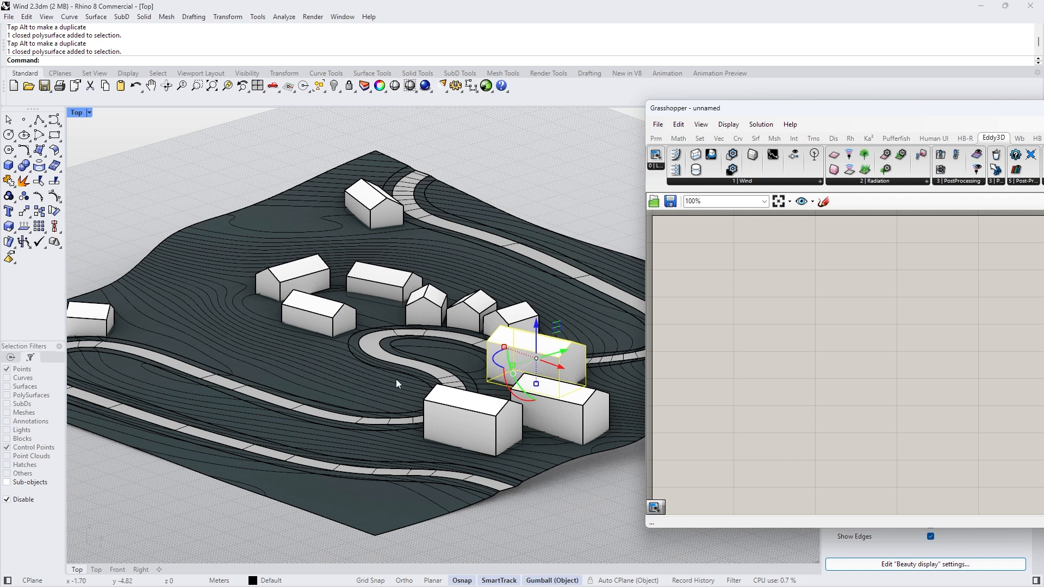
drag(799, 101, 677, 92)
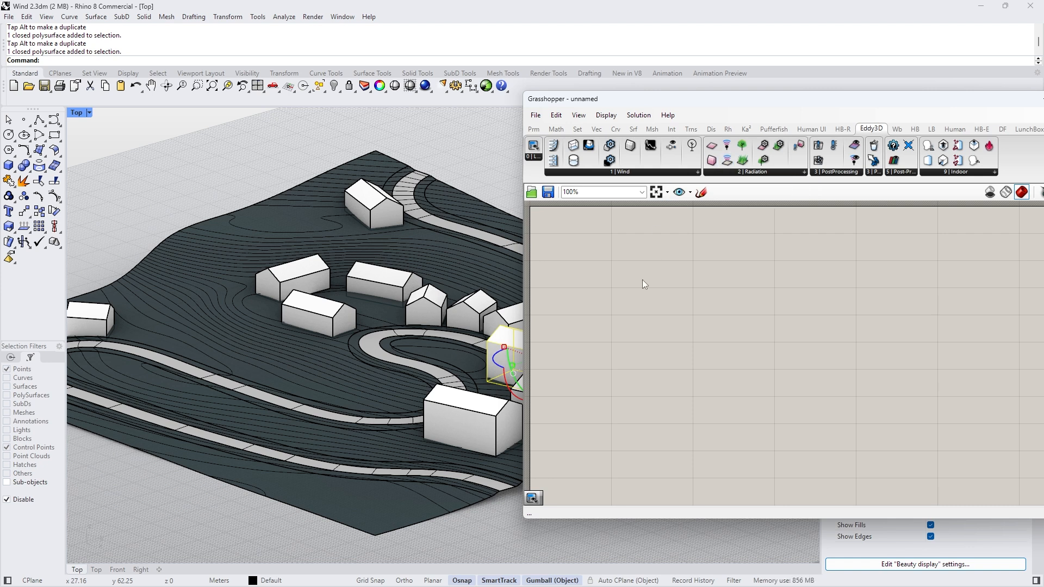
drag(645, 104, 684, 100)
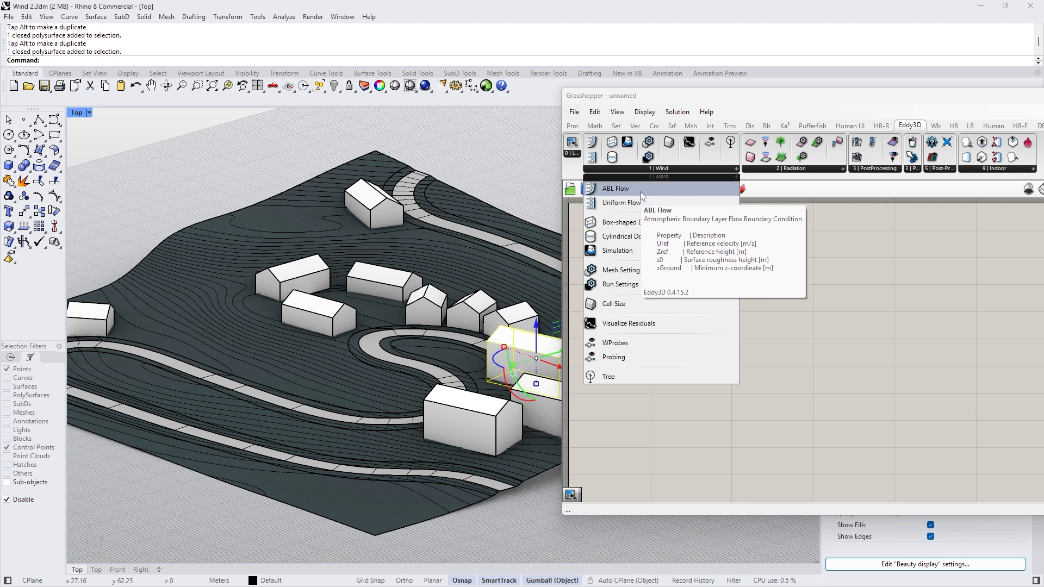
click(641, 192)
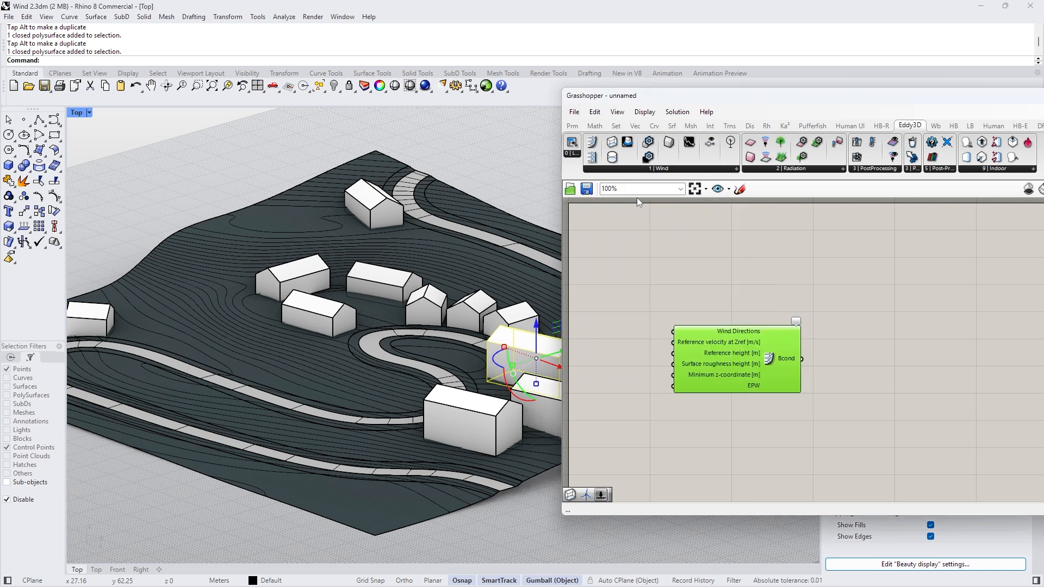
Step: Add the Exceptions utility component for component name labels near the canvas corner, and adjust the position of ABL Flow
click(571, 126)
drag(829, 141, 744, 247)
click(786, 273)
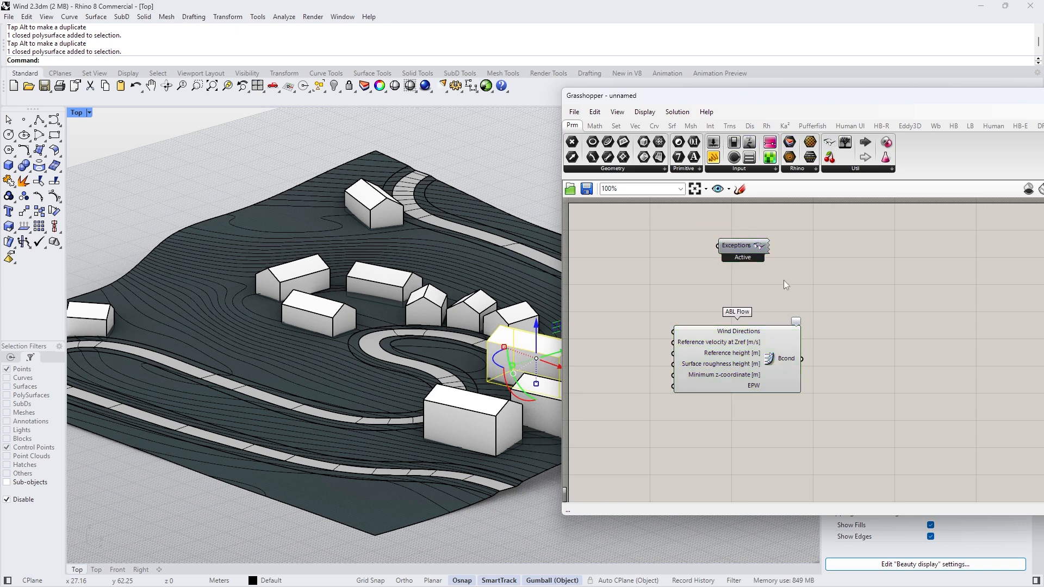
drag(750, 342, 755, 339)
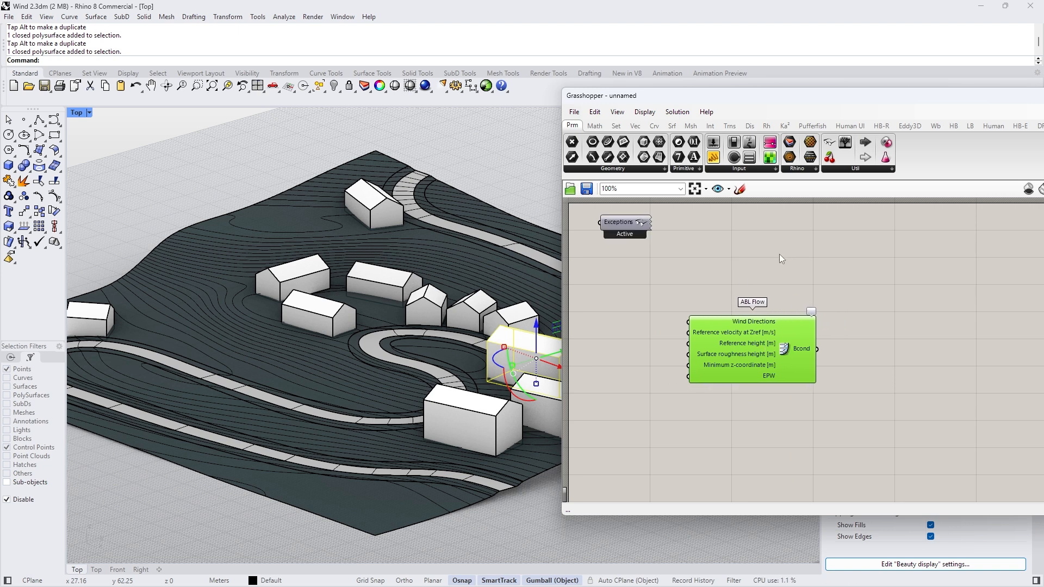
click(782, 269)
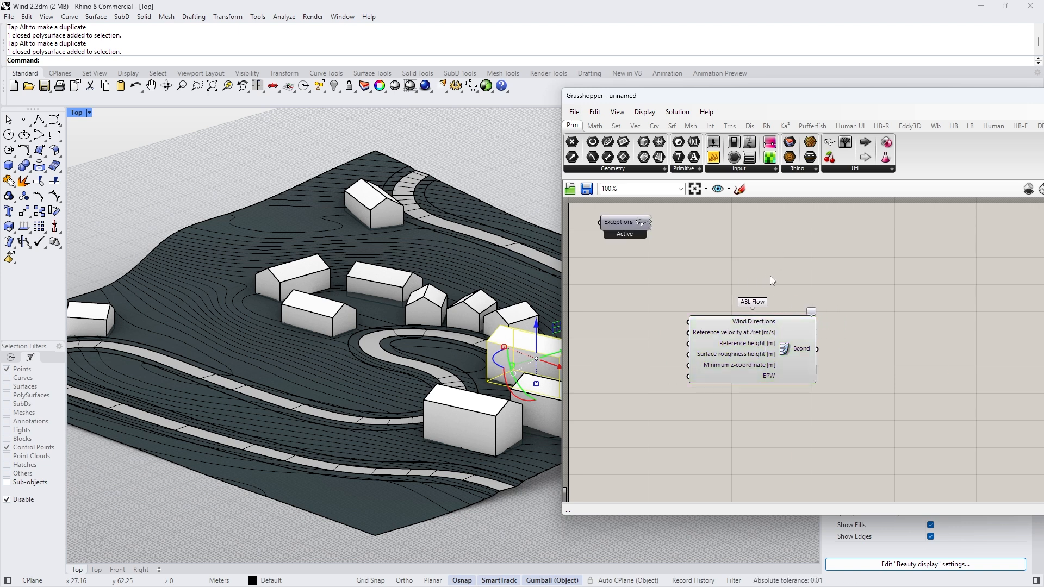
Step: Shift the ABL Flow component slightly to the right on the canvas and deselect it
scroll(421, 285, down, 2)
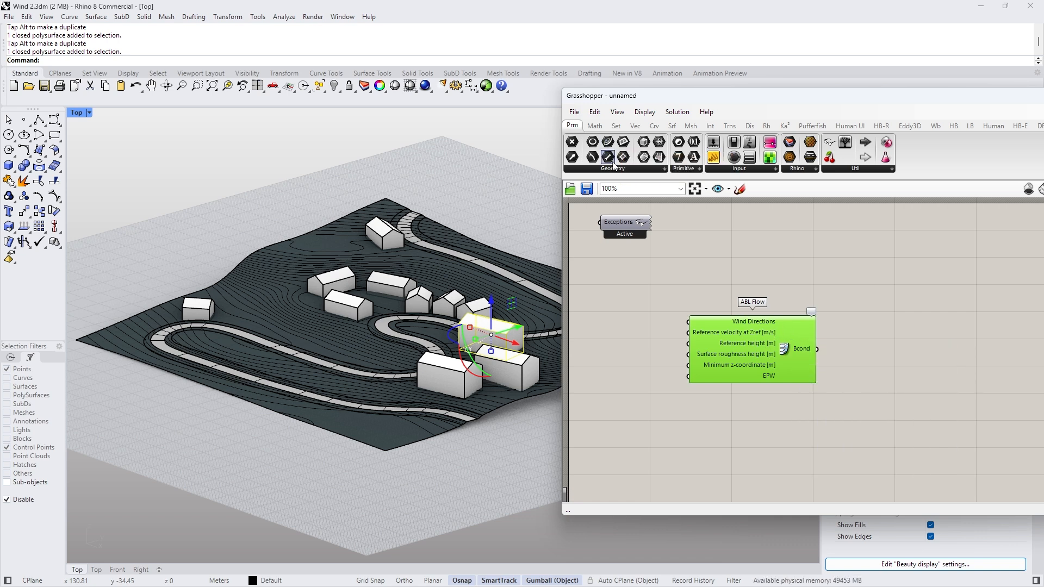
drag(712, 322, 738, 323)
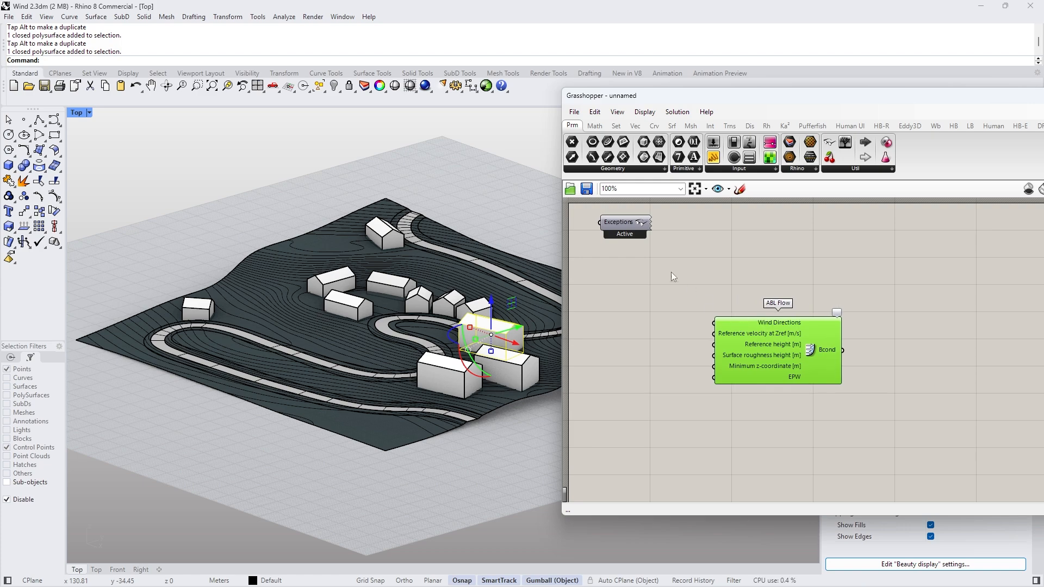
right_drag(376, 293, 383, 315)
click(814, 311)
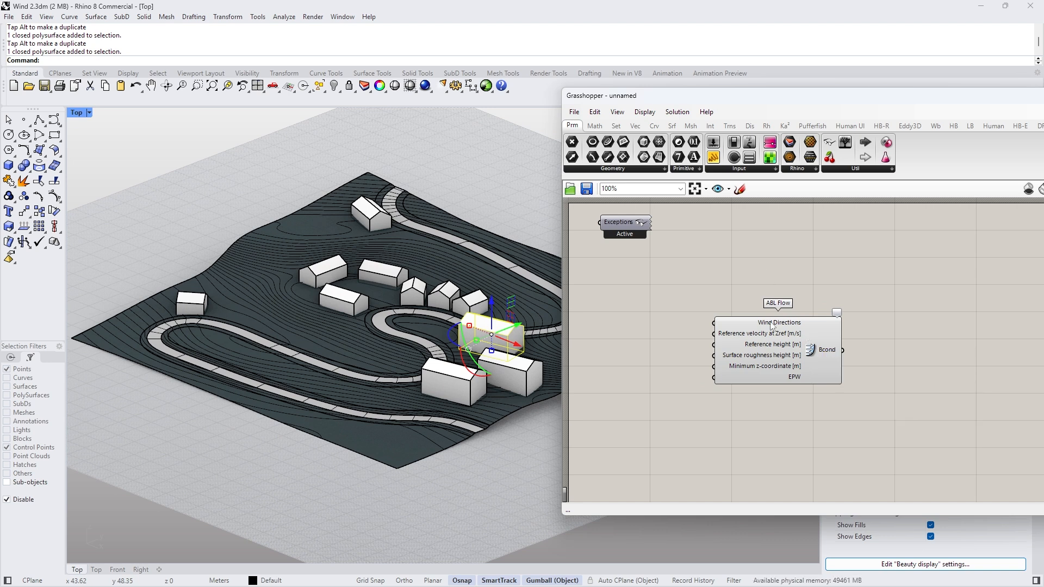
Step: Add a number slider with an upper limit of 360, set to 173, and connect it to ABL Flow's Wind Directions input
drag(713, 142, 674, 293)
drag(754, 328, 830, 337)
drag(628, 289, 628, 335)
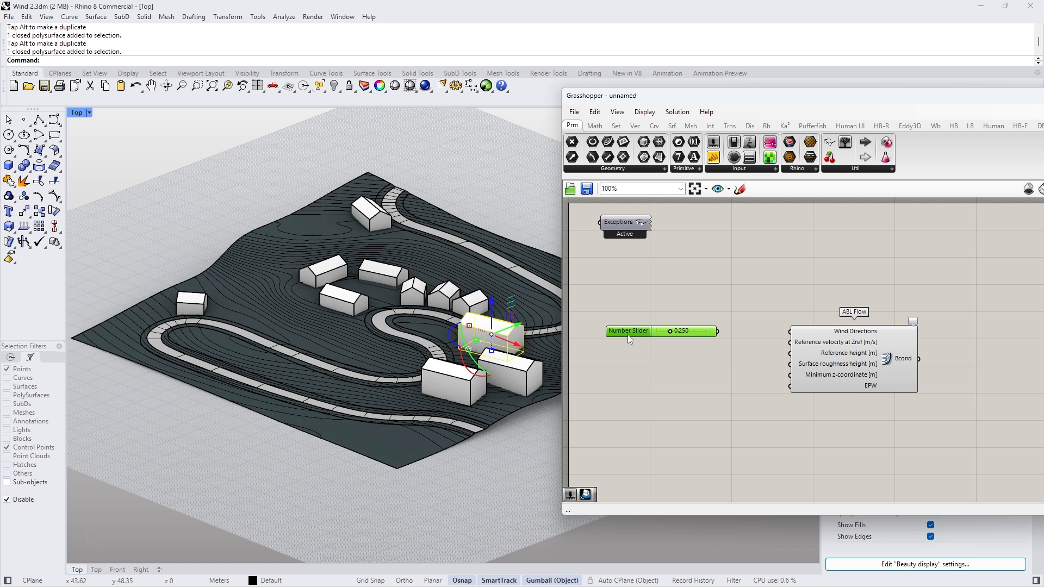
double_click(698, 331)
text(360)
key(Return)
drag(645, 334, 790, 331)
drag(640, 332, 664, 332)
scroll(347, 305, down, 5)
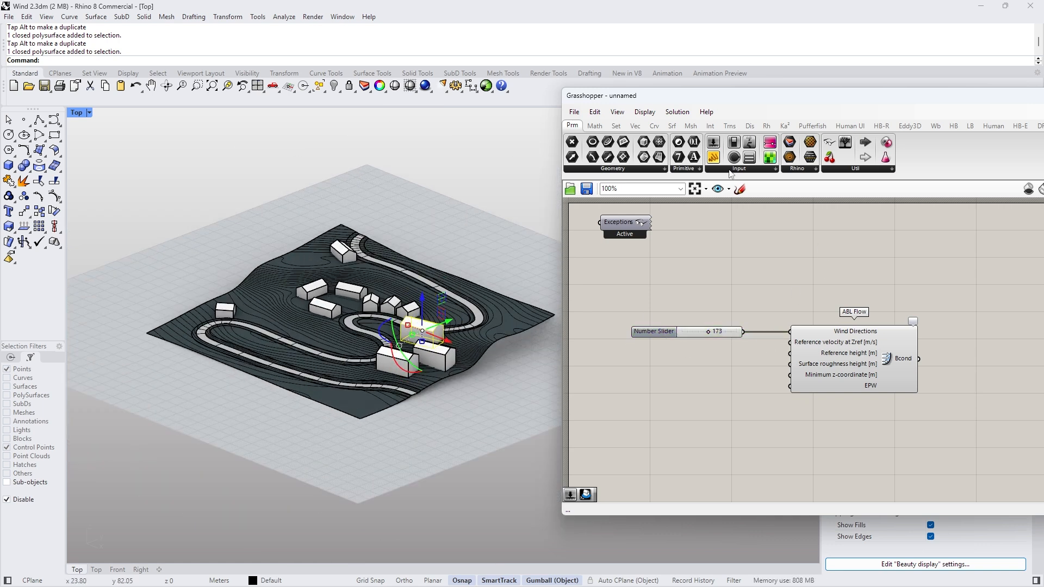
Step: Place an Eddy3D Box-shaped Domain component on the canvas, to the right of ABL Flow
click(909, 126)
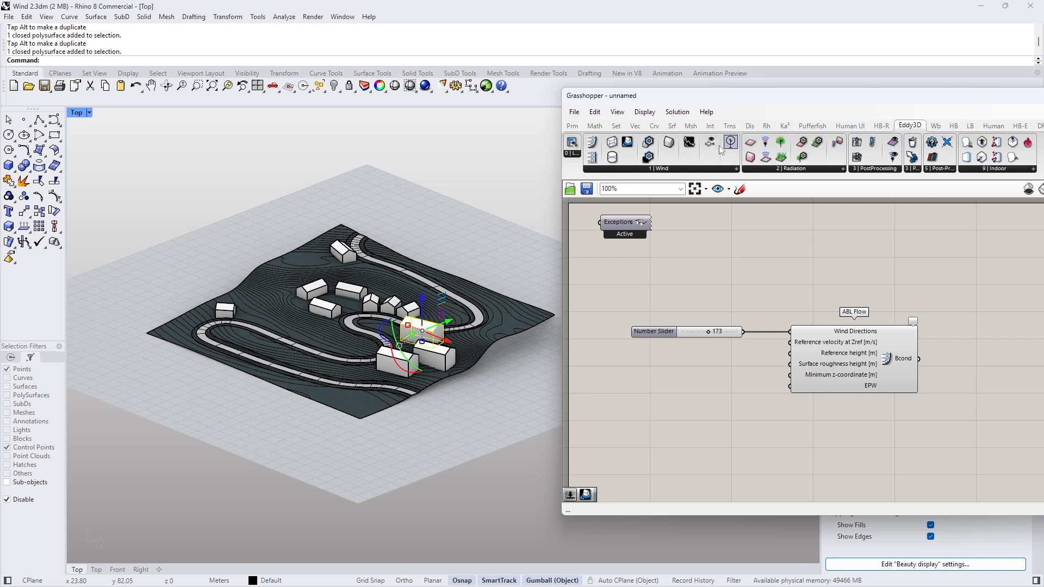
click(615, 146)
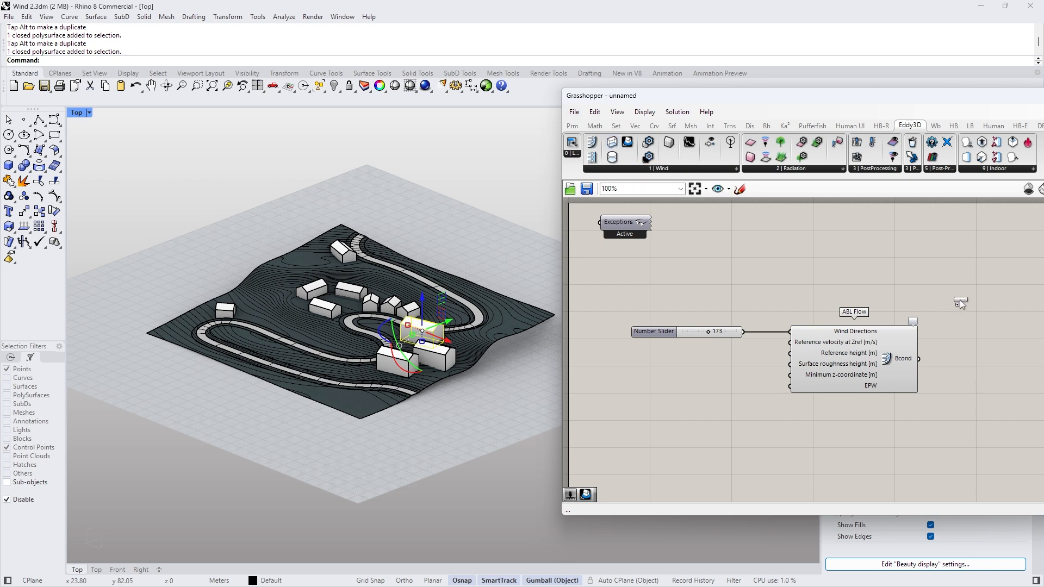
click(961, 300)
scroll(725, 277, down, 5)
scroll(858, 276, up, 5)
drag(818, 260, 917, 315)
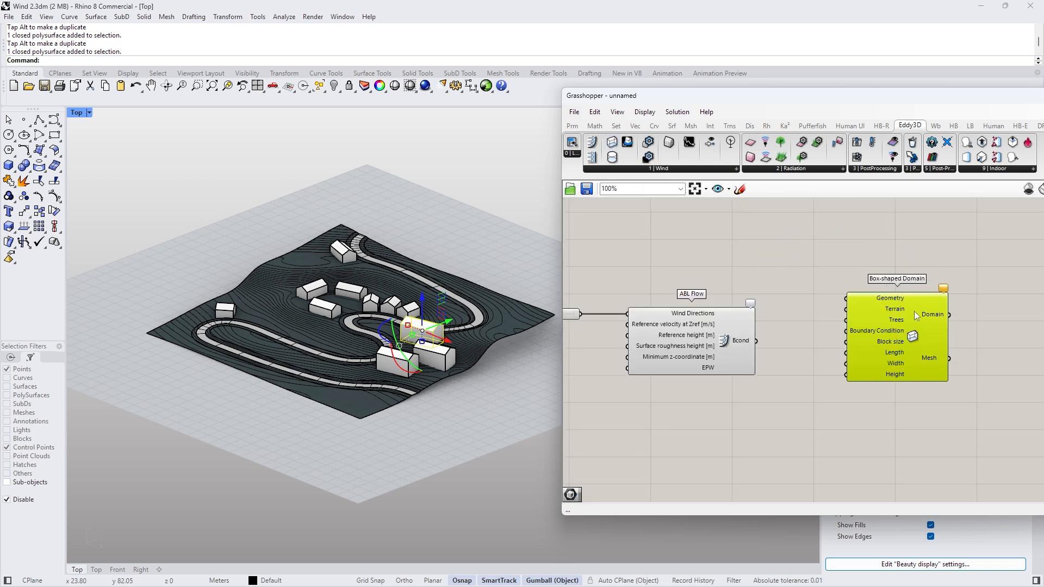
Step: Connect ABL Flow's Bcond output to the domain's Boundary Condition input and tidy the position of the components
drag(756, 341, 844, 330)
scroll(792, 313, down, 3)
drag(587, 282, 959, 368)
drag(757, 318, 783, 369)
click(782, 305)
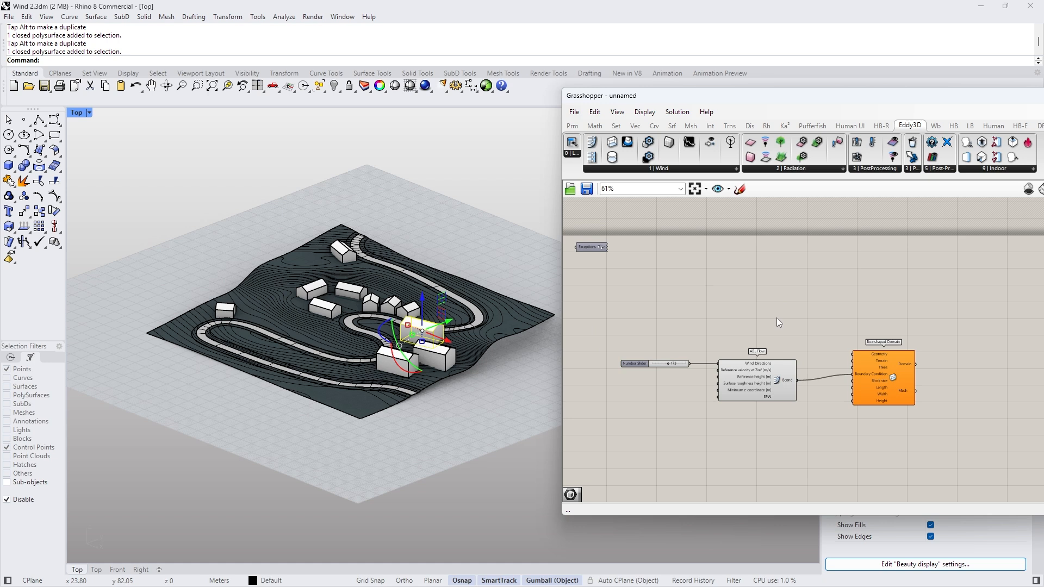
drag(900, 374, 903, 376)
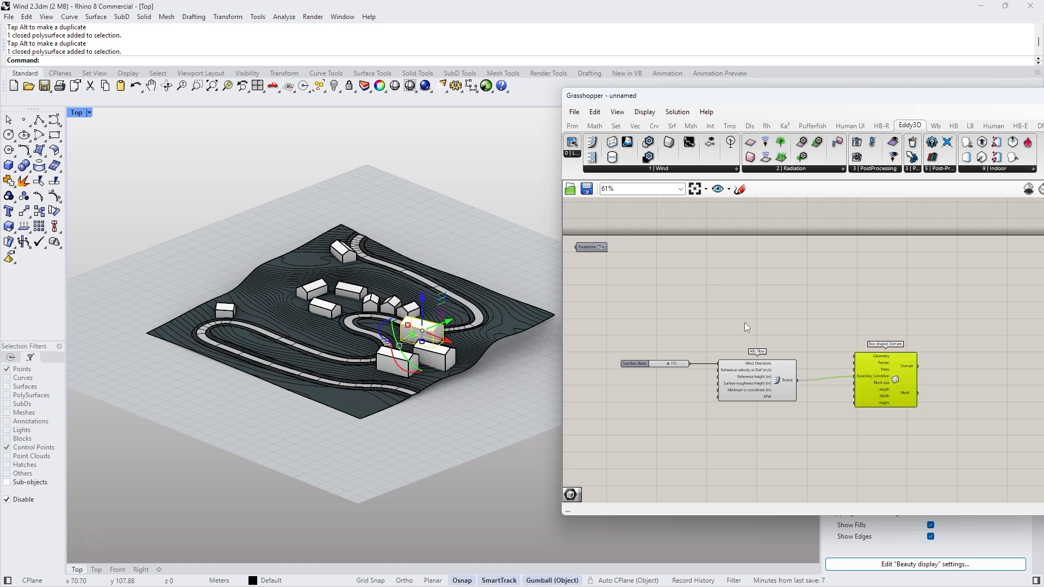
Step: Add a Brep parameter on the canvas above the ABL Flow component
click(572, 125)
drag(645, 158, 744, 301)
scroll(740, 320, up, 3)
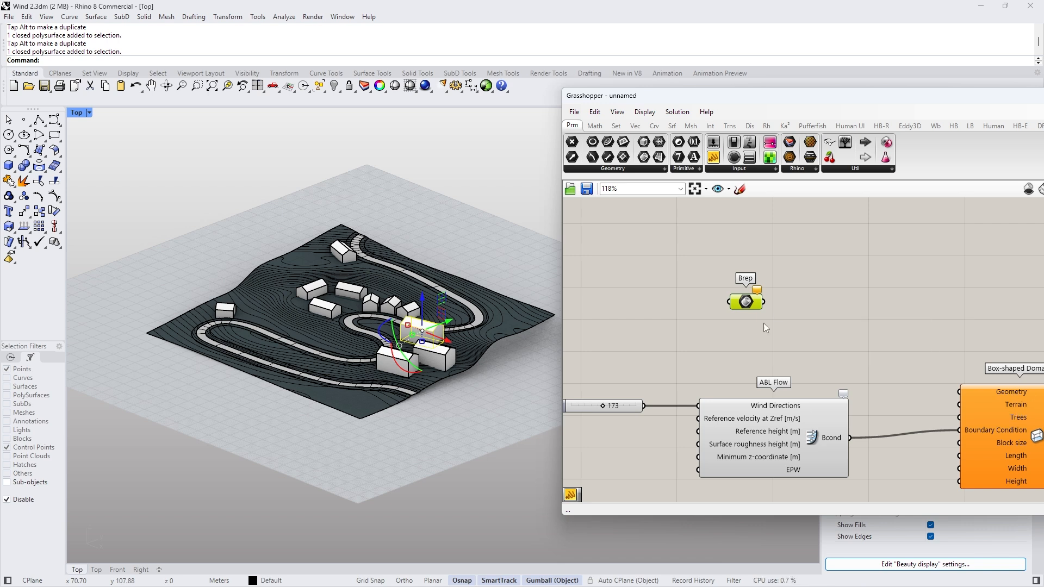
drag(748, 302, 709, 300)
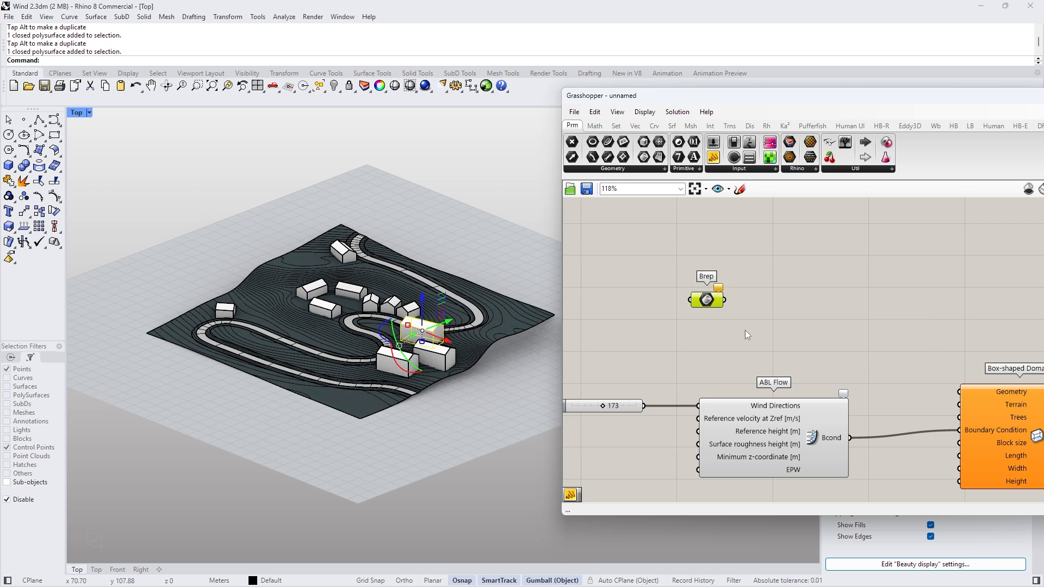
scroll(701, 300, up, 2)
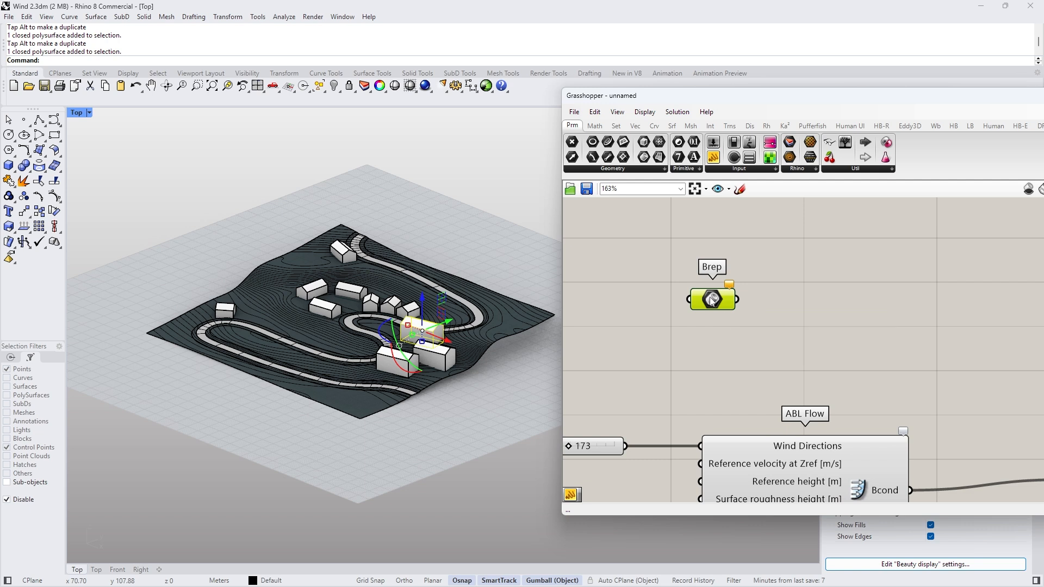
Step: Reference all the houses as multiple Breps in the Brep parameter and reposition the Grasshopper window beside the model
right_click(710, 298)
click(777, 449)
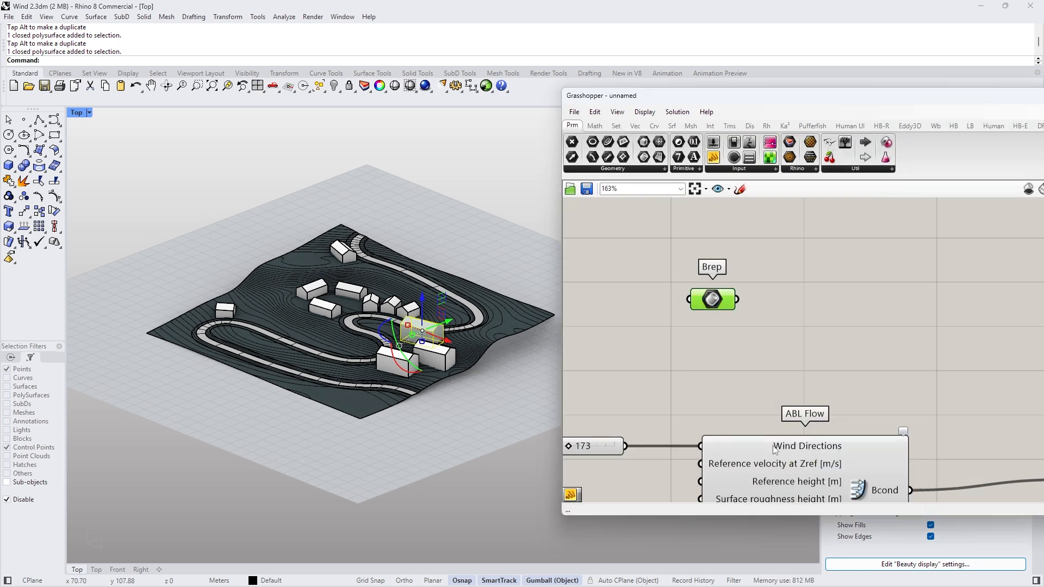
drag(807, 106, 523, 133)
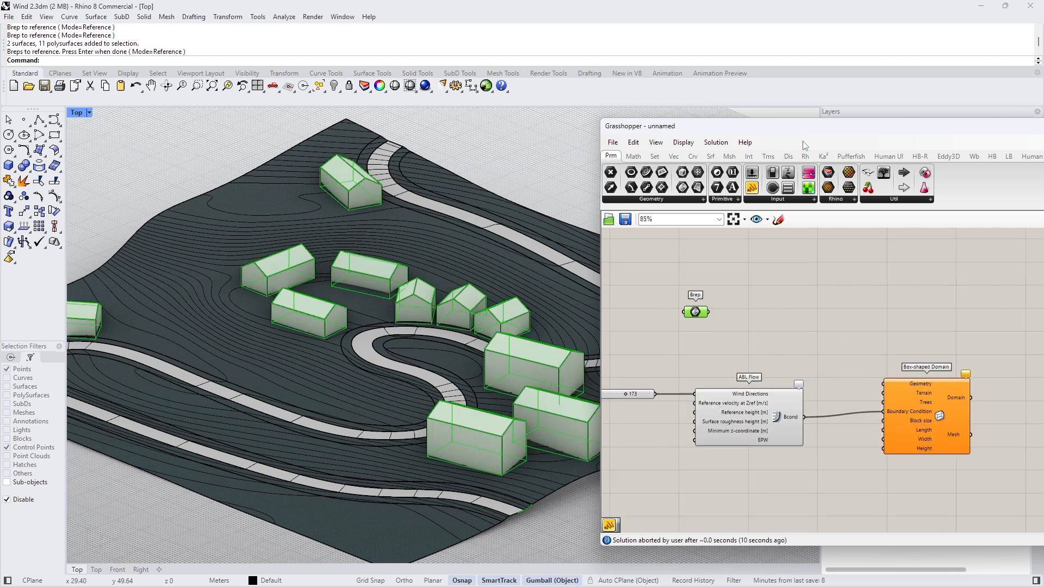
drag(803, 128, 752, 145)
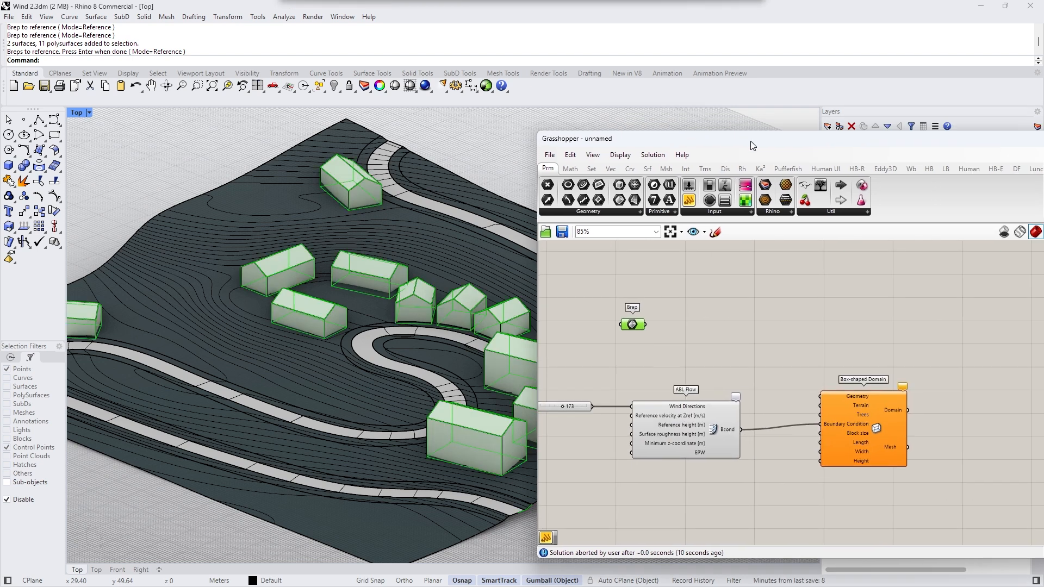
Step: Add a Mesh Brep component, feed it from the houses' Brep parameter, and align the two components
double_click(702, 317)
text(ms)
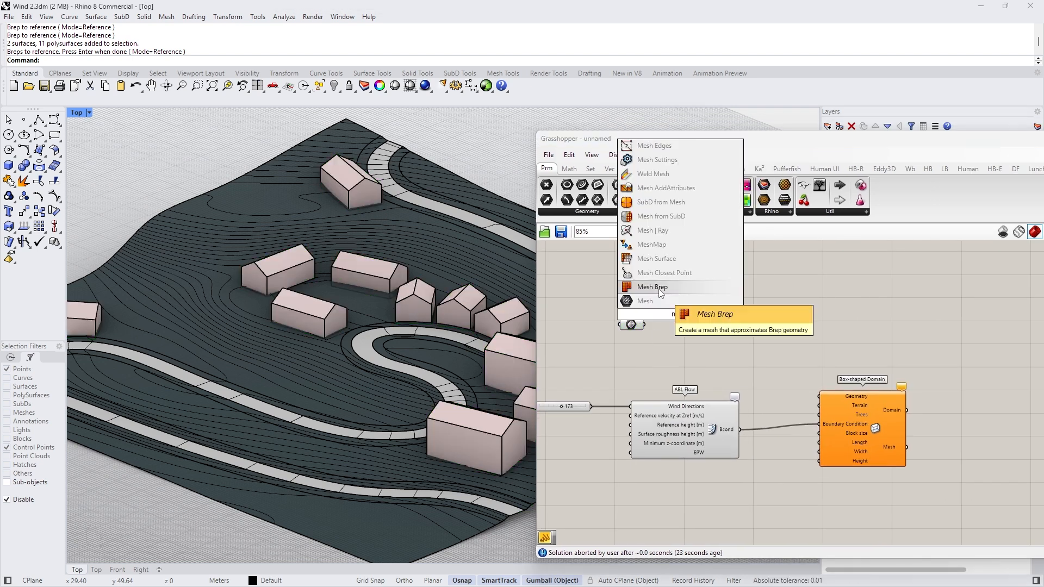
click(661, 294)
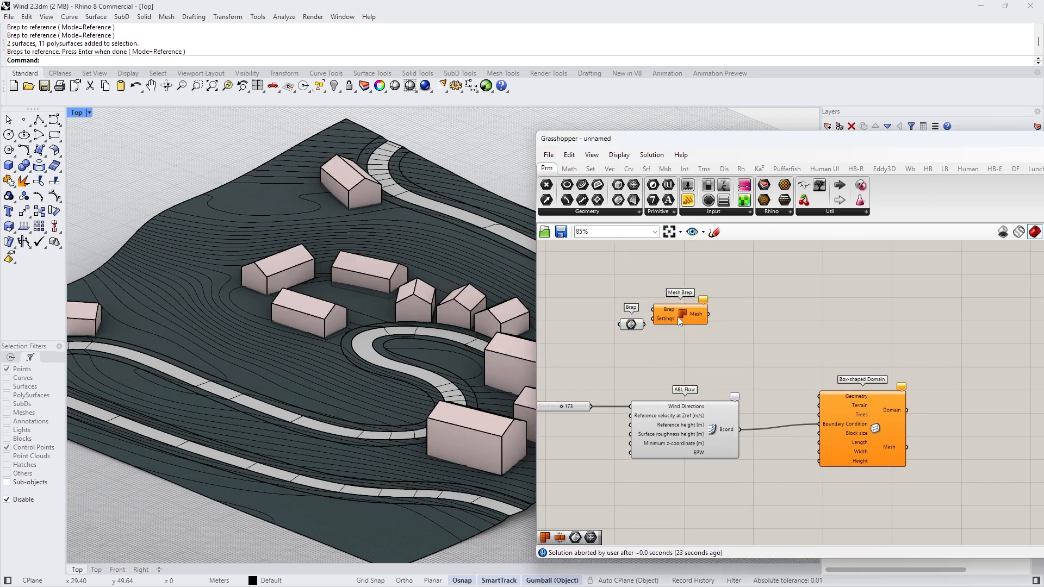
drag(644, 325, 707, 316)
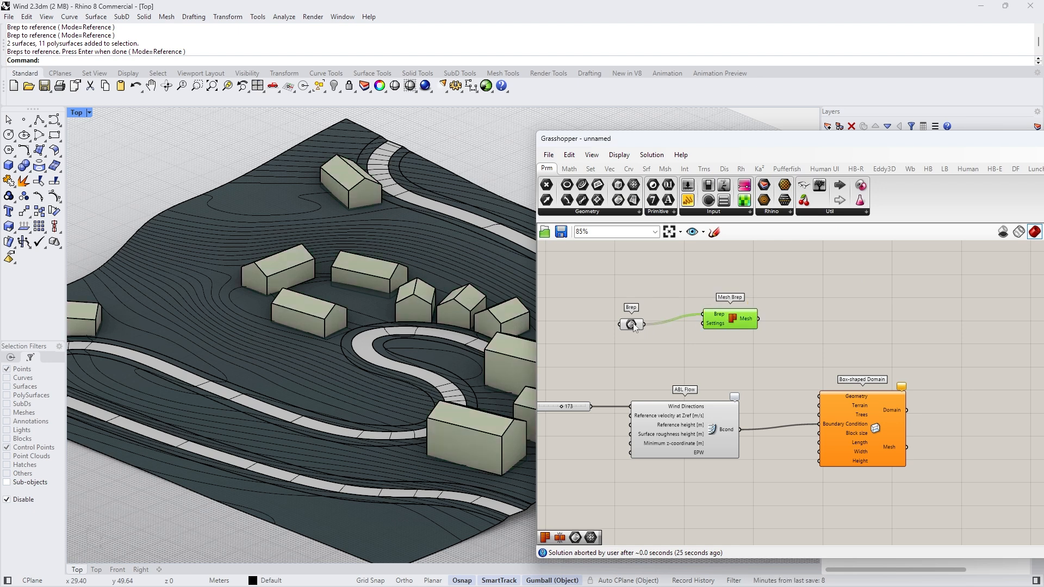
drag(630, 324, 636, 314)
drag(735, 324, 731, 331)
Step: Connect a Mesh Join component after Mesh Brep and duplicate the Brep, Mesh Brep and Mesh Join chain
double_click(782, 305)
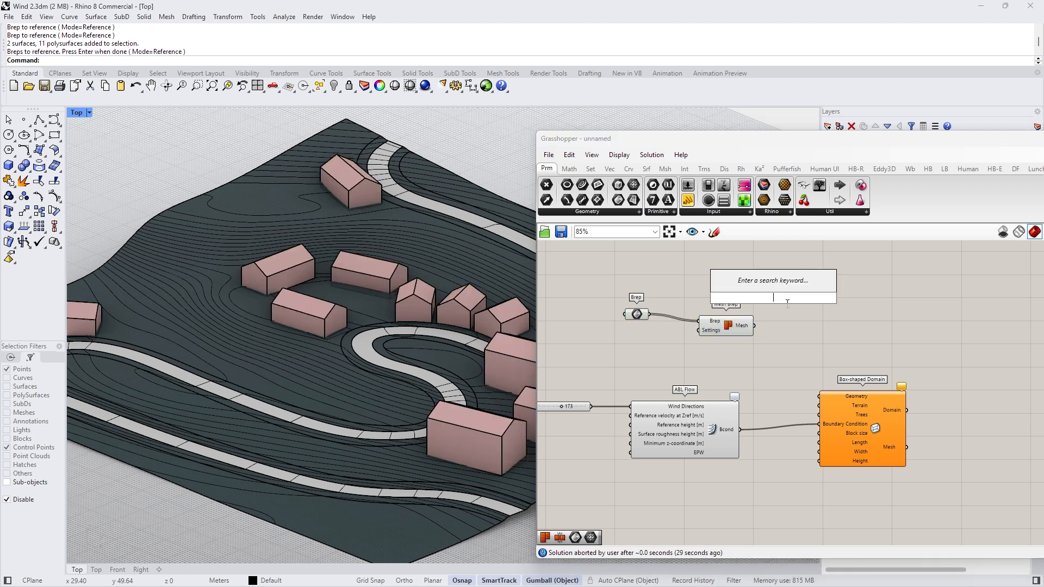
text(mesh)
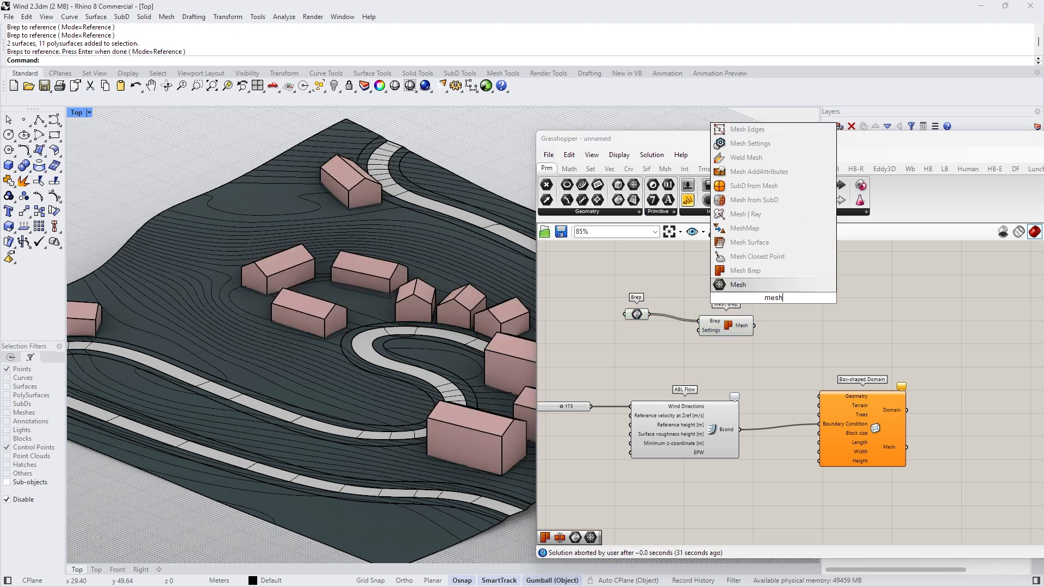
click(664, 169)
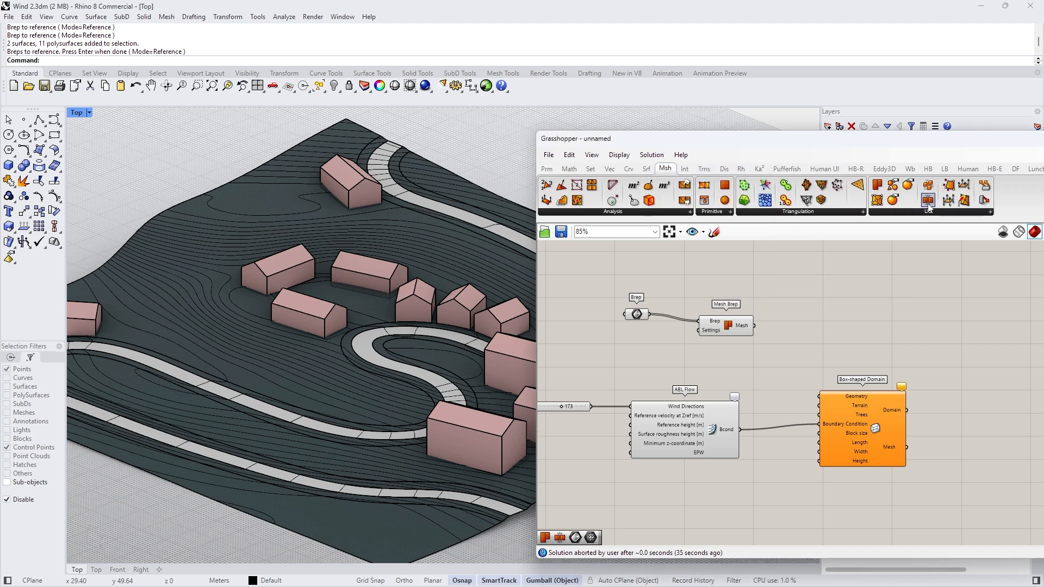
drag(928, 201, 846, 322)
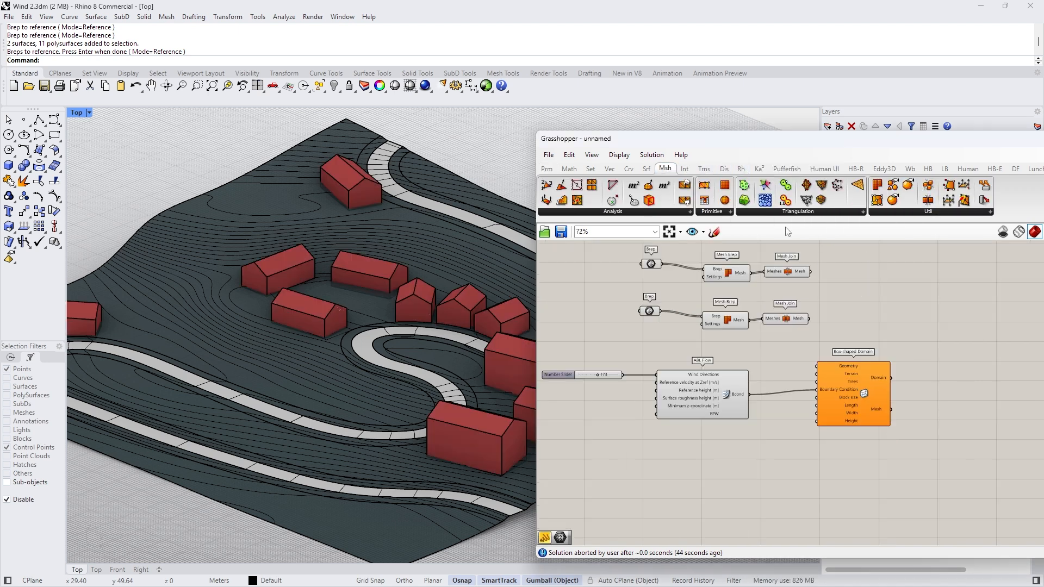
Step: Add a Settings (Speed) mesh settings component near the upper Brep parameter
click(713, 213)
click(617, 214)
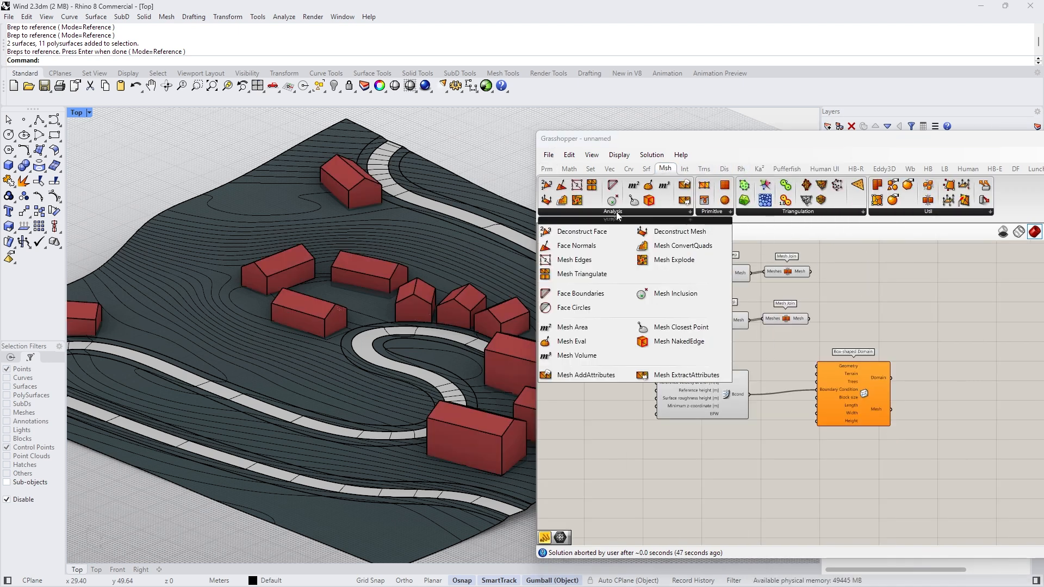
click(928, 213)
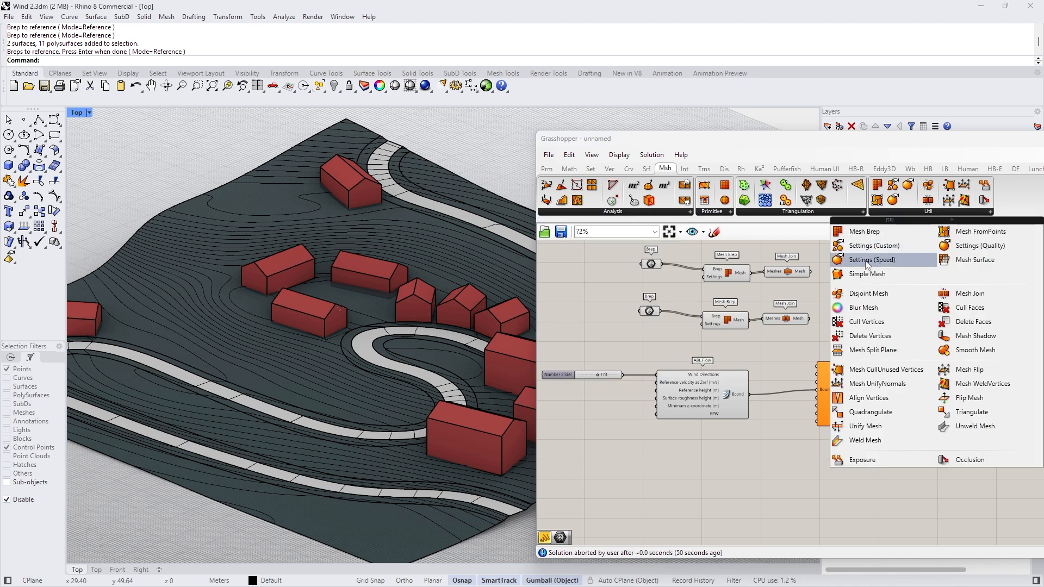
drag(867, 264, 644, 295)
Step: Connect Settings (Speed) to the upper Mesh Brep's Settings input and place a copy of it below the lower Brep parameter
scroll(833, 266, up, 3)
scroll(810, 305, down, 4)
scroll(625, 263, up, 4)
drag(818, 336, 844, 324)
scroll(757, 325, up, 3)
scroll(706, 300, down, 4)
scroll(702, 320, up, 3)
click(695, 320)
scroll(712, 324, down, 4)
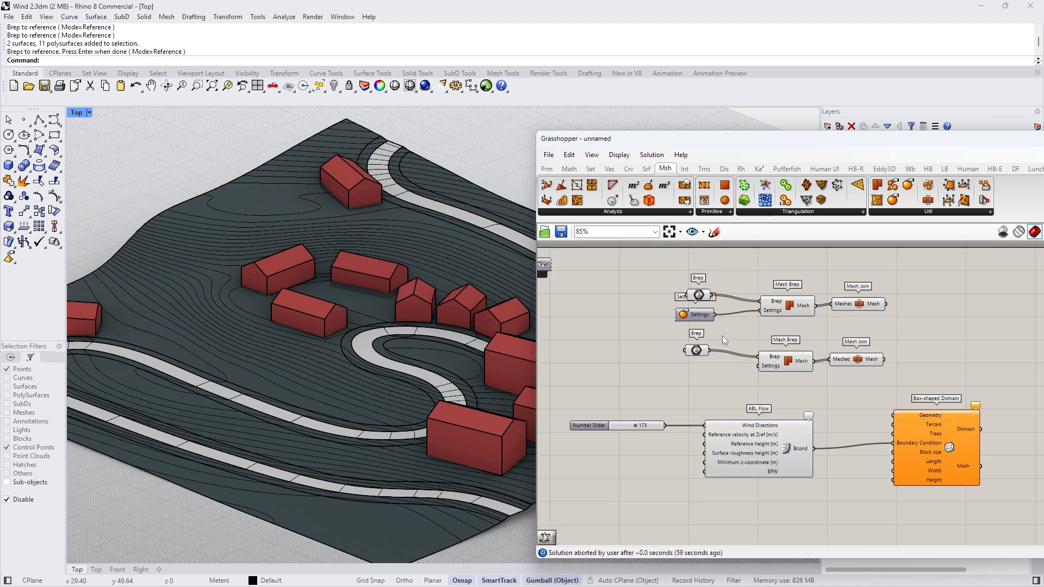
scroll(721, 334, up, 3)
Step: Reference the terrain and road surfaces as multiple Breps in the lower Brep parameter, replacing the copied houses
click(703, 366)
right_click(704, 366)
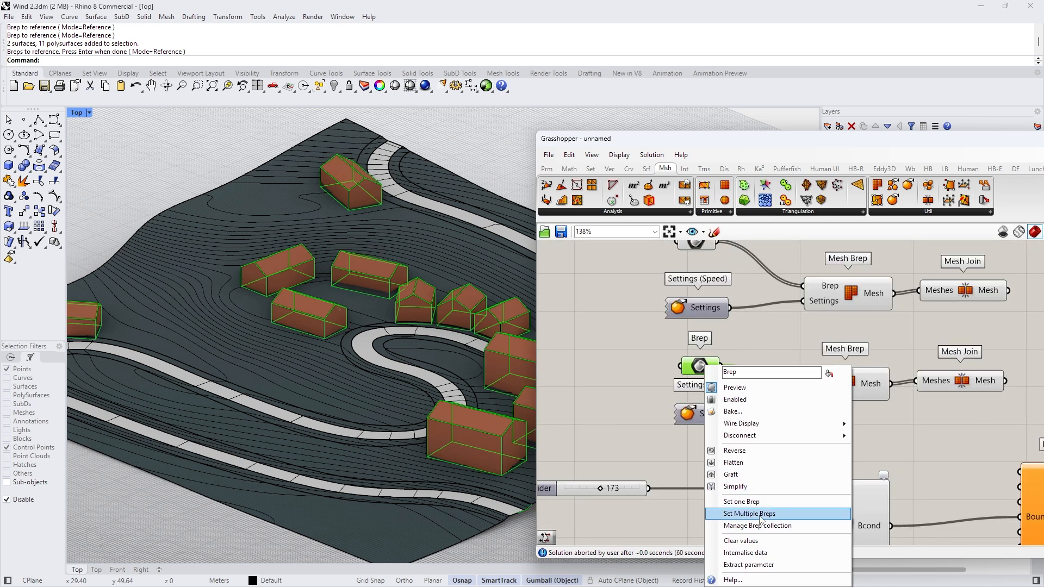
click(749, 513)
scroll(563, 328, up, 5)
click(581, 299)
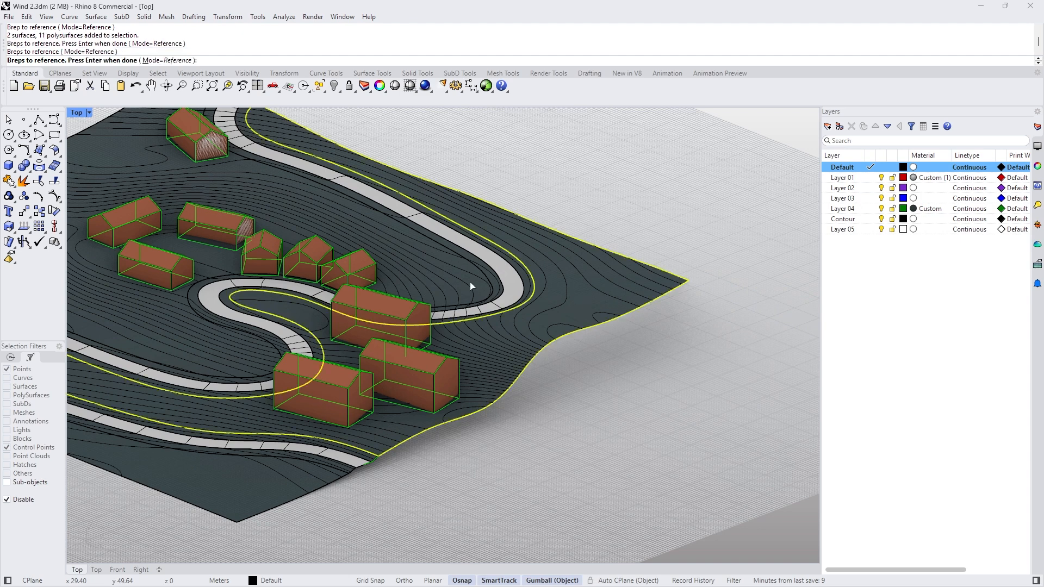
scroll(481, 287, up, 9)
click(525, 295)
click(580, 293)
click(614, 294)
scroll(590, 296, down, 9)
scroll(546, 298, down, 5)
scroll(356, 230, up, 6)
key(Return)
Step: Move the Grasshopper window clear of the model and examine the mesh preview on the roads, terrain and houses
scroll(685, 351, up, 1)
click(650, 354)
scroll(664, 340, down, 4)
drag(647, 141, 824, 145)
scroll(572, 337, down, 5)
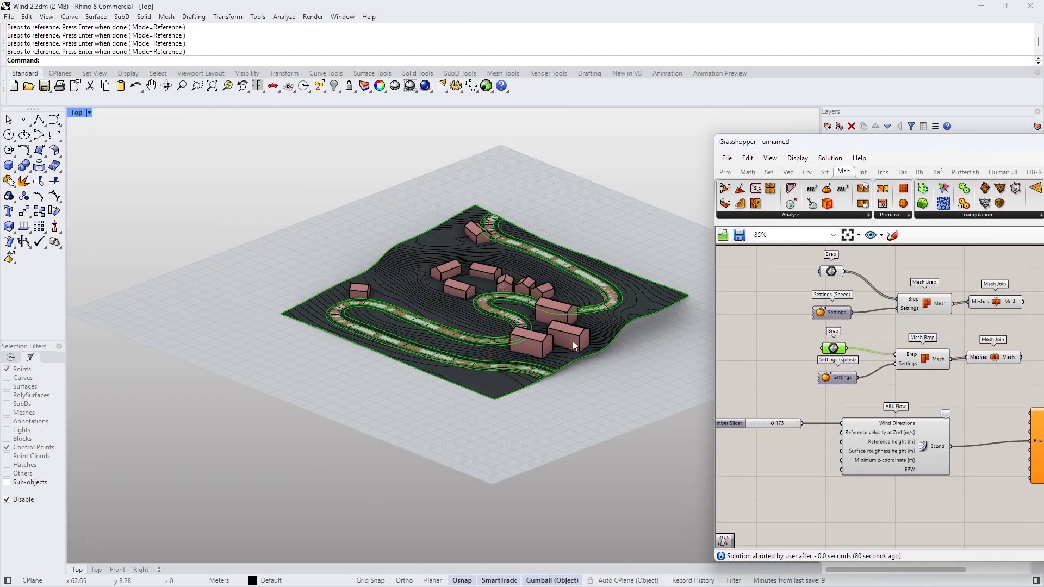
scroll(578, 351, up, 4)
scroll(576, 348, up, 3)
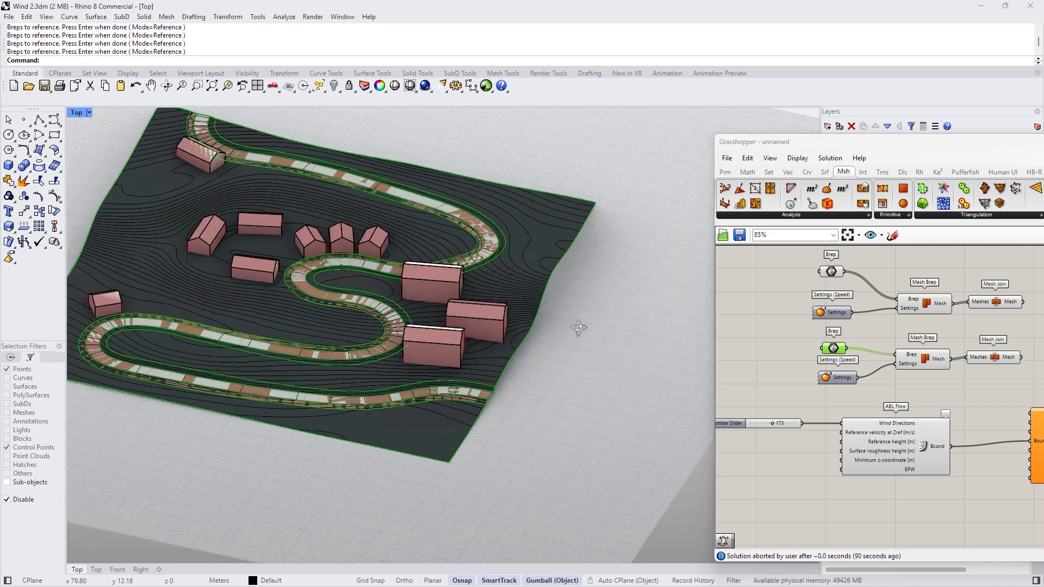
scroll(556, 335, down, 5)
scroll(557, 327, up, 7)
scroll(632, 260, up, 5)
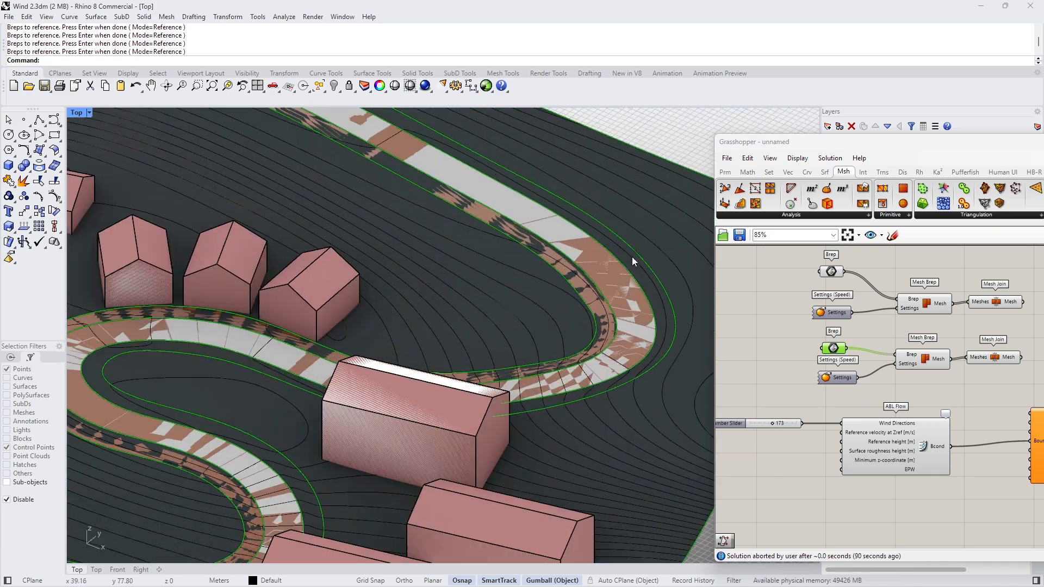
scroll(488, 272, down, 5)
scroll(612, 301, up, 4)
Step: Flip the direction of the outer terrain surface so its normals point upward, and check the road surface's direction
click(635, 293)
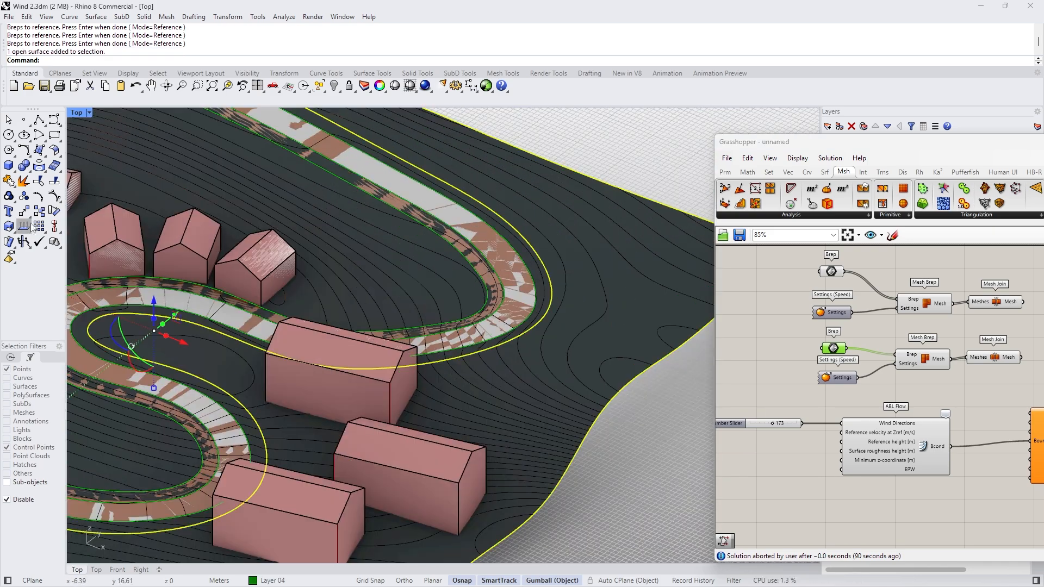
click(25, 227)
scroll(432, 304, down, 6)
right_drag(440, 308, 391, 264)
scroll(483, 274, up, 7)
click(565, 354)
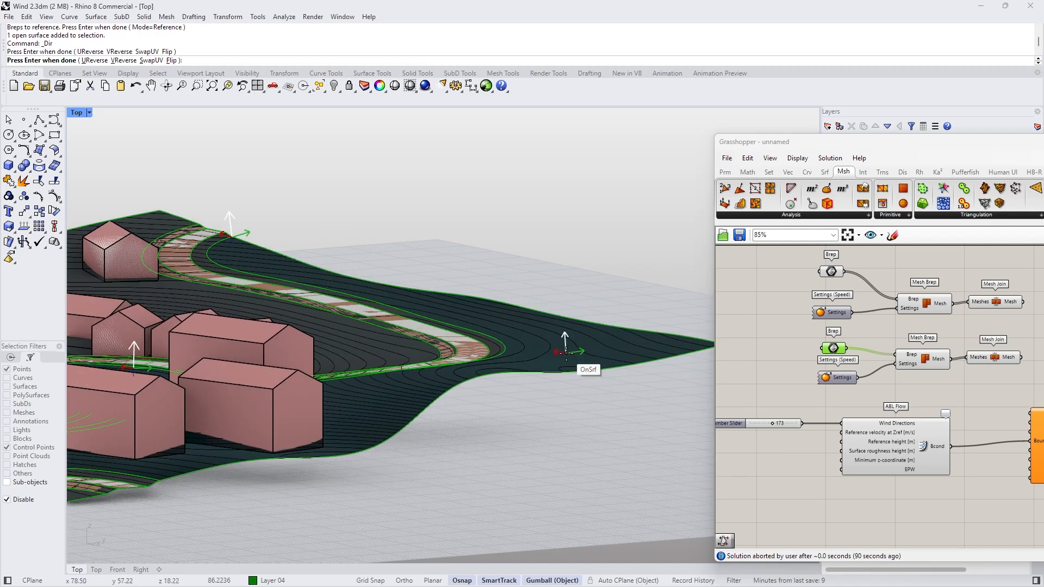
right_click(568, 311)
scroll(568, 311, down, 5)
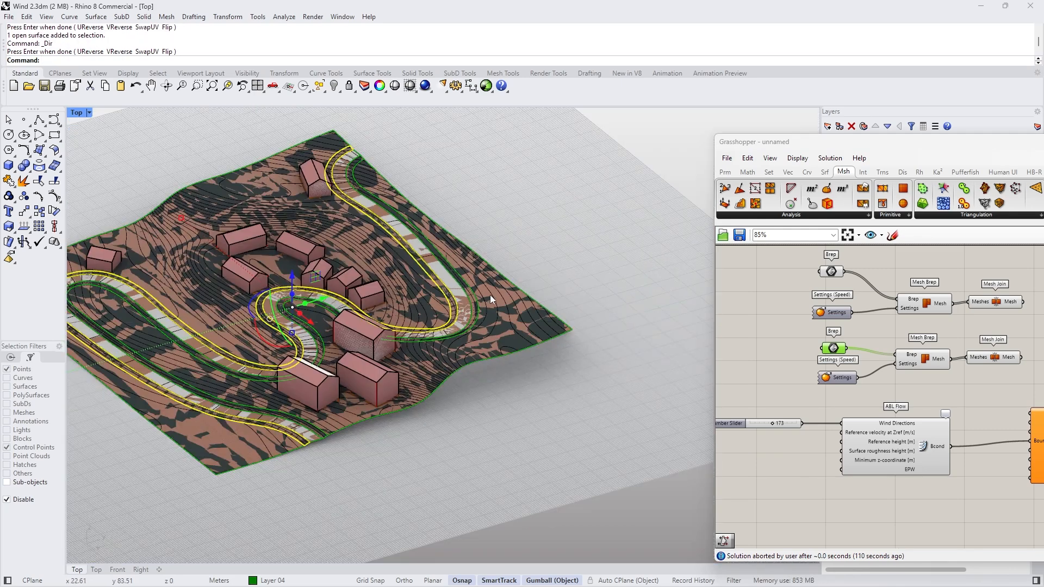
right_drag(491, 295, 402, 297)
scroll(402, 298, up, 6)
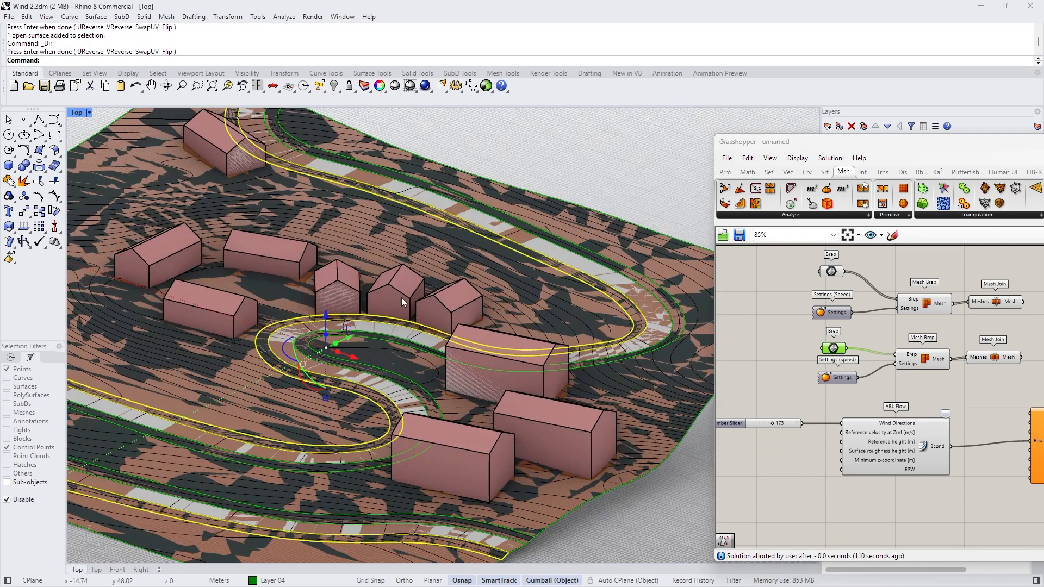
scroll(342, 327, down, 6)
scroll(1030, 335, up, 4)
Step: Turn off the preview of both Mesh Brep components
right_click(825, 379)
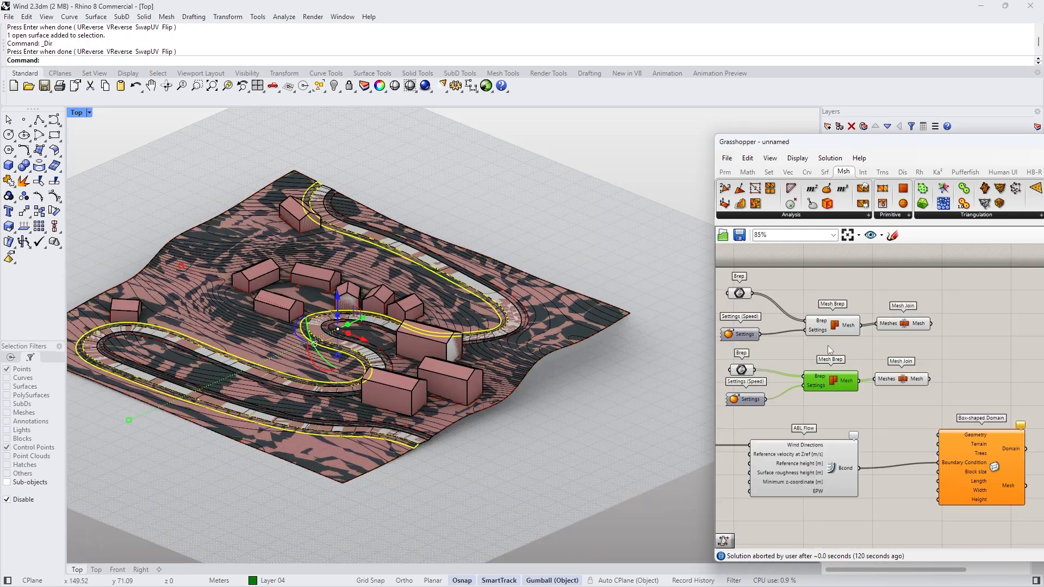
scroll(826, 318, up, 3)
right_click(840, 331)
click(863, 352)
scroll(863, 353, down, 3)
Step: Turn off the preview of the upper Mesh Join component that joins the house meshes
click(879, 344)
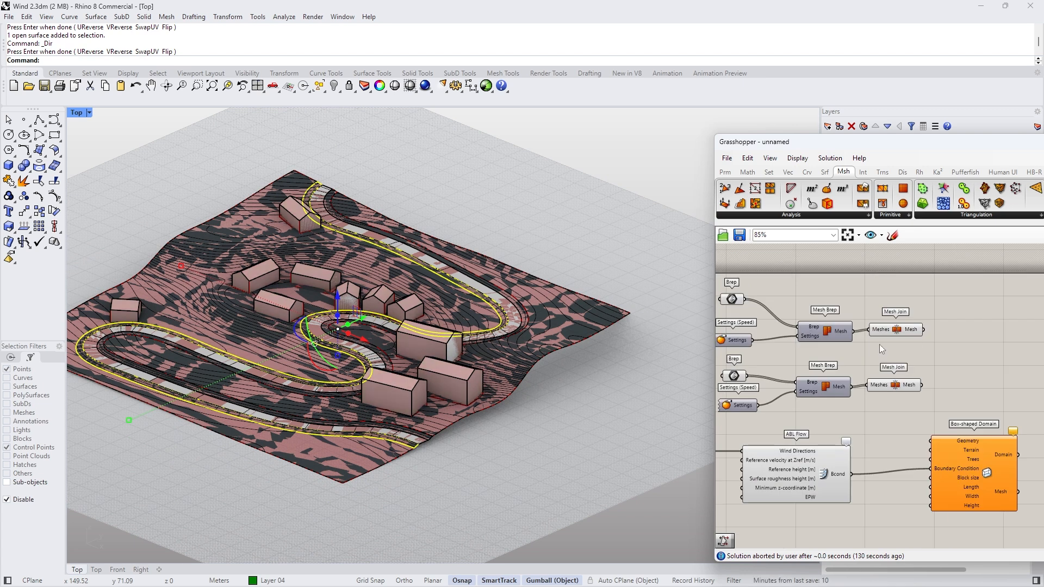
scroll(902, 328, up, 3)
right_click(891, 328)
click(928, 349)
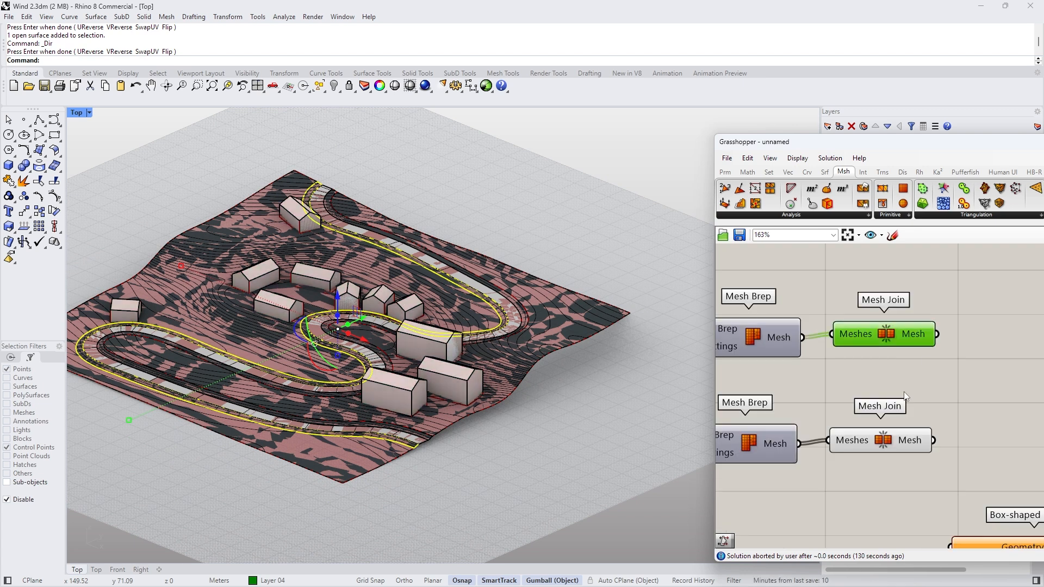
Step: Turn off the preview of the lower Mesh Join component that joins the terrain meshes
right_click(891, 431)
click(921, 453)
scroll(850, 363, down, 5)
scroll(881, 387, up, 2)
scroll(882, 386, down, 3)
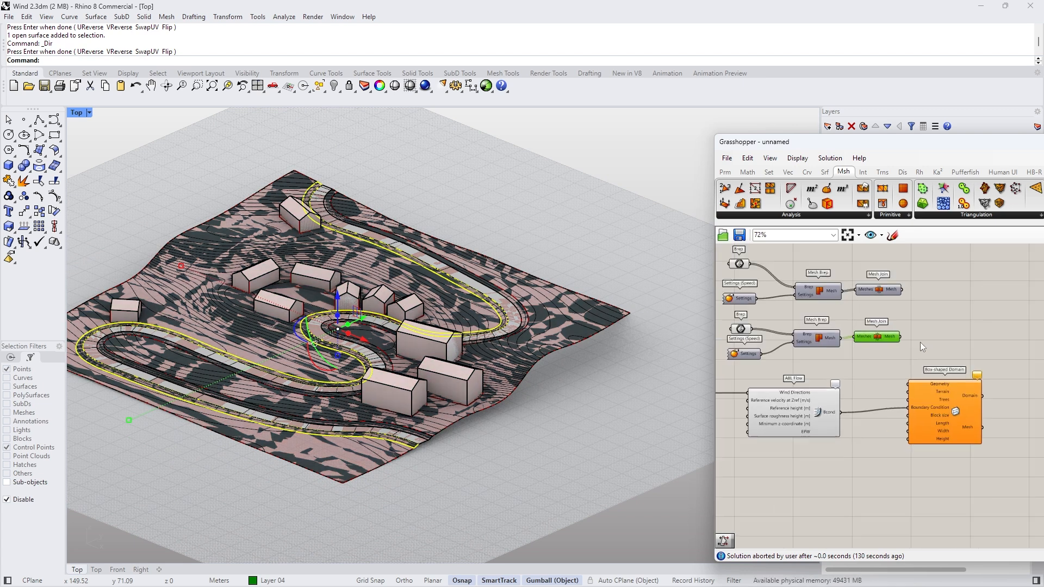
Step: Turn off the preview of both Brep parameters that feed the Mesh Brep components
scroll(884, 346, up, 2)
scroll(821, 299, down, 2)
scroll(814, 298, up, 4)
click(814, 298)
right_click(814, 298)
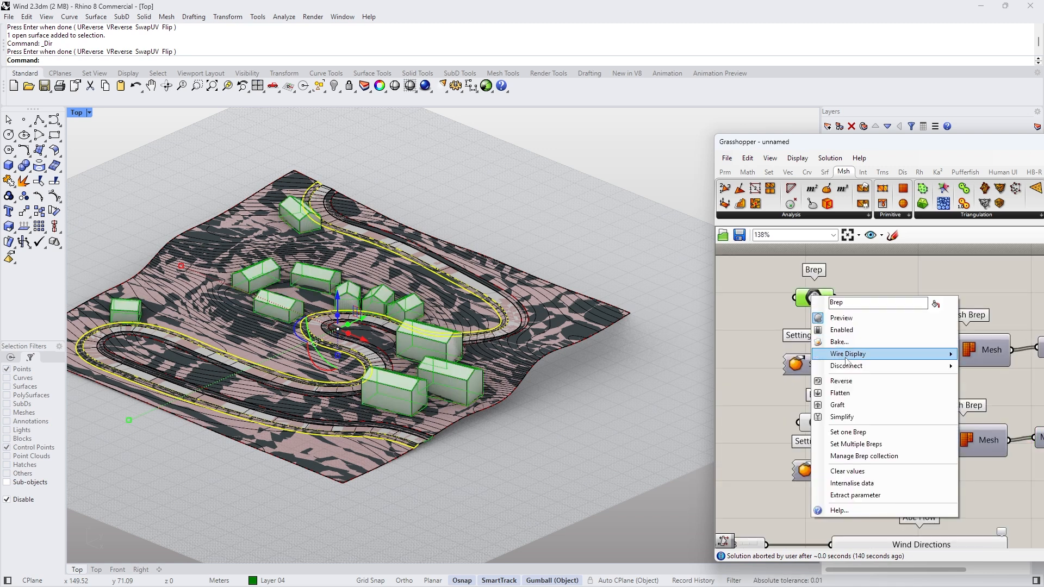
click(848, 321)
right_click(817, 422)
click(870, 399)
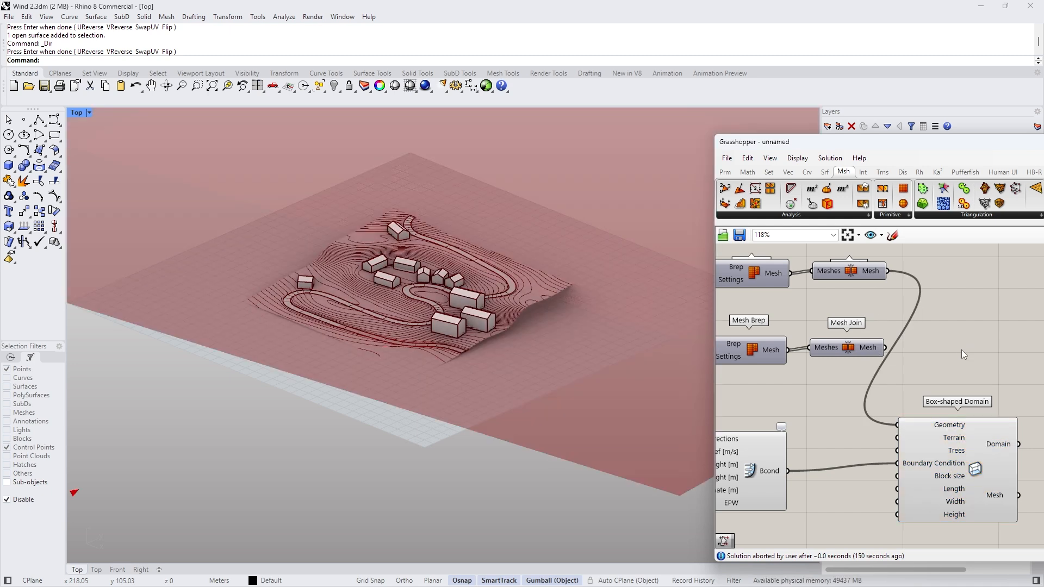
Step: Move the Box-shaped Domain component farther from the mesh components and connect the terrain's Mesh Join output to its Terrain input
scroll(434, 364, down, 6)
right_drag(415, 398, 329, 381)
drag(974, 431, 1006, 428)
right_drag(408, 324, 433, 390)
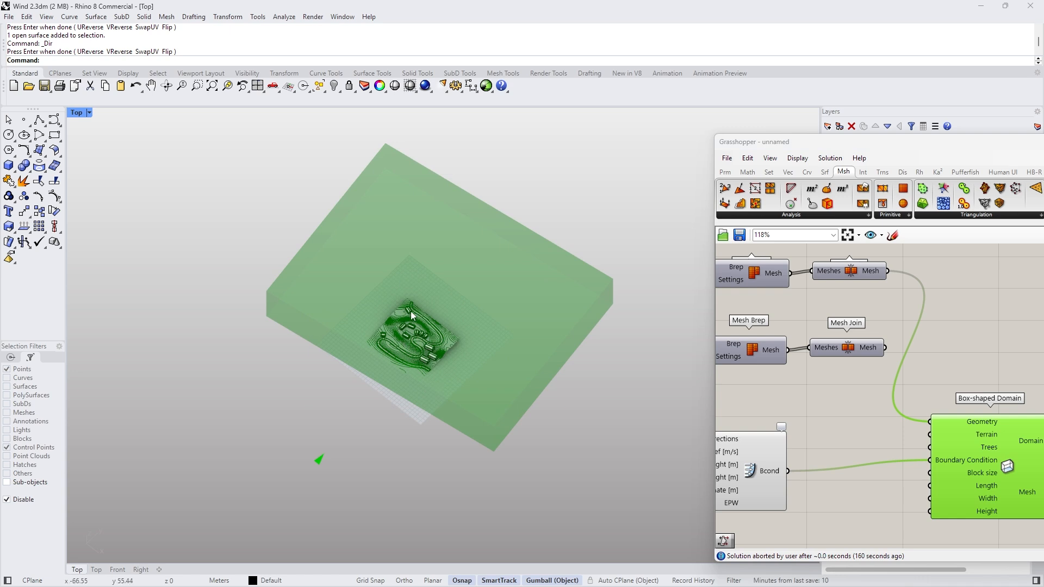
scroll(424, 321, up, 6)
scroll(393, 338, down, 6)
drag(885, 348, 930, 433)
right_drag(494, 261, 553, 476)
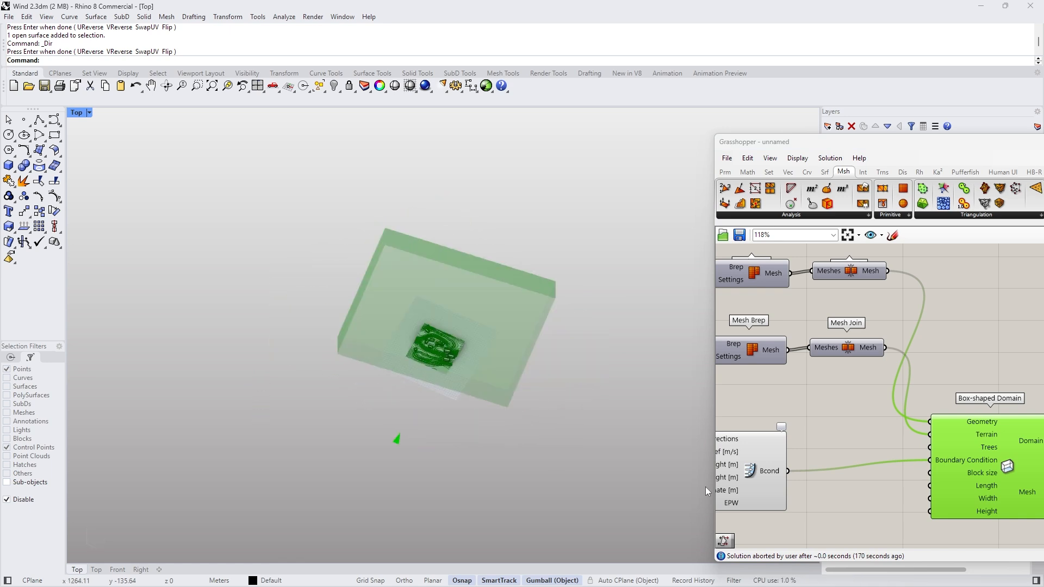
Step: Add a number slider from the value 500, connect it to the Box-shaped Domain's Length input and set it to 413
click(849, 432)
scroll(961, 442, down, 3)
scroll(837, 435, up, 2)
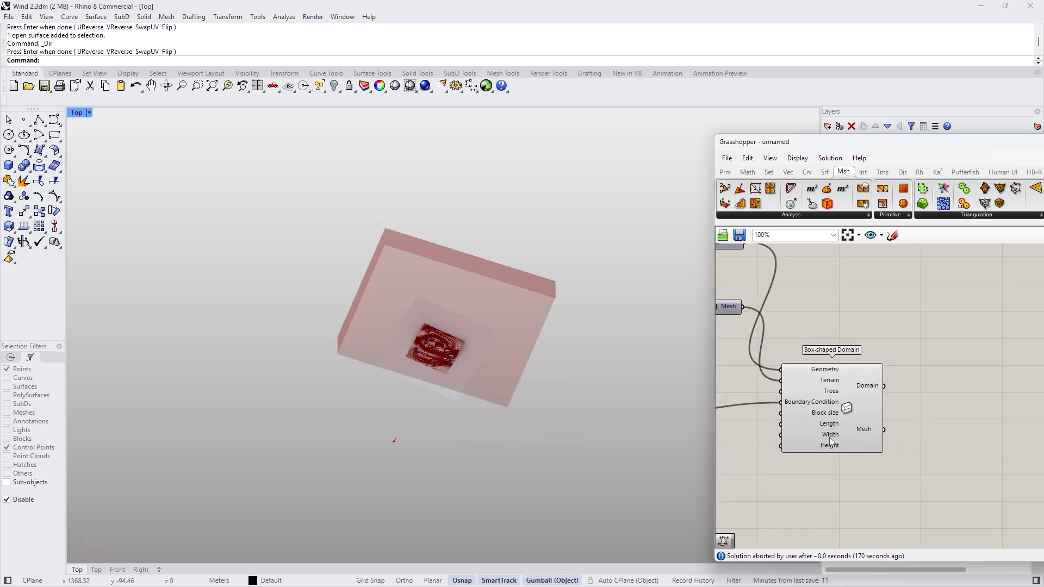
drag(834, 438, 909, 439)
double_click(879, 302)
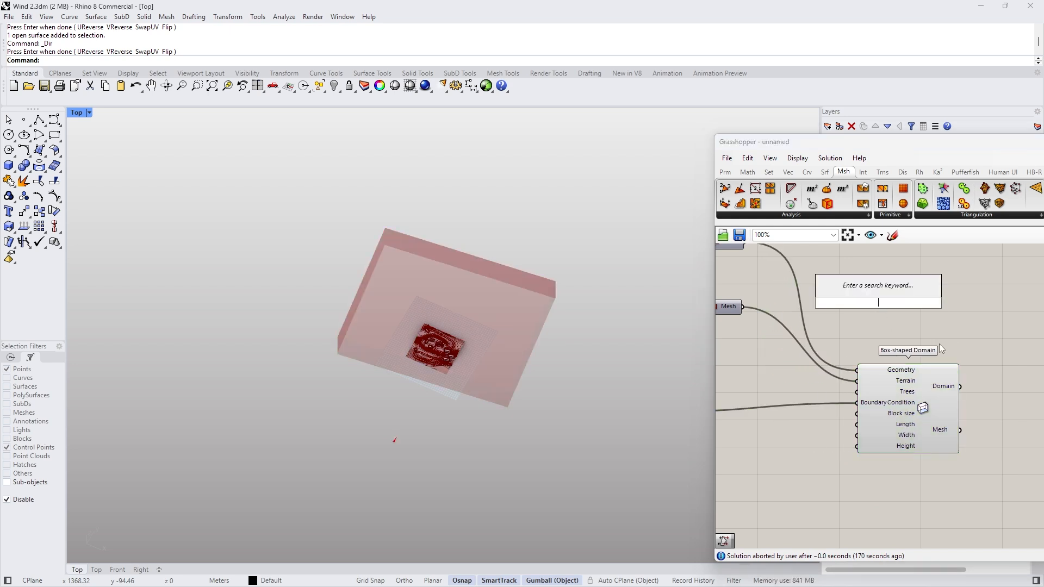
text(500)
key(Return)
drag(821, 446, 857, 424)
scroll(788, 449, up, 2)
drag(791, 446, 783, 445)
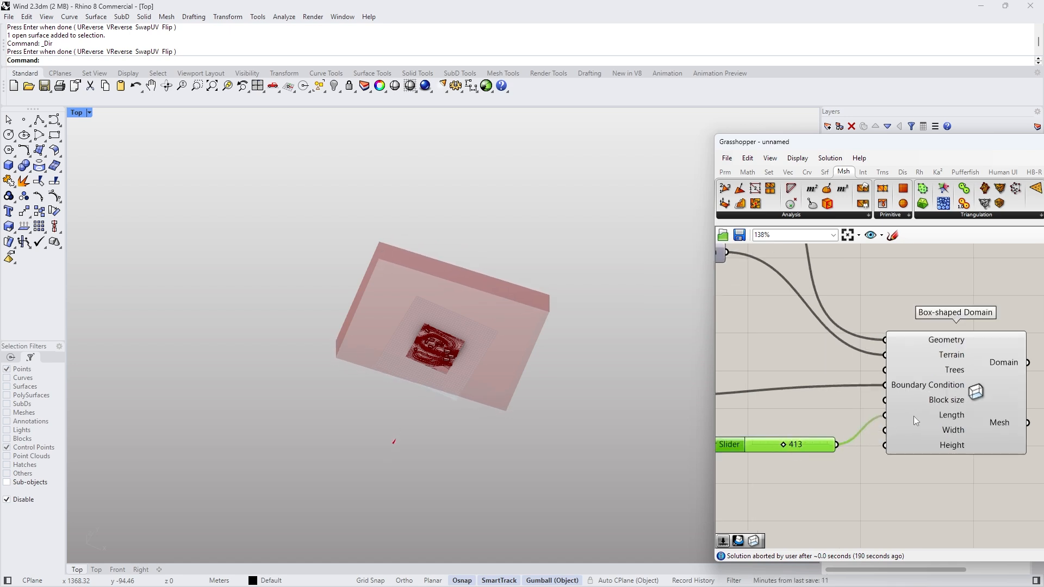
Step: Disconnect the slider from the Length input, connect it to the Box-shaped Domain's Width input instead and adjust its value
right_click(913, 416)
mouse_move(924, 409)
click(863, 429)
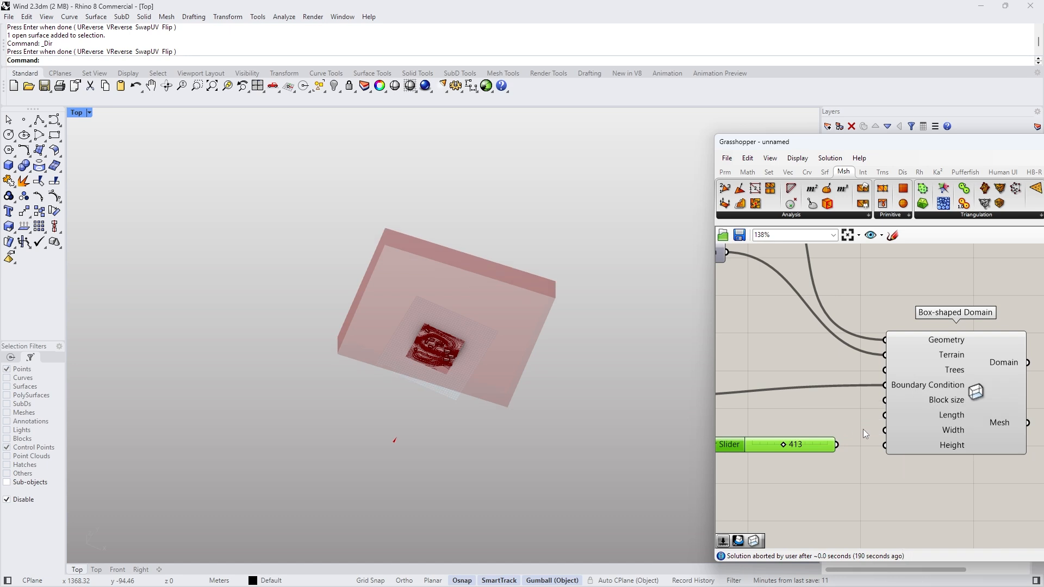
drag(838, 444, 885, 430)
mouse_move(782, 444)
mouse_down()
mouse_move(799, 446)
mouse_move(780, 445)
mouse_up()
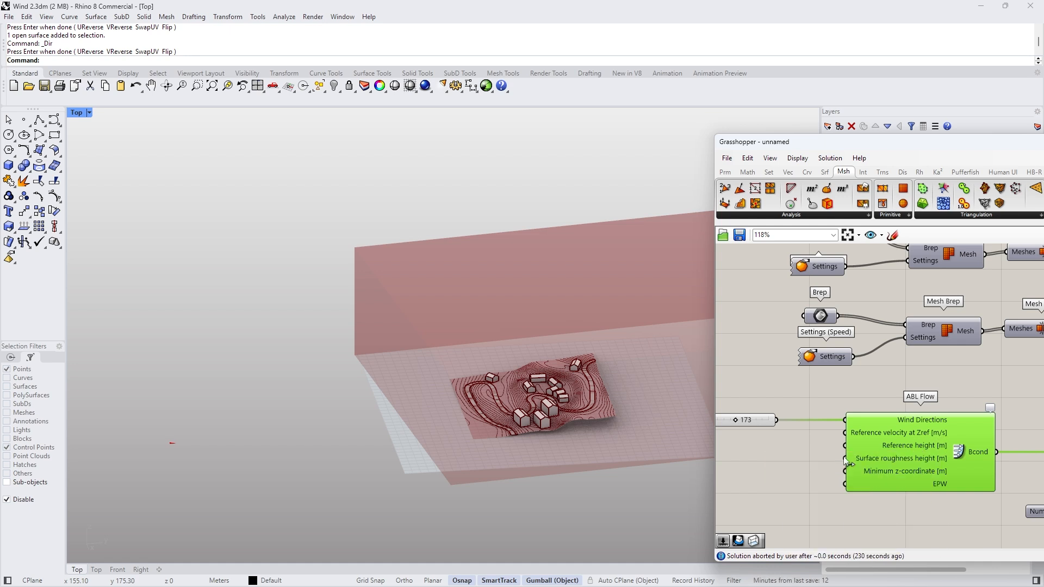
scroll(872, 443, down, 1)
double_click(765, 427)
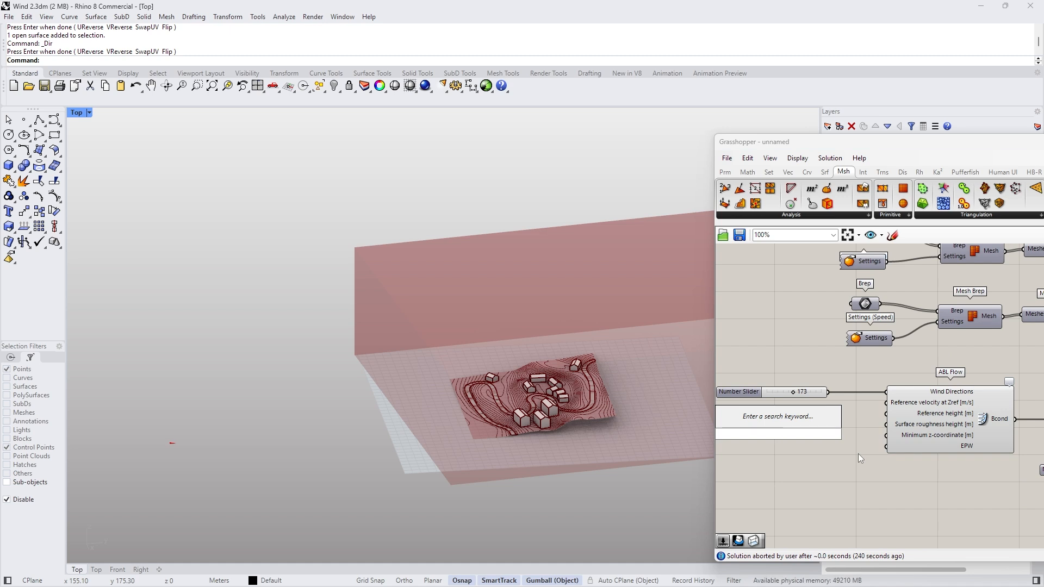
click(830, 468)
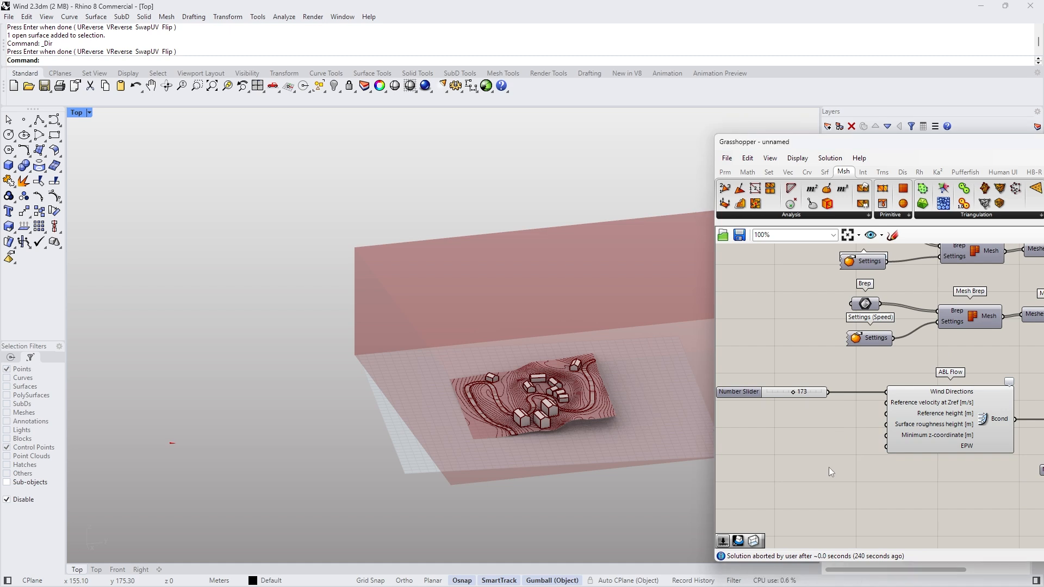
Step: Add a panel containing 4 and connect it to the ABL Flow component's Reference velocity input
double_click(803, 470)
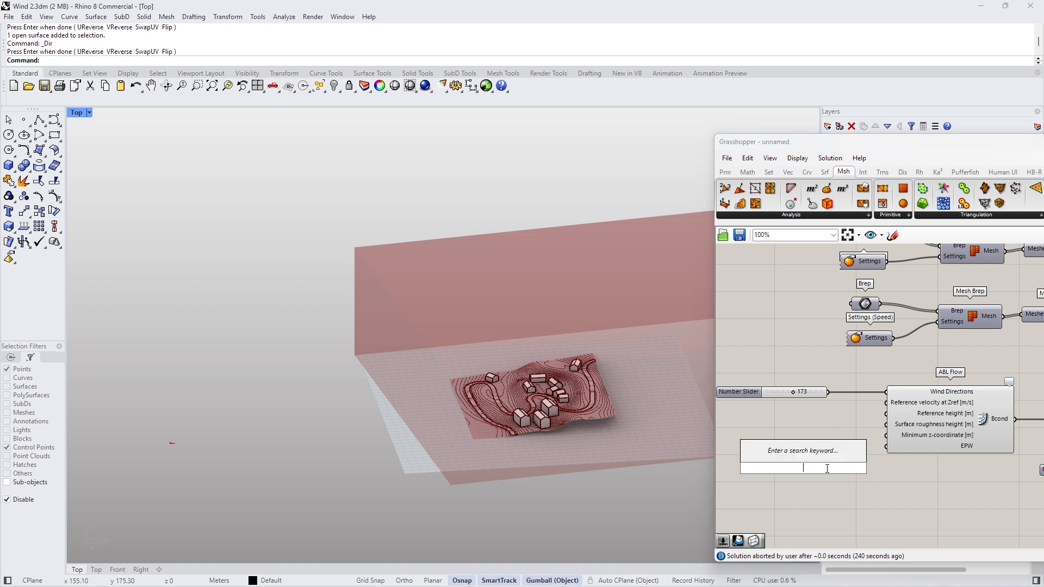
text(panel)
key(Return)
drag(814, 453, 814, 446)
double_click(810, 461)
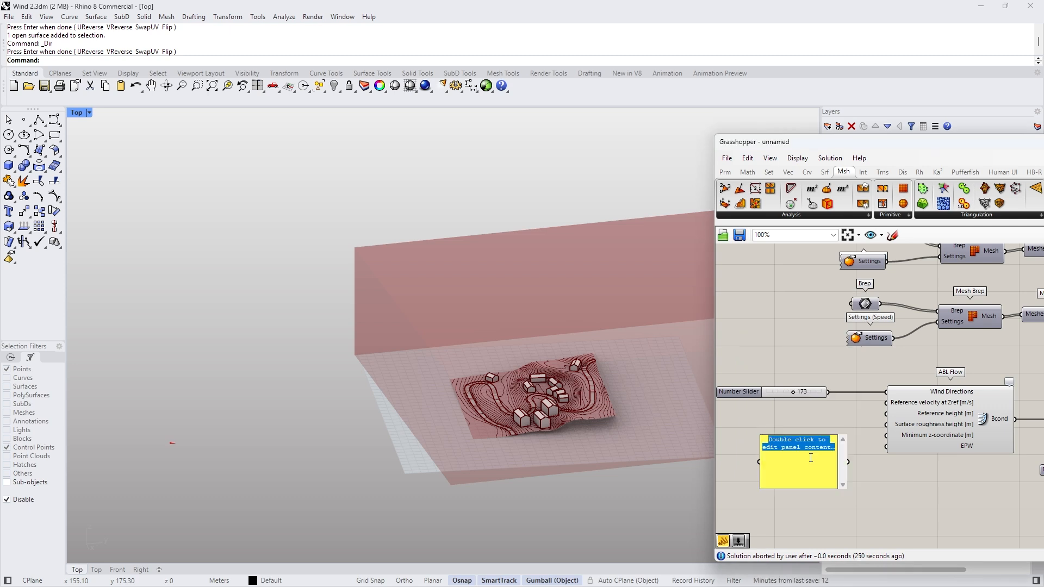
text(4)
click(827, 405)
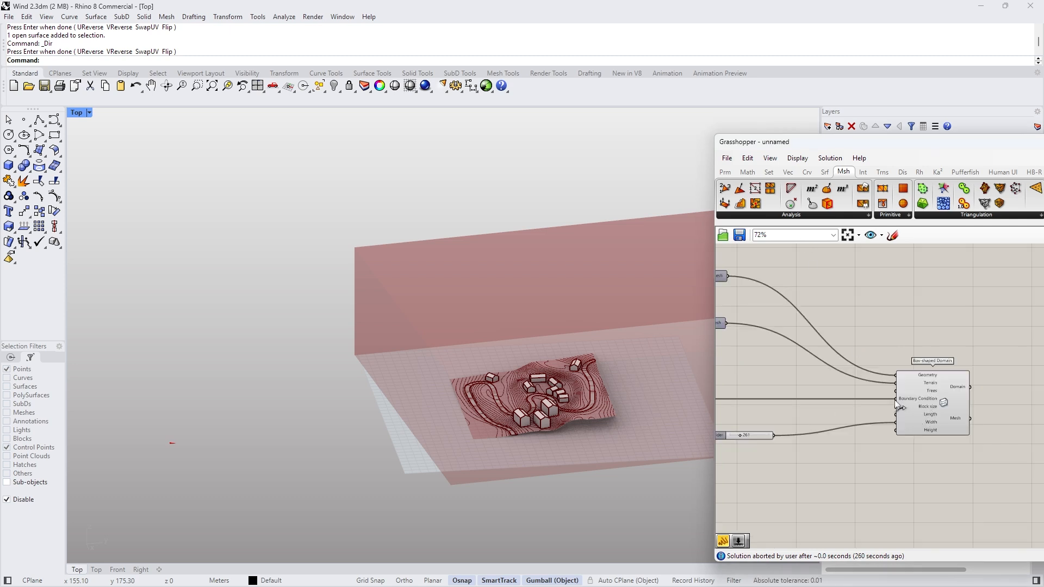
Step: Duplicate the velocity panel, place the copy beside the Box-shaped Domain's Block size input and edit its content
scroll(894, 399, up, 3)
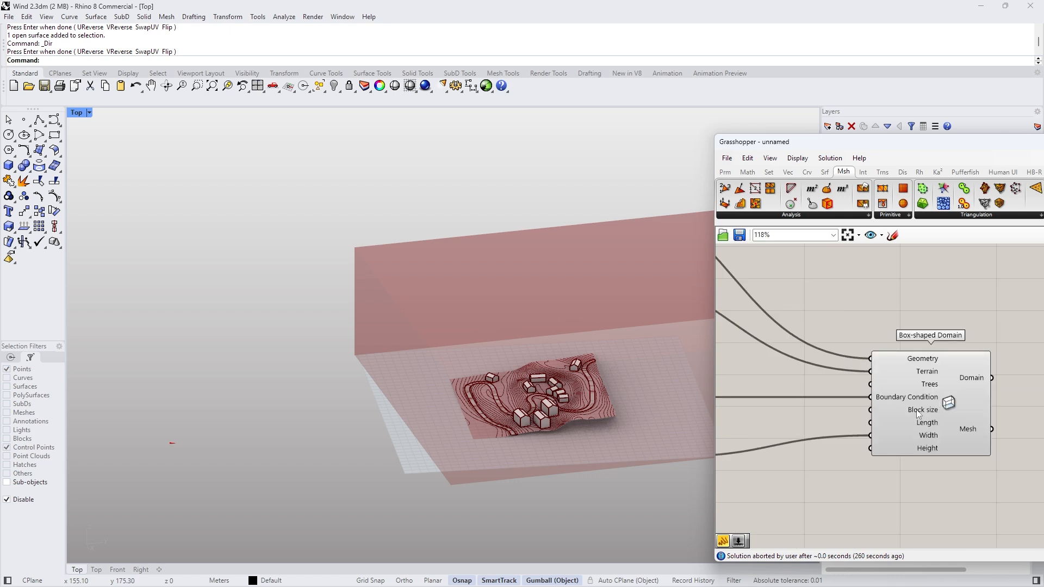
scroll(951, 426, down, 8)
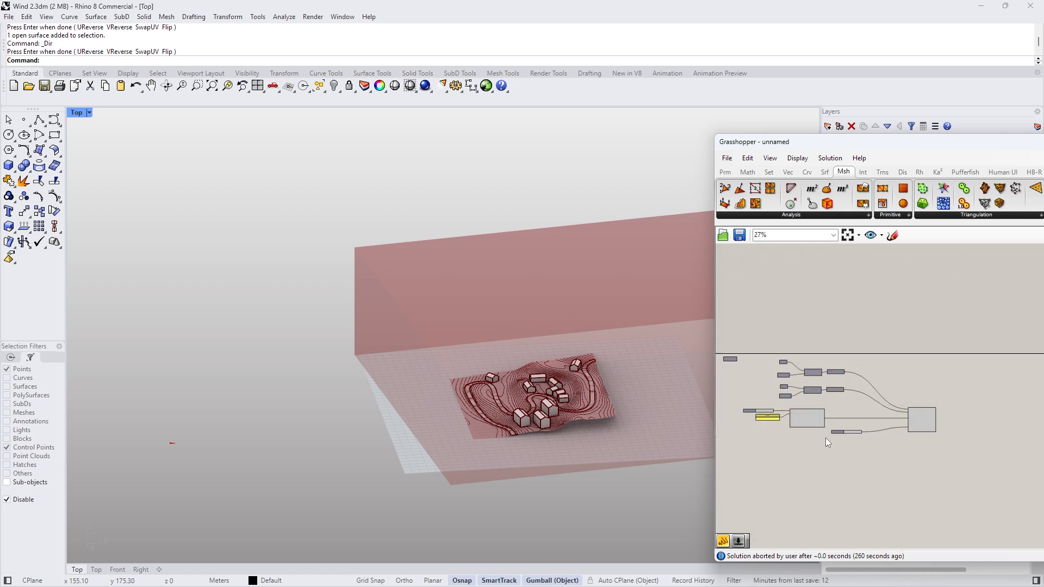
scroll(761, 420, up, 5)
click(738, 407)
scroll(765, 408, down, 1)
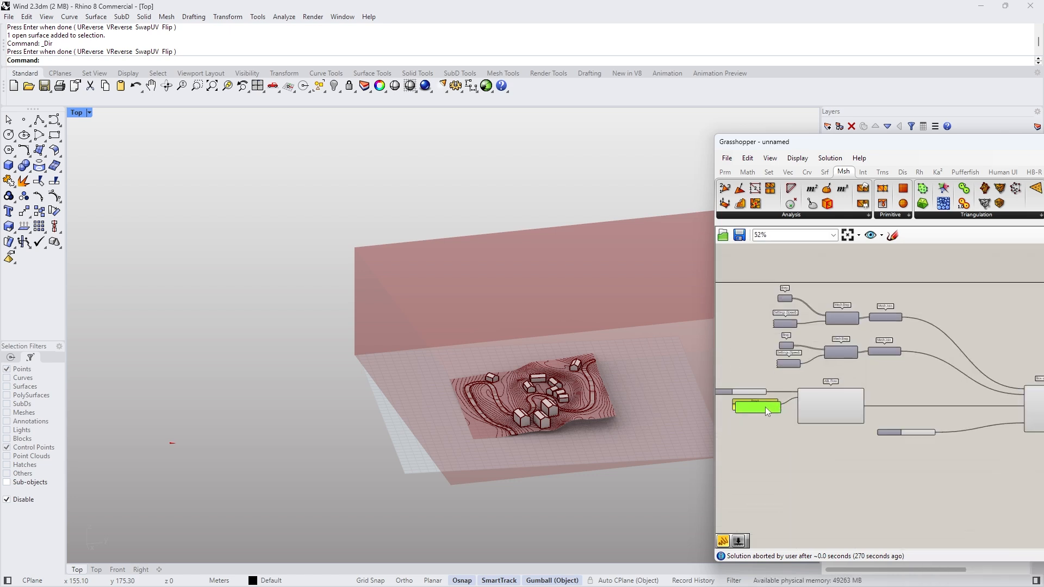
scroll(979, 411, up, 6)
double_click(818, 396)
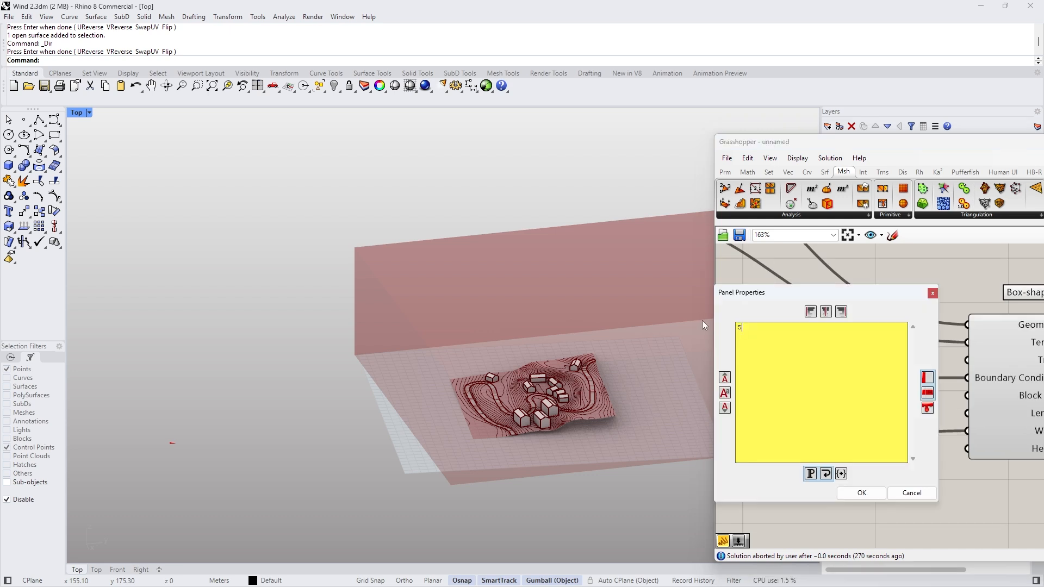
drag(744, 327, 736, 327)
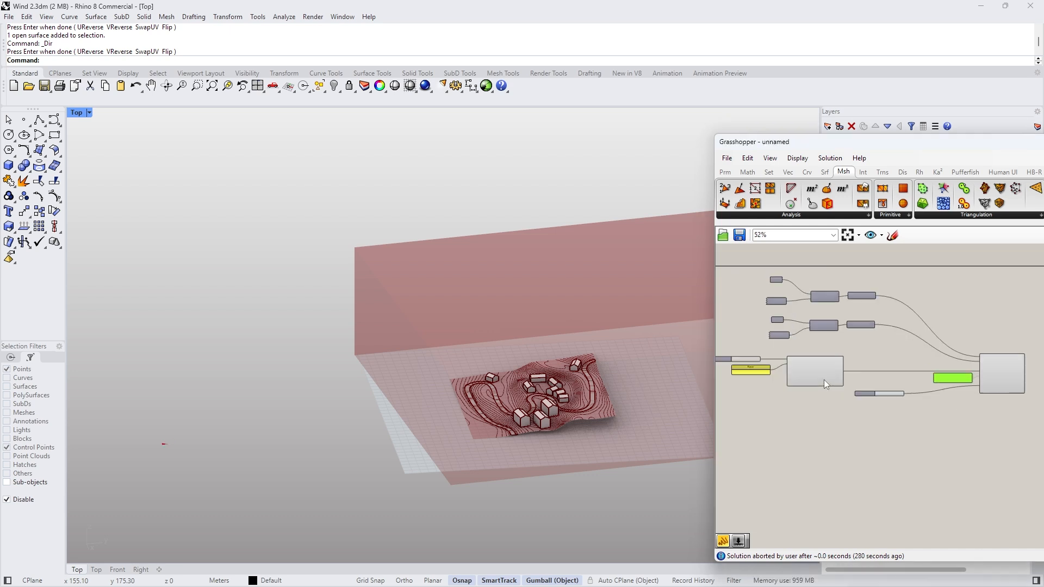
Step: Line up the wind direction slider above the velocity panel beside ABL Flow, and narrow the panel
scroll(823, 379, down, 2)
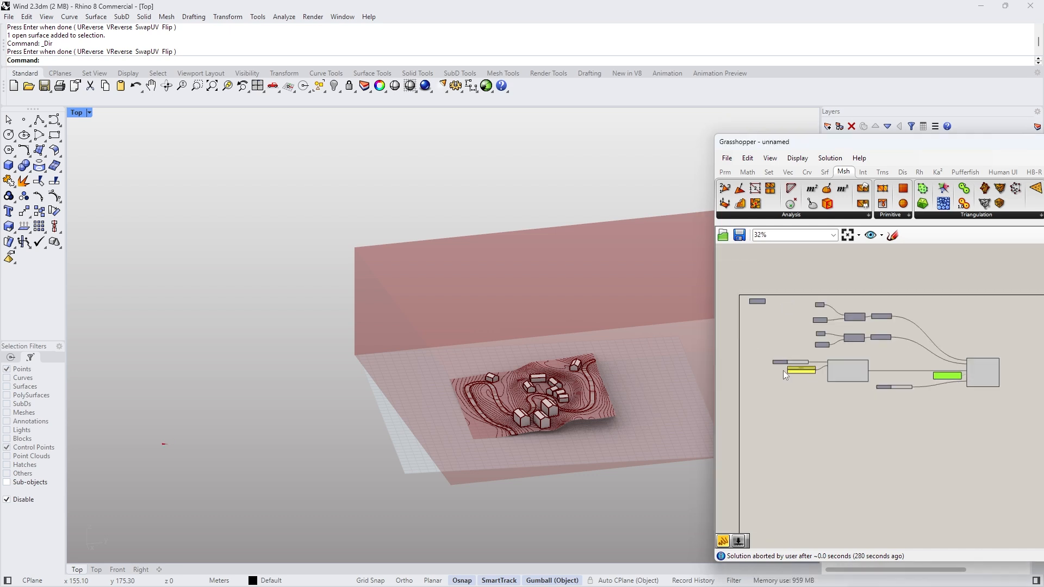
scroll(781, 368, up, 5)
shift+click(821, 368)
click(763, 349)
drag(821, 368, 783, 334)
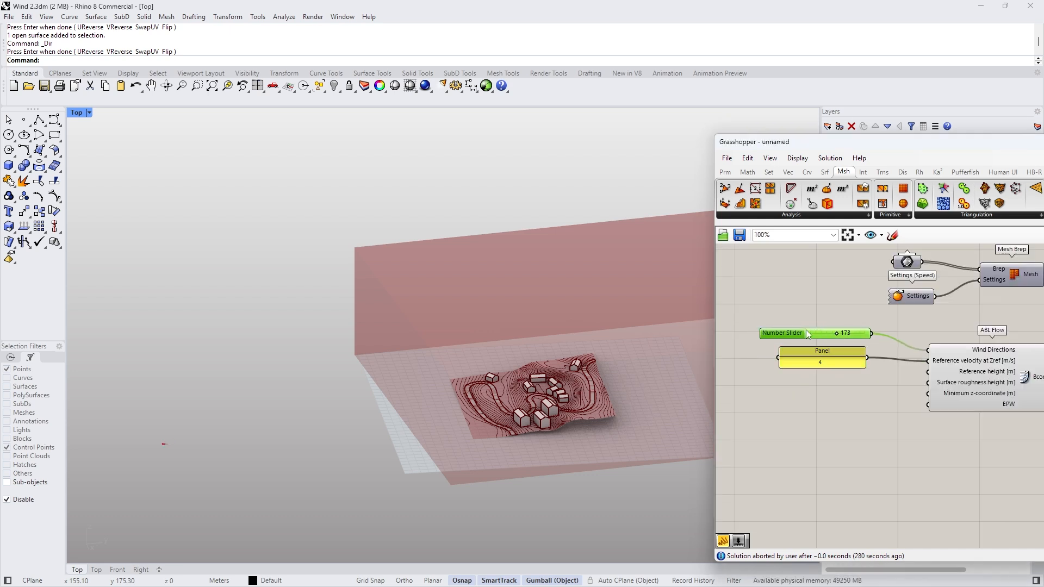
right_drag(400, 353, 581, 269)
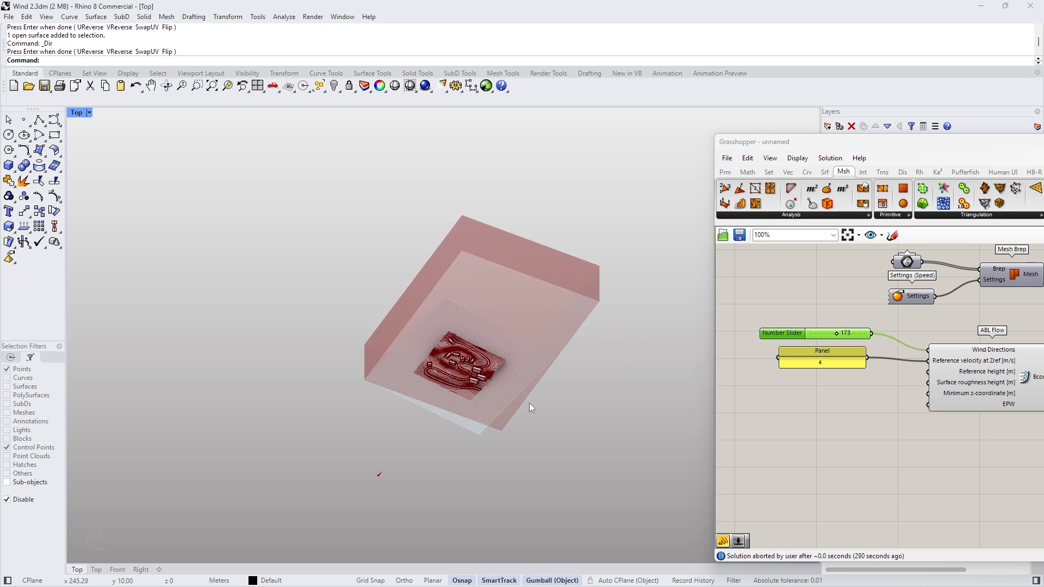
right_drag(530, 405, 462, 405)
scroll(519, 388, up, 3)
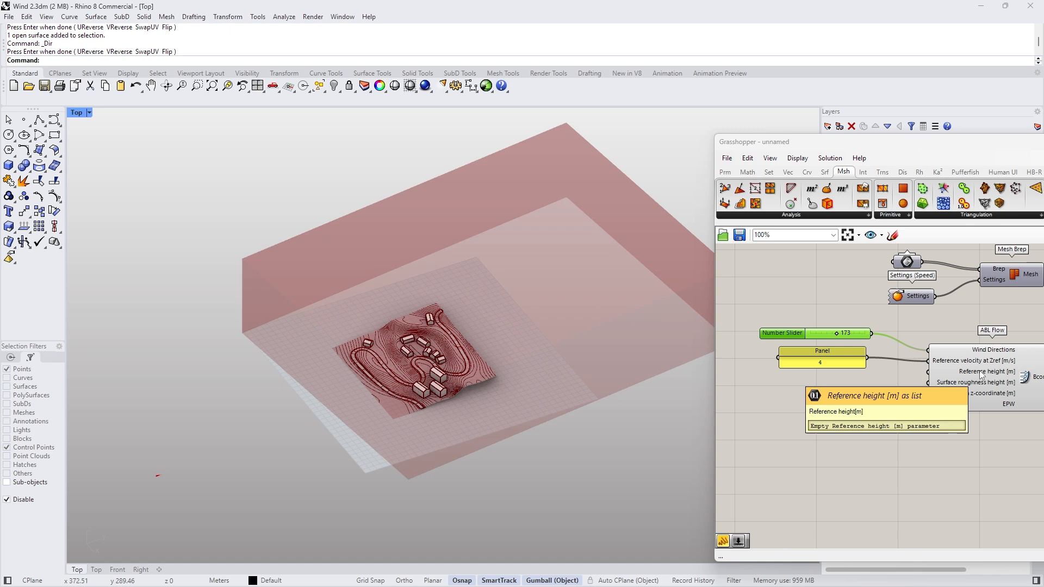
drag(779, 349, 849, 355)
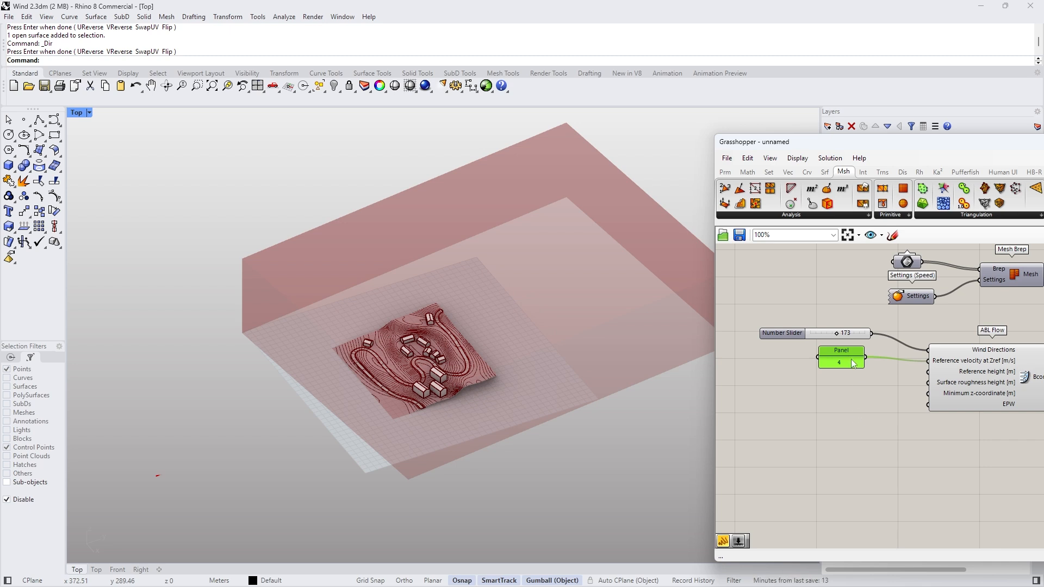
Step: Duplicate the velocity panel with the value 10 as ABL Flow's Reference height input, and narrow both panels
alt+drag(851, 365, 842, 399)
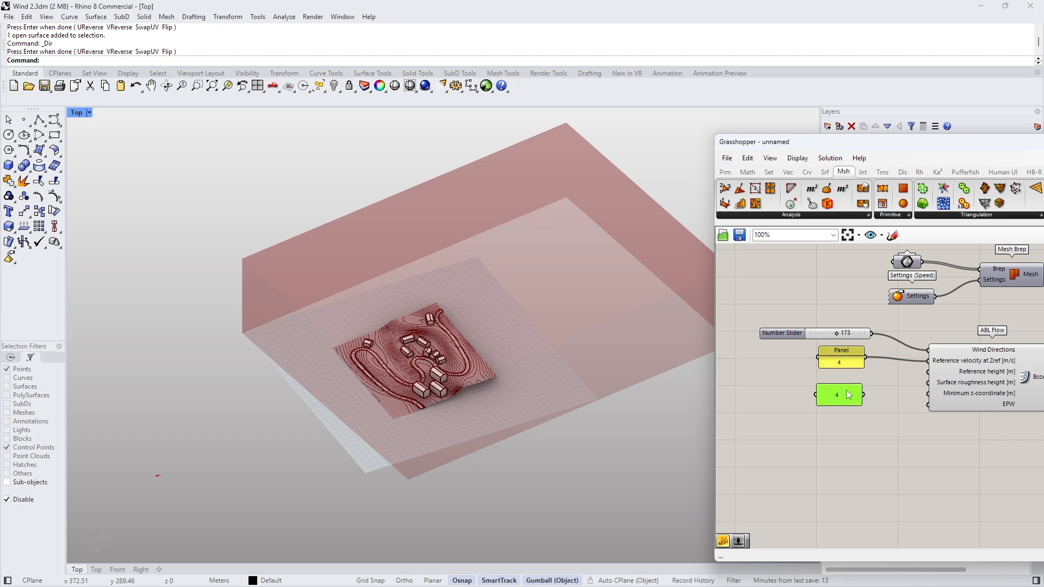
double_click(843, 399)
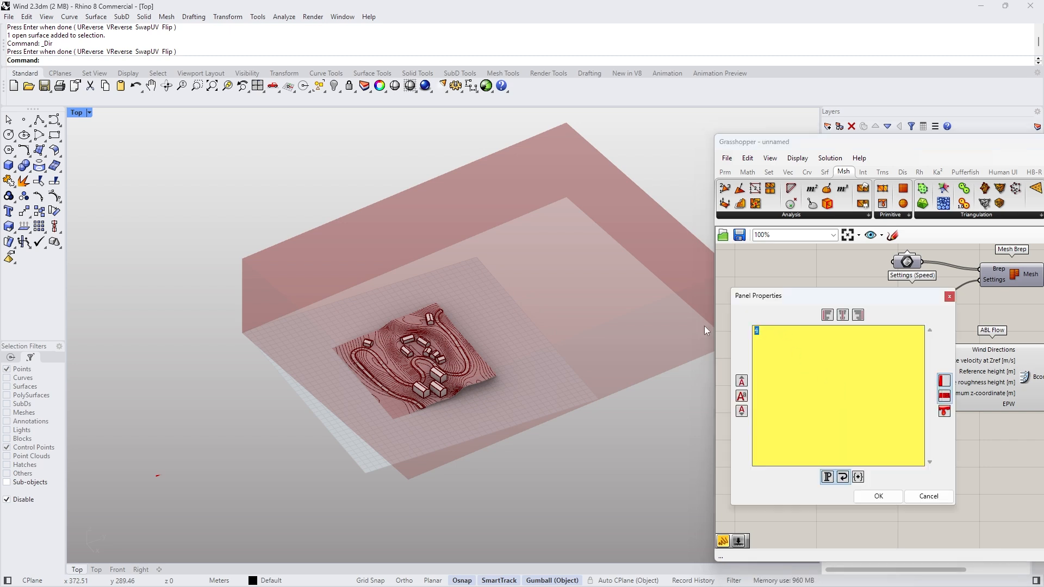
click(878, 496)
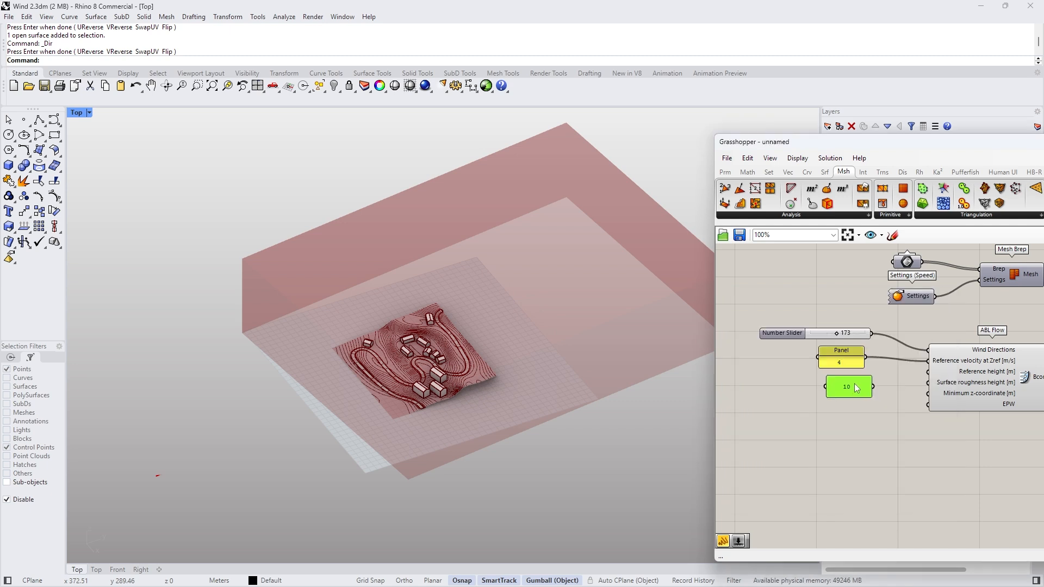
drag(864, 385, 974, 402)
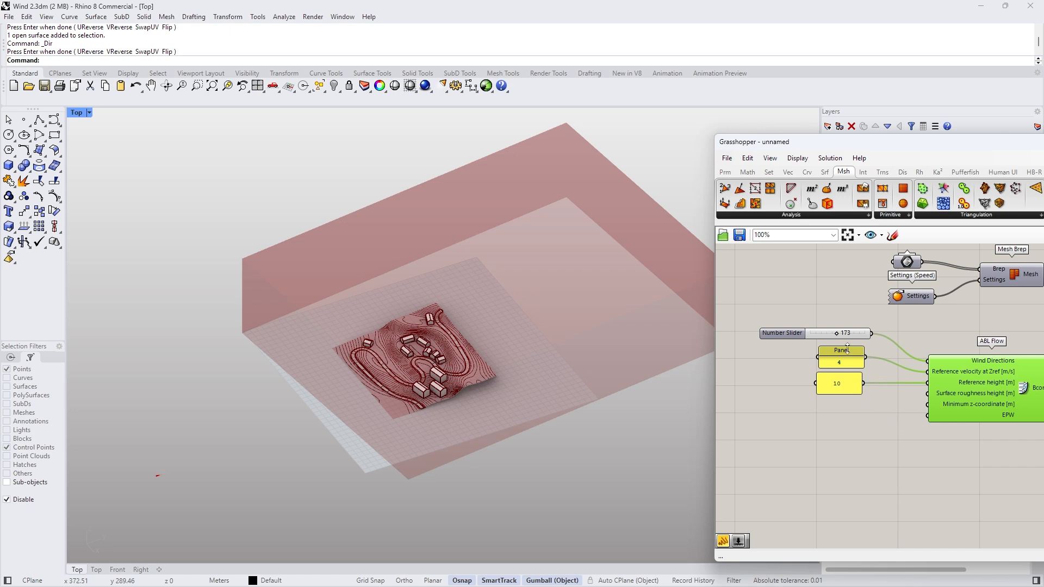
drag(847, 348, 837, 349)
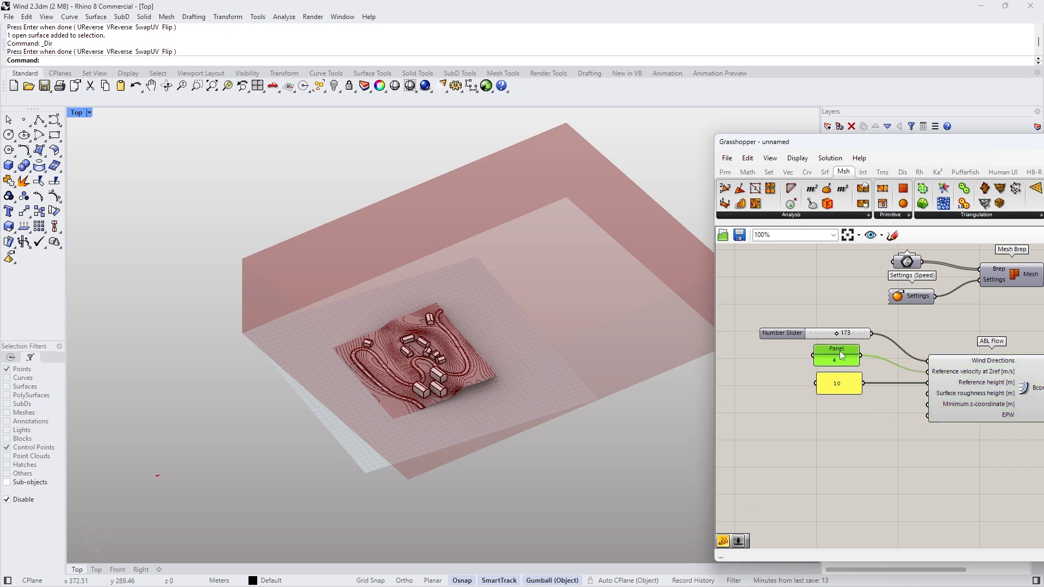
drag(848, 351, 860, 378)
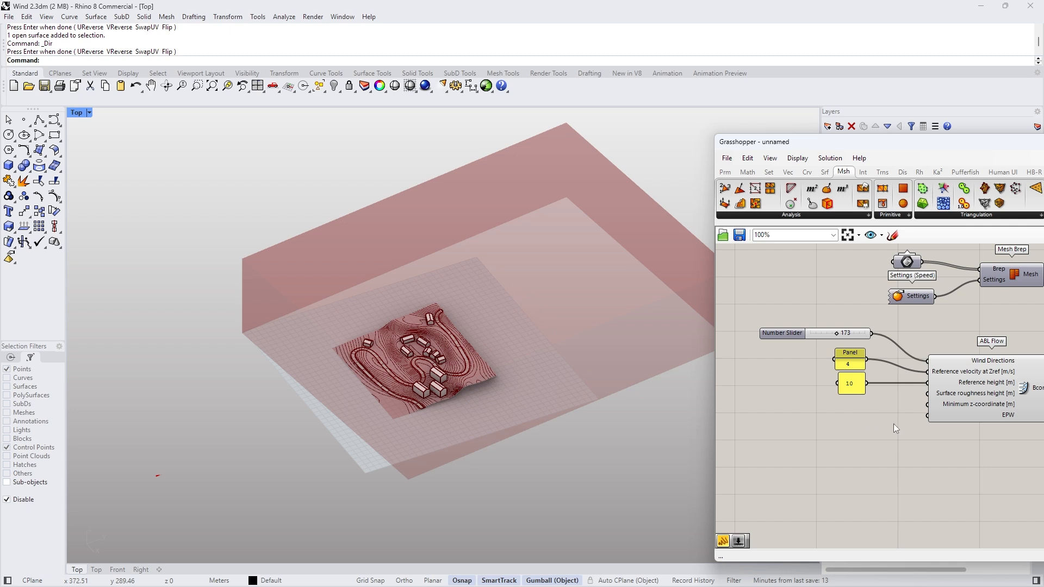
Step: Duplicate the reference height panel directly below it and set the copy's value to 2
click(862, 385)
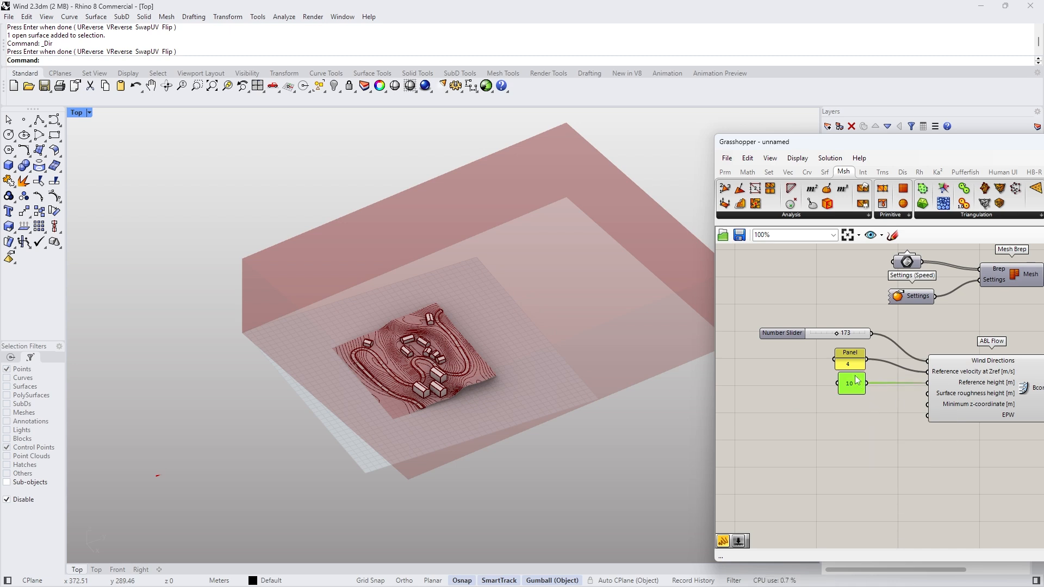
key(ctrl+c)
key(ctrl+v)
drag(853, 416, 855, 415)
double_click(851, 408)
click(942, 503)
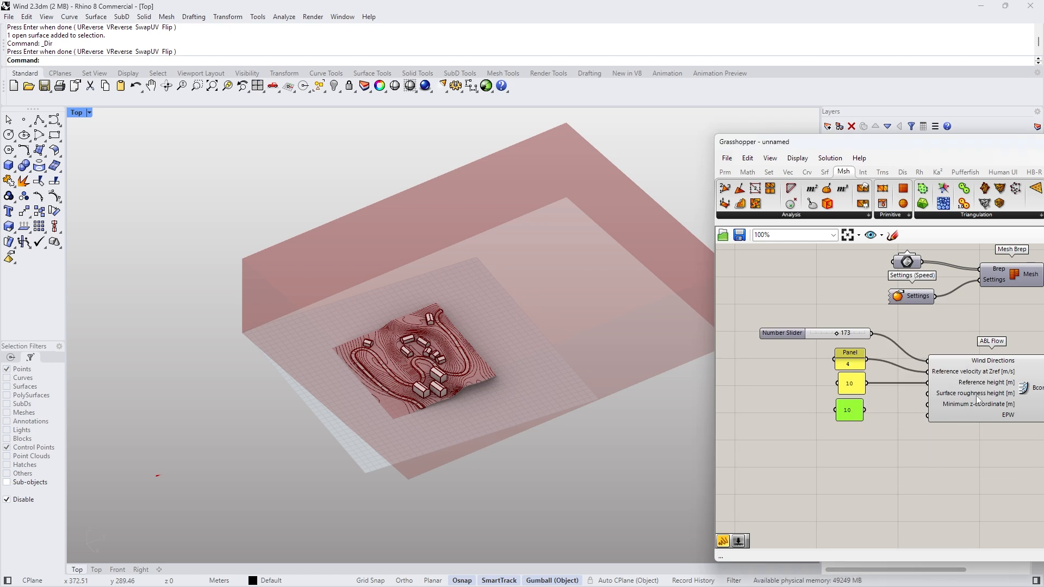
double_click(851, 415)
text(2)
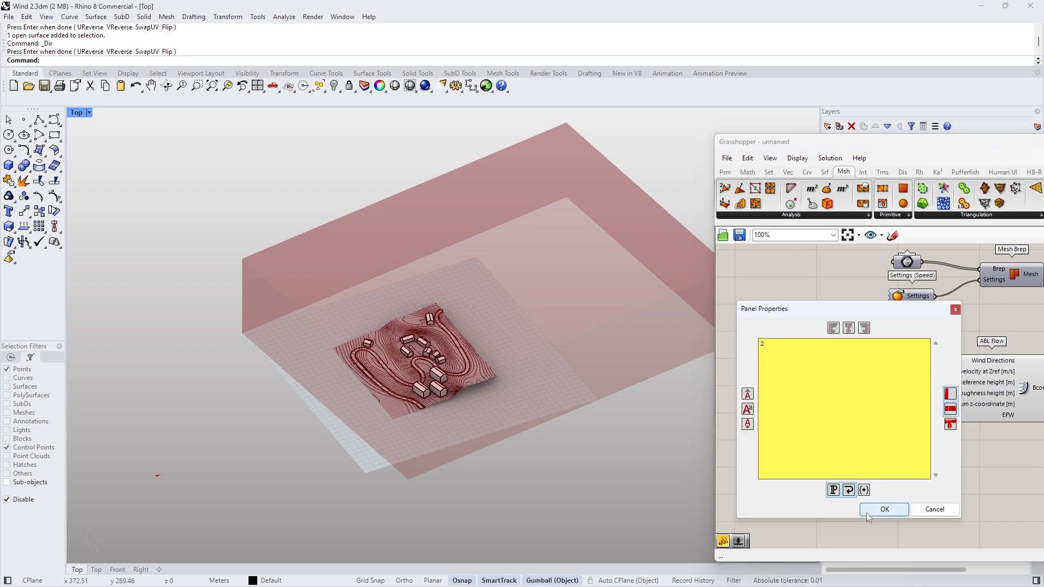
click(884, 511)
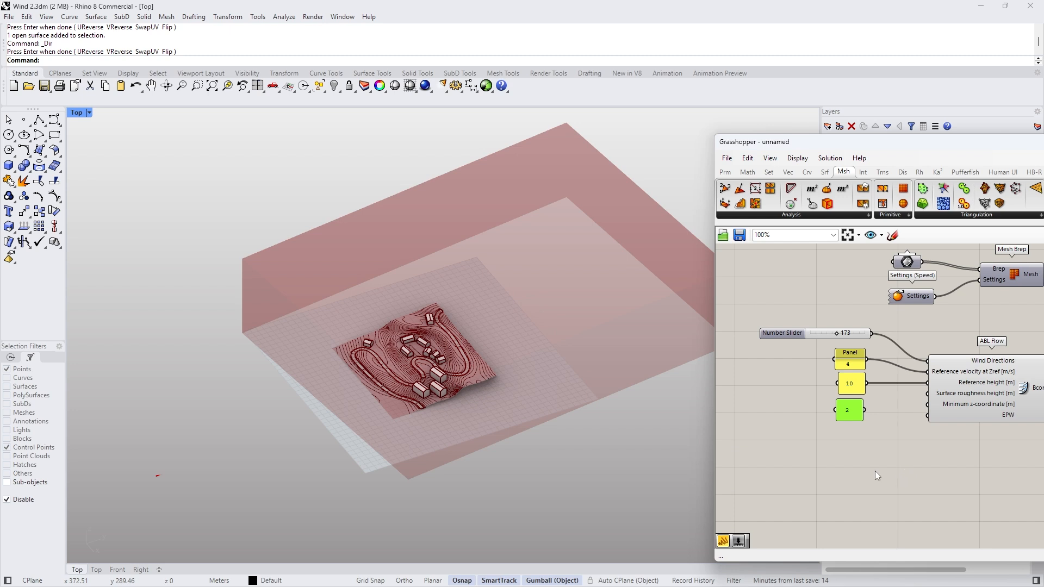
Step: Connect the panel with the value 2 to ABL Flow's Surface roughness height input
drag(853, 408, 852, 409)
scroll(824, 415, up, 2)
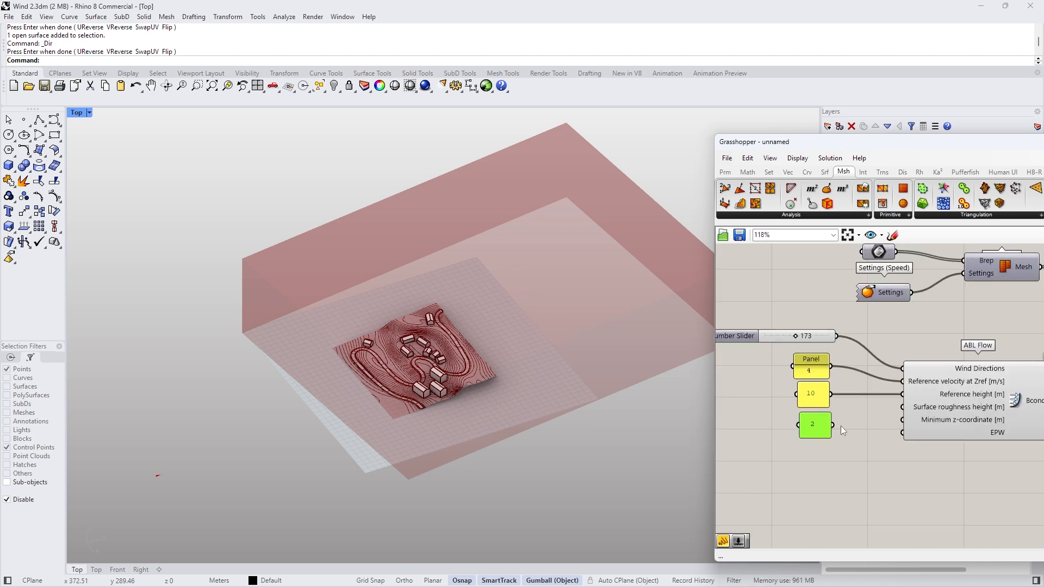
drag(834, 426, 902, 407)
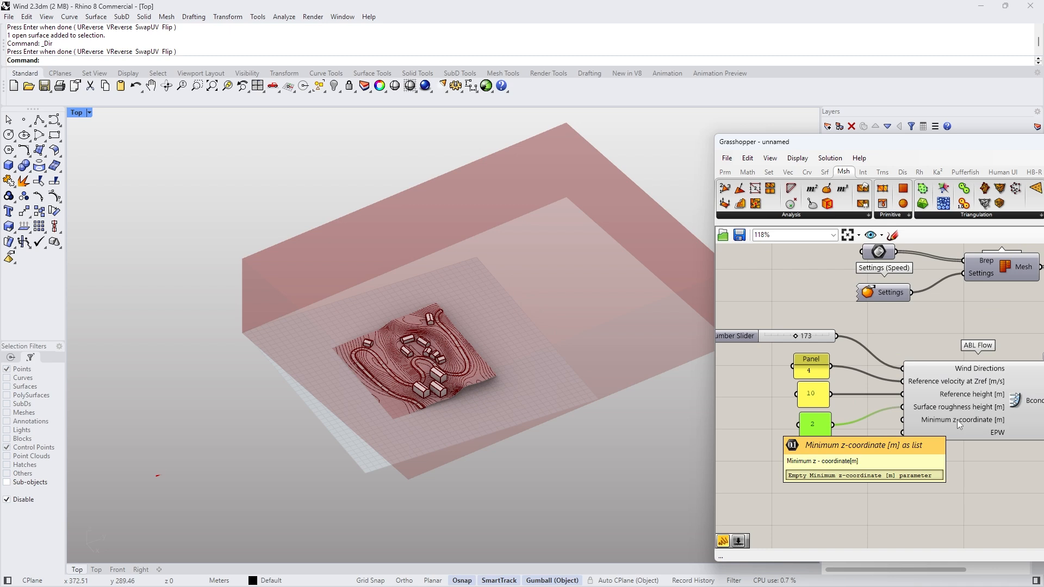
Step: Duplicate the roughness panel as ABL Flow's Minimum z-coordinate input and set the copy's value to 0
alt+drag(822, 428, 823, 466)
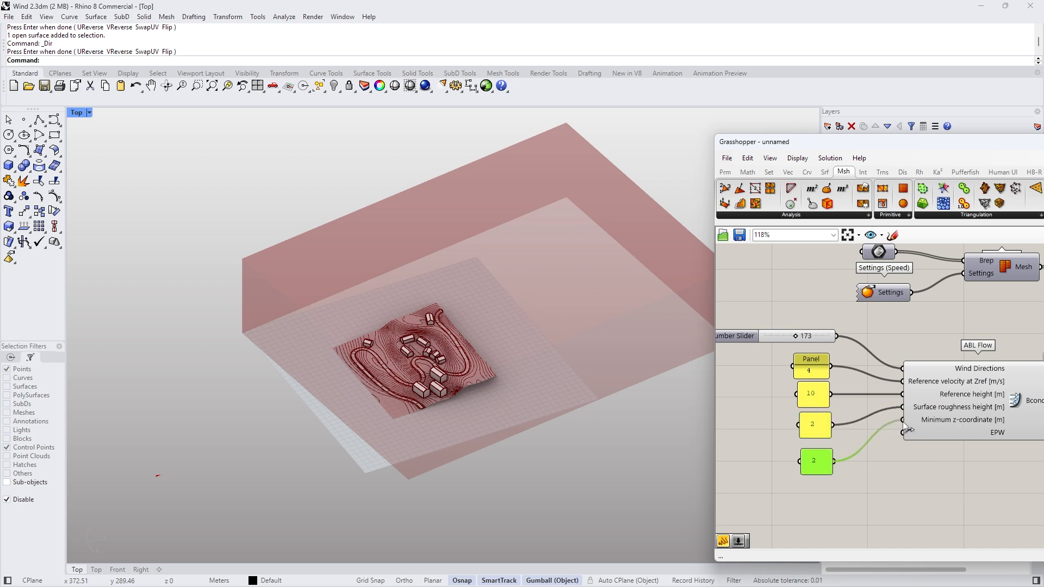
double_click(808, 462)
text(0)
click(839, 555)
Step: Examine the terrain and houses within the wind domain from several angles, and review the whole wired definition
right_drag(572, 435, 634, 387)
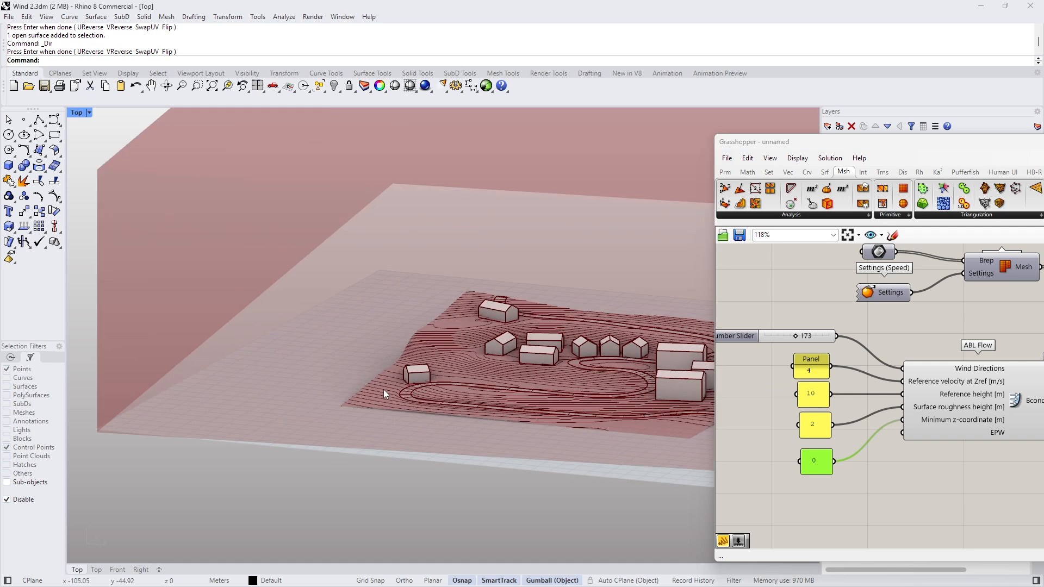
scroll(383, 389, down, 5)
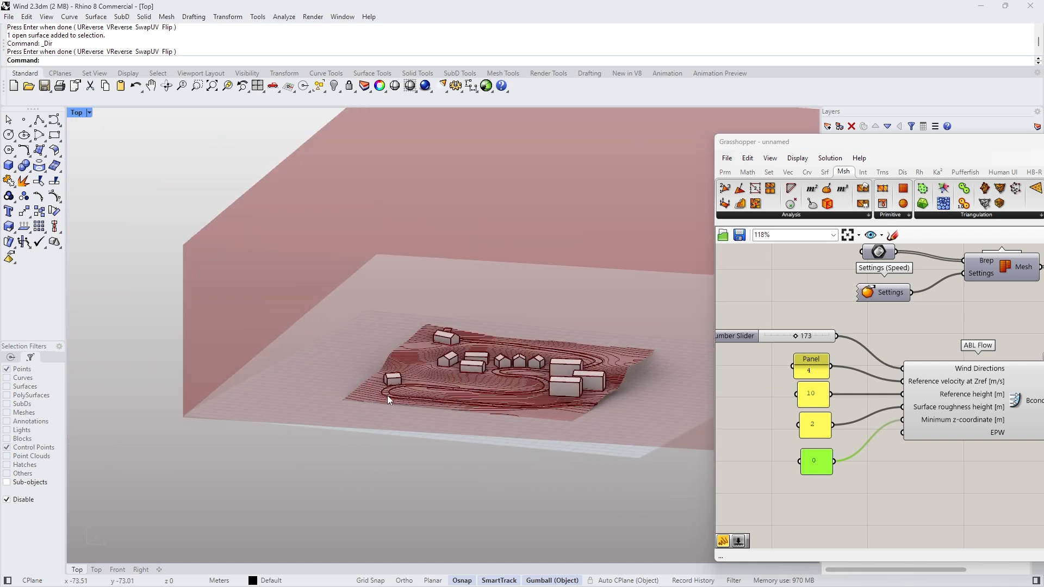
right_drag(387, 396, 283, 391)
scroll(386, 389, up, 4)
scroll(381, 449, up, 5)
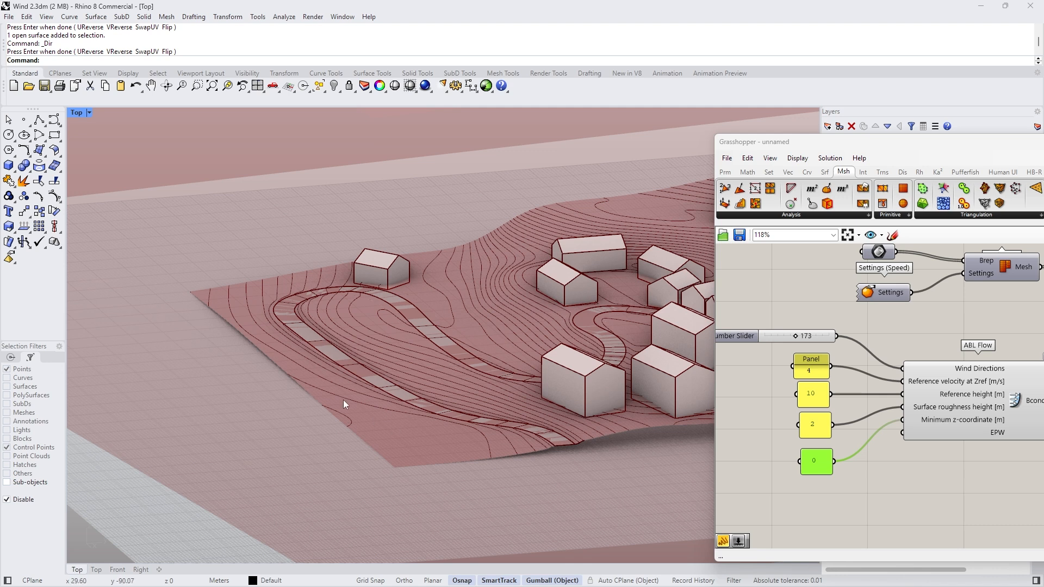
scroll(384, 410, down, 5)
click(885, 478)
scroll(766, 439, down, 5)
scroll(865, 353, down, 3)
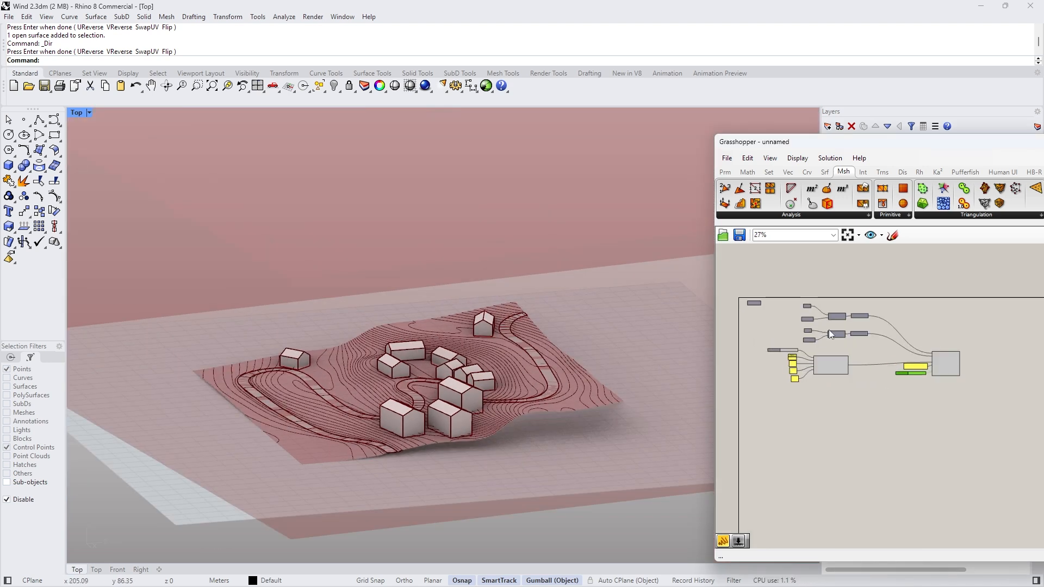
drag(760, 286, 1006, 423)
scroll(994, 372, up, 4)
scroll(911, 416, down, 2)
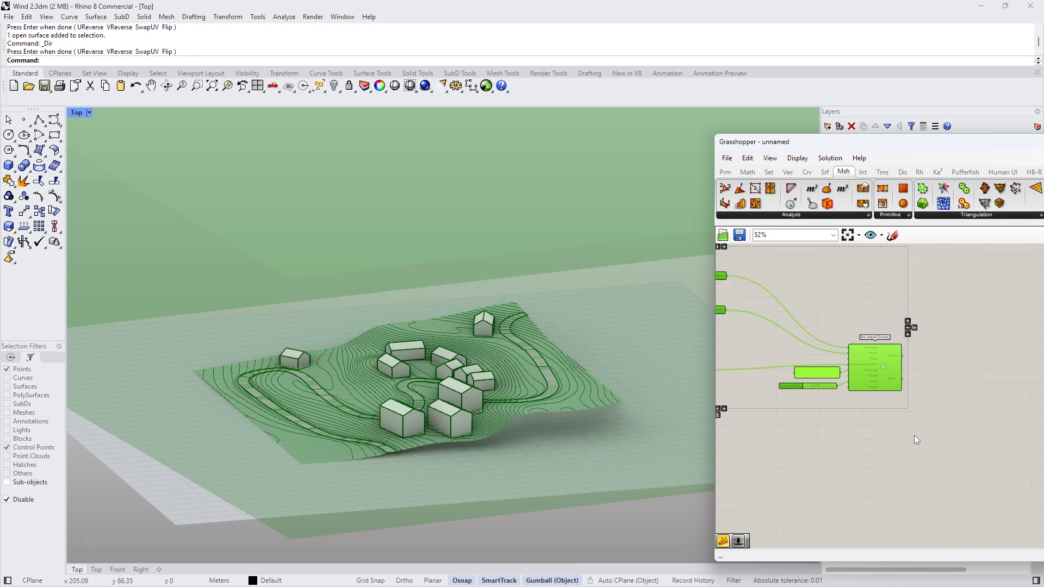
click(914, 426)
scroll(913, 392, down, 3)
Step: Widen the Grasshopper window and place an Eddy3D Simulation component beyond the Box-shaped Domain's outputs
drag(859, 149, 632, 138)
click(835, 161)
click(587, 205)
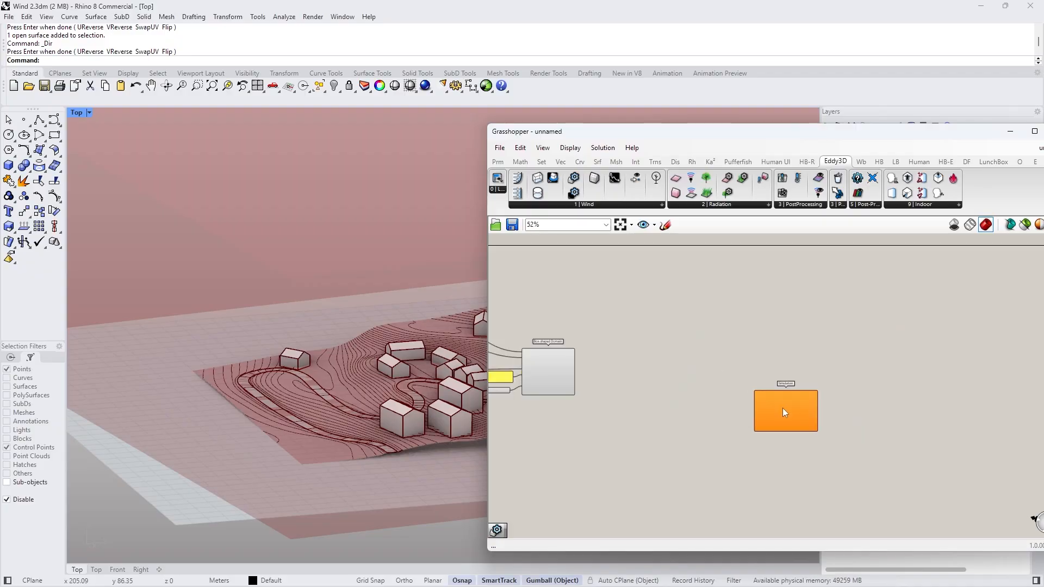
drag(781, 408, 855, 390)
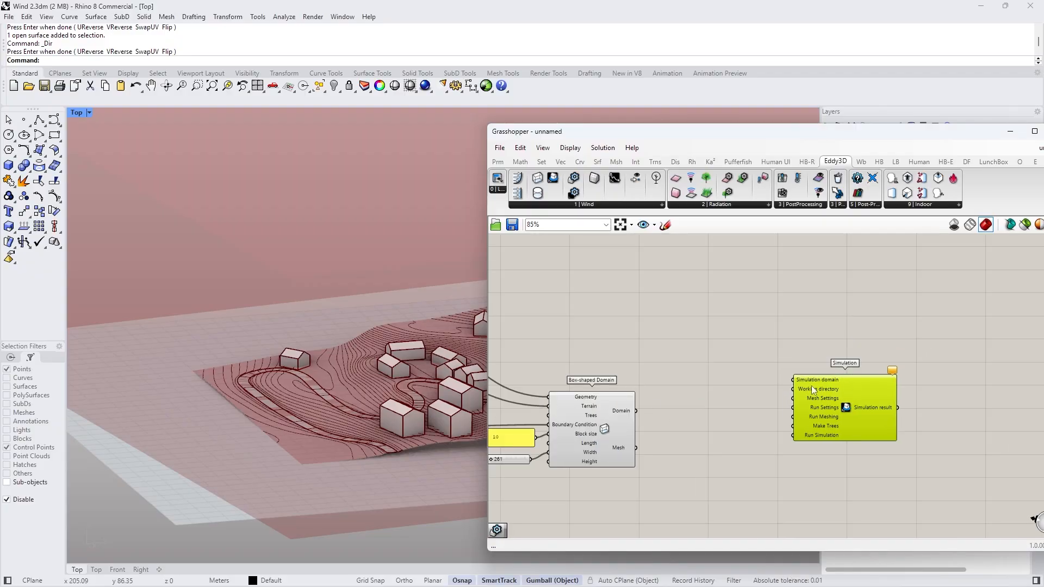
Step: Connect the Box-shaped Domain's Domain output to the Simulation domain input, and line up the Simulation component with it
scroll(811, 386, up, 2)
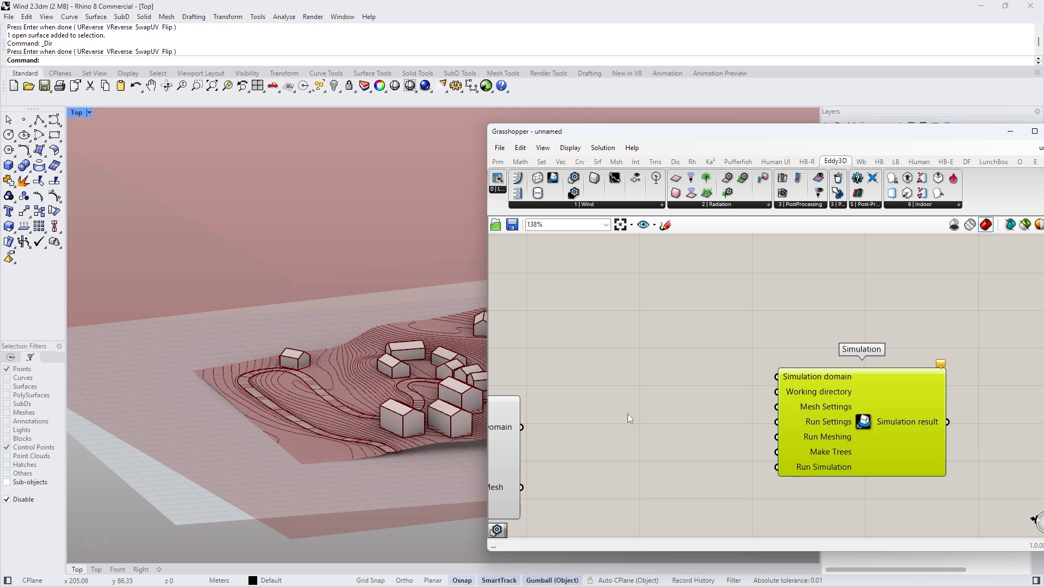
scroll(628, 413, down, 1)
drag(569, 418, 781, 374)
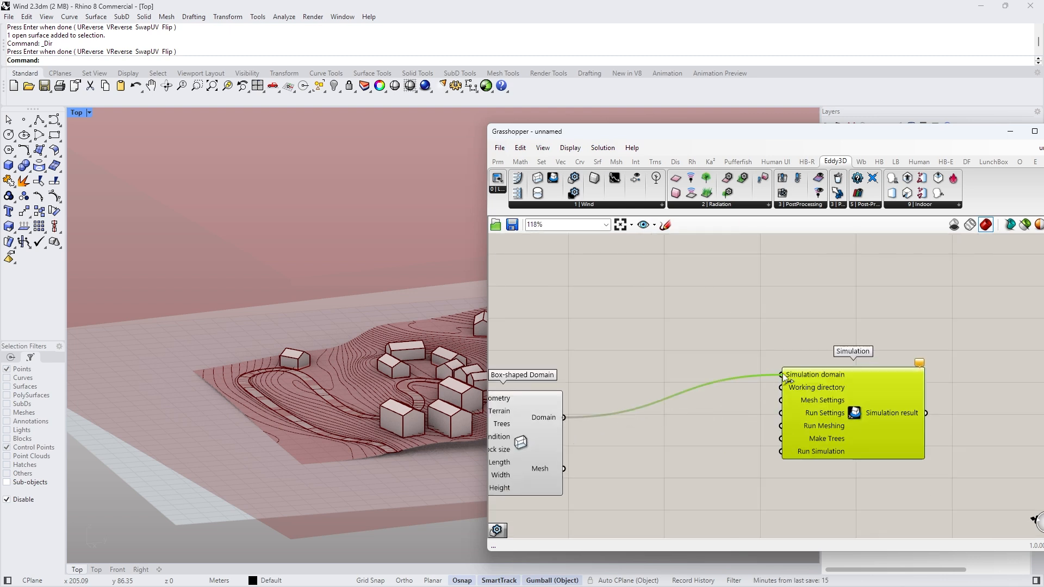
drag(869, 385, 868, 429)
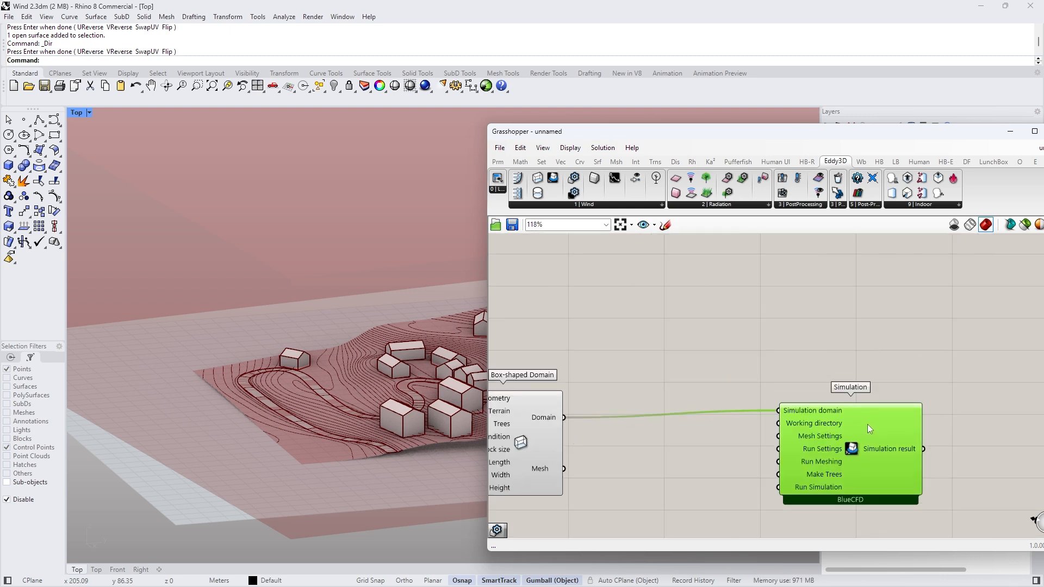
Step: Switch to File Explorer, open the Wind folder inside Eddy 3d\3 and delete all its contents
click(583, 573)
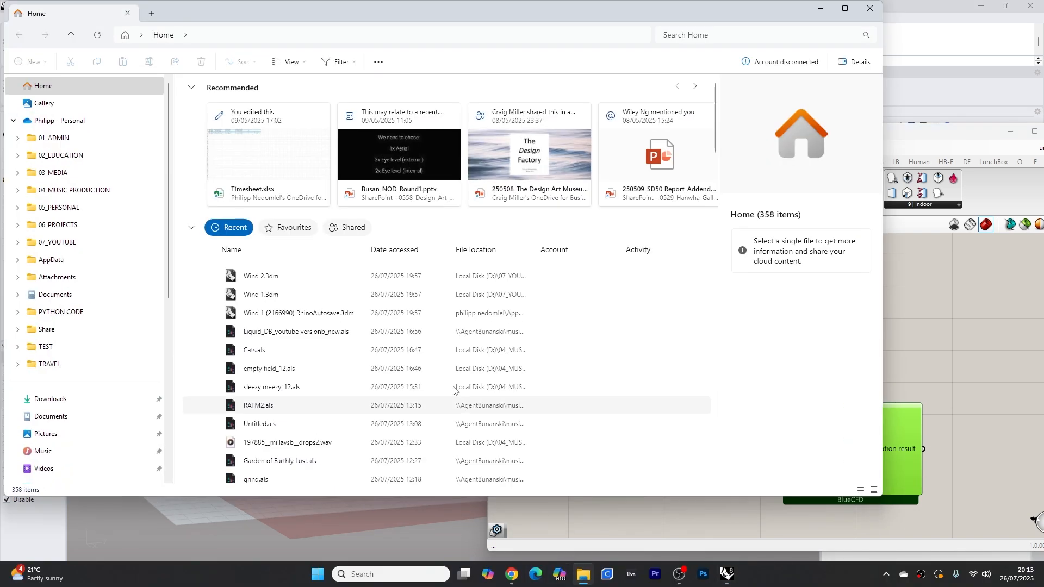
click(272, 276)
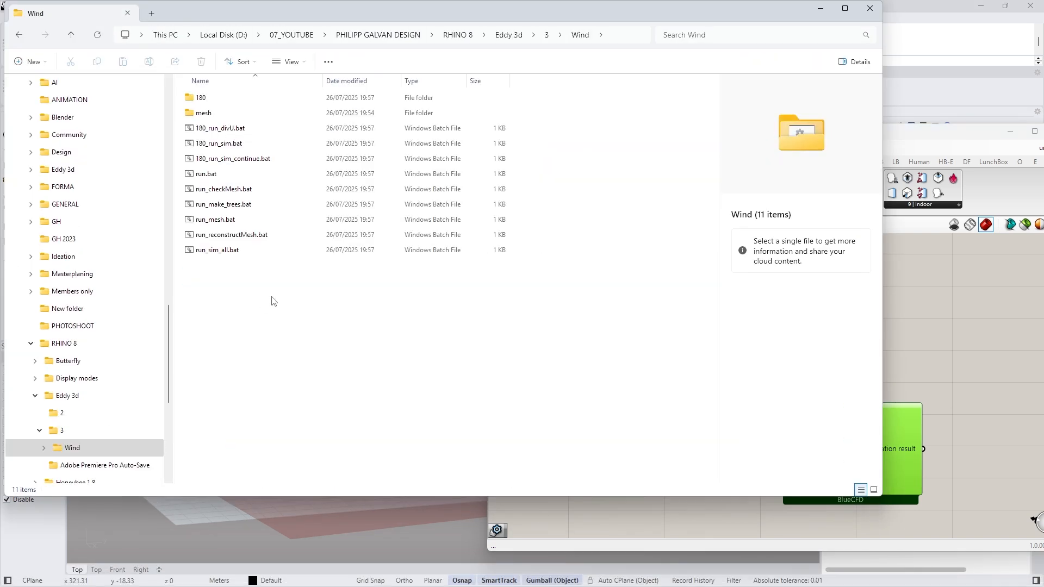
drag(315, 300, 188, 98)
key(Delete)
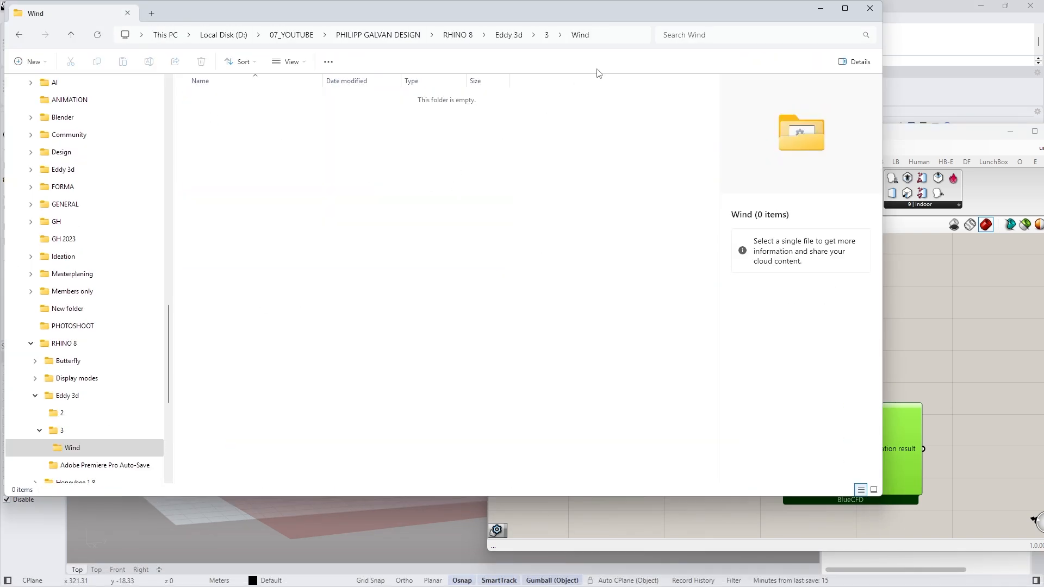
Step: Copy the Wind folder's full path and return to Grasshopper
click(608, 39)
drag(400, 37, 117, 40)
key(ctrl+c)
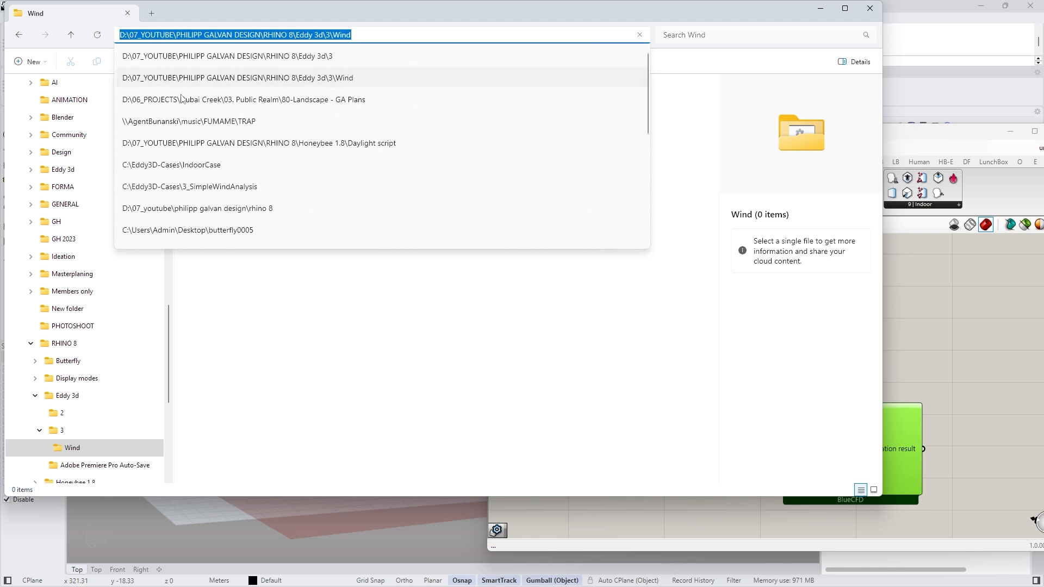
click(986, 320)
Step: Add a panel containing the copied Wind folder path and connect it to the Simulation's Working directory input
drag(870, 477, 878, 480)
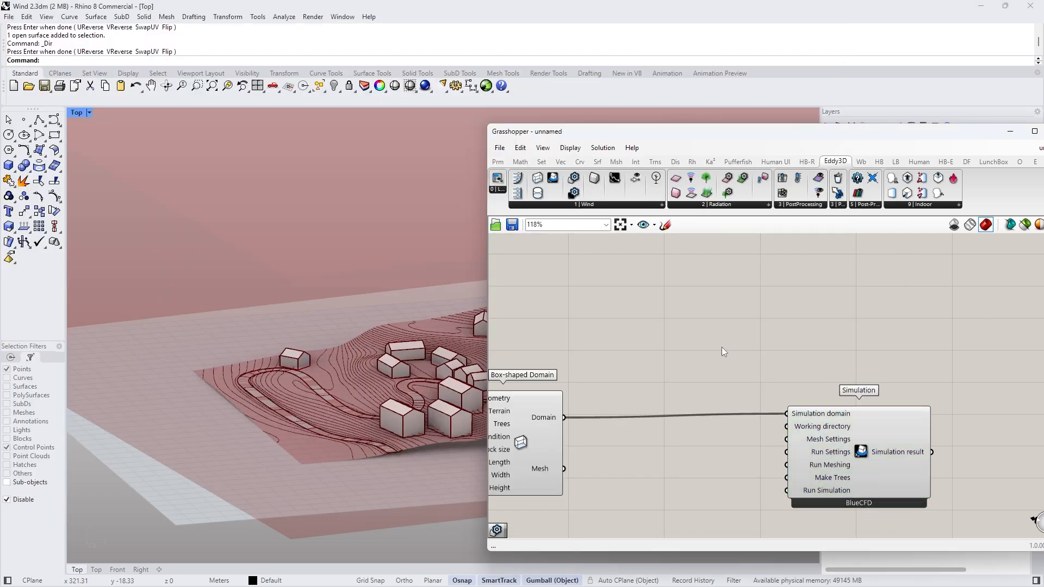
double_click(721, 346)
text(panel)
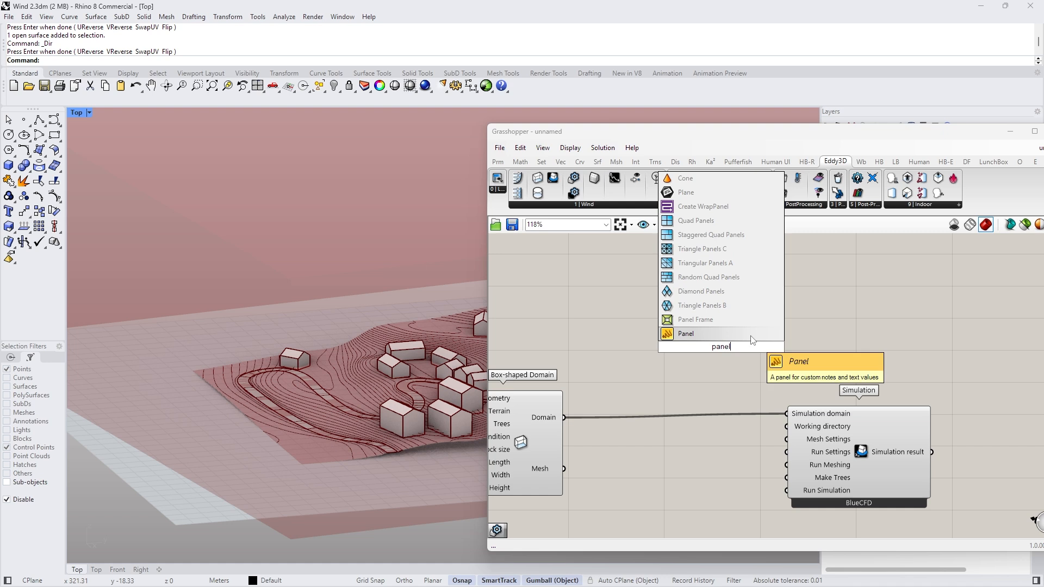
key(Return)
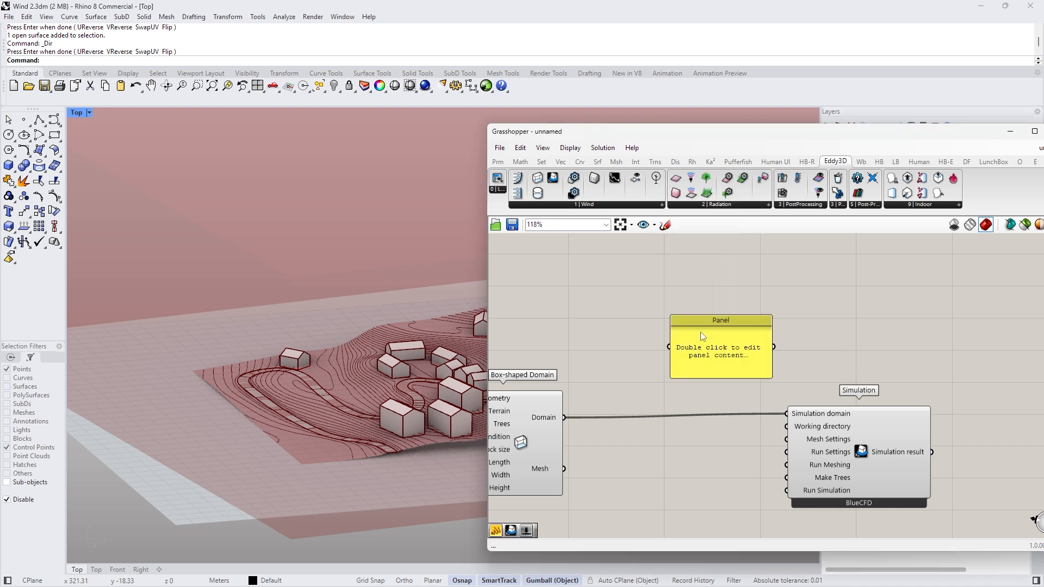
double_click(716, 346)
key(ctrl+v)
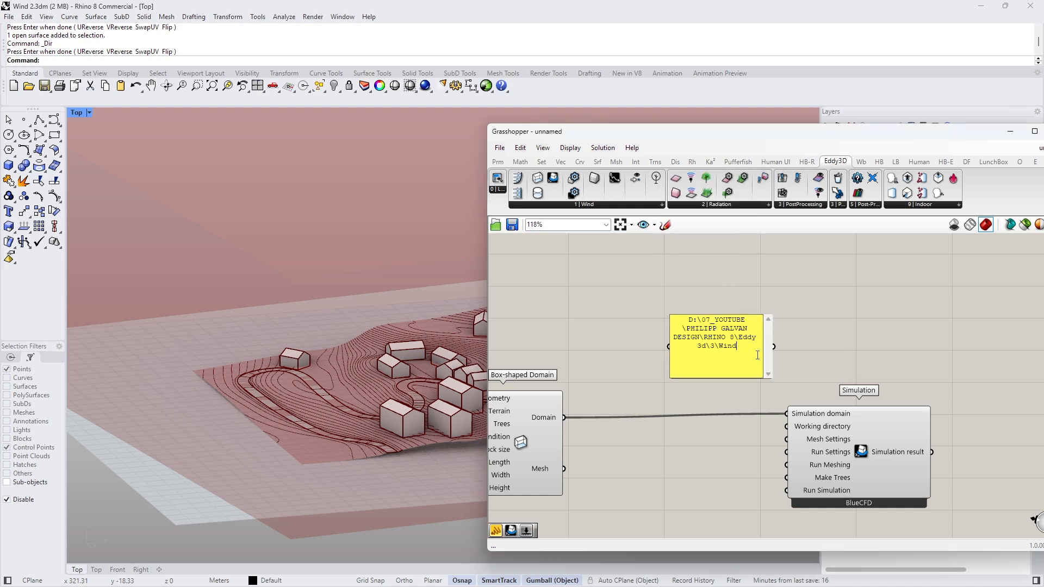
click(813, 355)
drag(773, 349, 787, 427)
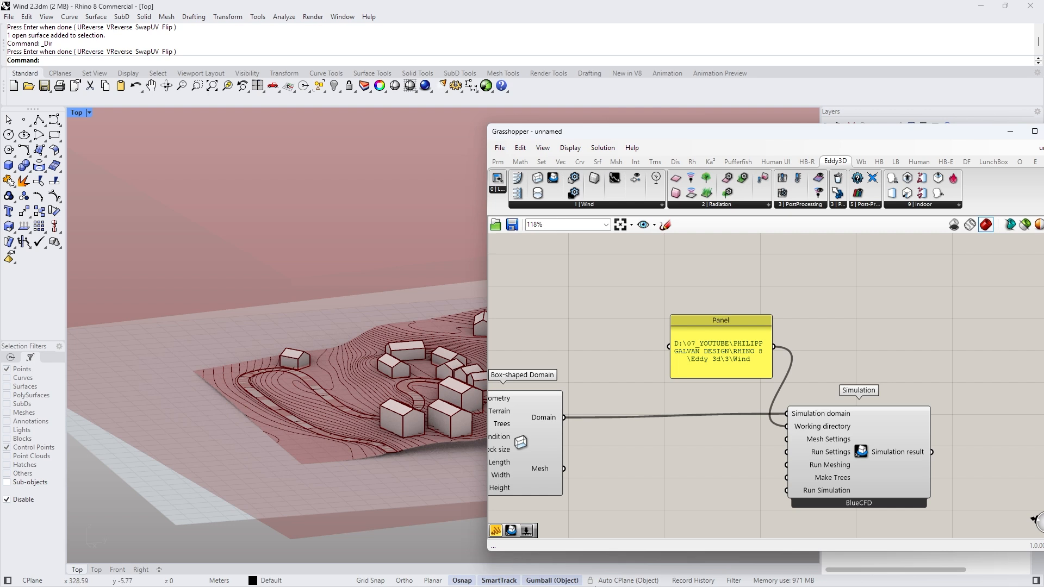
Step: Check the Wind folder for the simulation case files, and reposition the path panel and the Simulation component
click(583, 574)
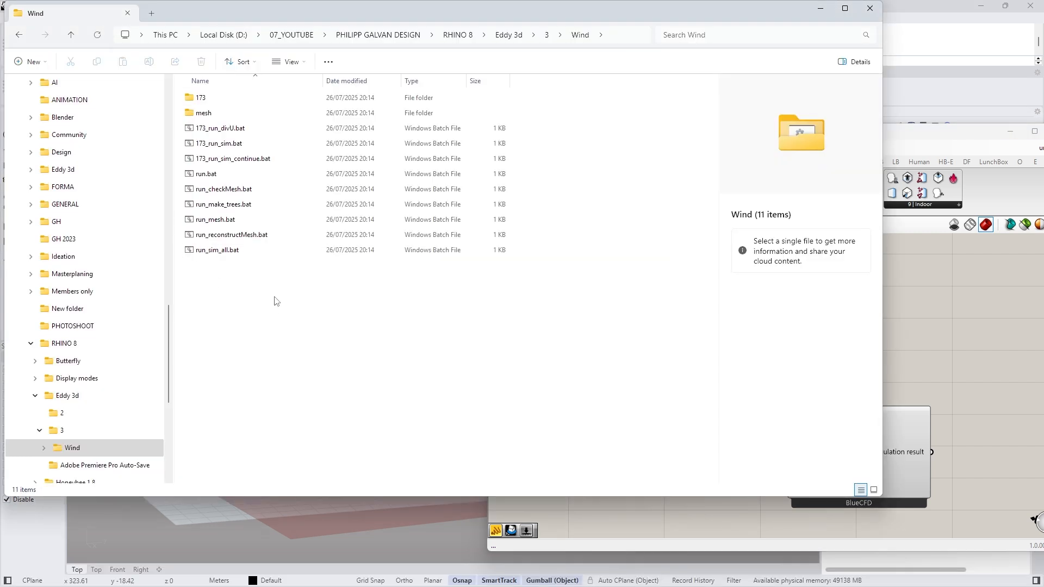
click(893, 361)
drag(733, 330, 669, 297)
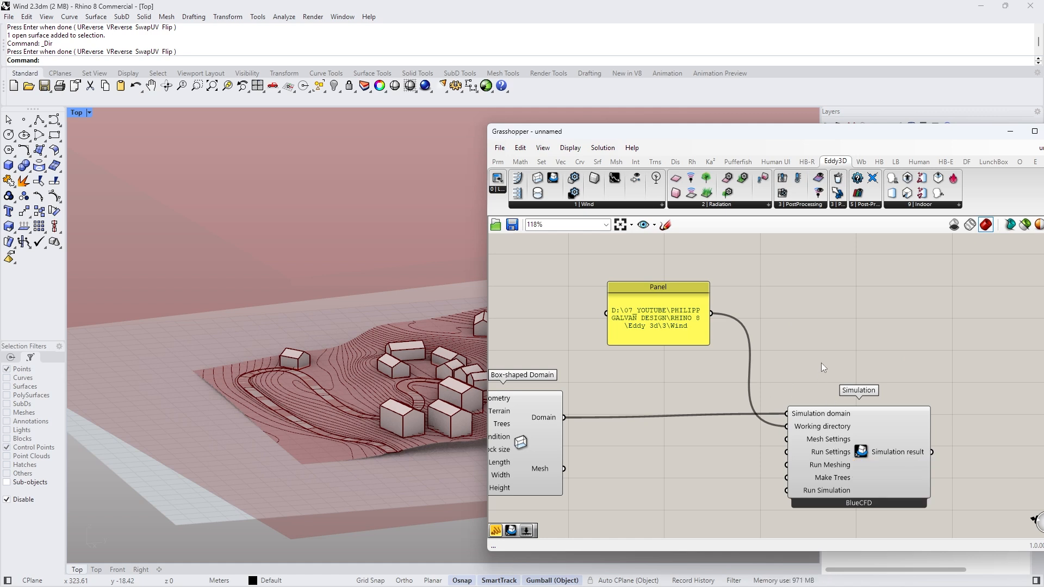
drag(699, 285, 726, 281)
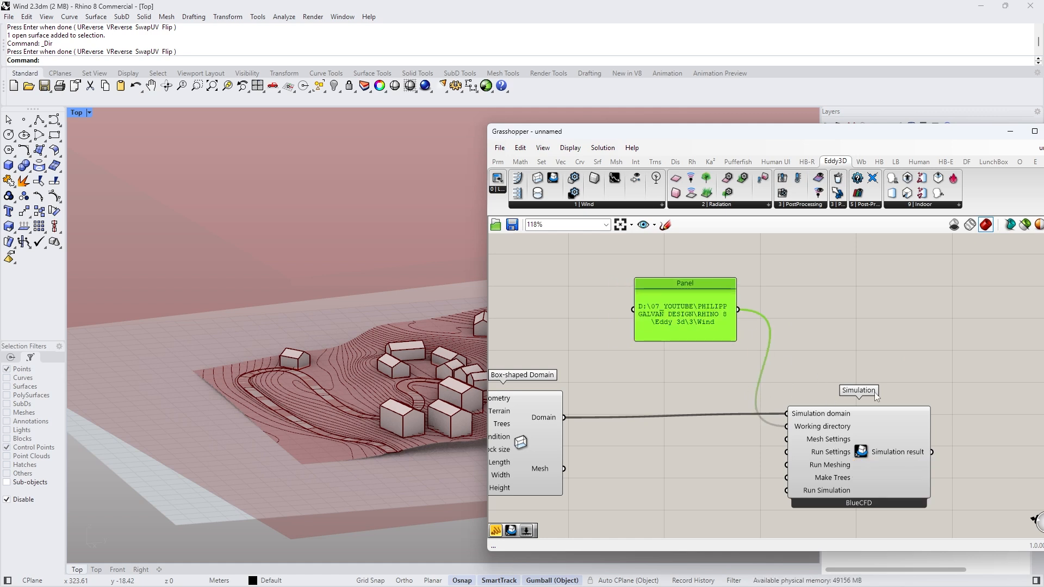
click(876, 397)
drag(880, 423, 864, 440)
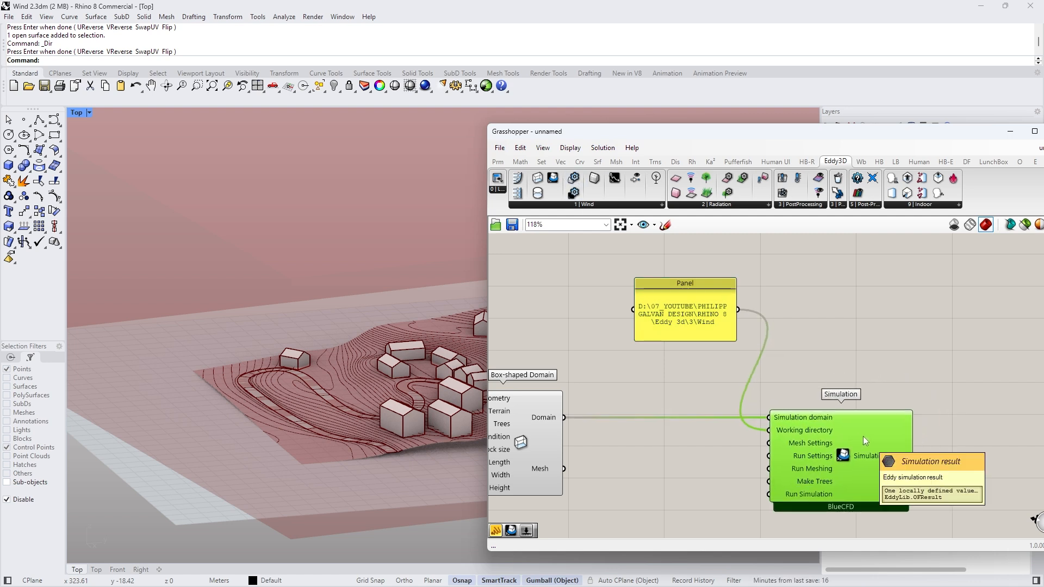
Step: Add a Mesh Settings component and place it below the Simulation component
click(572, 182)
click(720, 508)
drag(731, 416, 701, 461)
Step: Duplicate the Block size panel and place the copy beside the Mesh Settings inputs
scroll(730, 388, down, 3)
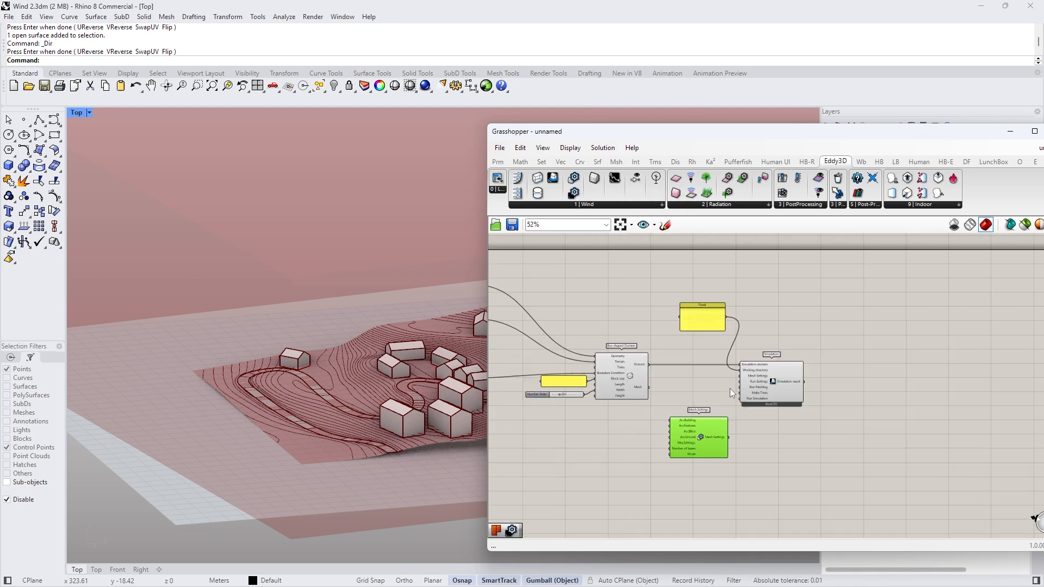
scroll(713, 412, up, 2)
right_drag(576, 380, 665, 390)
scroll(531, 389, up, 2)
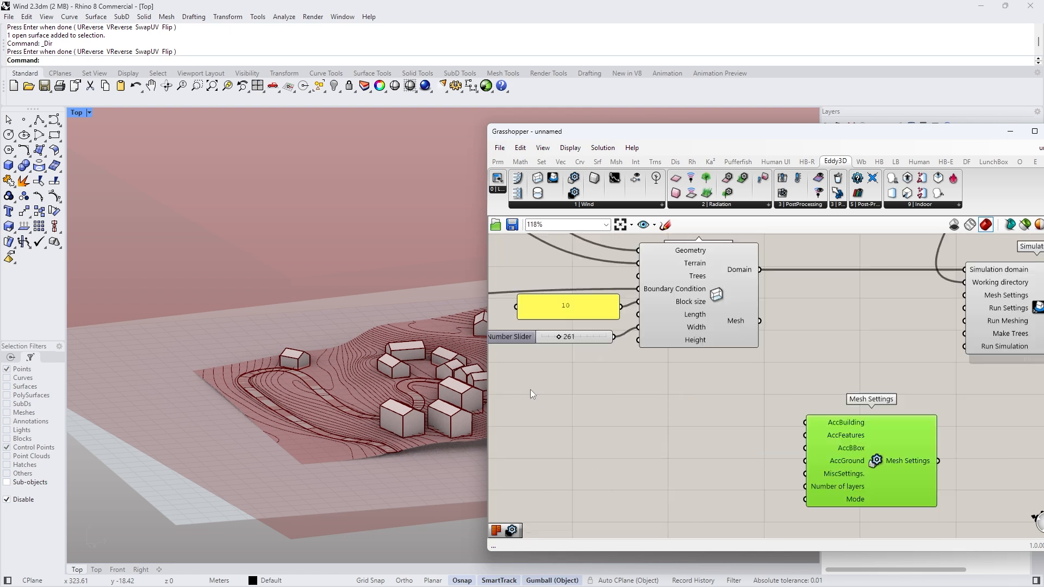
click(546, 313)
key(ctrl+c)
key(ctrl+v)
drag(589, 313, 702, 448)
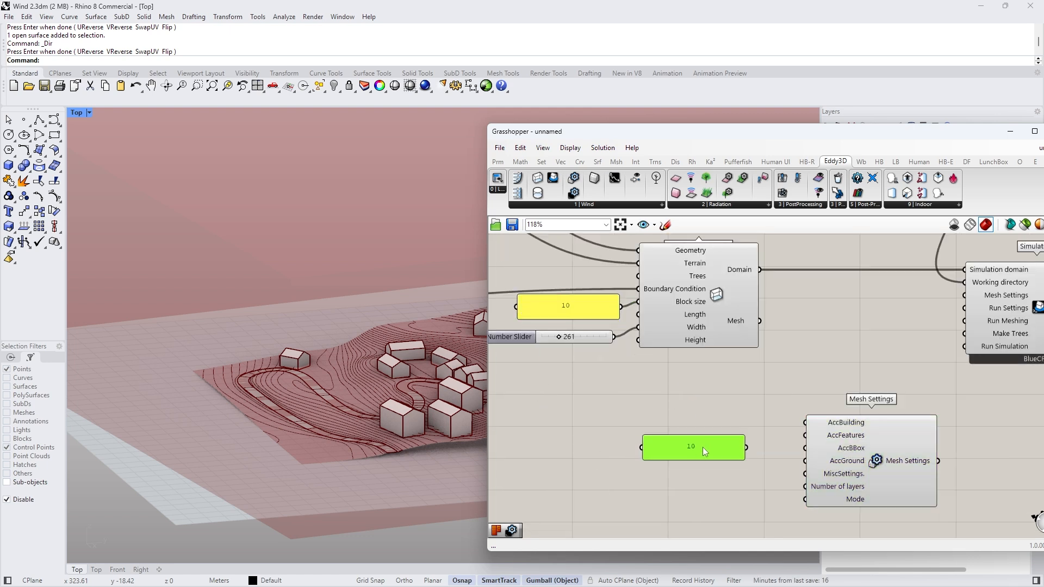
Step: Set the copied panel's value to 4 and narrow the panel
double_click(702, 448)
text(4)
key(ctrl+a)
click(750, 548)
drag(744, 439, 673, 442)
Step: Wire the 4 panel to AccGround of Mesh Settings, and stack a duplicate above it as the AccBuilding input
drag(665, 446, 759, 451)
click(764, 458)
drag(776, 448, 763, 466)
drag(758, 428, 758, 413)
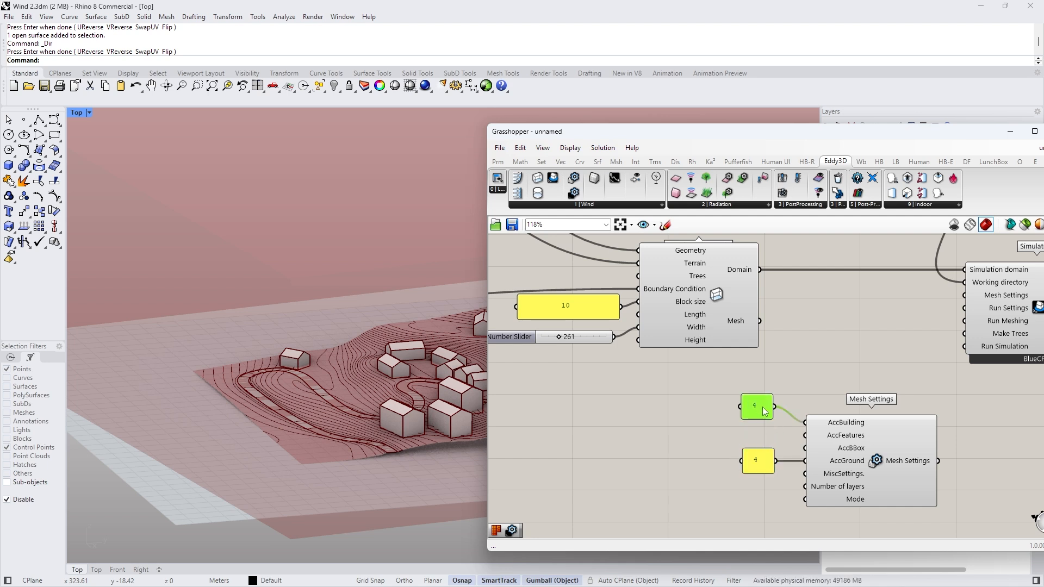
Step: Place another panel copy between the two, set its value to 2 and connect it to AccBBox
key(ctrl+v)
drag(758, 433, 759, 433)
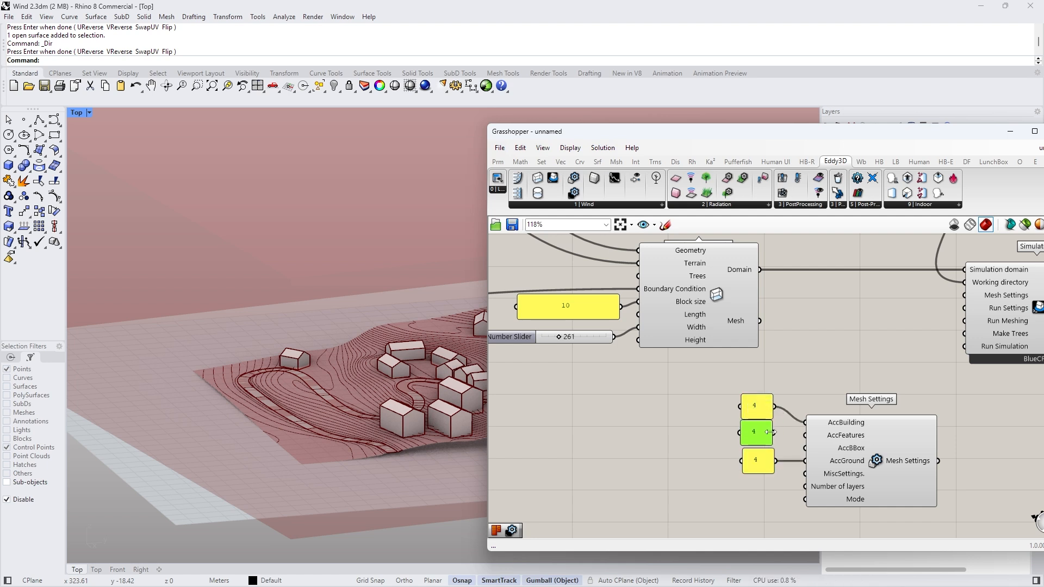
double_click(758, 433)
drag(677, 363, 625, 361)
click(758, 462)
Step: Duplicate a panel below the others with the value 1 as the Mode input of Mesh Settings
mouse_move(846, 486)
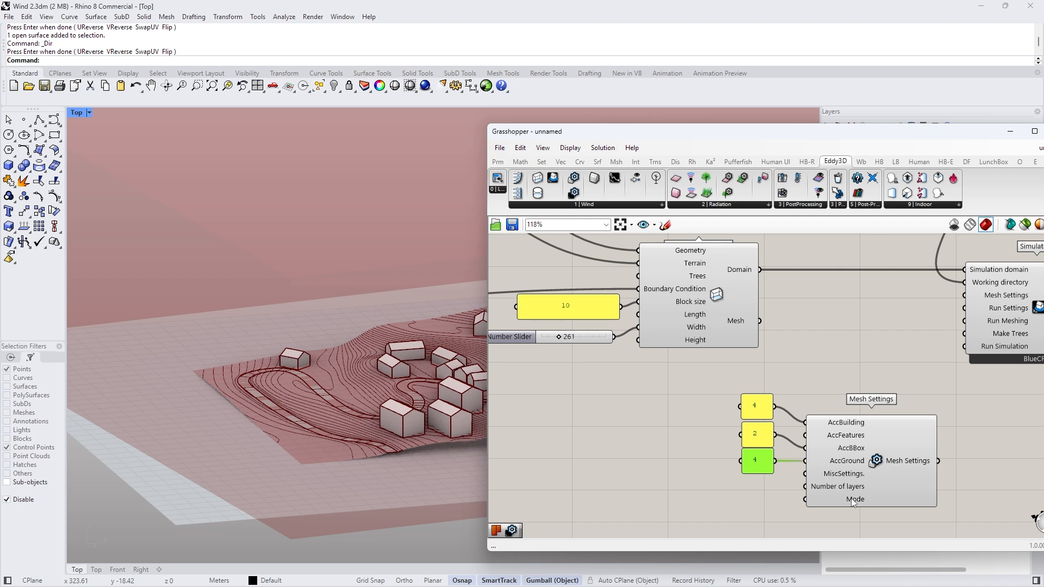
click(799, 478)
click(761, 454)
drag(767, 468, 769, 468)
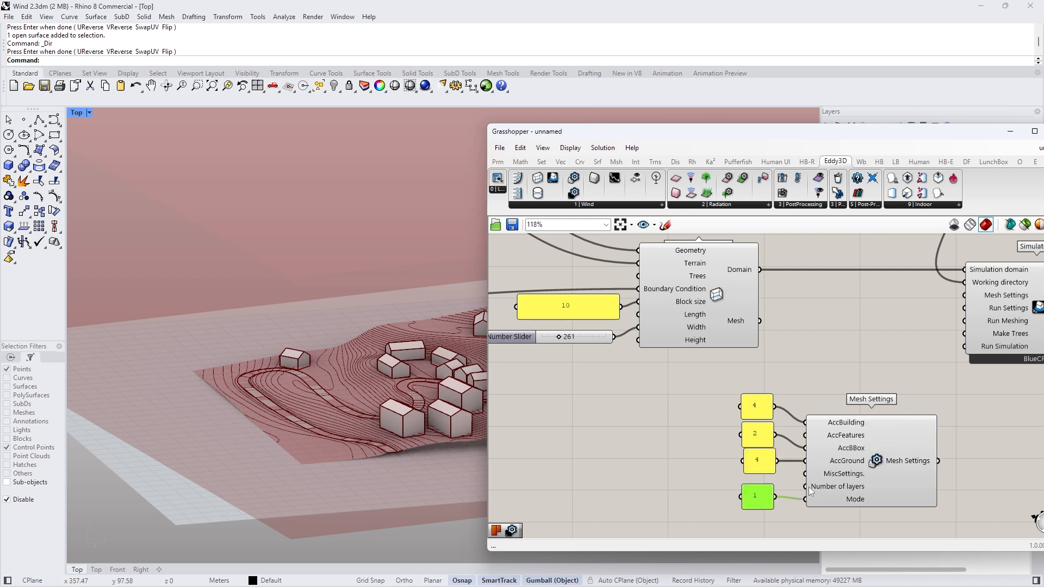
Step: Connect Mesh Settings to the Simulation's Mesh Settings input, and move it with its panels beneath the Box-shaped Domain
mouse_move(856, 503)
click(850, 351)
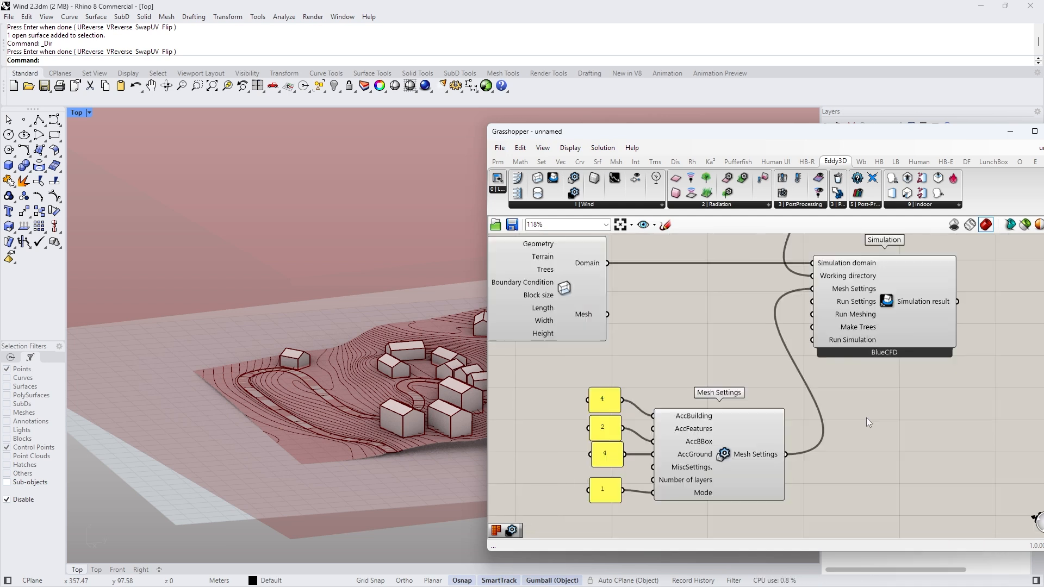
scroll(866, 418, down, 5)
scroll(840, 432, up, 3)
drag(825, 460, 737, 445)
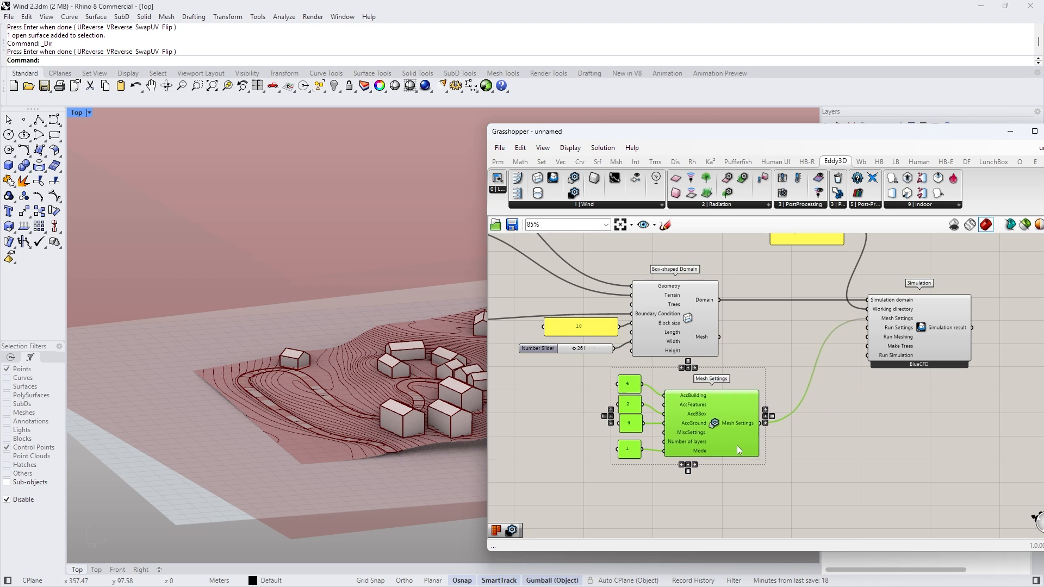
Step: Place an Eddy3D Run Settings component beneath the Mesh Settings component
click(771, 447)
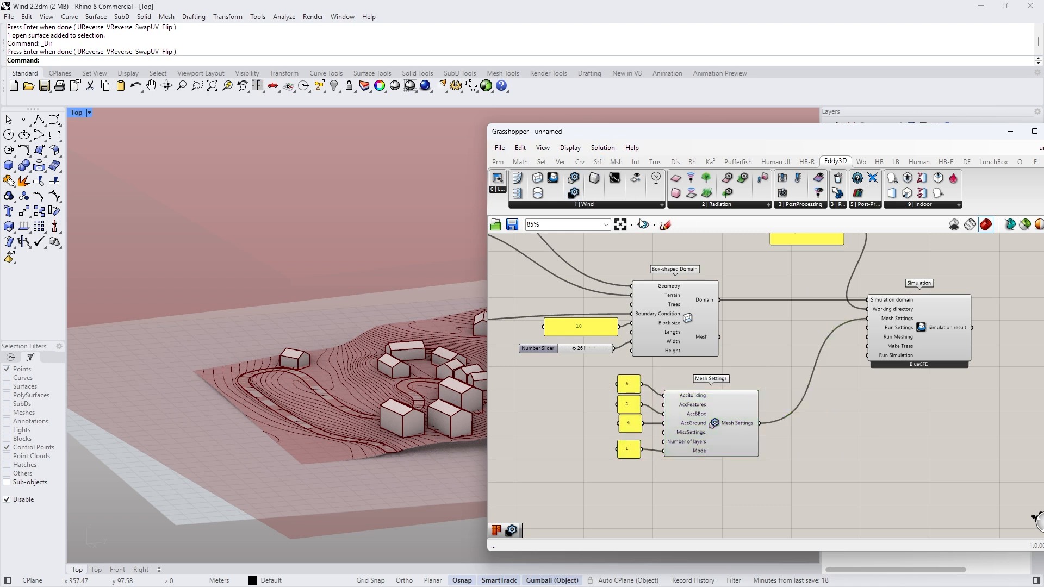
mouse_move(899, 330)
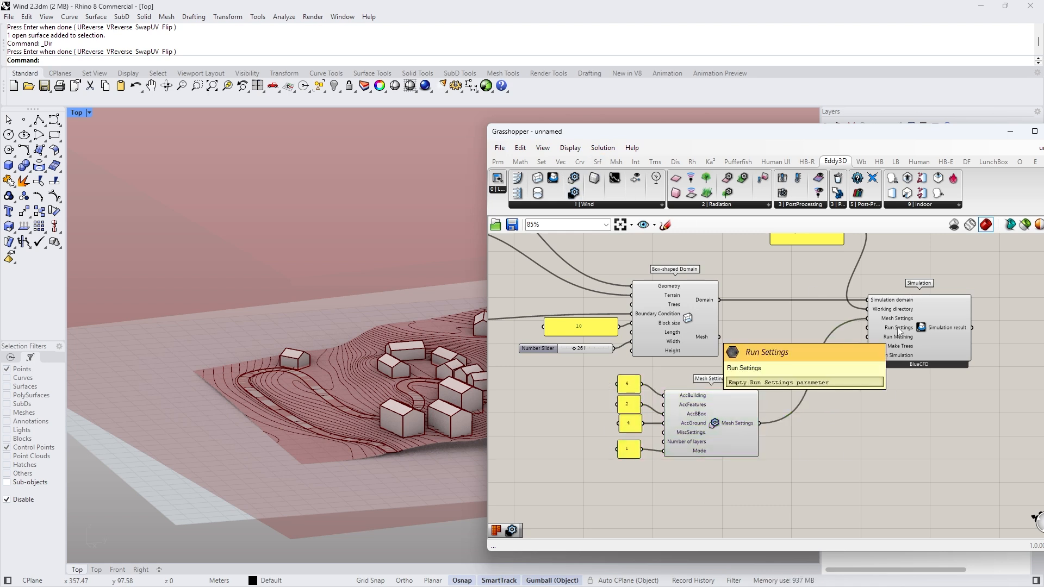
drag(573, 192, 738, 506)
click(813, 479)
scroll(843, 452, down, 3)
scroll(670, 517, up, 5)
Step: Duplicate the Mode panel with the value 500, connect it to Number of iterations of Run Settings, and tidy their alignment
click(778, 376)
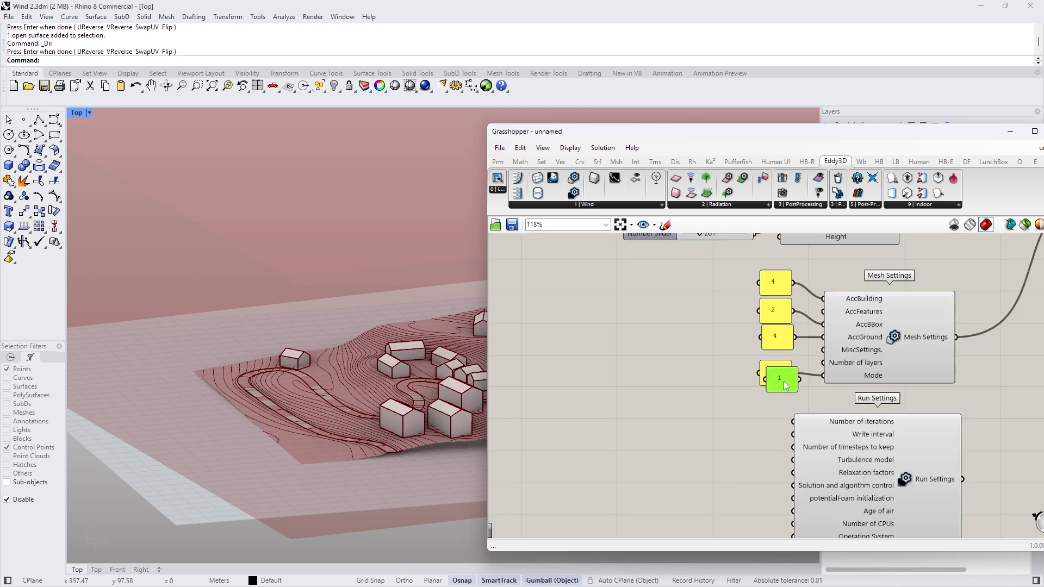
double_click(784, 380)
text(500)
click(769, 534)
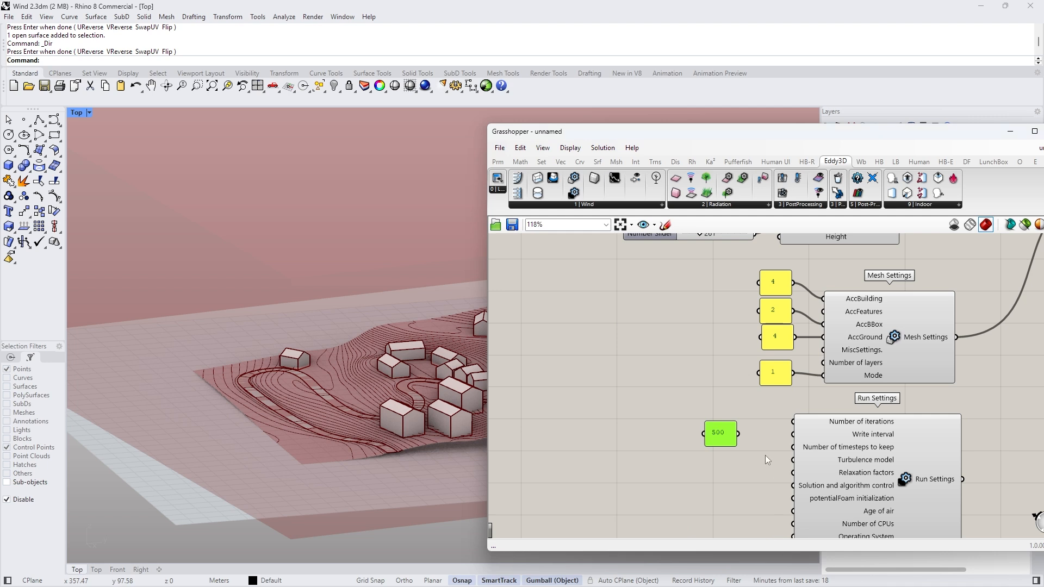
drag(732, 428, 738, 419)
mouse_move(748, 419)
mouse_down()
mouse_move(792, 422)
mouse_move(752, 426)
mouse_up()
scroll(751, 394, down, 3)
scroll(809, 428, up, 3)
drag(714, 384, 712, 394)
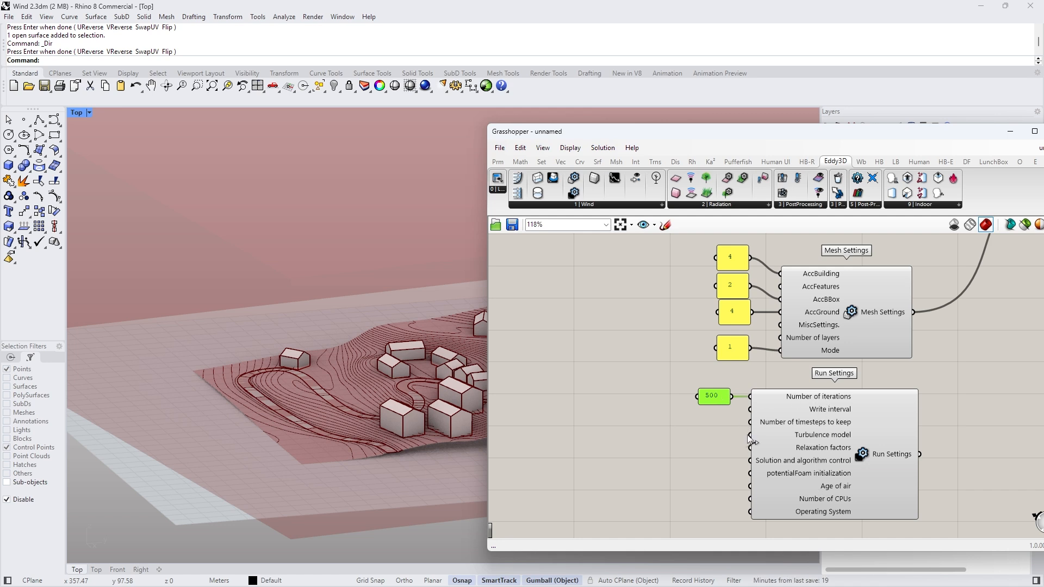
drag(844, 414, 850, 413)
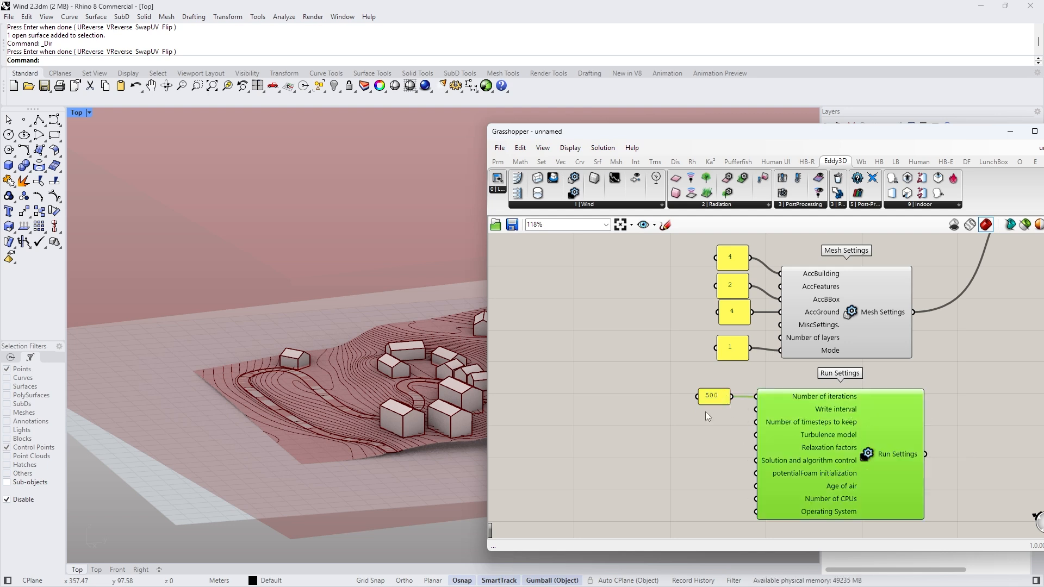
Step: Duplicate the 1 panel beside Run Settings, set its value to 6 and use it as the Number of CPUs input
click(718, 398)
click(735, 352)
alt+drag(736, 353, 696, 494)
double_click(697, 494)
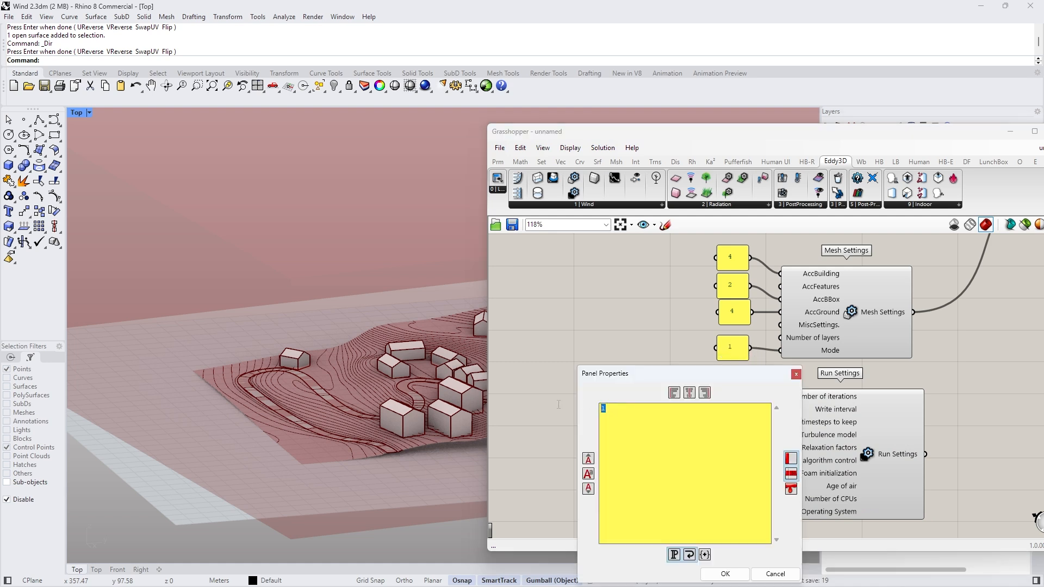
text(6)
click(725, 573)
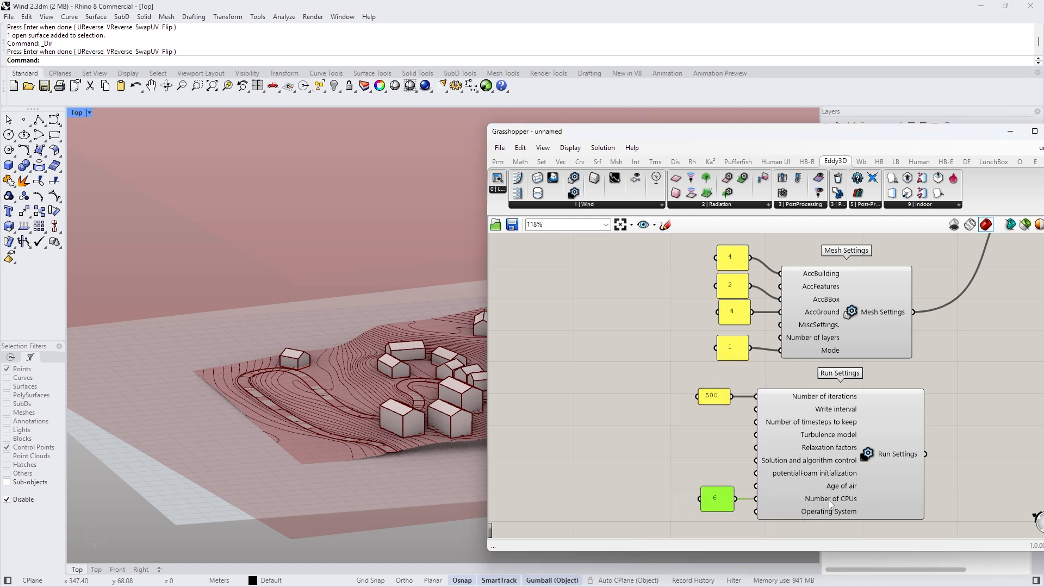
Step: Check the Number of CPUs input, and connect the Run Settings output to the Simulation's Run Settings input
mouse_move(828, 501)
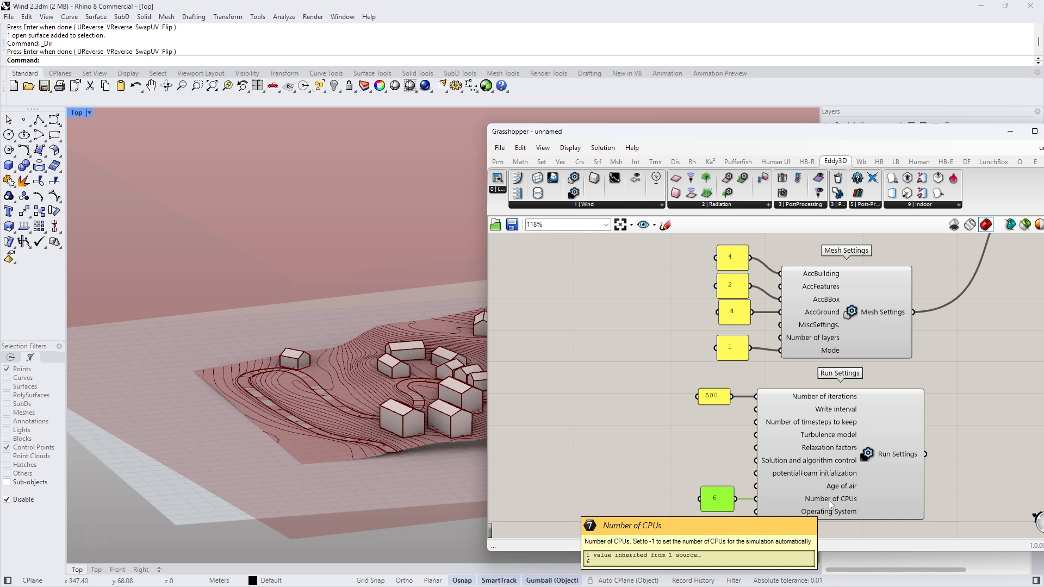
scroll(807, 413, down, 3)
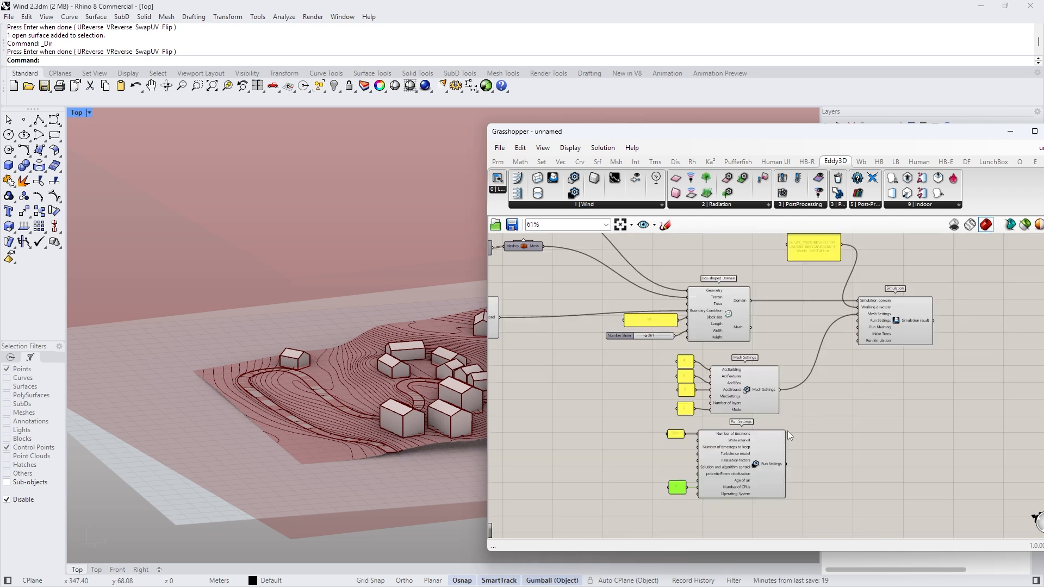
scroll(747, 488, up, 3)
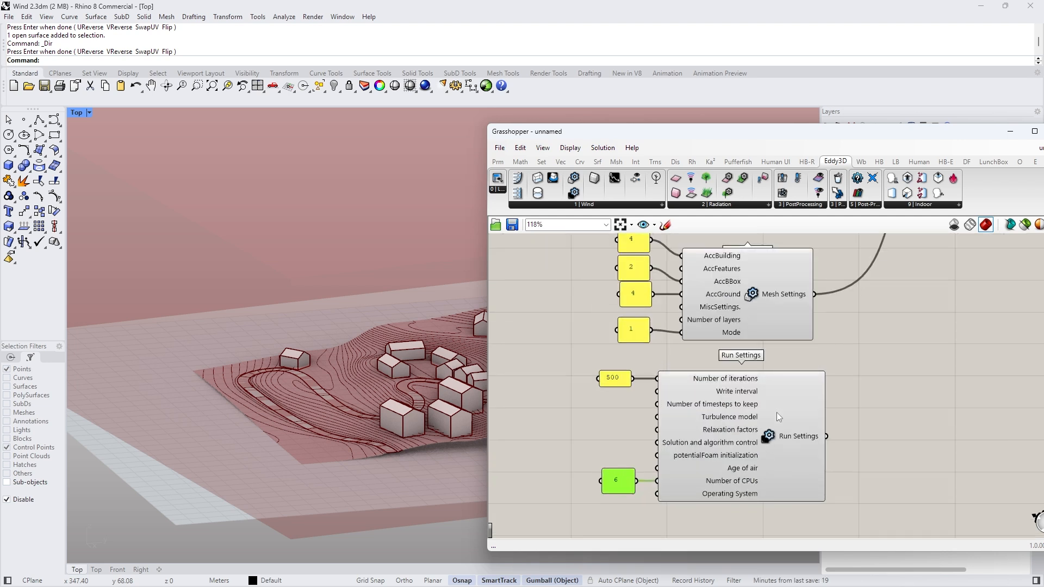
scroll(778, 418, down, 4)
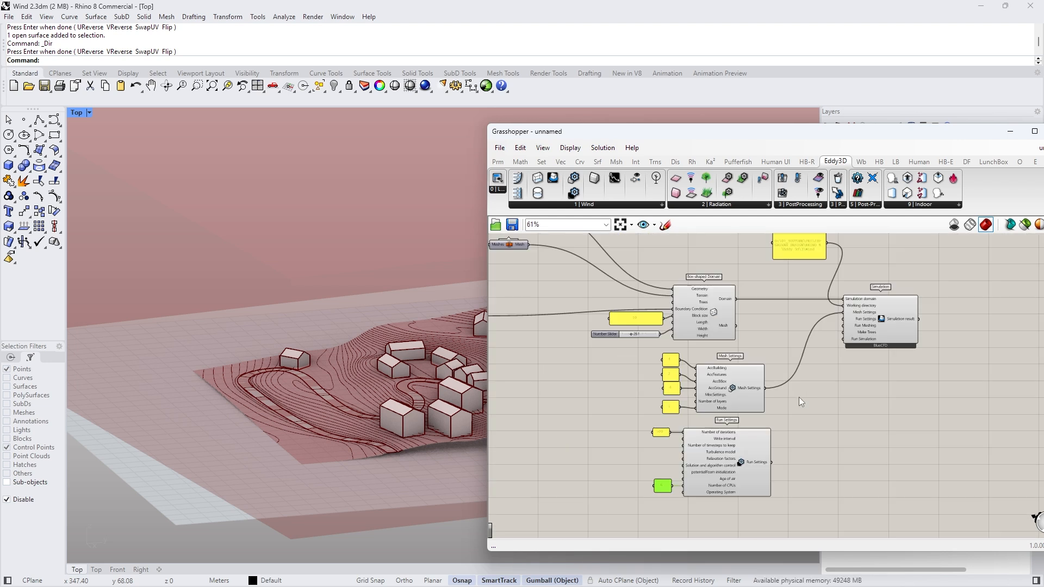
drag(773, 463, 846, 320)
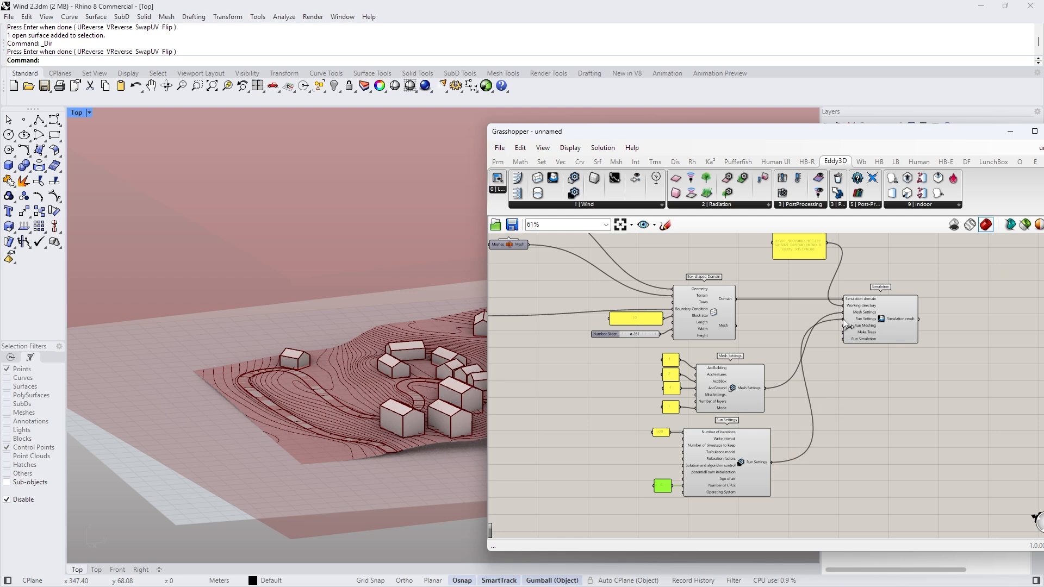
scroll(878, 313, up, 4)
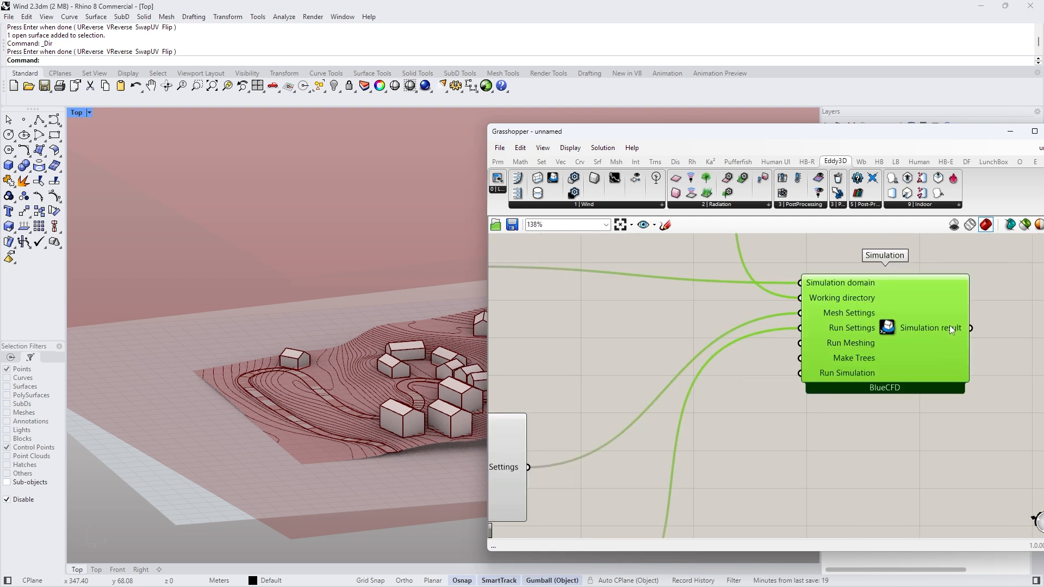
double_click(816, 448)
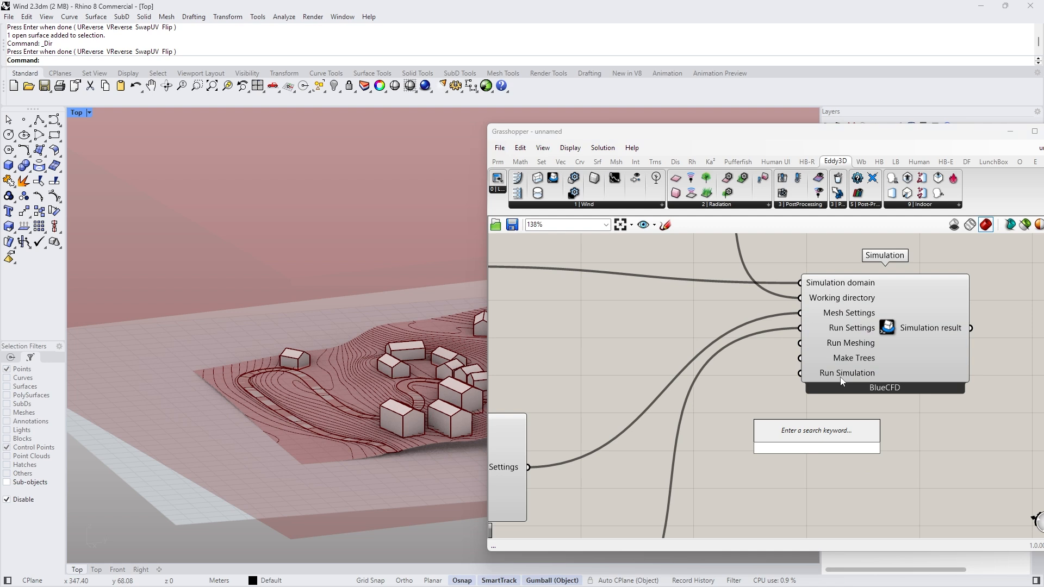
key(Escape)
double_click(810, 453)
text(ope)
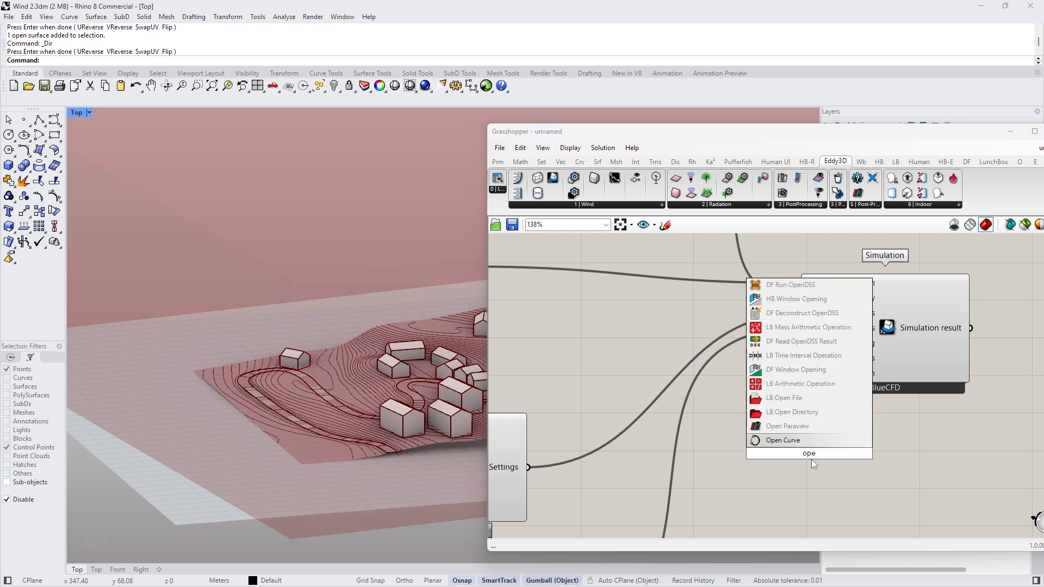
key(Escape)
Step: Add a Button beside the Simulation component and connect it to Run Meshing
double_click(811, 457)
text(but)
click(790, 445)
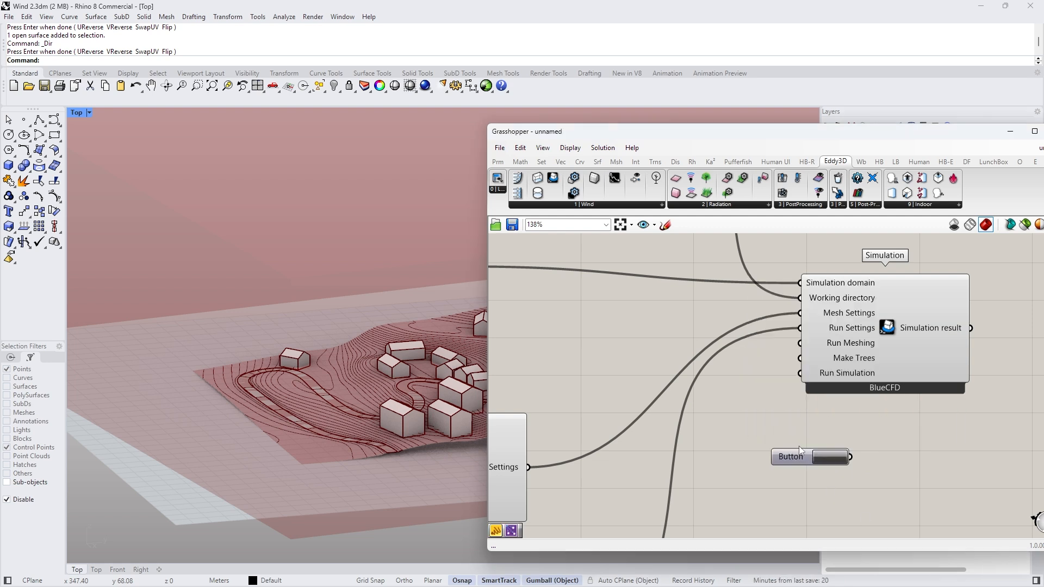
drag(804, 458, 608, 344)
drag(674, 343, 800, 343)
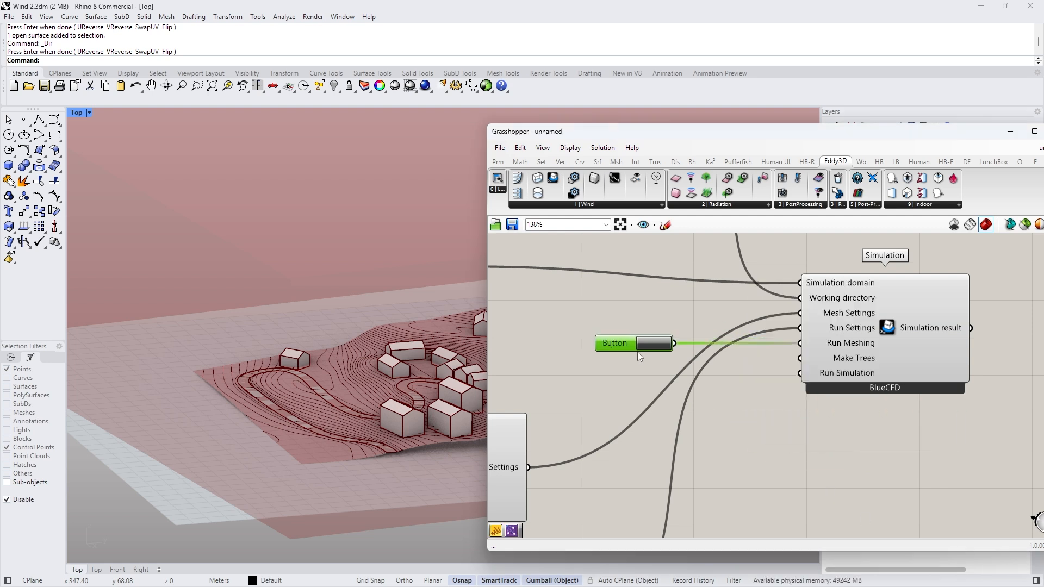
Step: Duplicate the button as the Run Simulation input, and move both buttons farther from the Simulation component
key(ctrl+c)
key(ctrl+v)
drag(622, 351, 800, 373)
drag(627, 381, 621, 372)
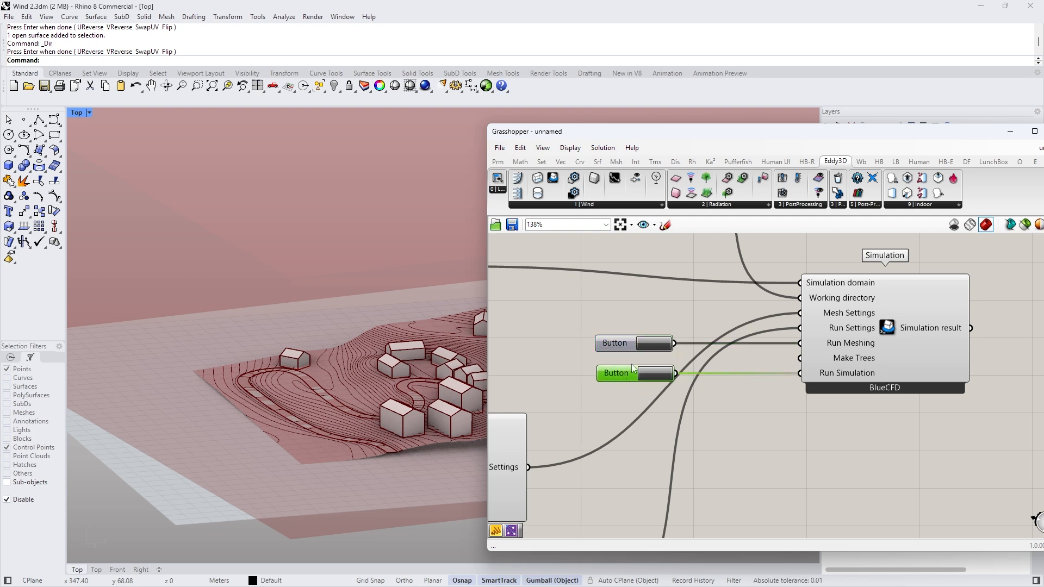
scroll(731, 337, down, 4)
drag(643, 317, 726, 368)
drag(693, 364, 614, 337)
Step: Place a Visualize Residuals component beyond the Simulation and connect Simulation result to its Result input
scroll(652, 337, down, 5)
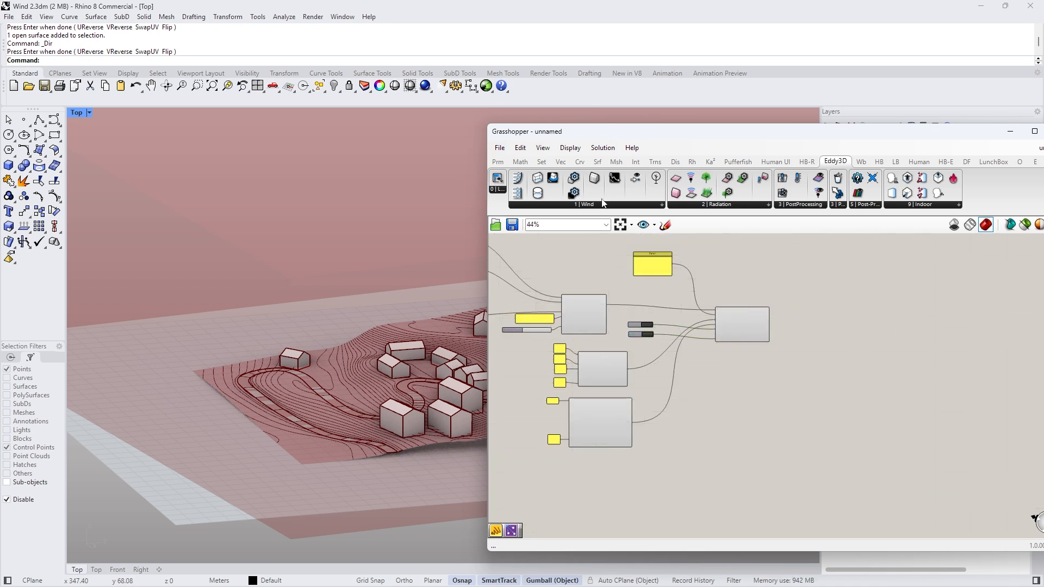
drag(808, 382, 848, 416)
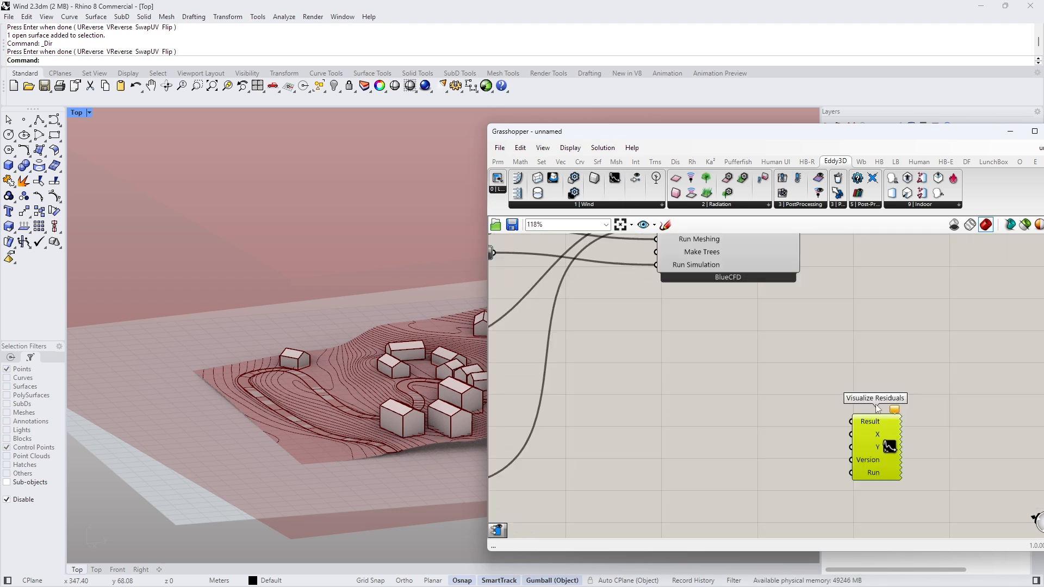
scroll(880, 418, up, 3)
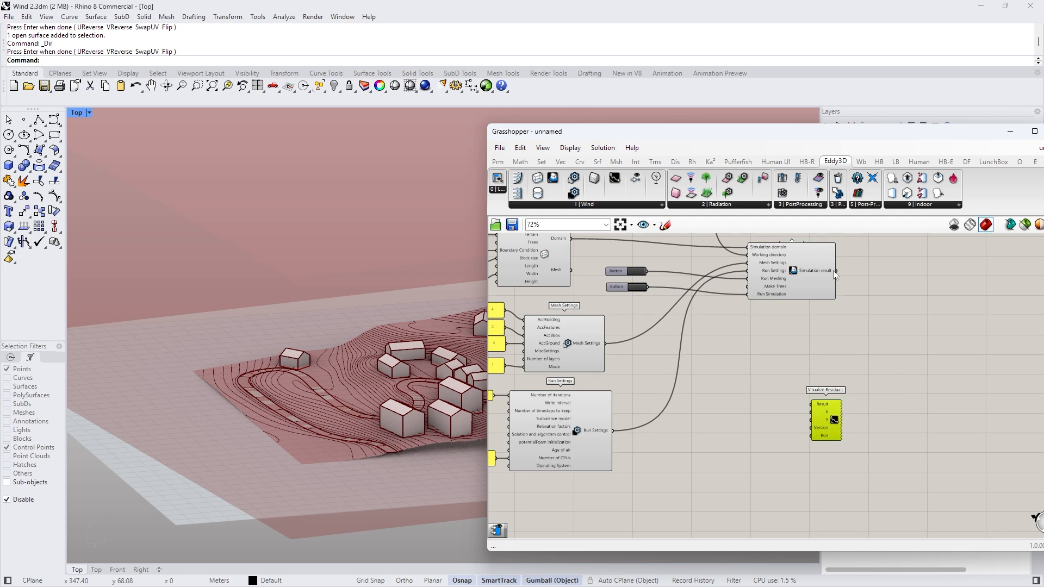
drag(853, 325, 892, 373)
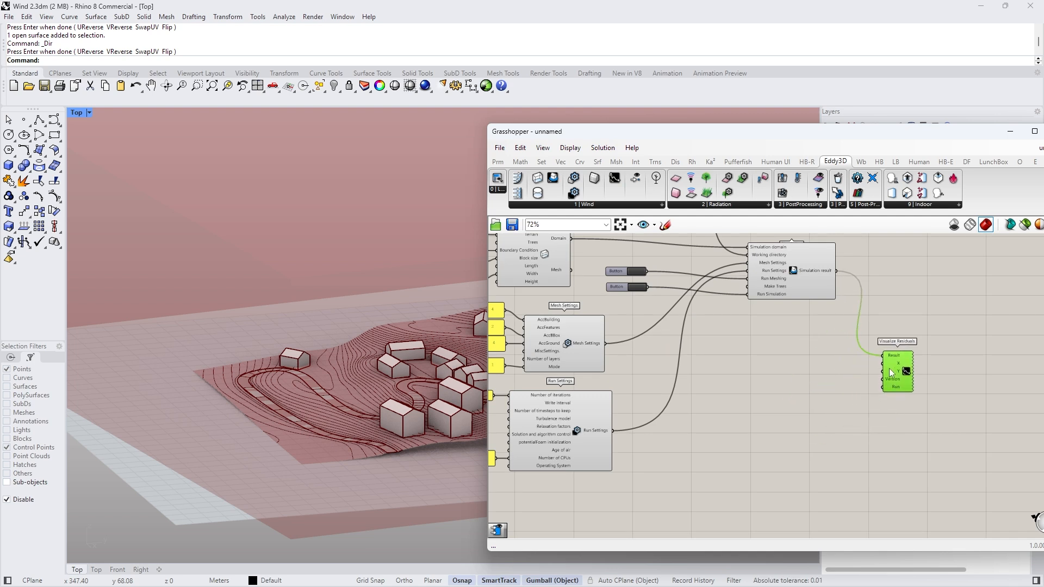
Step: Duplicate a button beside Visualize Residuals and connect it to the Run input
scroll(927, 351, up, 2)
alt+drag(515, 269, 746, 401)
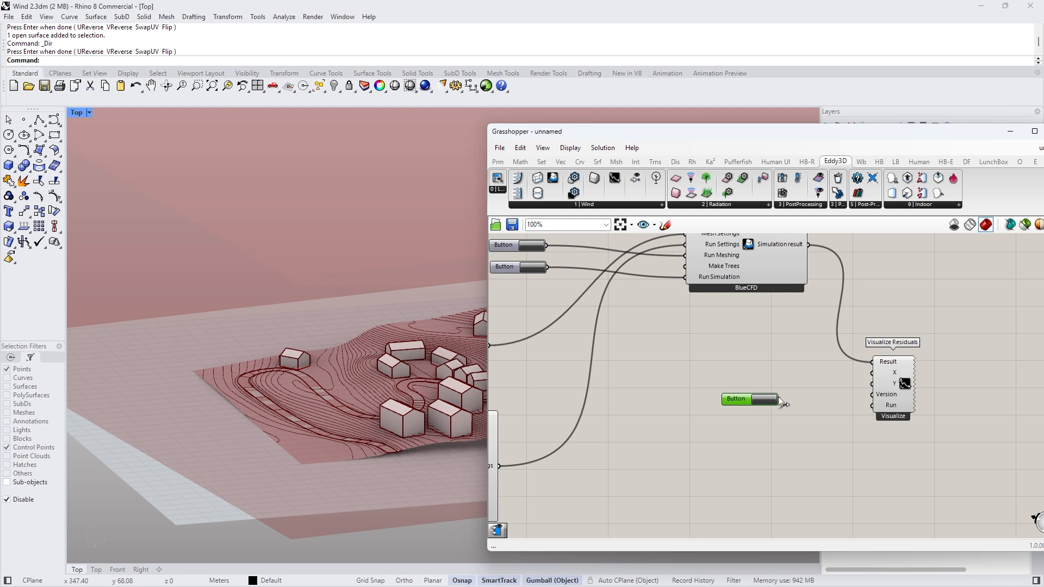
scroll(618, 416, down, 2)
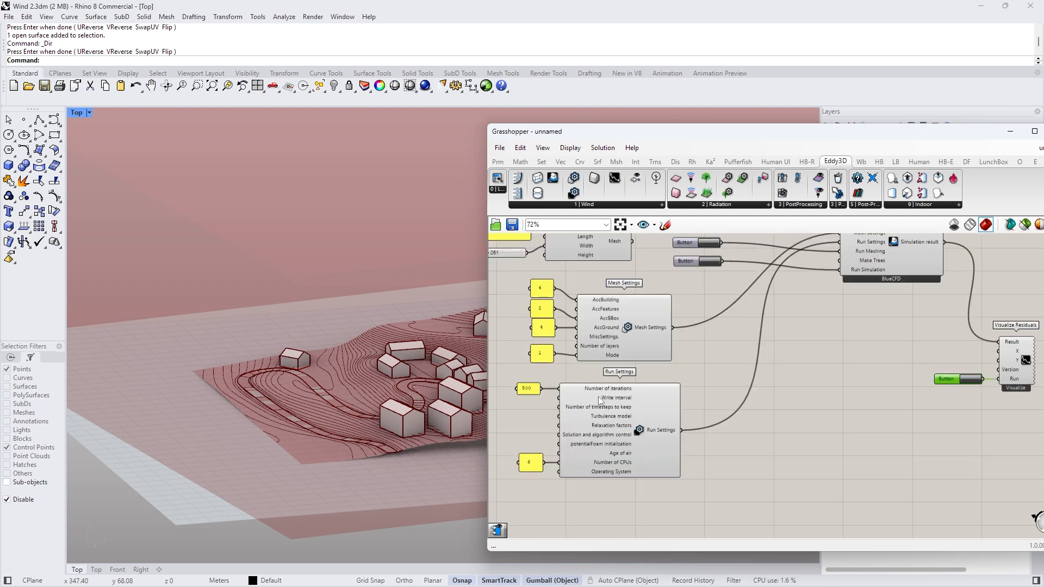
Step: Examine the Number of iterations panel and the Visualize Residuals component with its button
scroll(524, 387, up, 1)
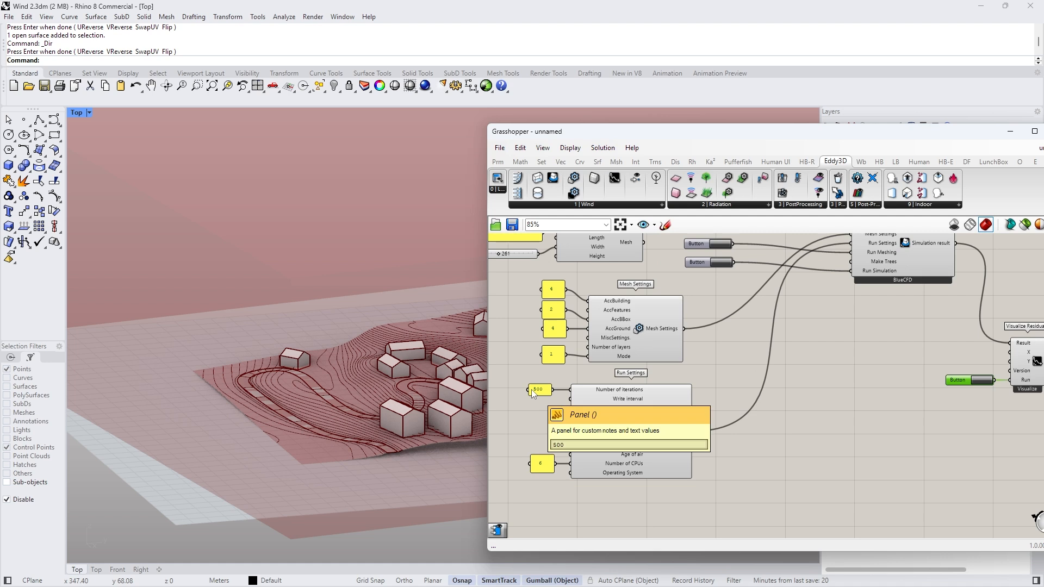
scroll(784, 392, down, 2)
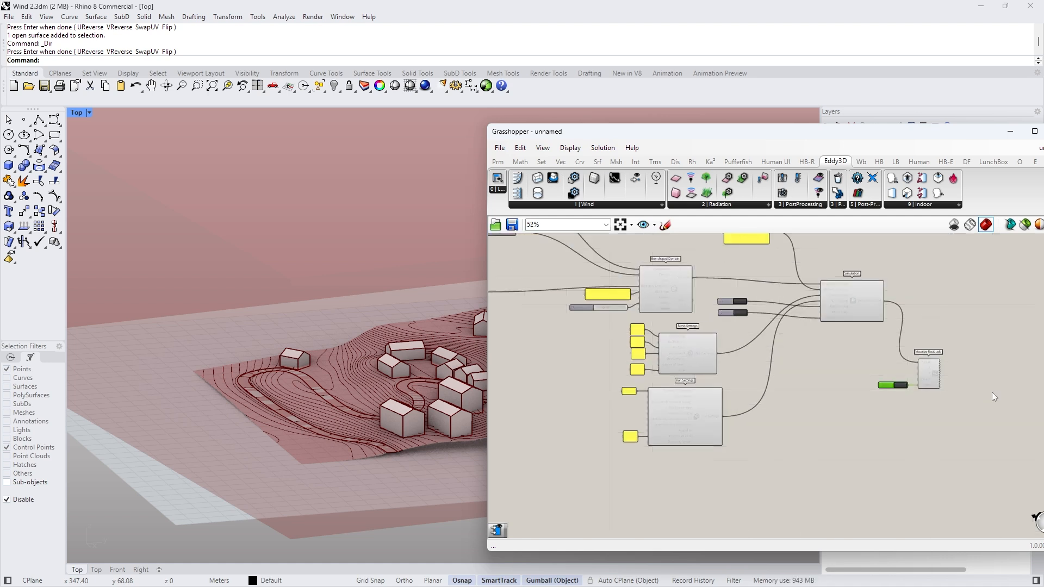
scroll(973, 385, up, 2)
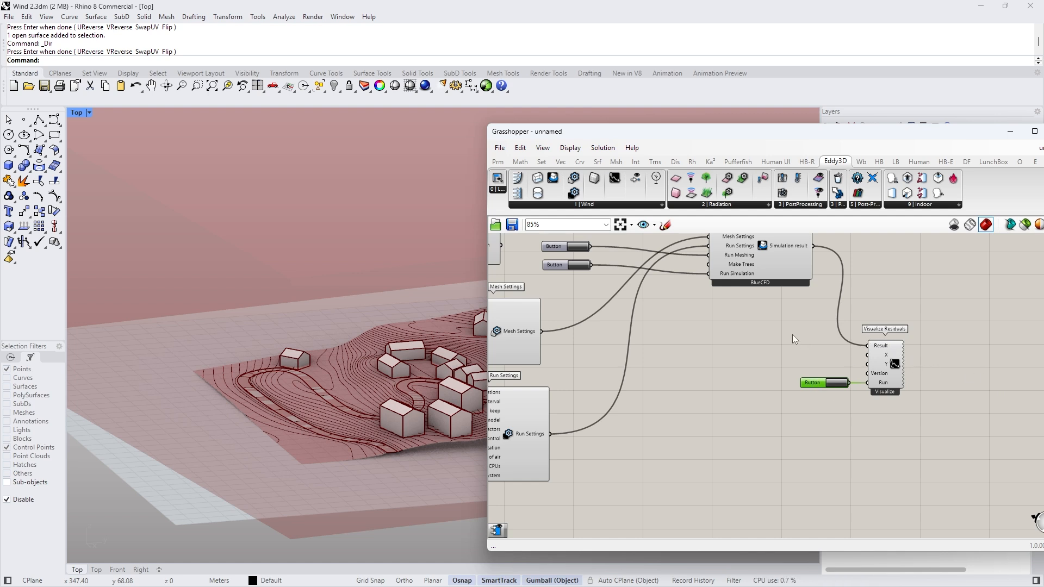
drag(771, 328, 937, 427)
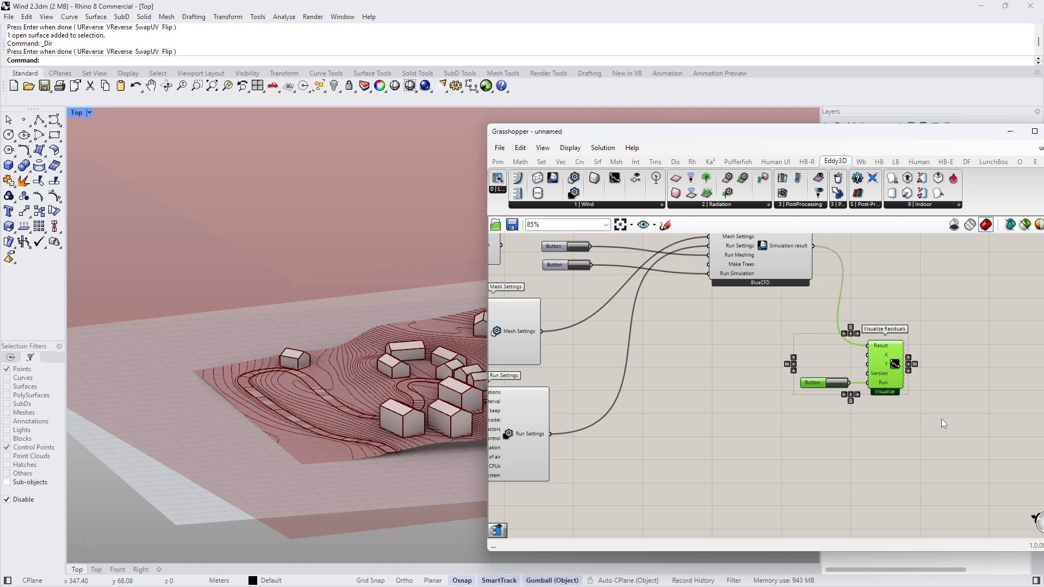
click(912, 421)
scroll(784, 363, down, 1)
scroll(781, 349, up, 2)
drag(795, 328, 977, 437)
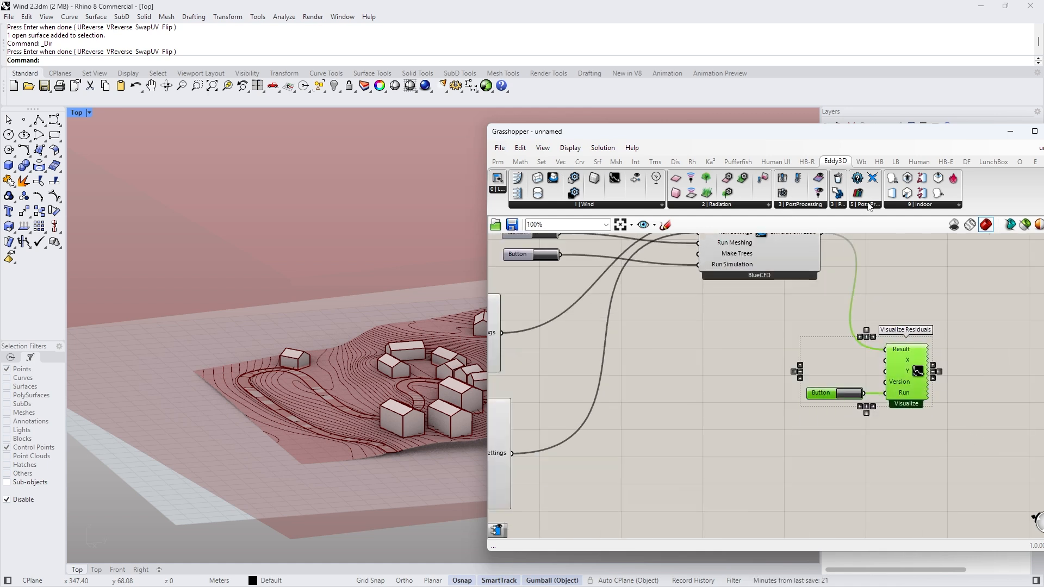
Step: Place an Eddy3D Clean component on the canvas and move it above the Simulation component, across from the working directory panel
click(580, 204)
click(842, 204)
drag(865, 225, 906, 479)
scroll(875, 396, down, 4)
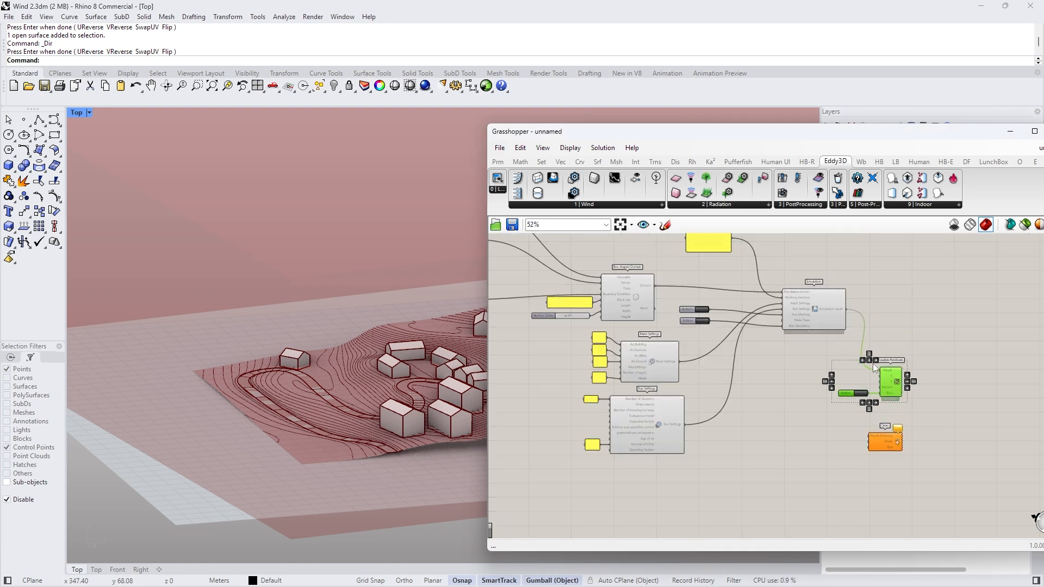
scroll(869, 365, up, 3)
drag(878, 487, 870, 255)
scroll(918, 443, down, 6)
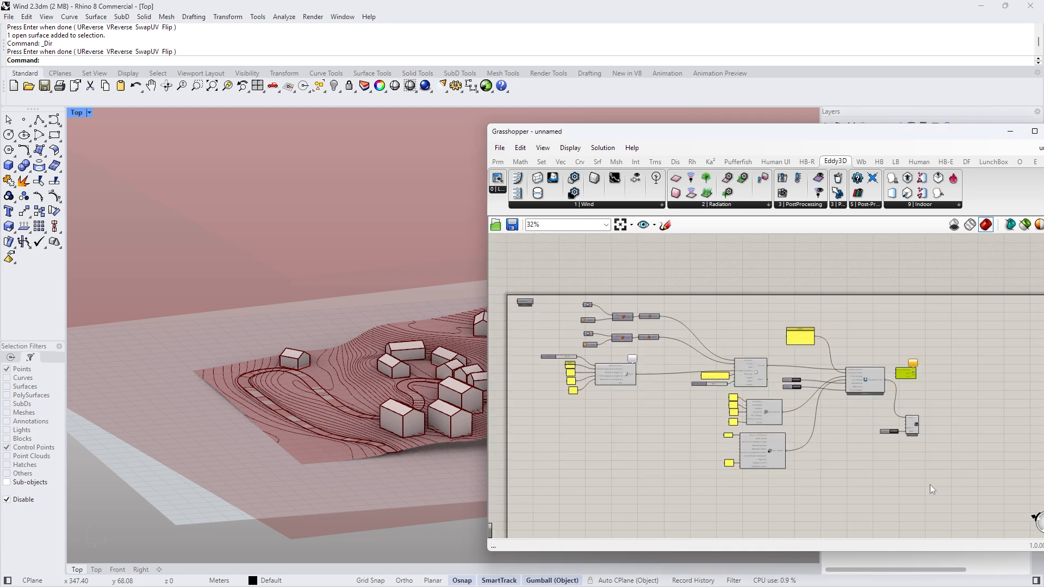
scroll(900, 326, up, 5)
drag(918, 430, 909, 343)
scroll(905, 348, up, 3)
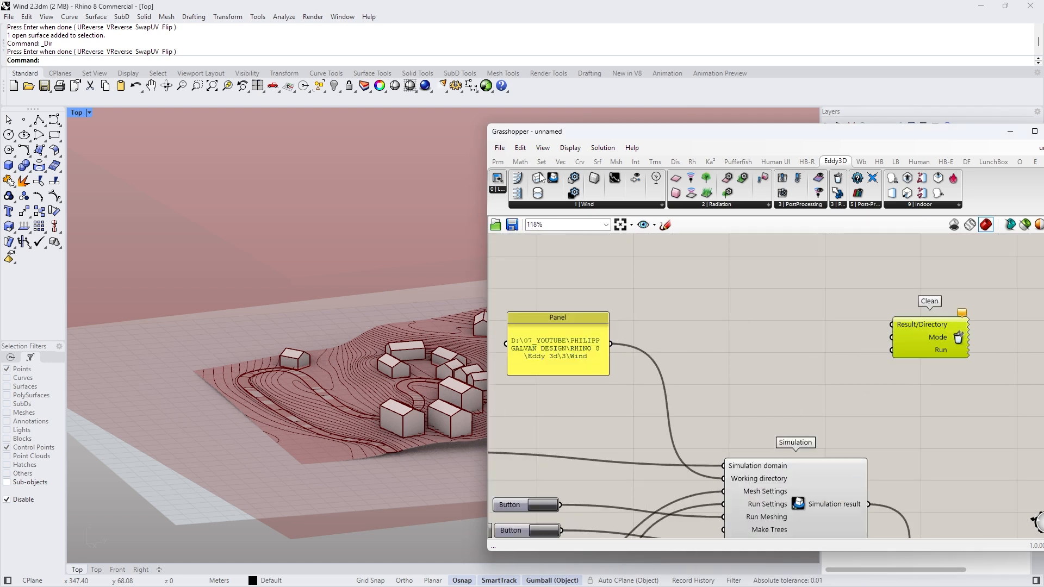
Step: Save the Grasshopper definition as "Eddy Wind Study" in folder 3
click(499, 149)
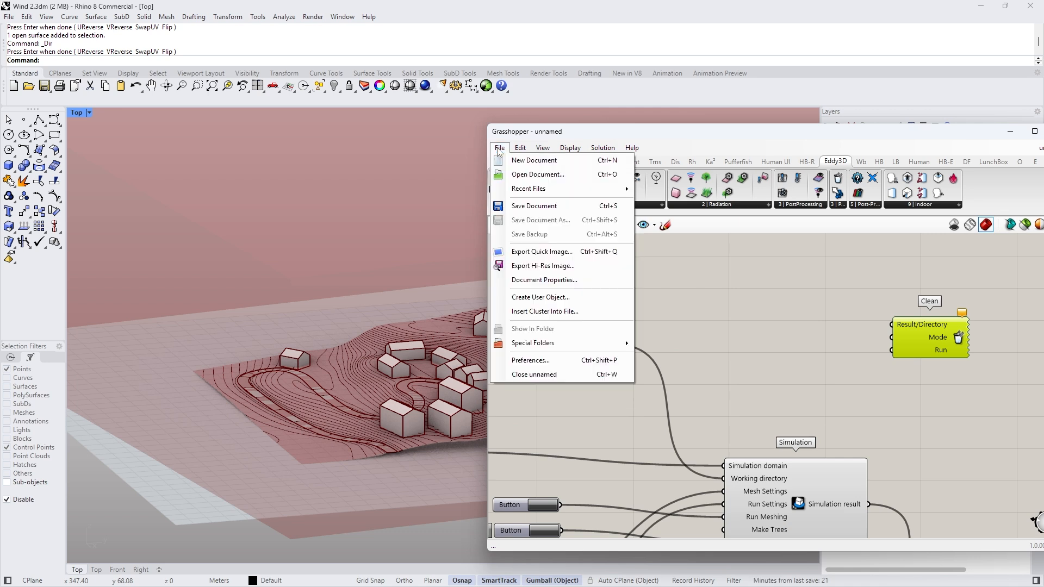
click(554, 209)
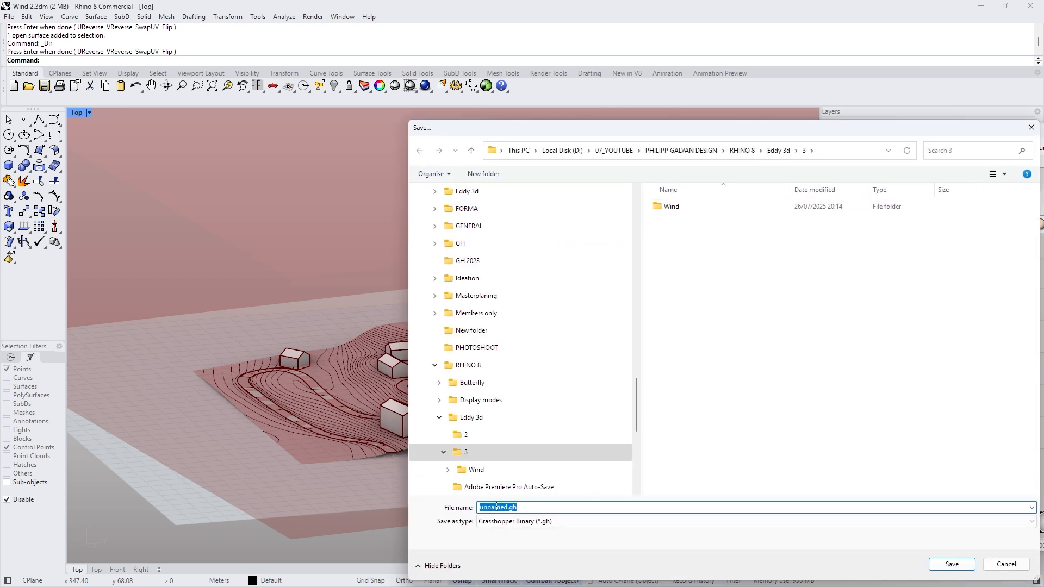
text(Eddy Wind Study)
key(Return)
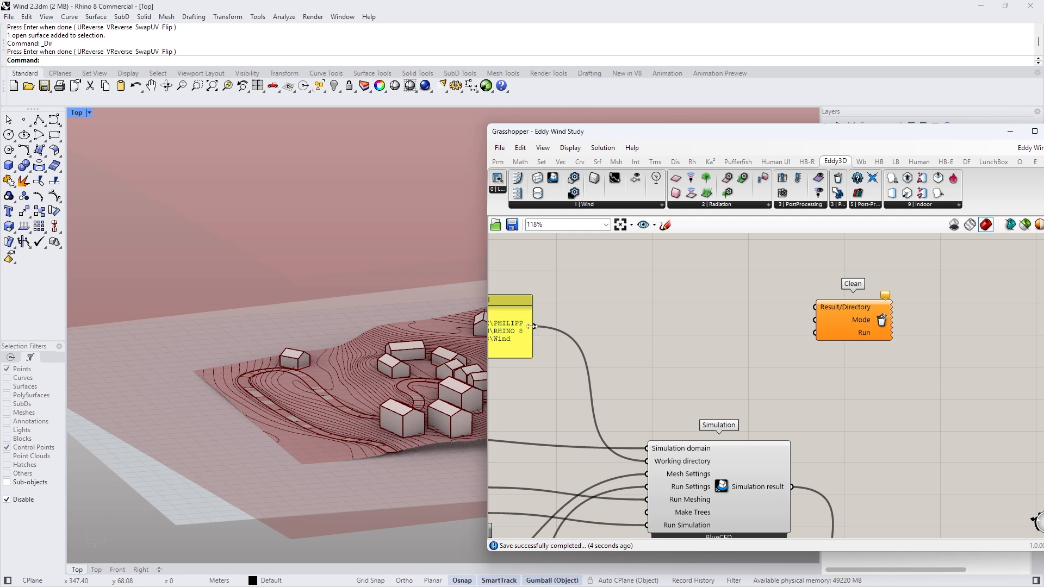
Step: Connect the working directory panel to Clean's Result/Directory input and add a button wired to its Run input
drag(531, 326, 916, 318)
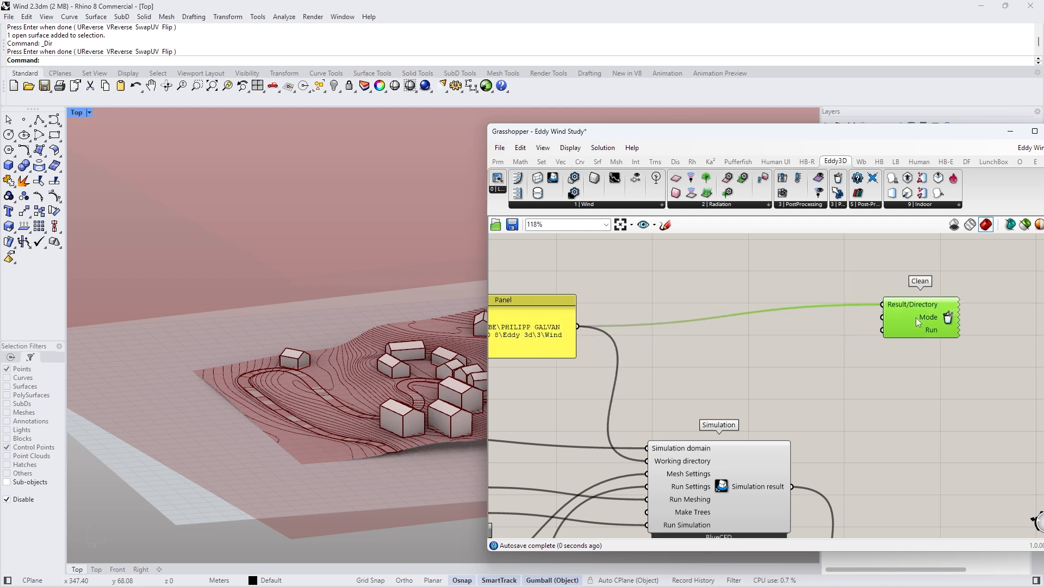
double_click(897, 359)
text(button)
key(Return)
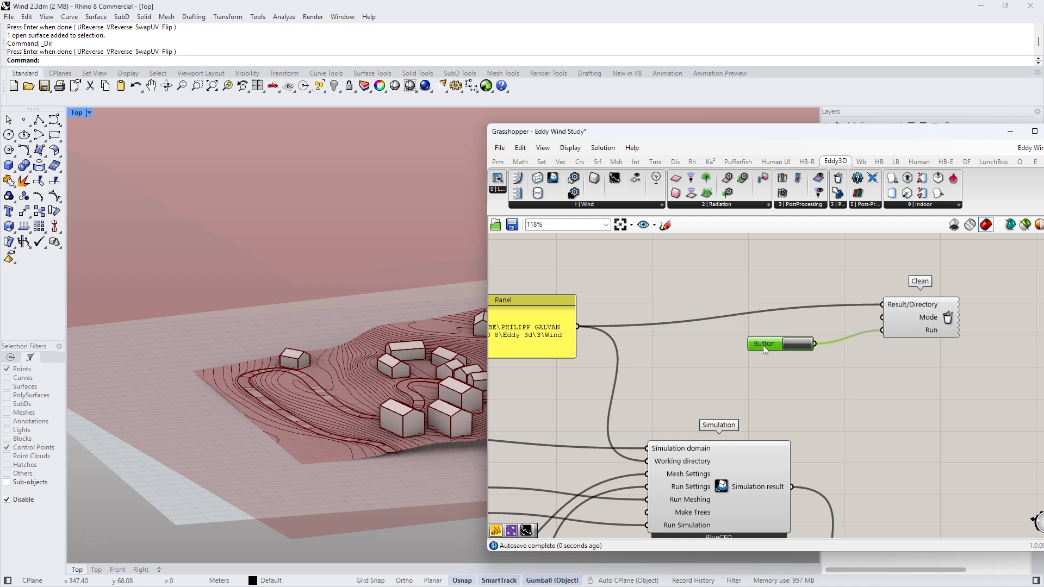
Step: Align the Run Meshing button above the Run Simulation button and trigger the meshing
scroll(857, 305, down, 3)
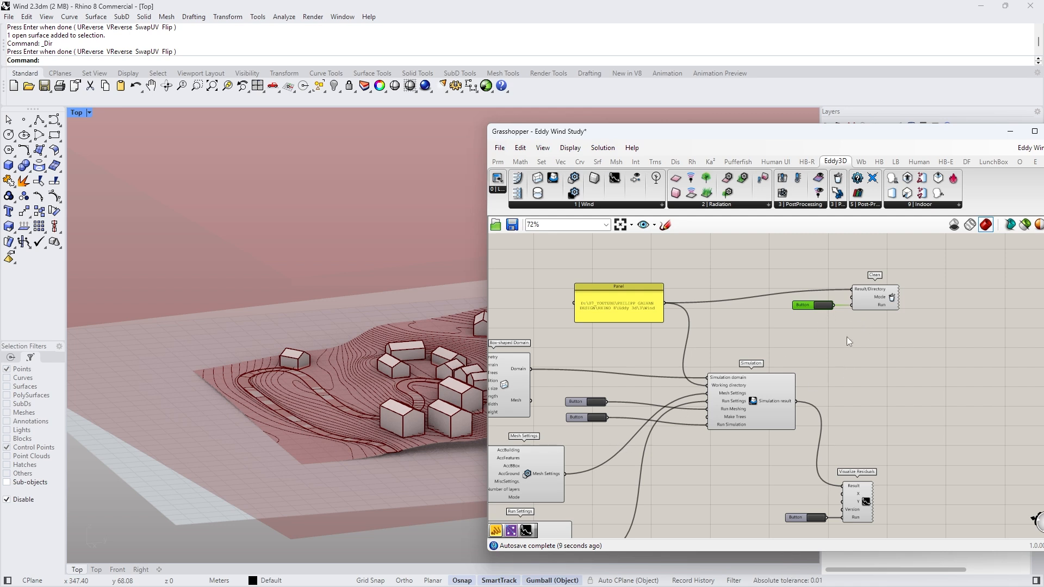
scroll(707, 348, up, 2)
click(664, 371)
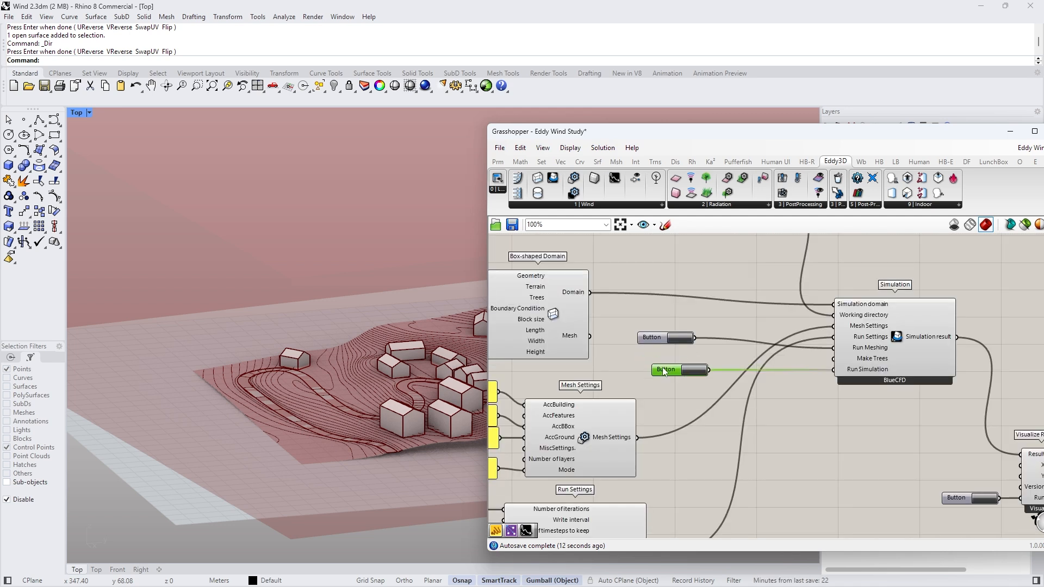
drag(648, 341, 663, 349)
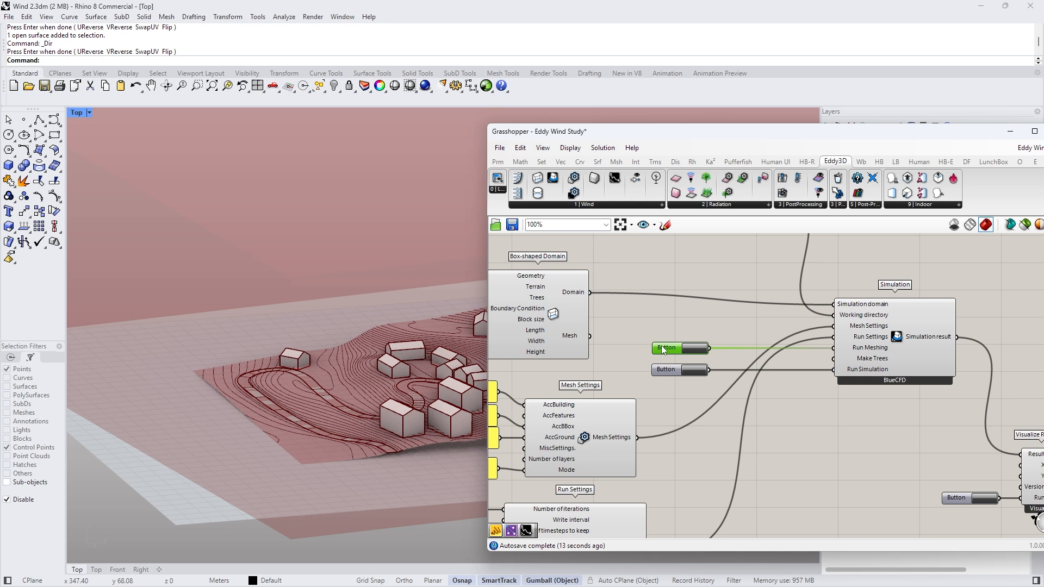
click(696, 349)
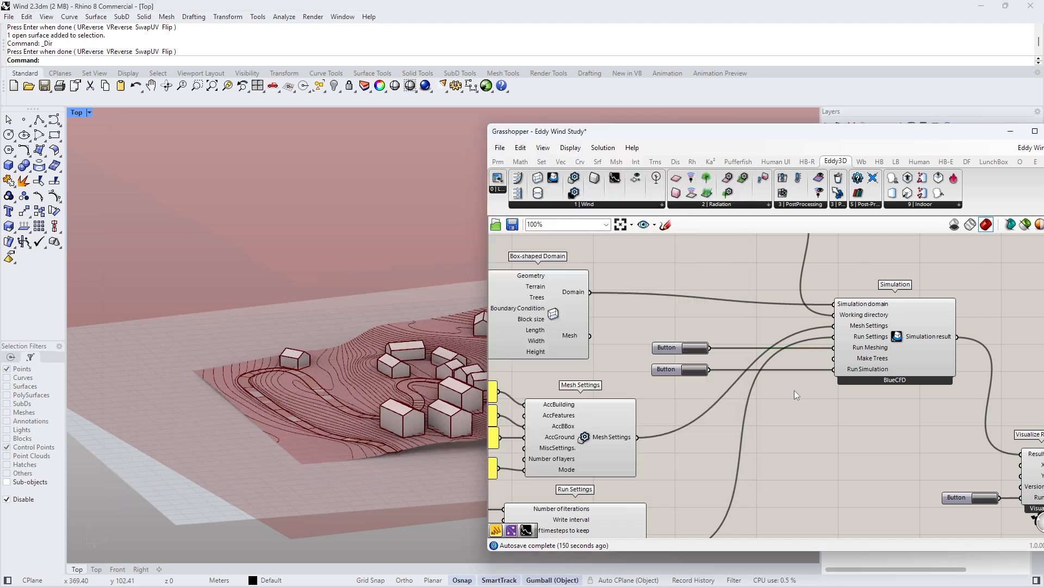
Step: Turn off the preview of the Box-shaped Domain component
scroll(408, 354, down, 6)
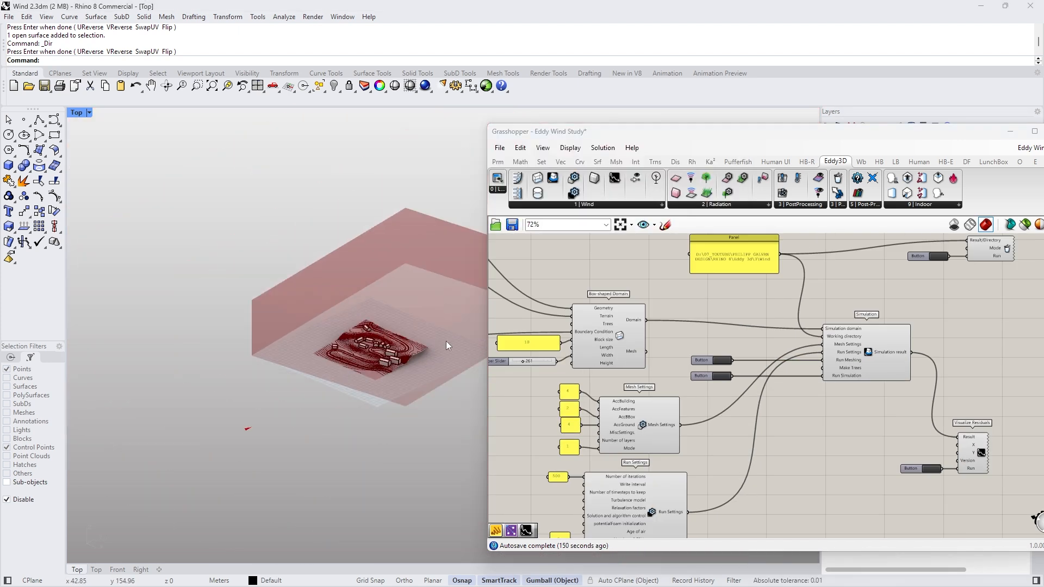
scroll(620, 325, up, 3)
click(623, 311)
right_click(622, 313)
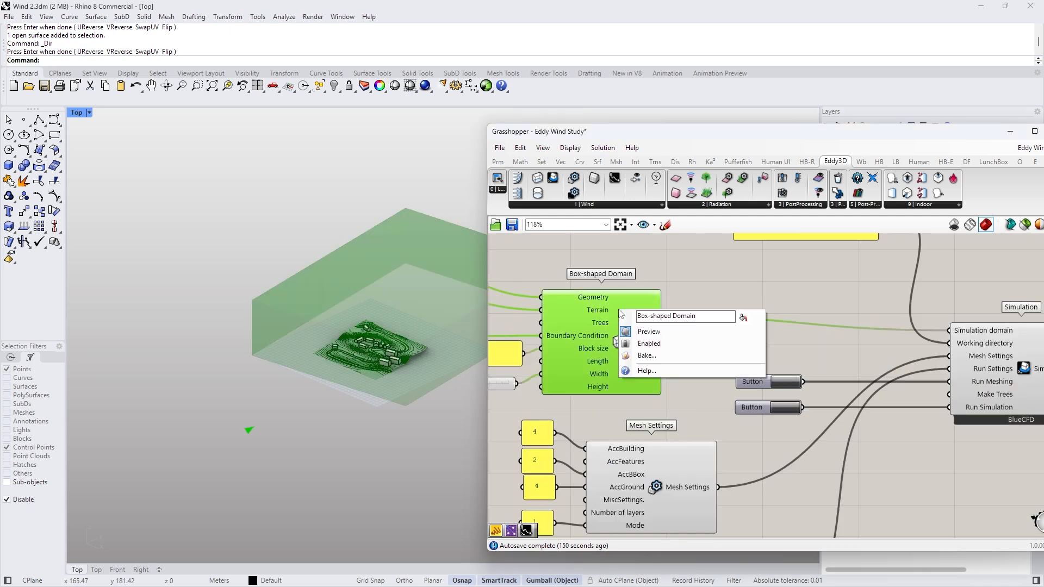
click(649, 331)
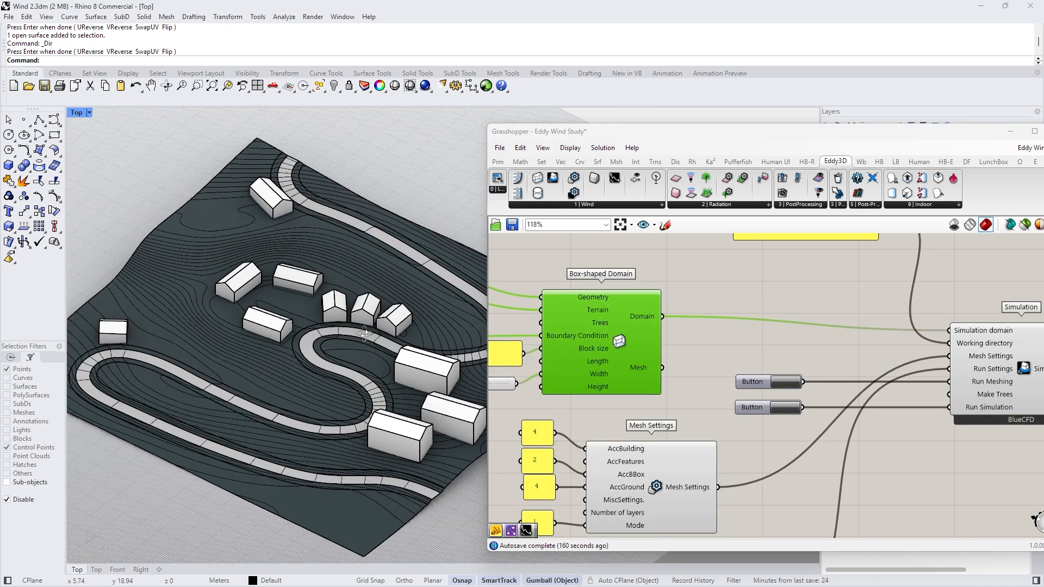
click(734, 355)
Step: Start the simulation run and abort it by closing the solver's console window
scroll(733, 354, down, 3)
scroll(789, 388, up, 3)
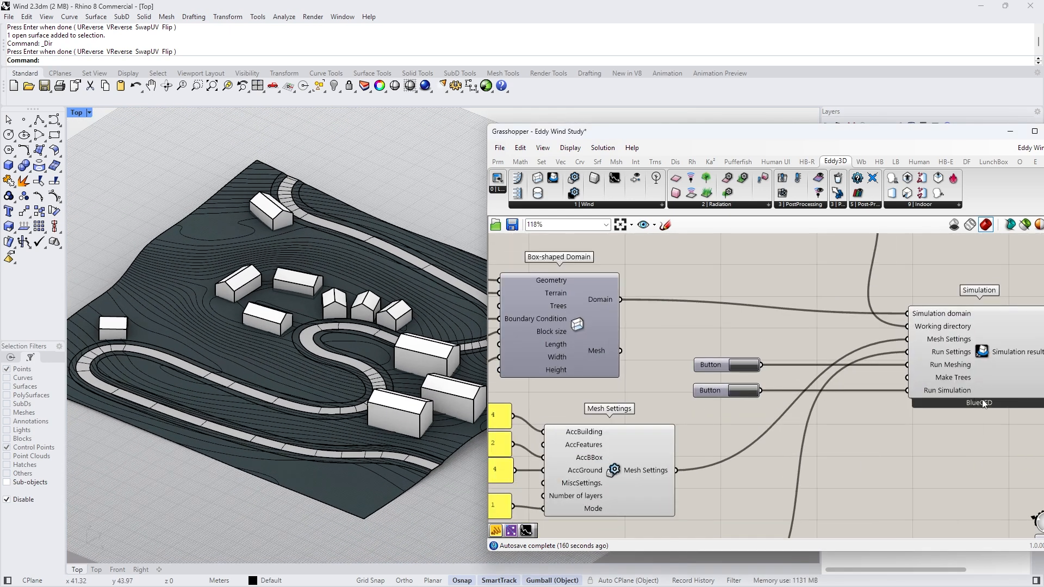
click(732, 389)
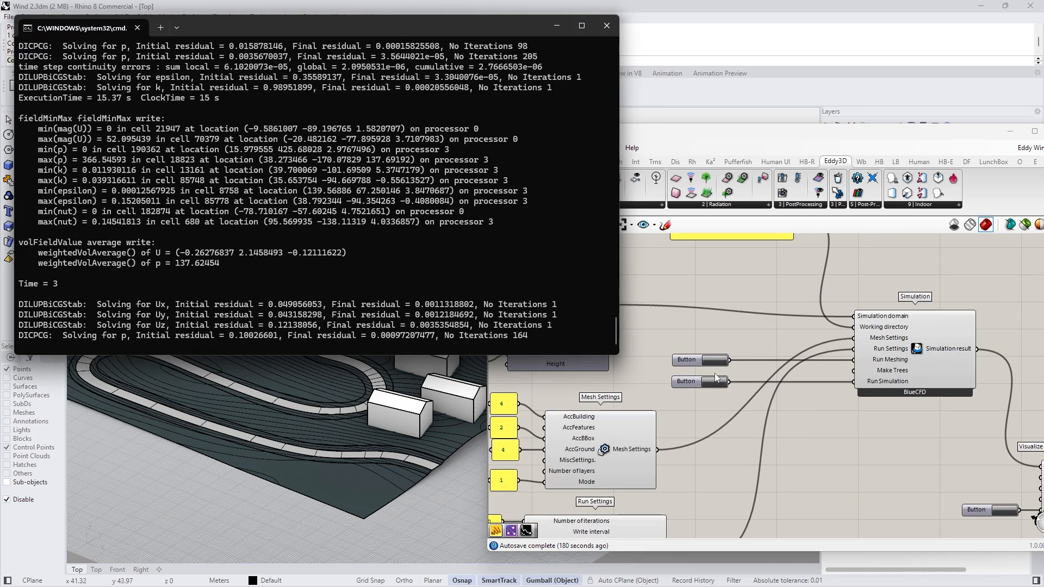
click(606, 26)
Step: Set the panel feeding Block size of the Box-shaped Domain to 20
scroll(779, 371, down, 4)
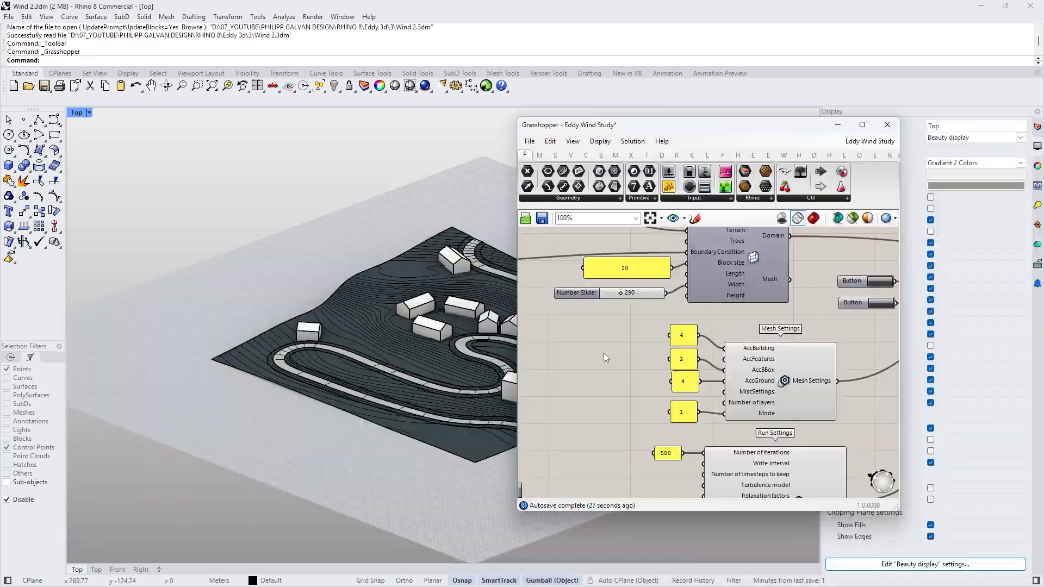
scroll(696, 375, down, 2)
scroll(698, 379, up, 5)
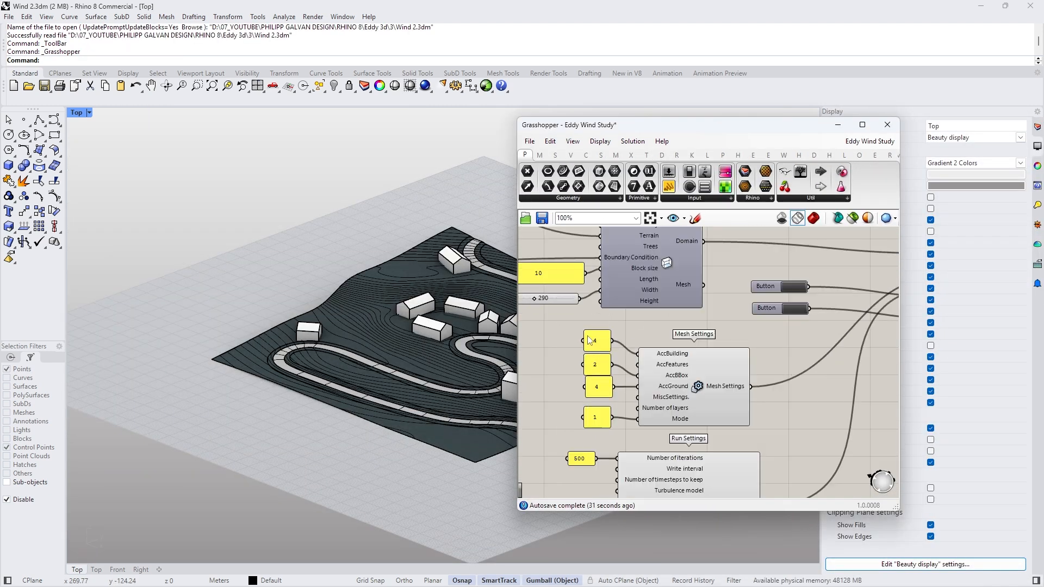
scroll(650, 298, up, 3)
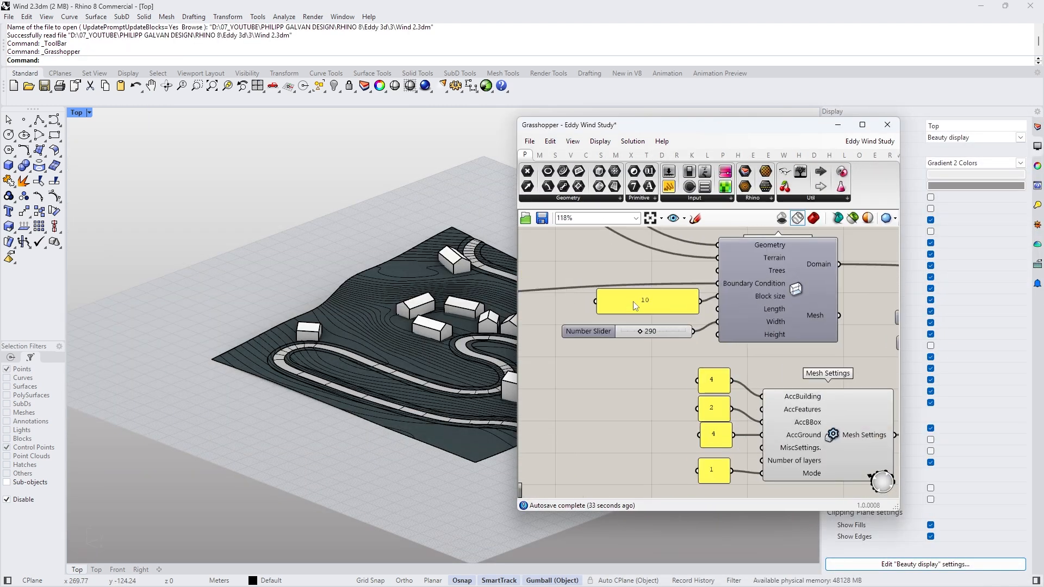
double_click(650, 298)
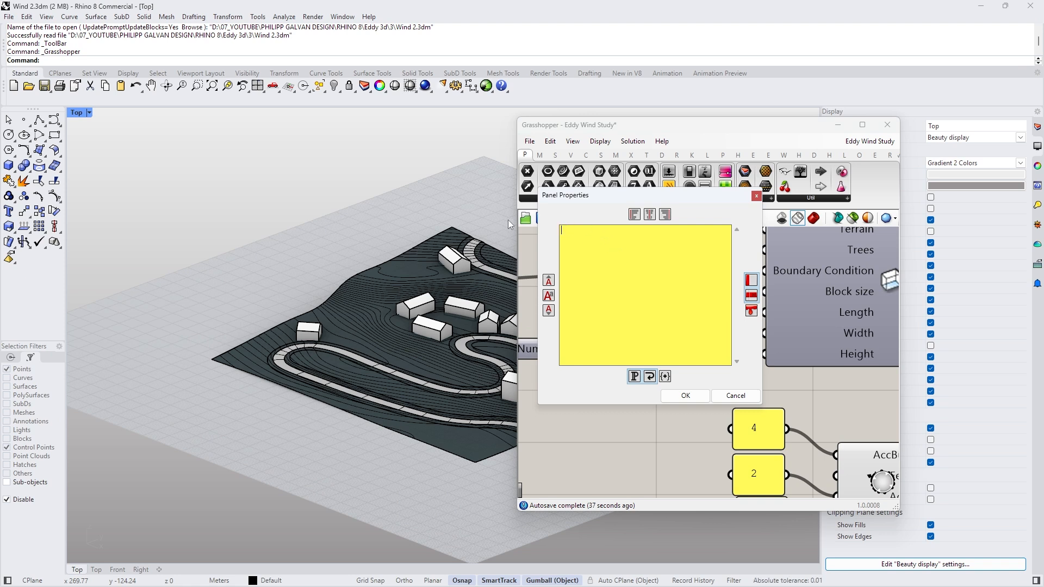
click(533, 244)
scroll(669, 356, down, 4)
scroll(734, 405, up, 4)
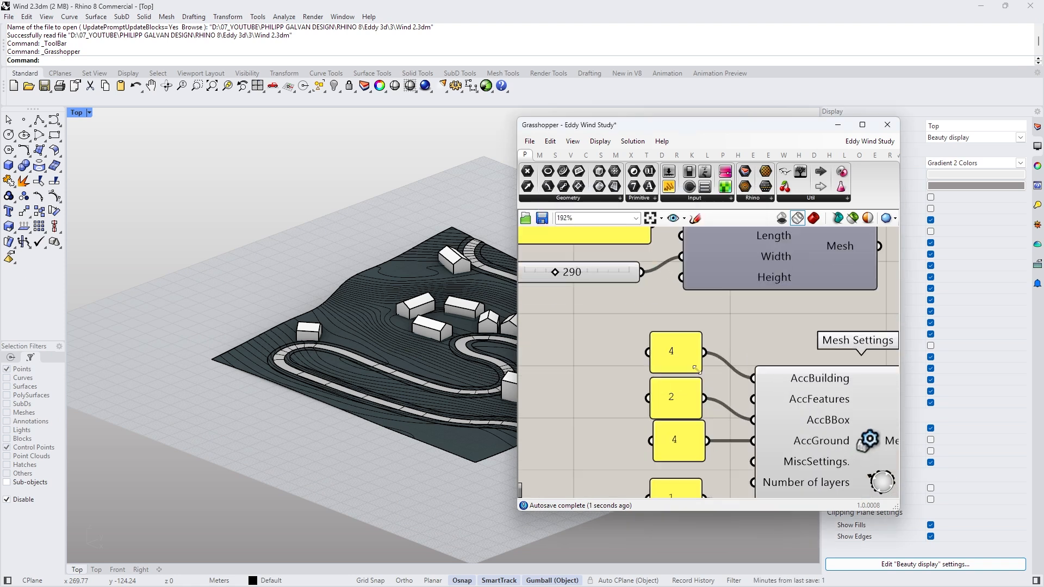
Step: Set the Mesh Settings panels to 3 for AccBuilding, 1 for AccBBox and 3 for AccGround
double_click(681, 346)
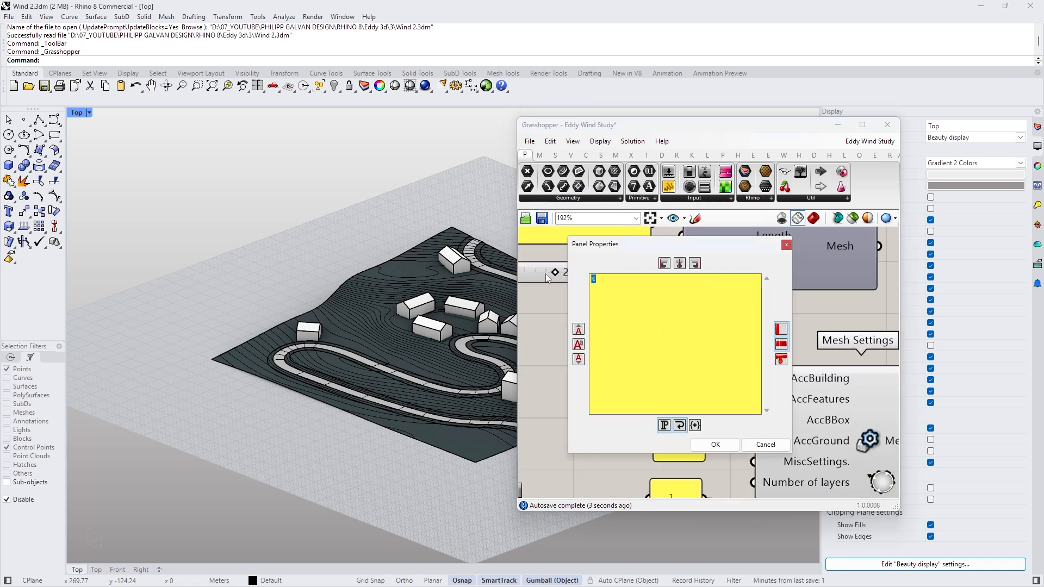
click(555, 288)
scroll(598, 326, up, 1)
double_click(638, 375)
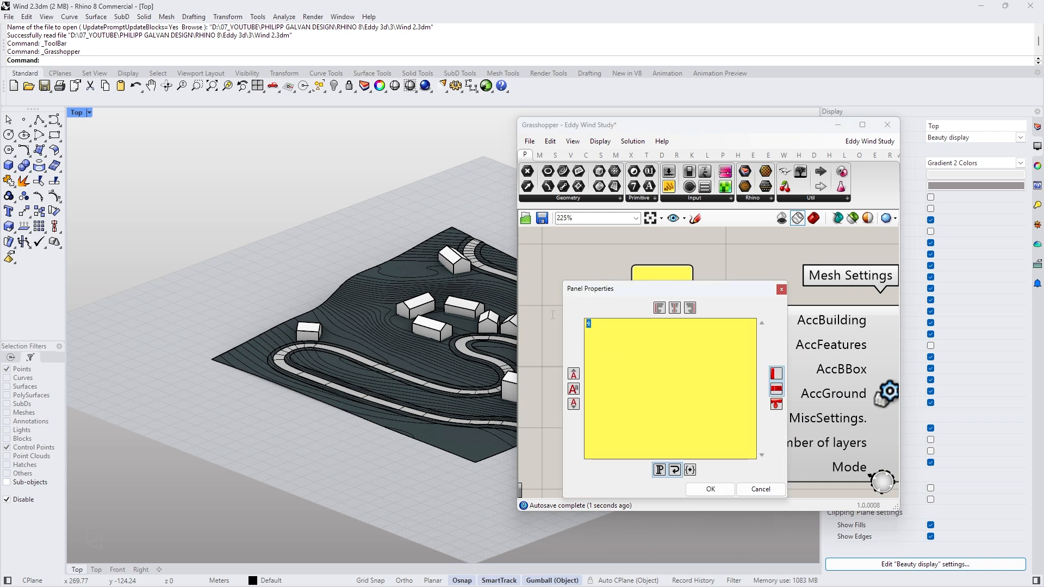
text(3)
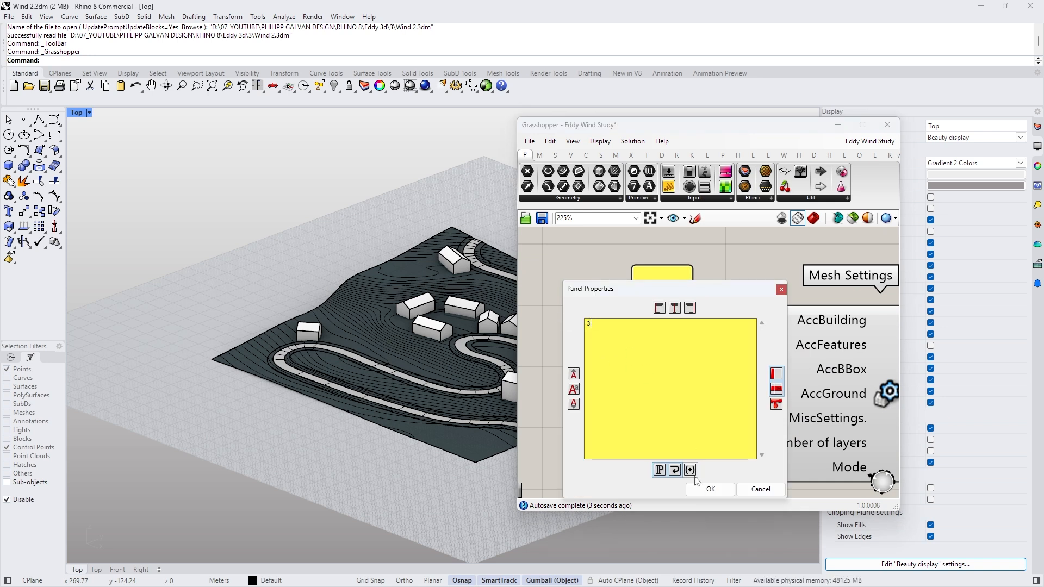
click(722, 489)
double_click(664, 343)
Step: Rerun the simulation with the coarser settings and move the solver's console window aside
scroll(772, 348, down, 3)
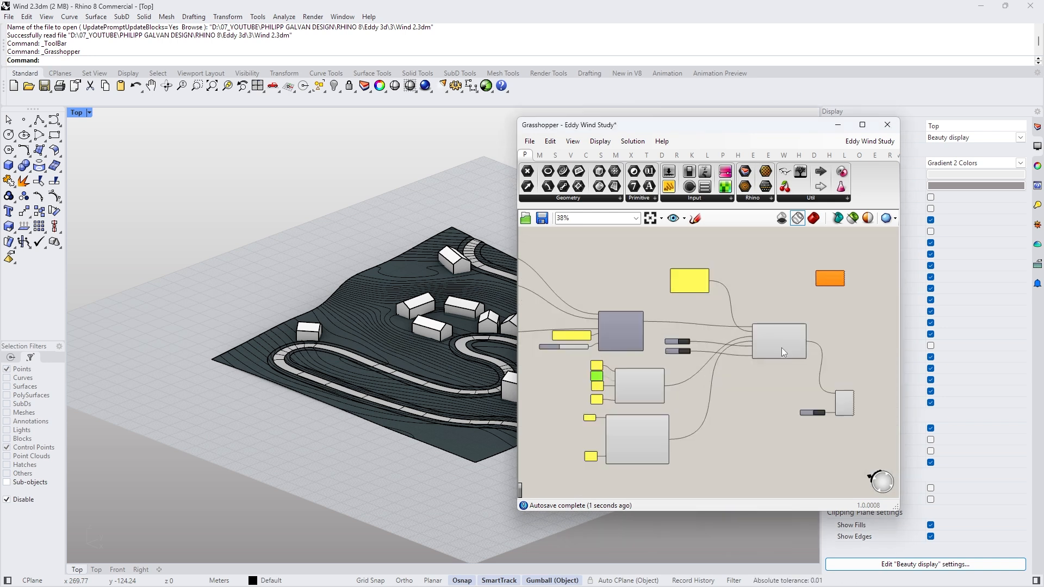
scroll(781, 347, up, 5)
scroll(768, 359, down, 4)
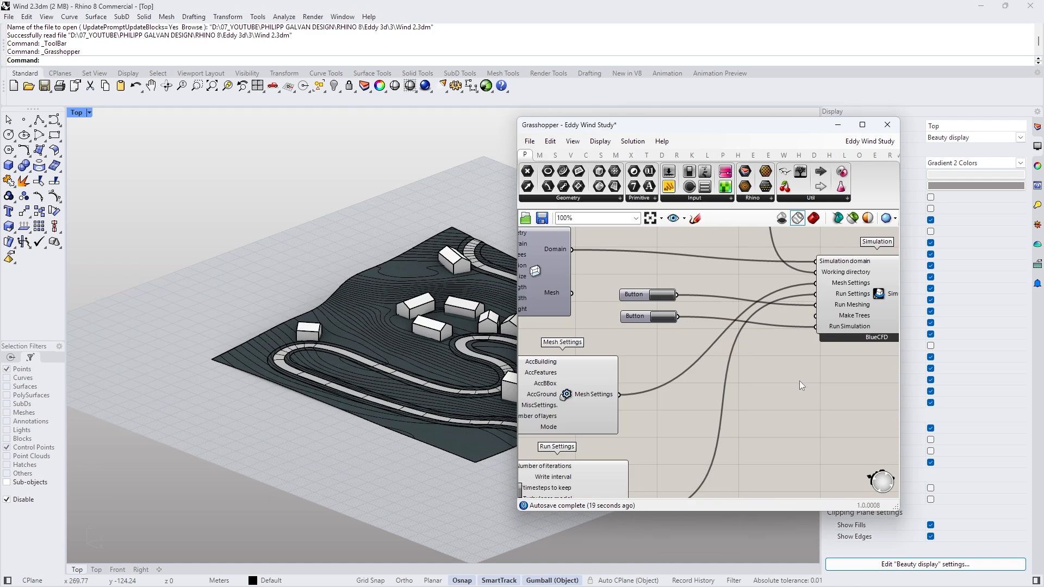
scroll(799, 380, down, 2)
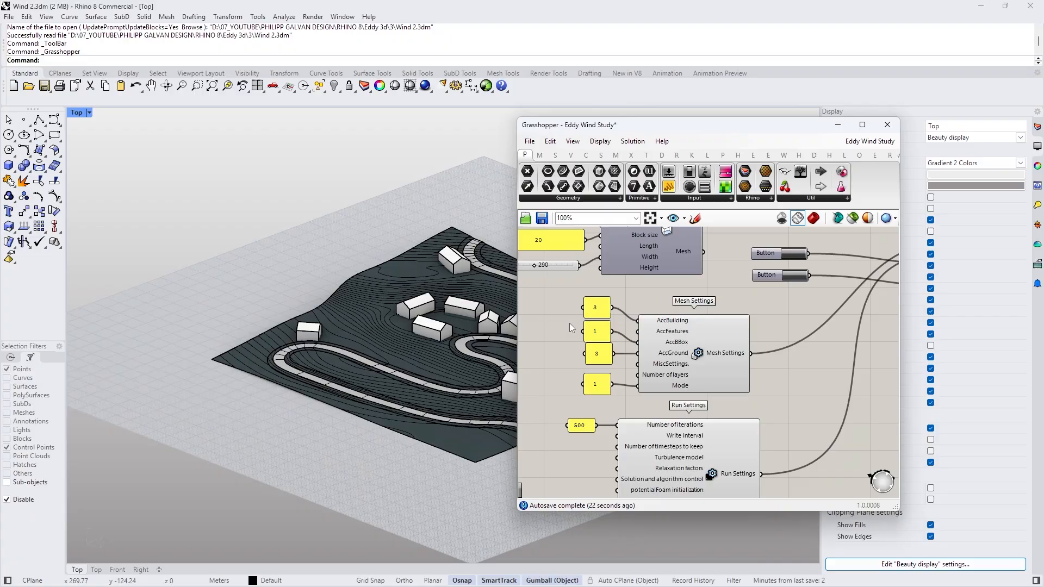
scroll(737, 297, up, 4)
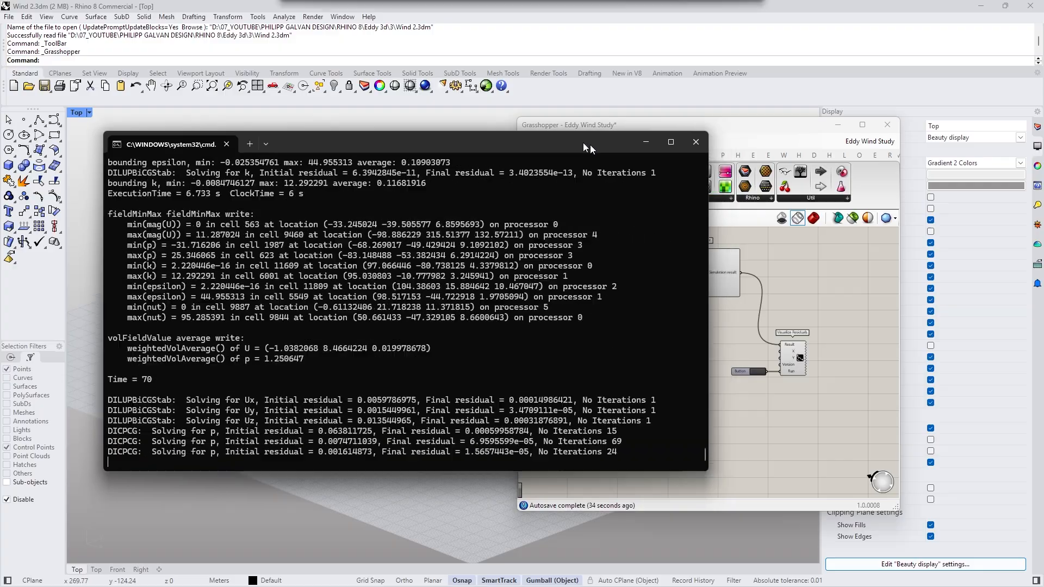
drag(583, 142, 492, 124)
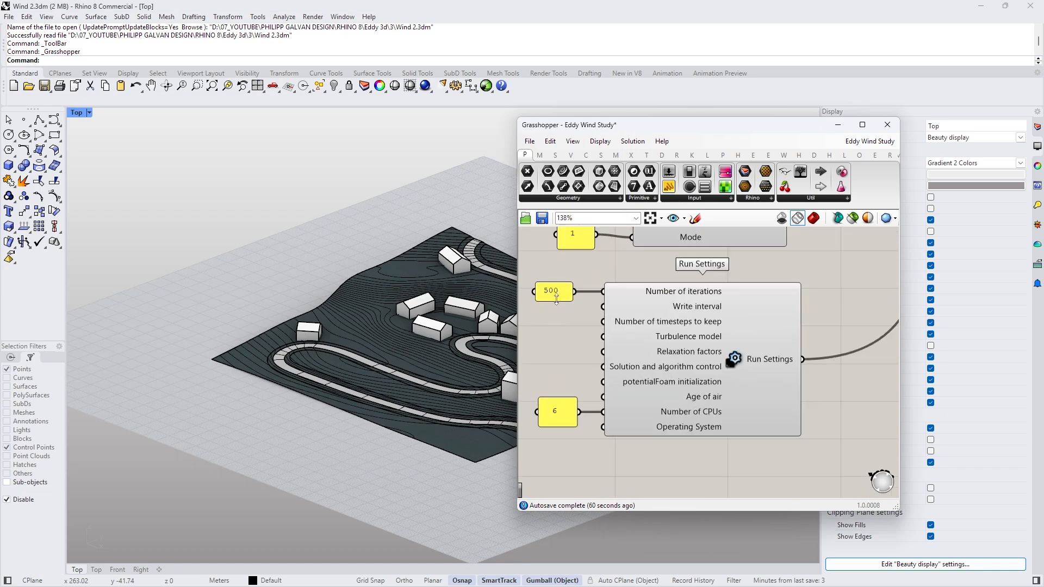
Step: Run Visualize Residuals to plot the solver residuals, and close the gnuplot graph after viewing it
mouse_move(706, 586)
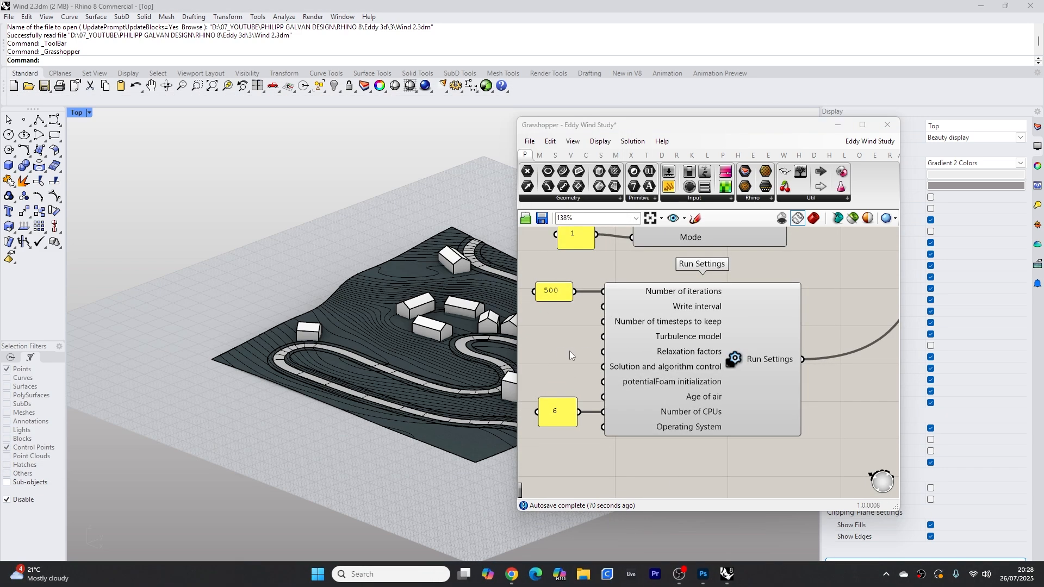
scroll(566, 367, down, 3)
scroll(566, 366, down, 5)
scroll(754, 345, up, 6)
scroll(615, 353, up, 2)
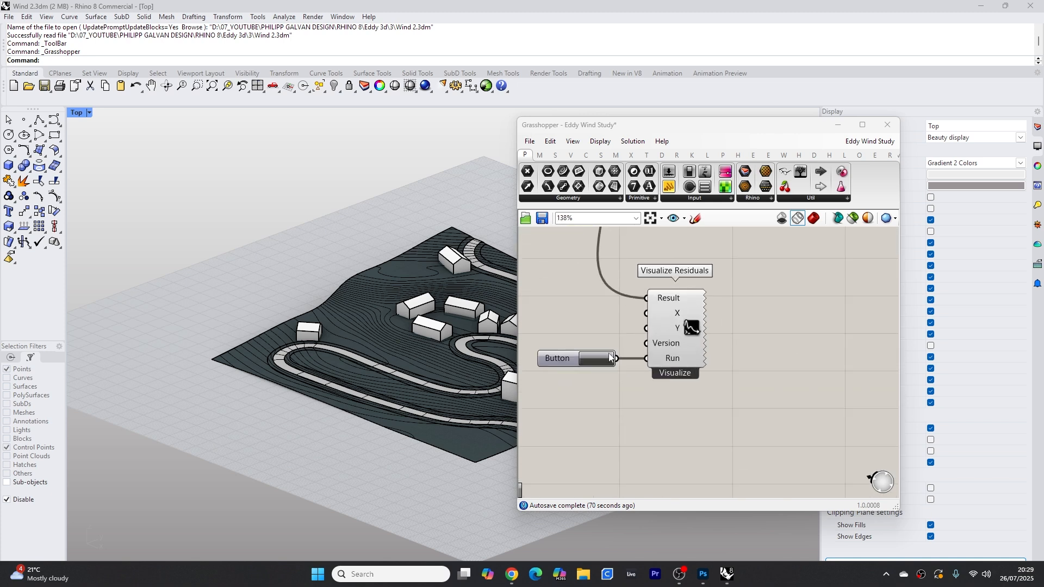
click(590, 360)
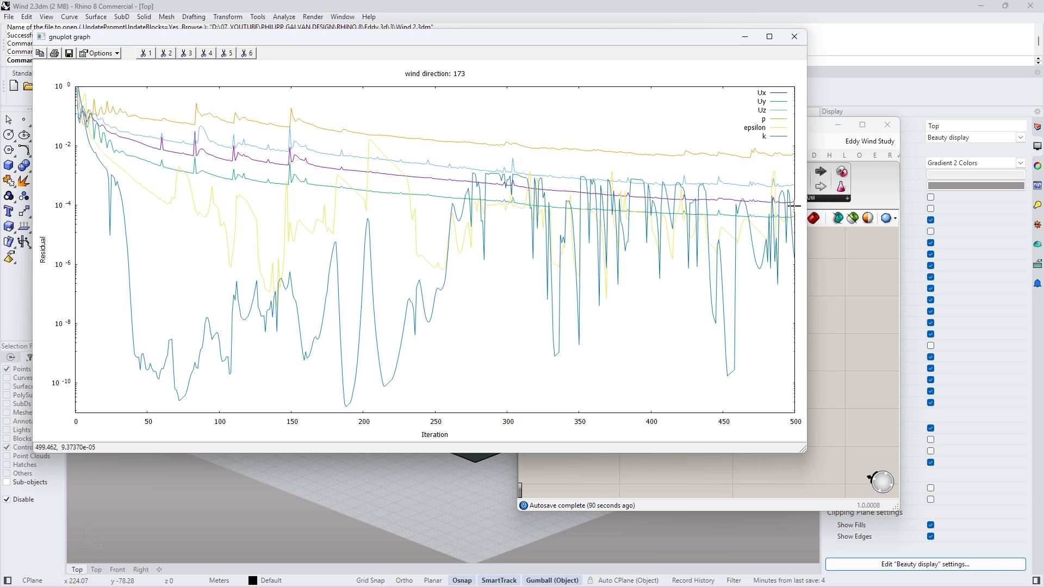
click(794, 37)
Step: Examine the mesh and run settings panels and the Simulation and Visualize Residuals components
scroll(726, 360, down, 3)
scroll(703, 325, up, 2)
click(687, 347)
scroll(723, 383, down, 3)
scroll(723, 383, down, 2)
scroll(584, 350, up, 6)
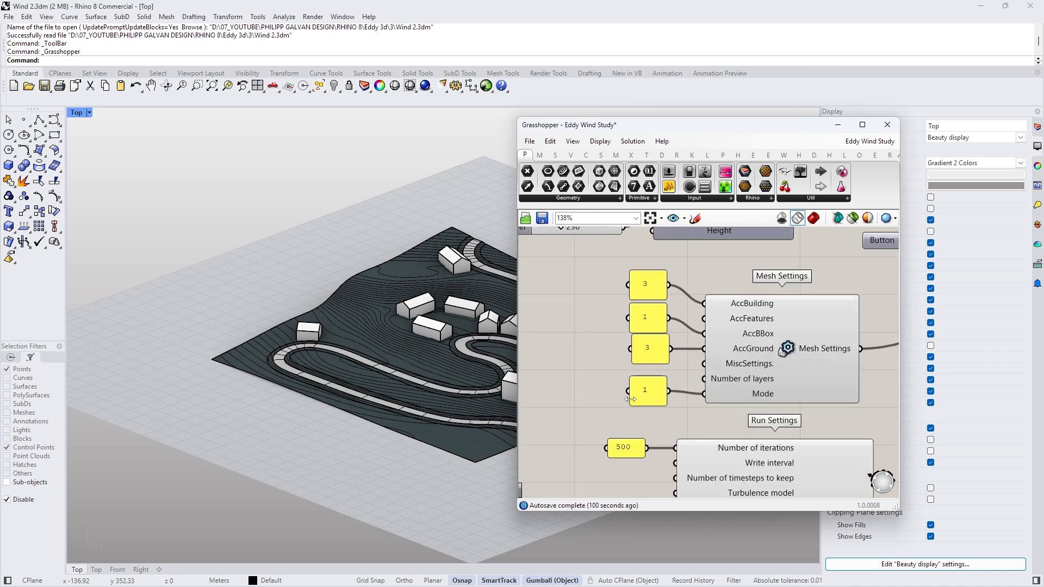
scroll(595, 354, down, 2)
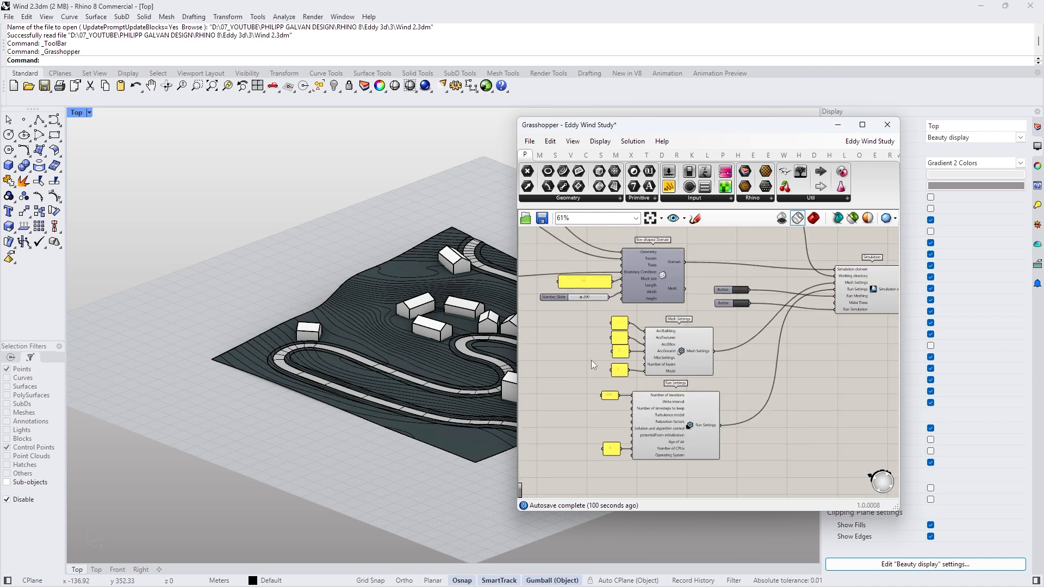
scroll(592, 360, up, 2)
scroll(601, 423, down, 5)
scroll(832, 329, up, 8)
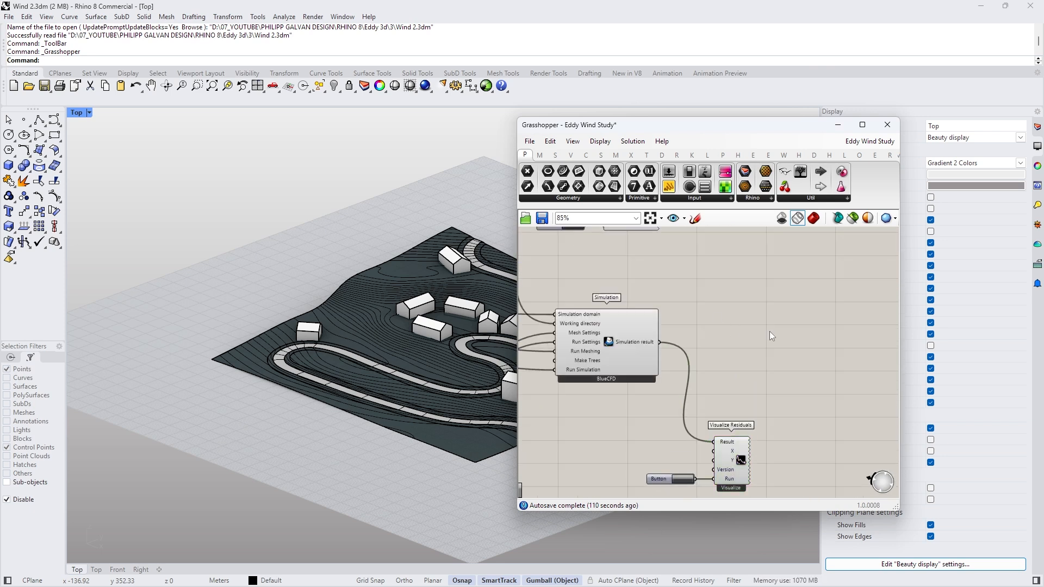
scroll(758, 326, down, 4)
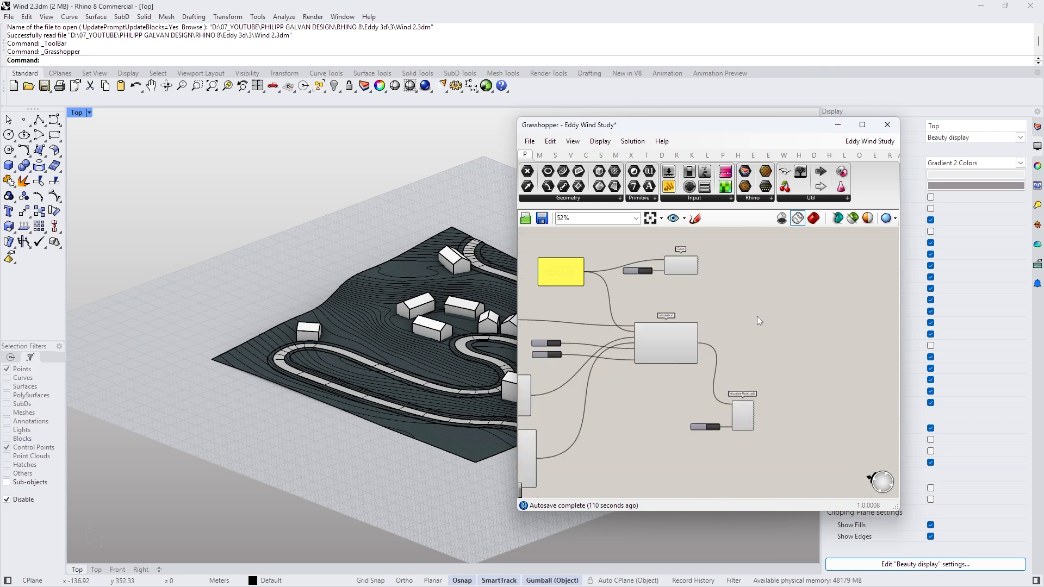
Step: Widen the Grasshopper window and bring the free canvas area beyond the Simulation component into view
drag(899, 282, 985, 282)
scroll(639, 279, down, 4)
scroll(693, 289, up, 3)
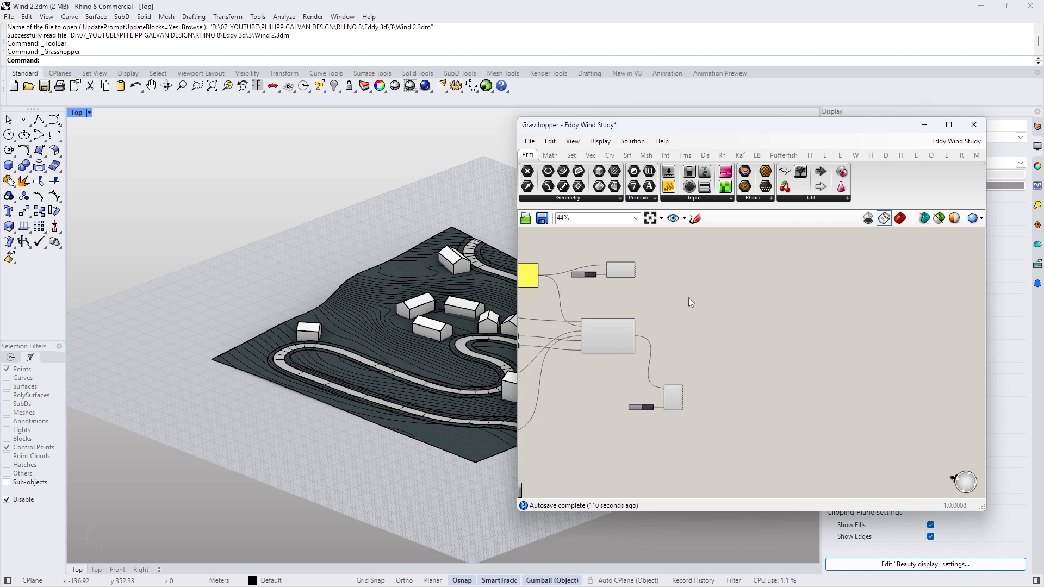
Step: Add Eddy3D's WProbes and Probing components, keeping only Probing on the free canvas beyond the Simulation component
click(824, 155)
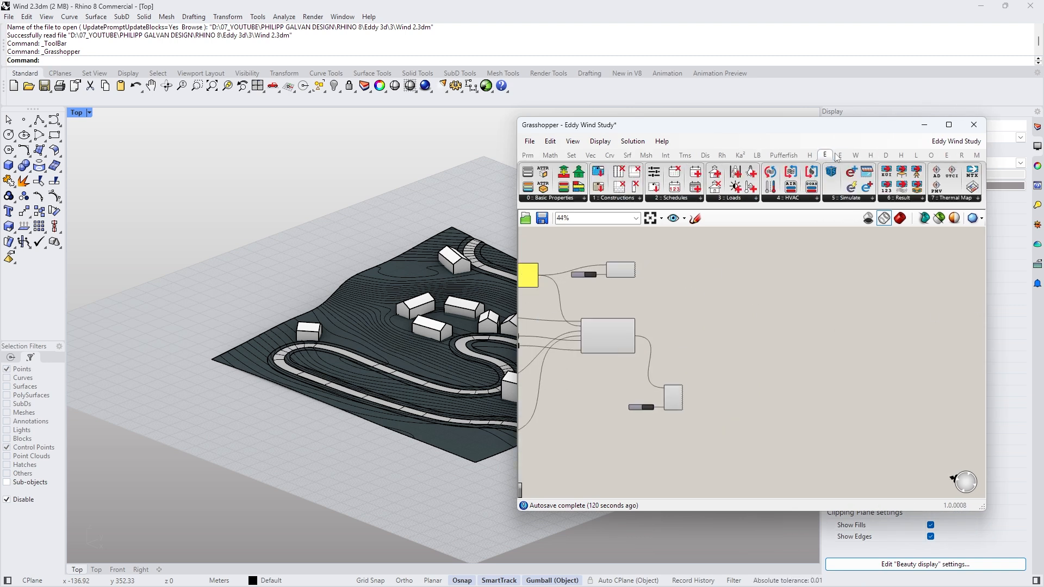
click(840, 155)
click(624, 199)
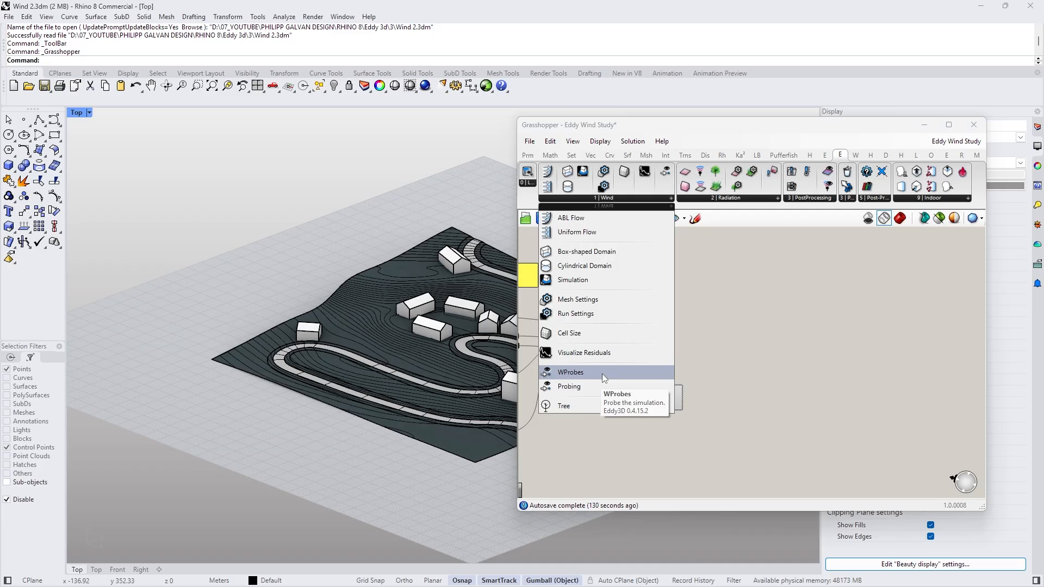
click(602, 373)
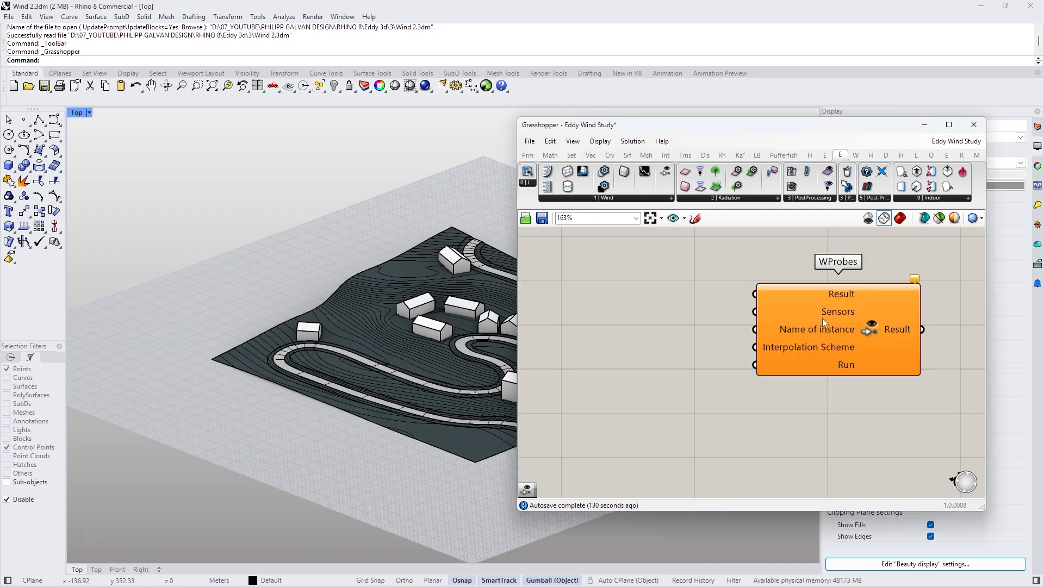
click(638, 198)
click(574, 387)
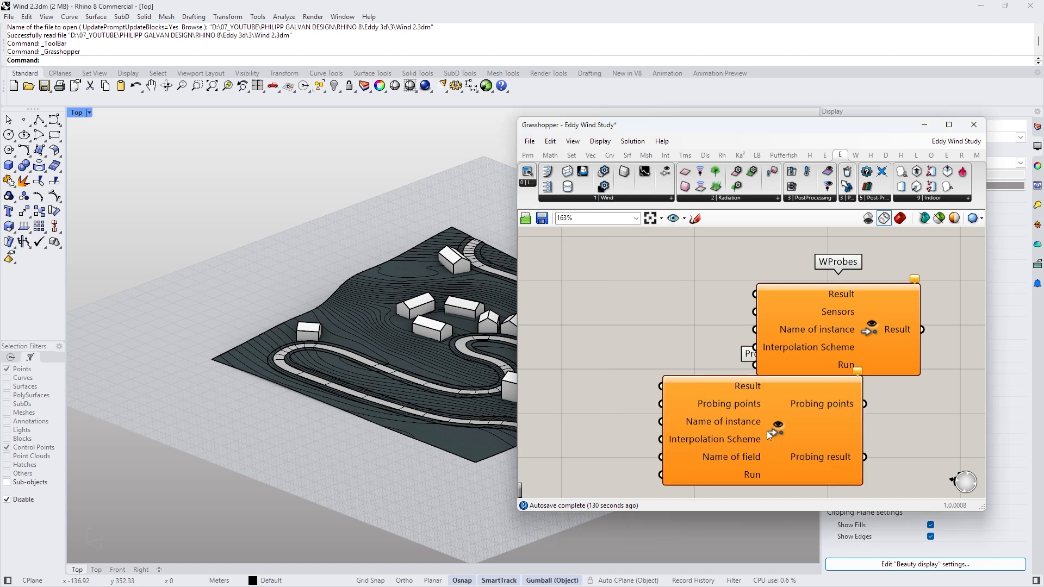
scroll(814, 309, down, 3)
scroll(814, 310, up, 2)
click(790, 314)
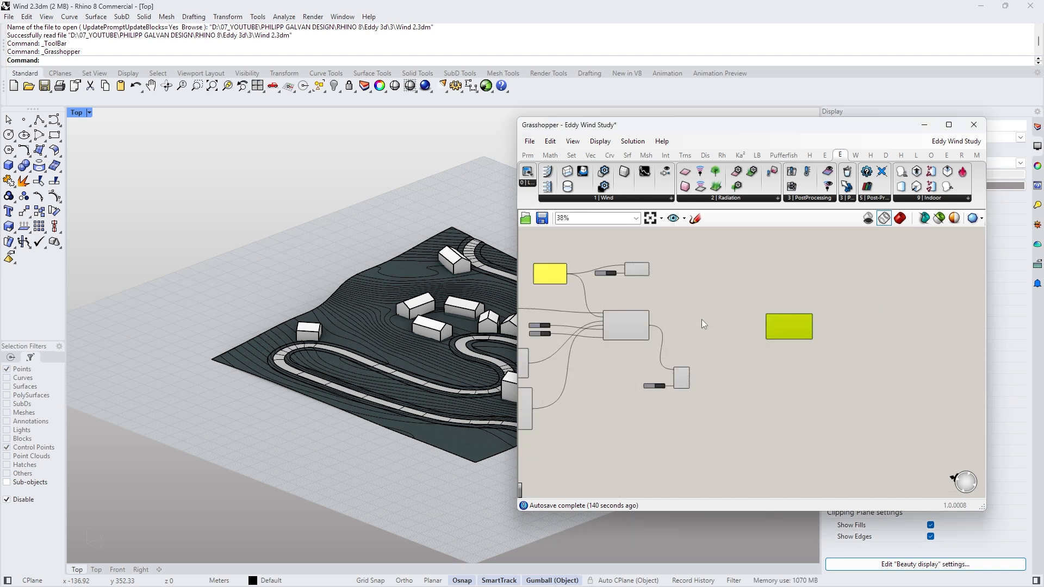
scroll(702, 323, up, 2)
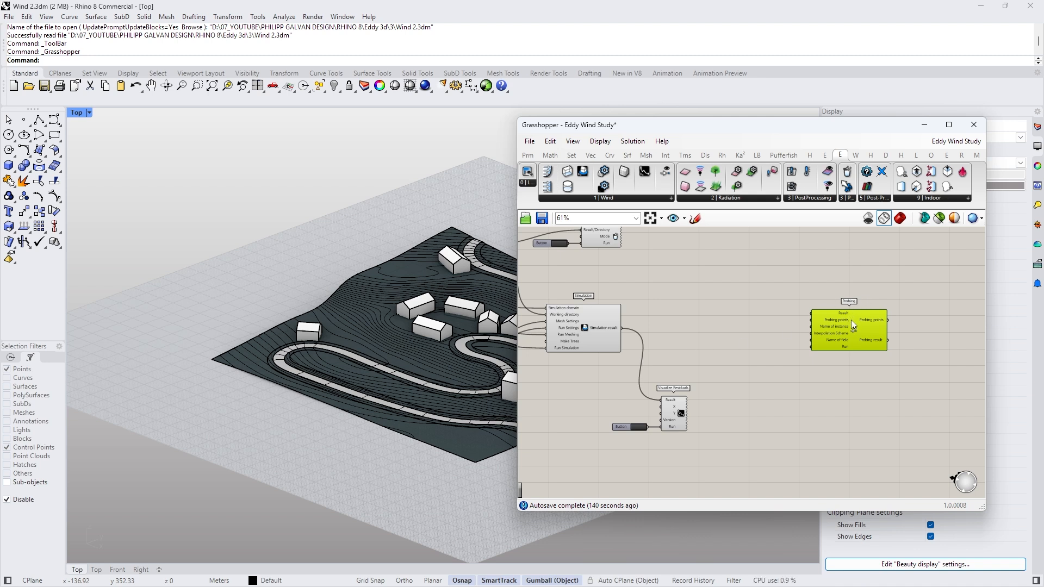
Step: Position the Probing component beside Simulation and feed the Simulation result into its Result input
mouse_move(850, 320)
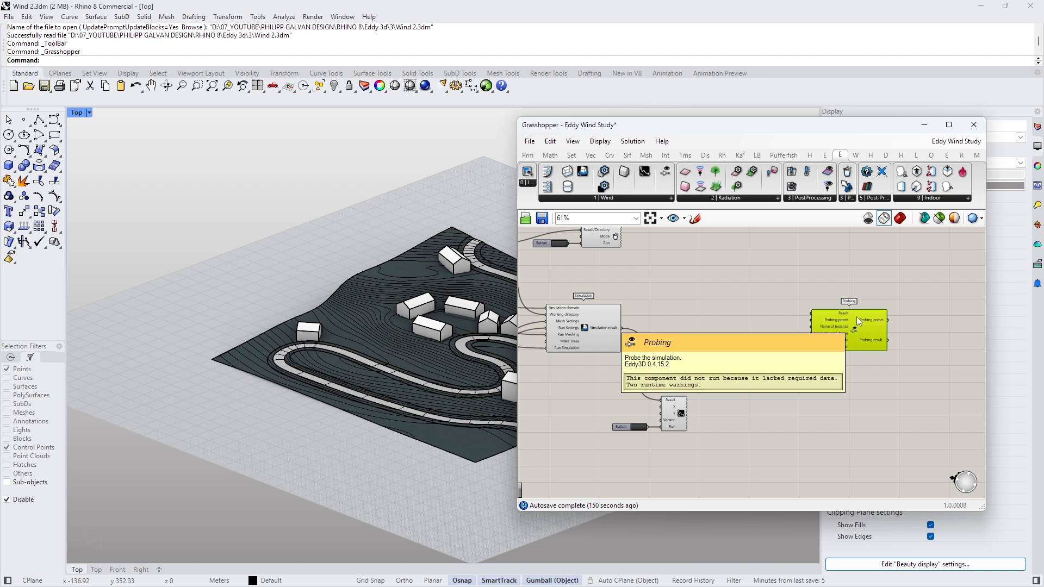
drag(856, 316, 829, 314)
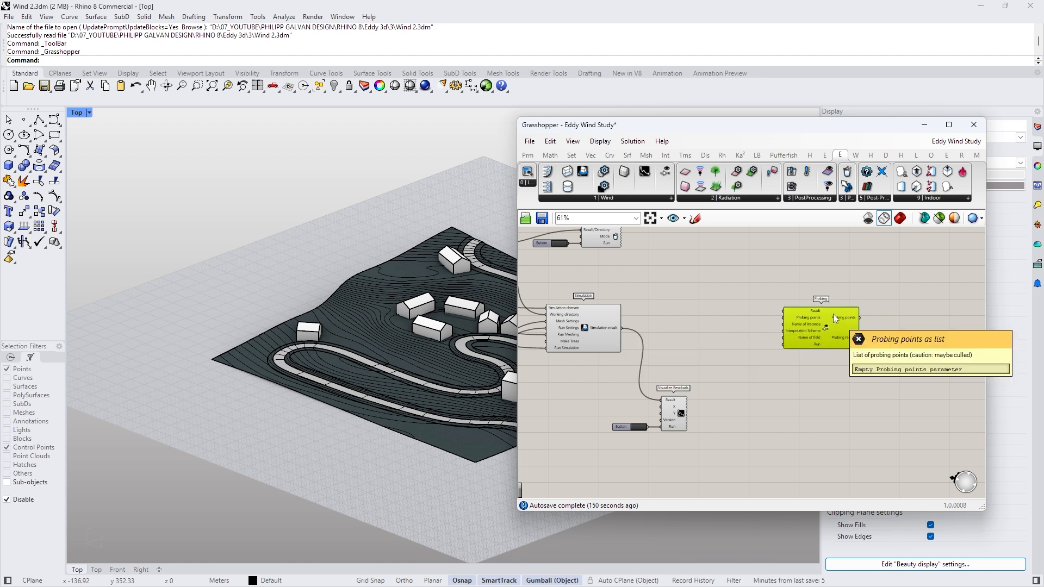
click(748, 292)
scroll(748, 292, up, 3)
scroll(748, 292, down, 2)
right_drag(725, 246, 723, 272)
scroll(723, 272, down, 2)
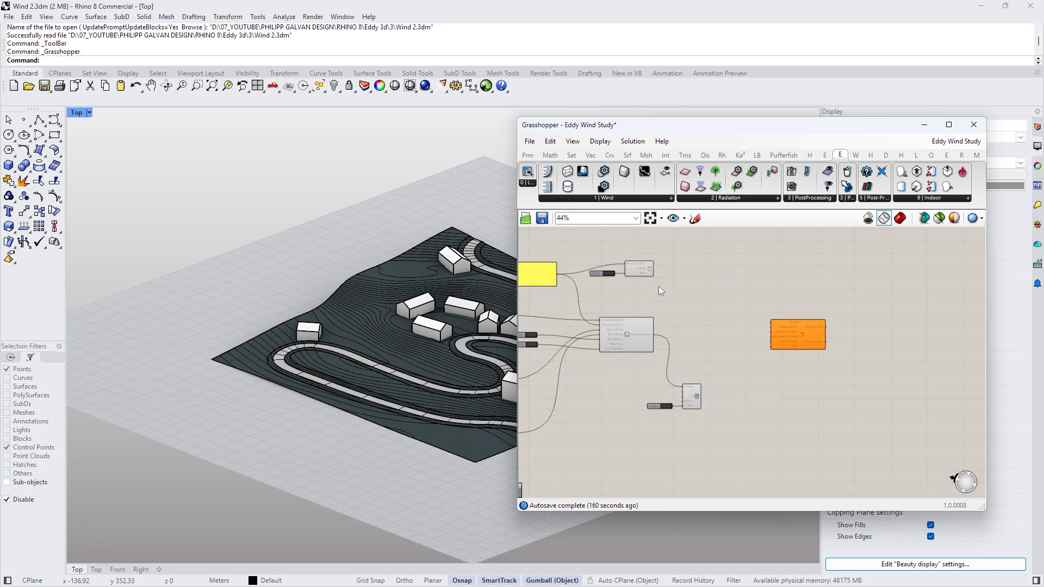
scroll(658, 286, up, 2)
click(916, 363)
drag(916, 351, 913, 318)
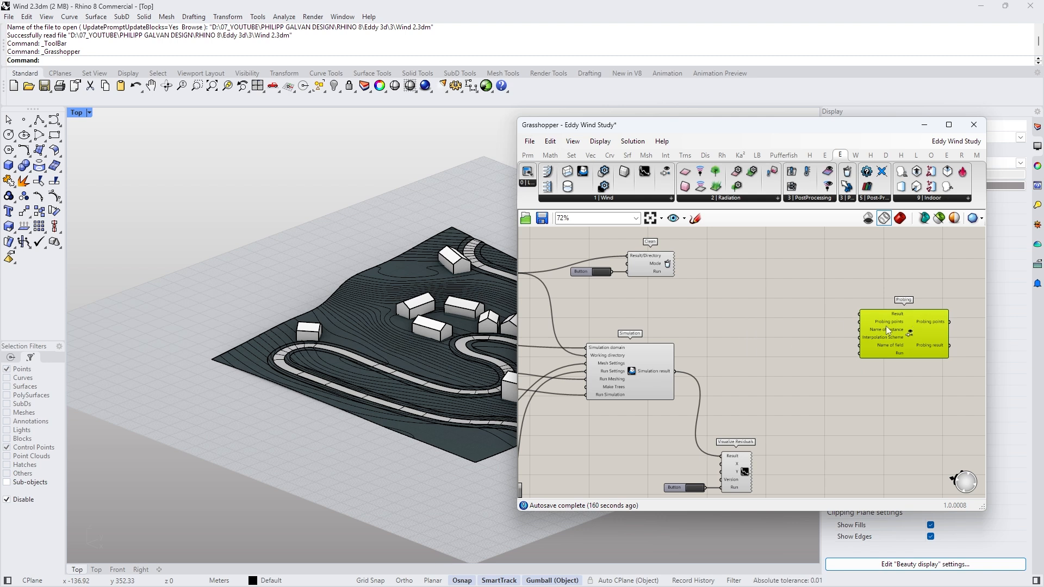
drag(676, 372, 898, 340)
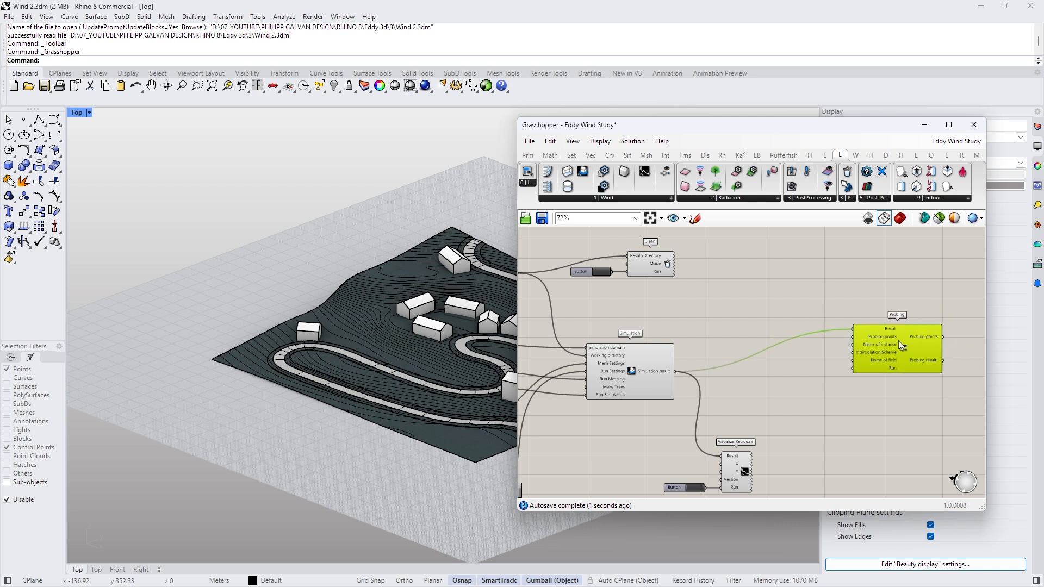
Step: Add Eddy3D's Probing component that solves the building and ground mesh intersection, placing it above the Simulation-to-Probing wire
click(881, 296)
click(884, 169)
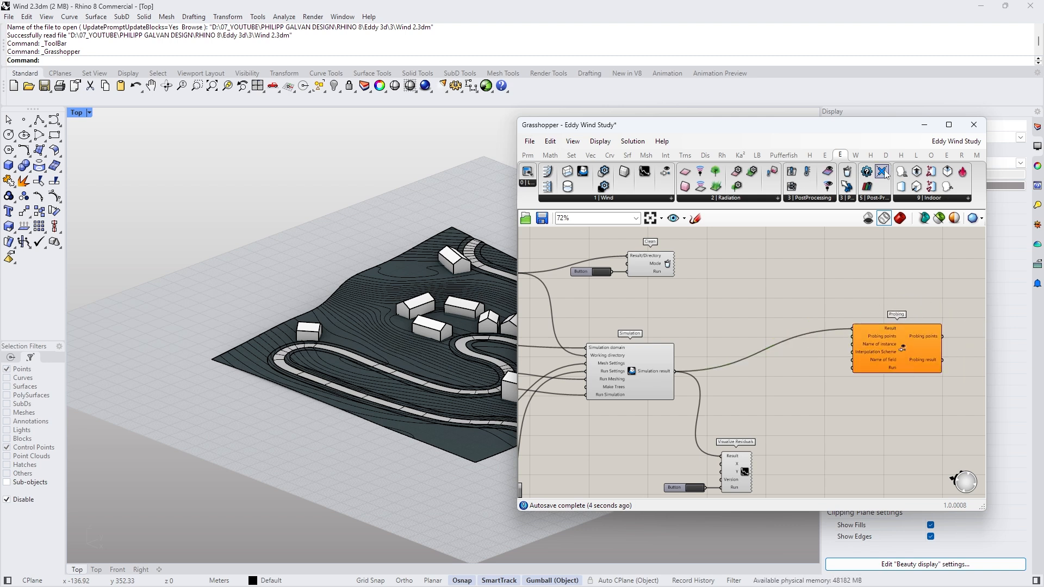
click(777, 292)
scroll(890, 286, down, 2)
scroll(815, 284, up, 2)
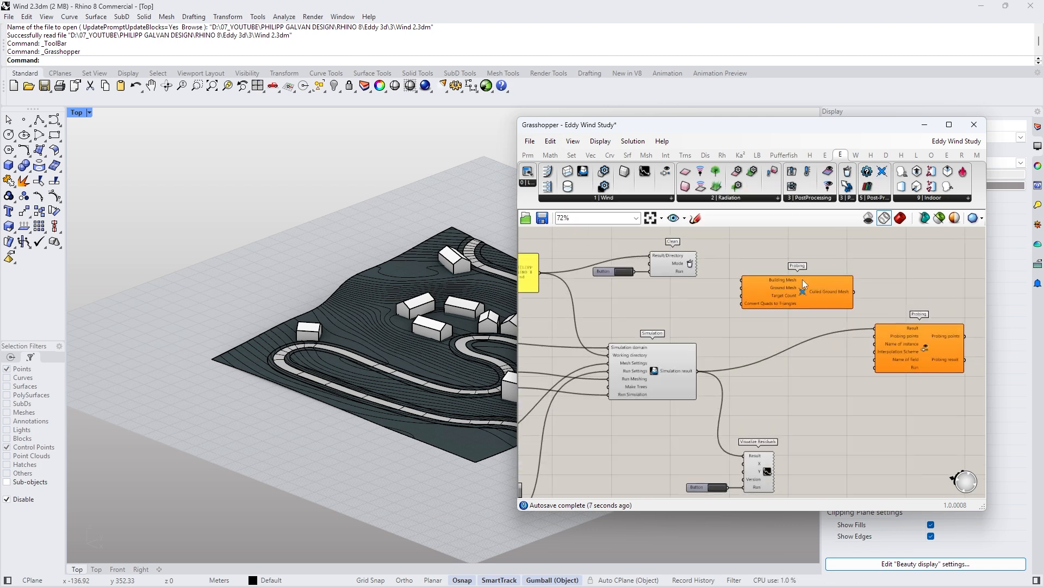
scroll(804, 279, up, 2)
click(779, 301)
scroll(780, 301, down, 1)
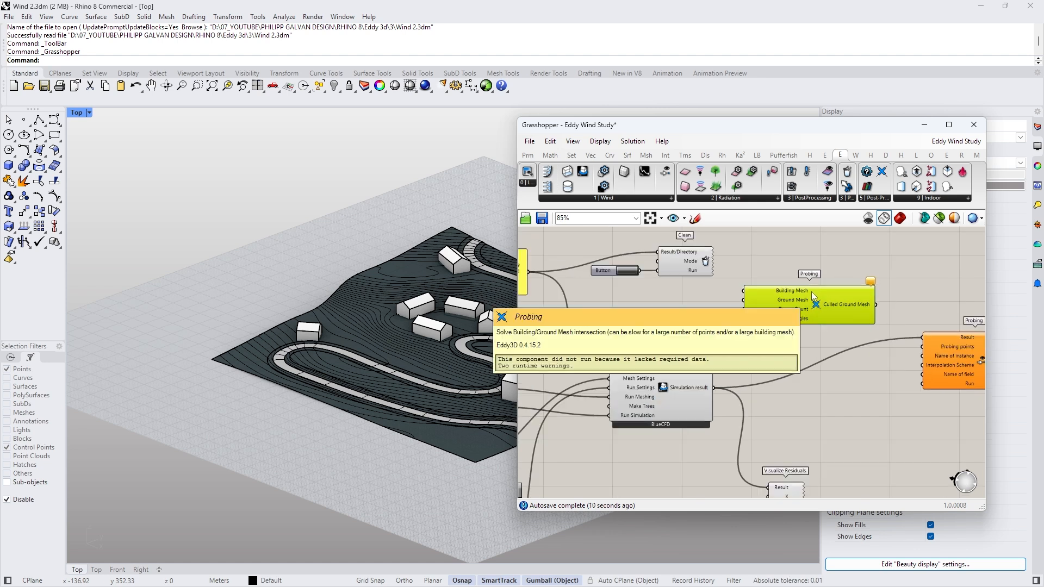
scroll(793, 292, down, 4)
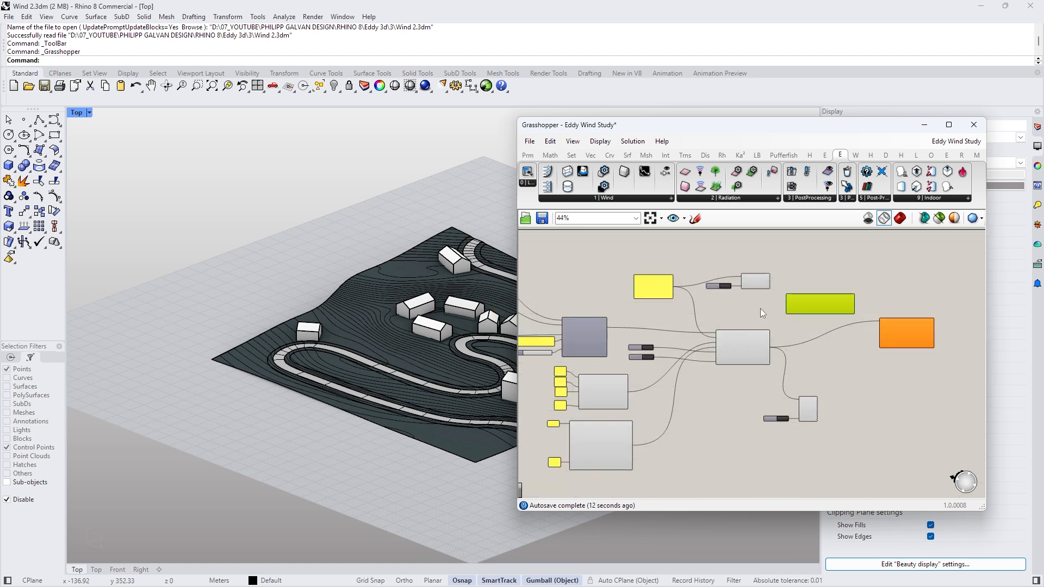
Step: Shift the directory panel, button and Clean component closer to Simulation, and move the mesh-intersection Probing component higher up
scroll(715, 309, up, 1)
drag(646, 264, 809, 322)
drag(675, 293, 652, 311)
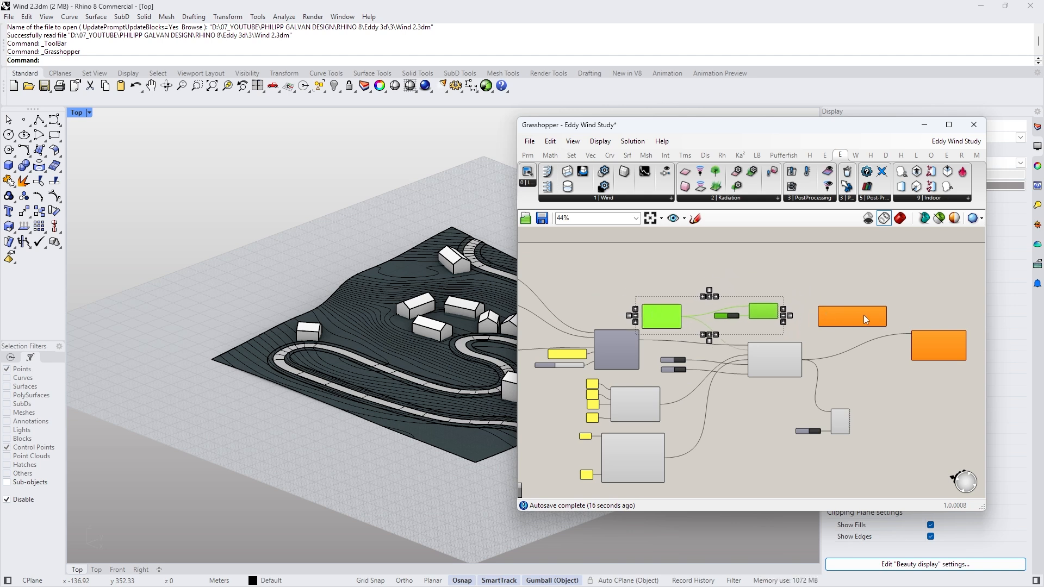
drag(864, 317, 860, 275)
scroll(744, 282, down, 3)
scroll(633, 267, up, 3)
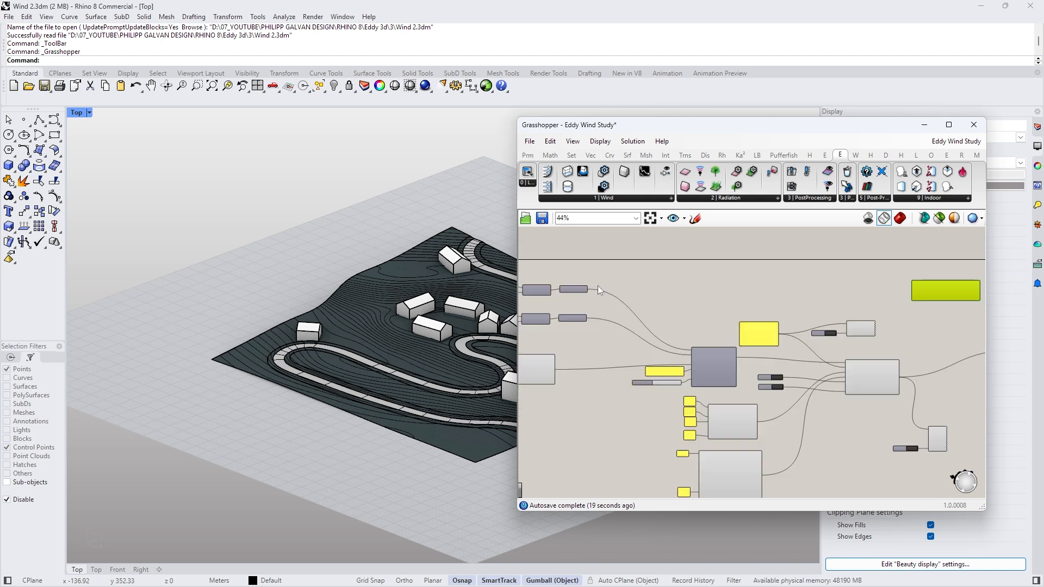
Step: Wire the building mesh and ground mesh parameters into the Building Mesh and Ground Mesh inputs of the mesh-intersection Probing component
drag(588, 290, 902, 261)
scroll(911, 297, up, 4)
scroll(864, 298, down, 5)
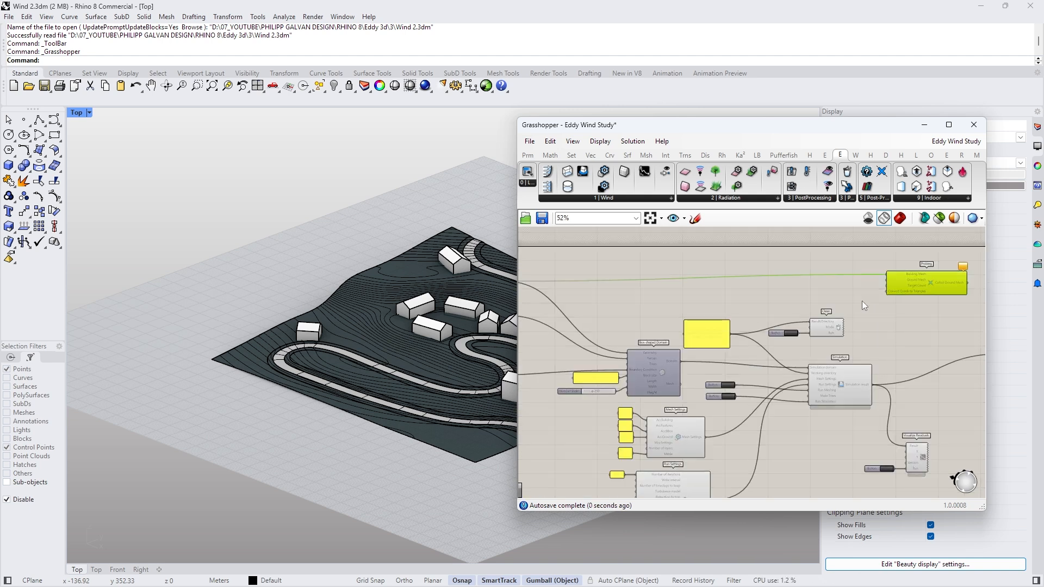
scroll(663, 308, up, 3)
scroll(605, 315, down, 3)
drag(610, 316, 839, 265)
scroll(892, 307, up, 5)
scroll(827, 277, down, 1)
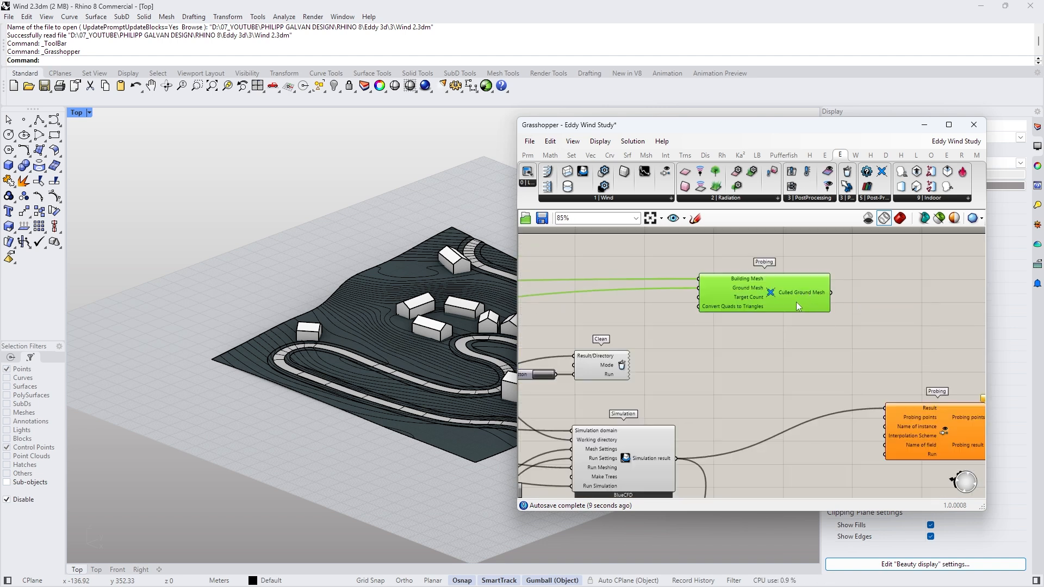
Step: Nudge the mesh-intersection Probing component into place and inspect the houses on the terrain in the viewport
drag(797, 301, 794, 321)
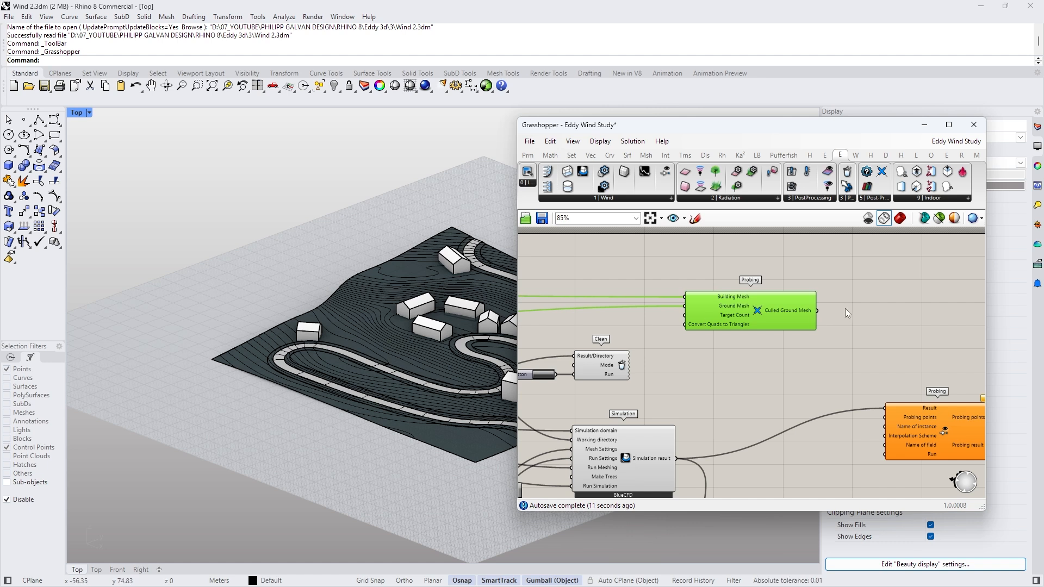
scroll(845, 310, up, 3)
scroll(827, 314, down, 3)
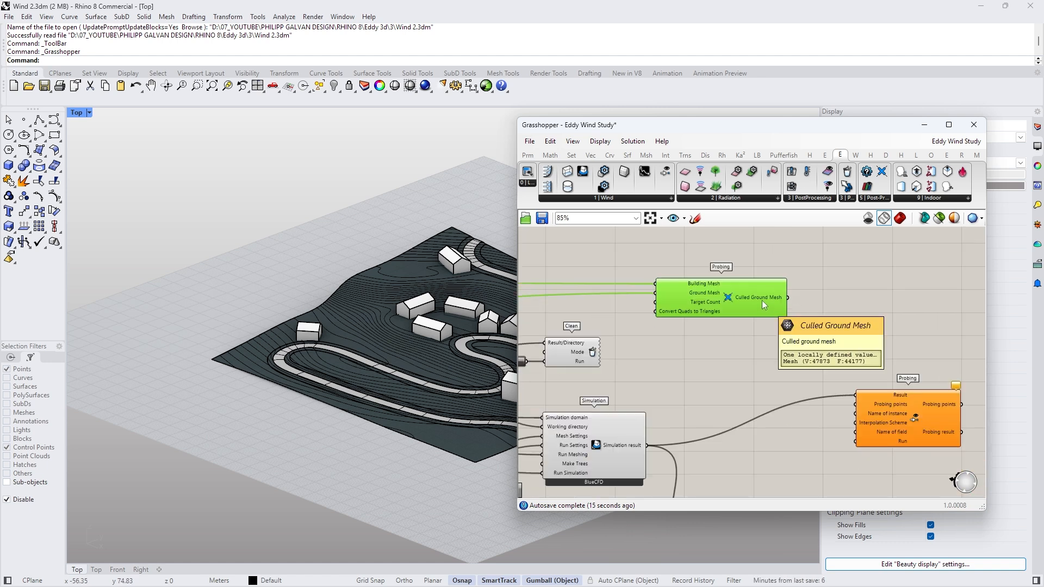
drag(762, 300, 756, 310)
scroll(455, 263, up, 5)
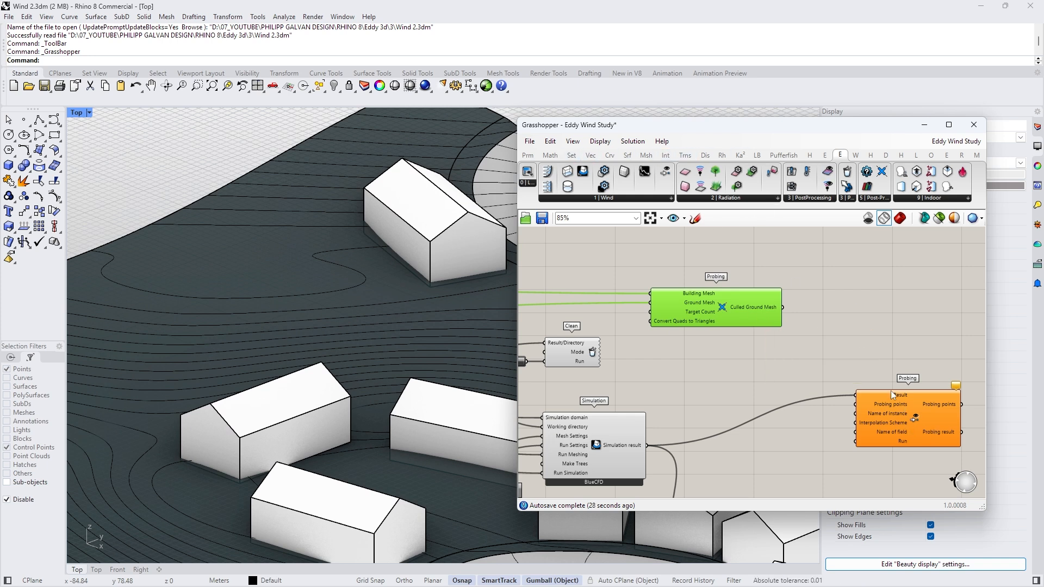
Step: Add a Face Normals component and connect the Culled Ground Mesh output to its Mesh input
click(591, 155)
click(646, 155)
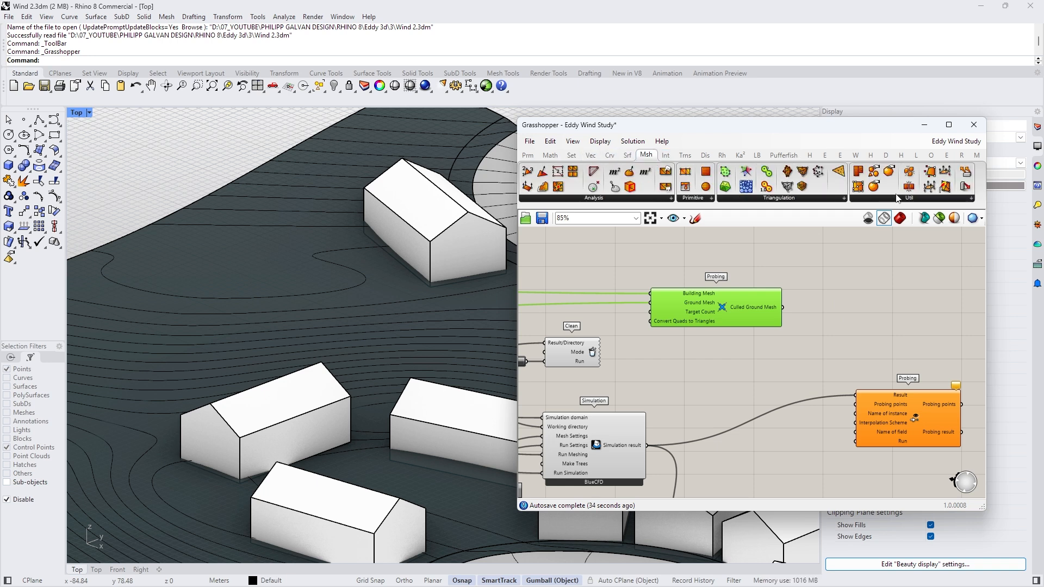
click(590, 198)
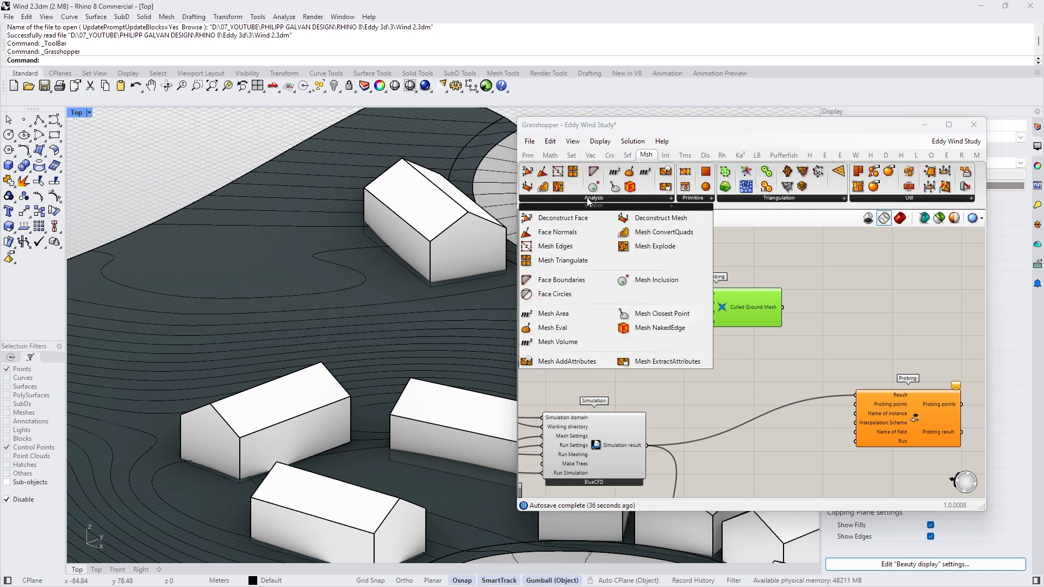
click(545, 233)
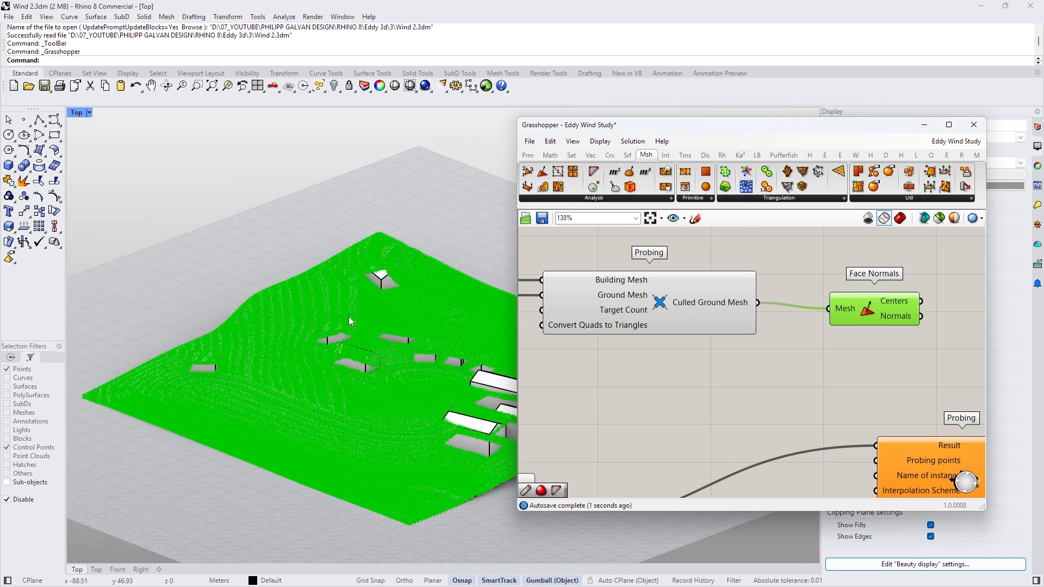
Step: Examine the face center points spread over the terrain around the houses in the Rhino viewport
right_drag(348, 316, 358, 359)
scroll(432, 369, up, 3)
scroll(432, 370, up, 5)
scroll(356, 359, down, 5)
scroll(294, 304, up, 5)
scroll(294, 304, down, 5)
scroll(425, 438, up, 5)
scroll(425, 438, up, 3)
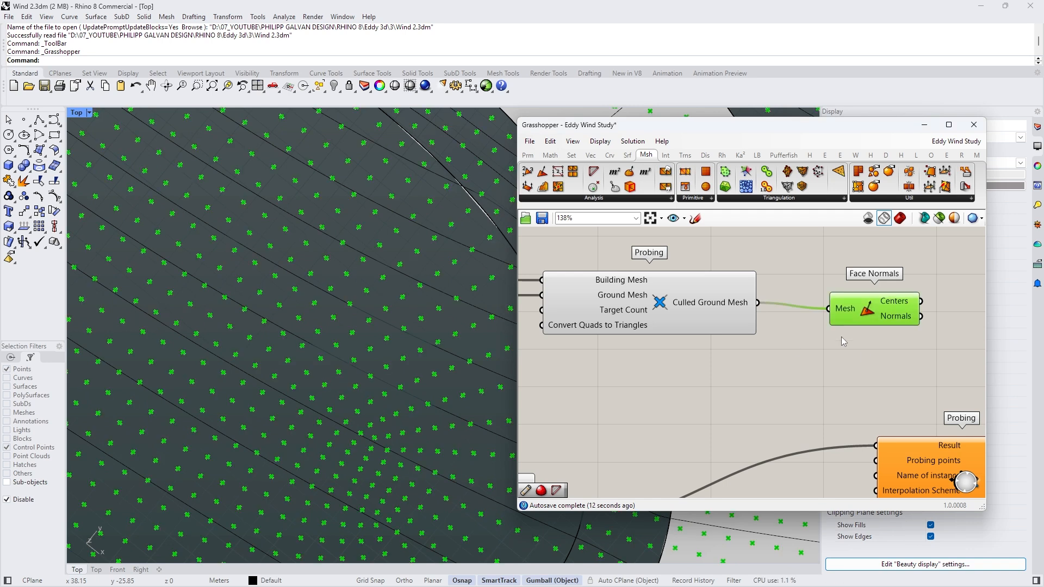
Step: Move the Face Normals component below the mesh-intersection Probing component to free space for more components
drag(894, 314, 746, 427)
click(818, 331)
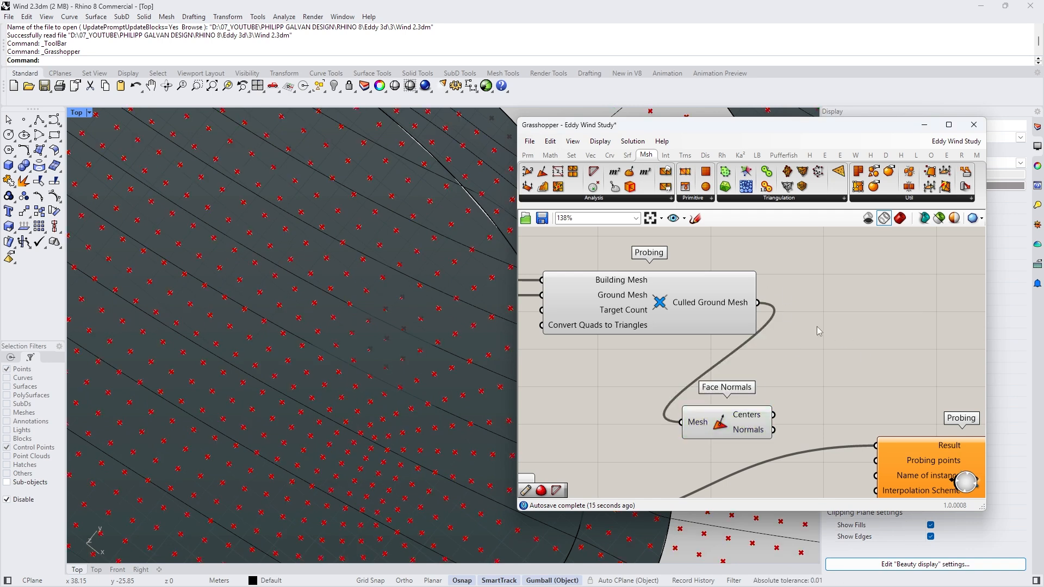
double_click(876, 346)
scroll(873, 342, down, 5)
scroll(818, 302, up, 4)
click(758, 313)
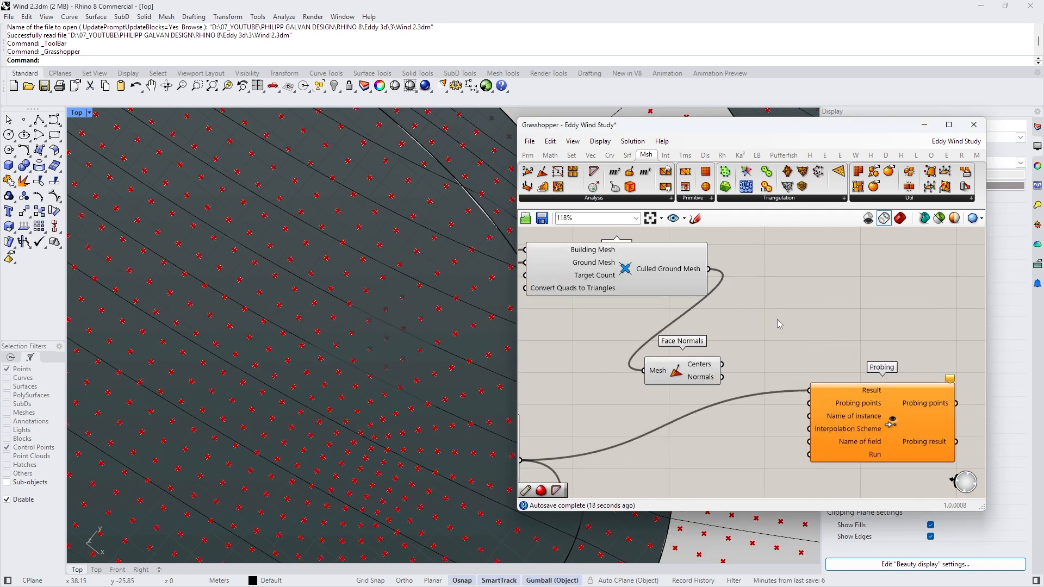
Step: Add a Move component above the result Probing component and connect the Face Normals Centers to its Geometry input
double_click(772, 320)
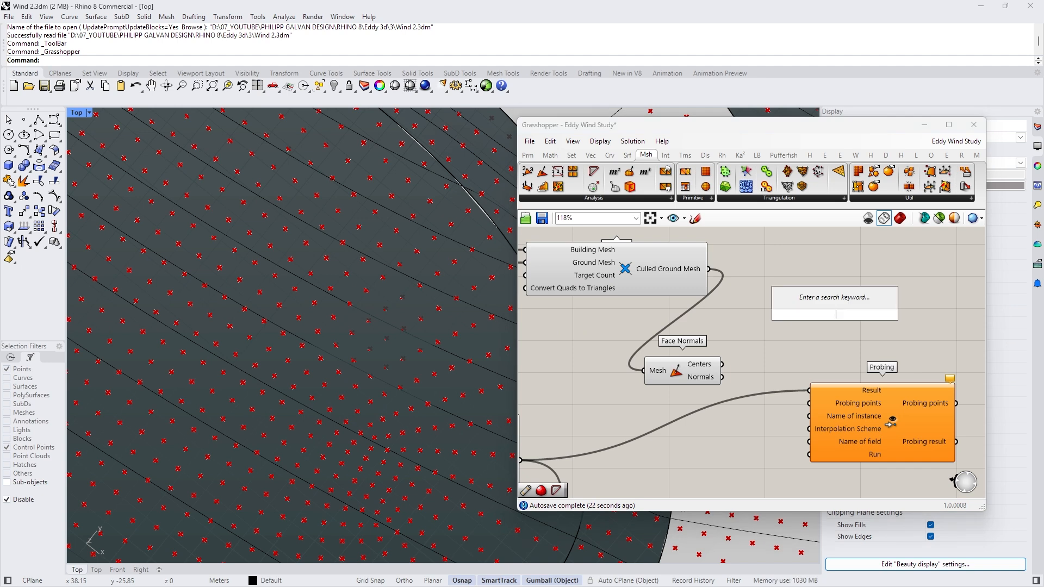
text(move)
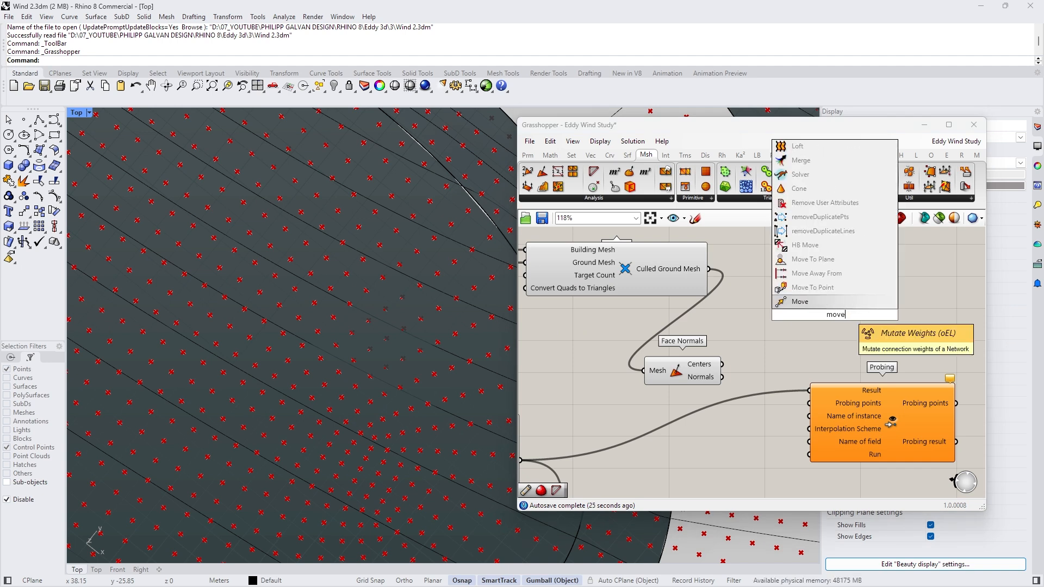
key(Return)
drag(808, 329, 805, 330)
drag(694, 369, 673, 362)
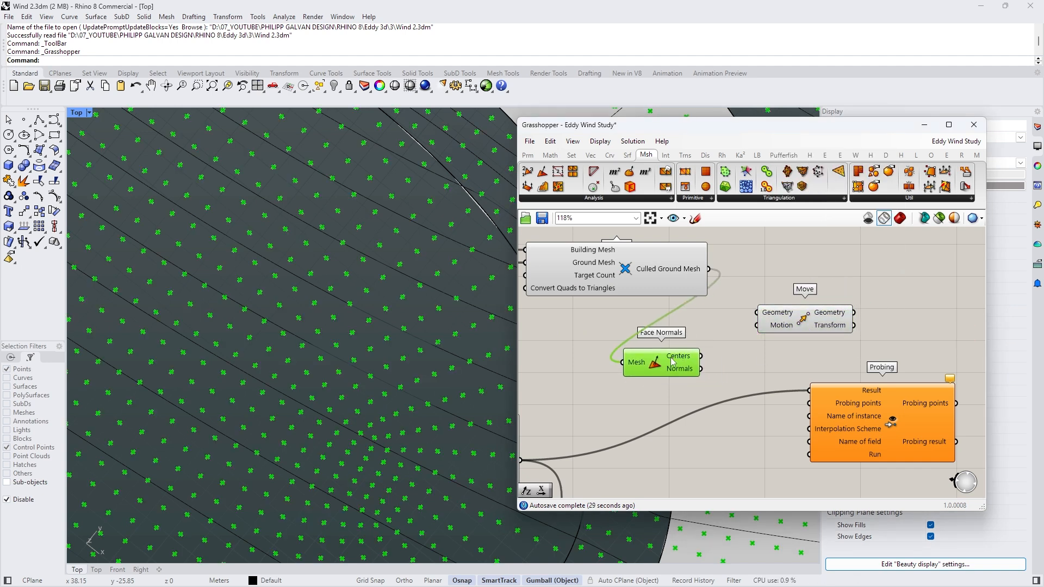
drag(701, 357, 756, 312)
drag(793, 328, 883, 335)
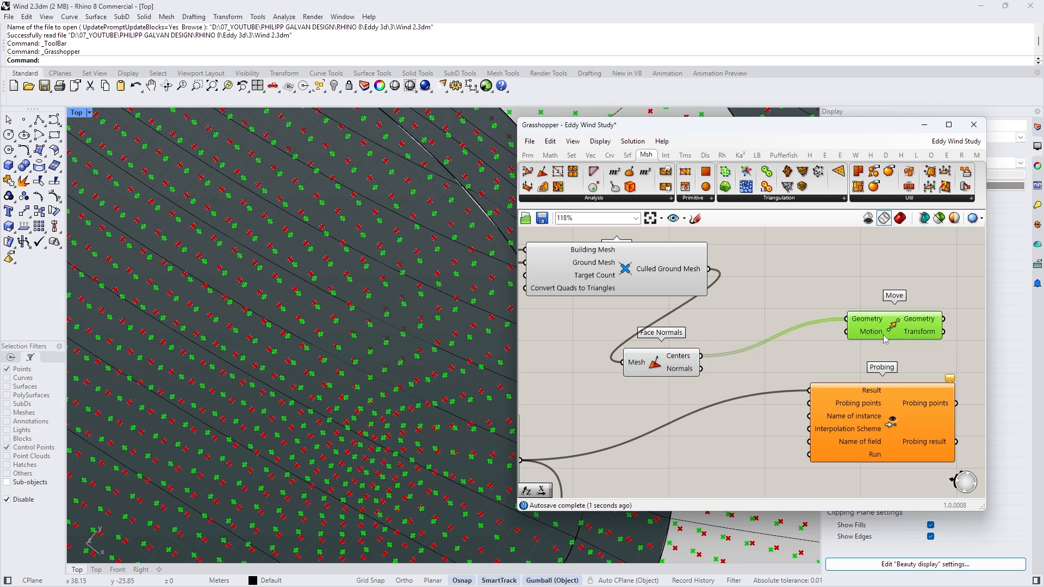
Step: Add a Unit Z vector, connect it to Move's Motion input, and place Face Normals above the vector
double_click(848, 282)
text(unit z)
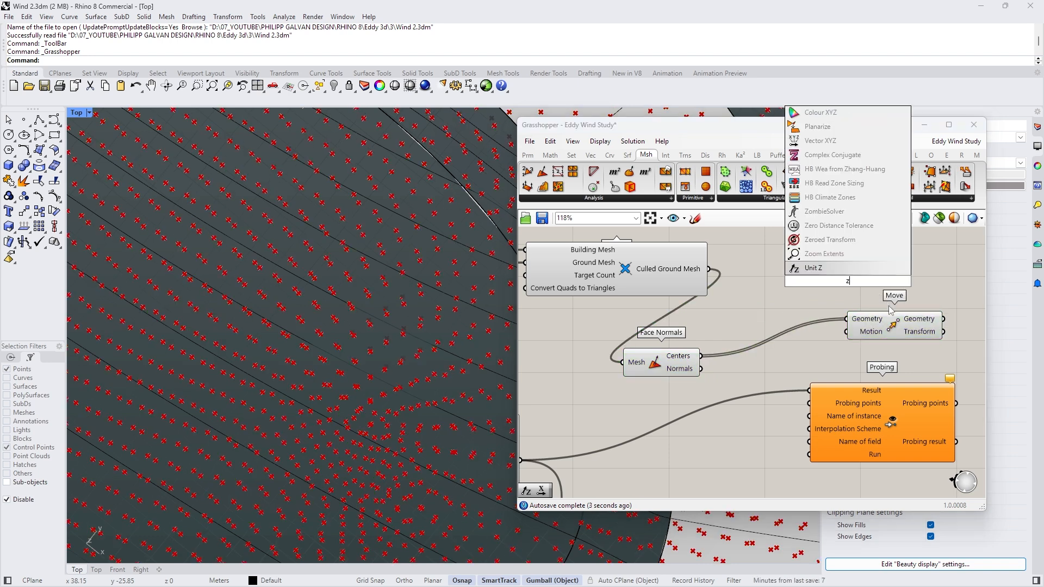
key(Return)
drag(801, 379, 846, 332)
drag(658, 364, 741, 314)
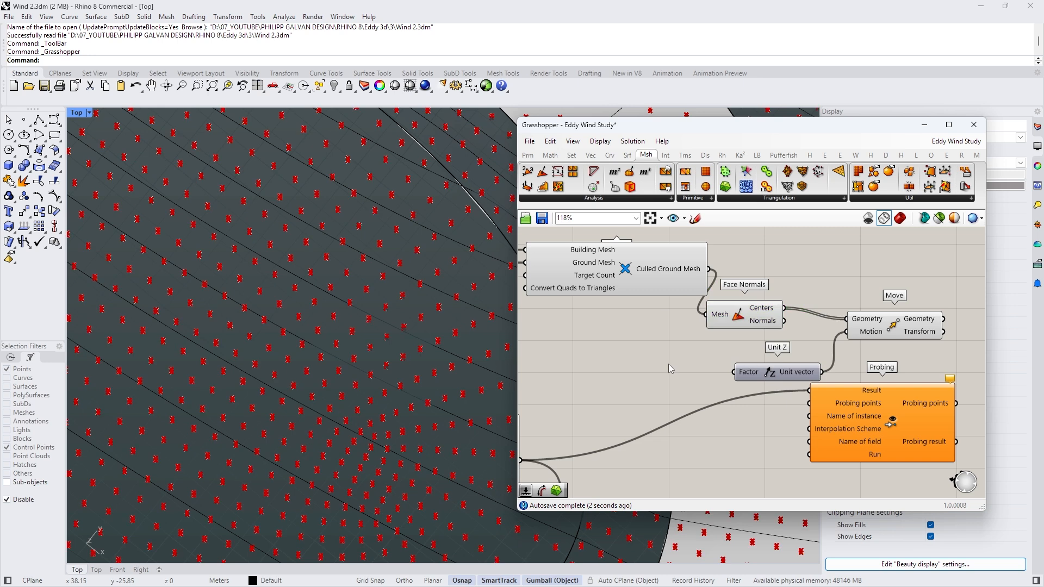
Step: Add a panel with the value 1.7 and connect it to Unit Z's Factor input
double_click(668, 365)
text(p)
double_click(671, 362)
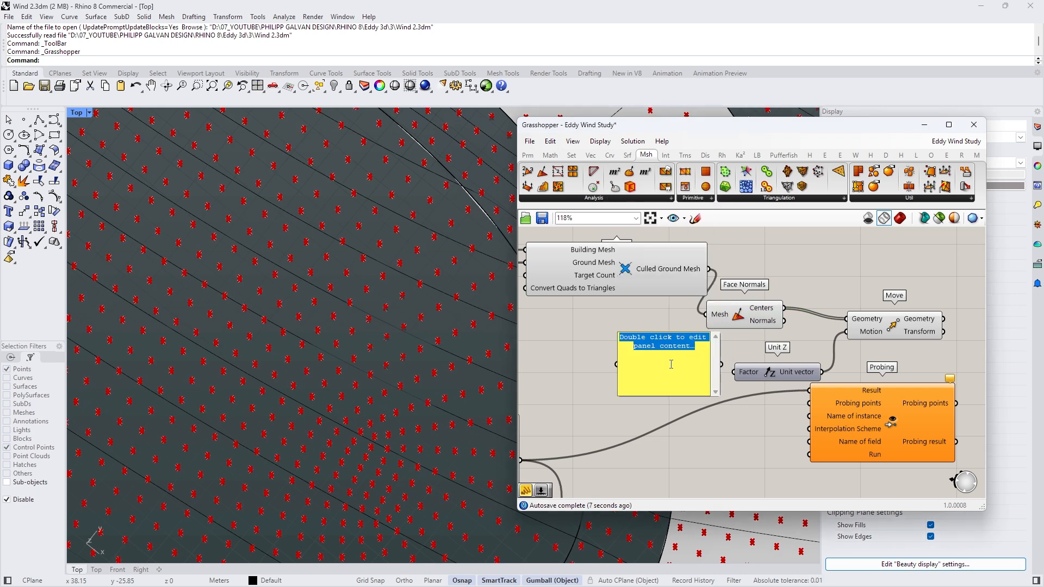
text(1.)
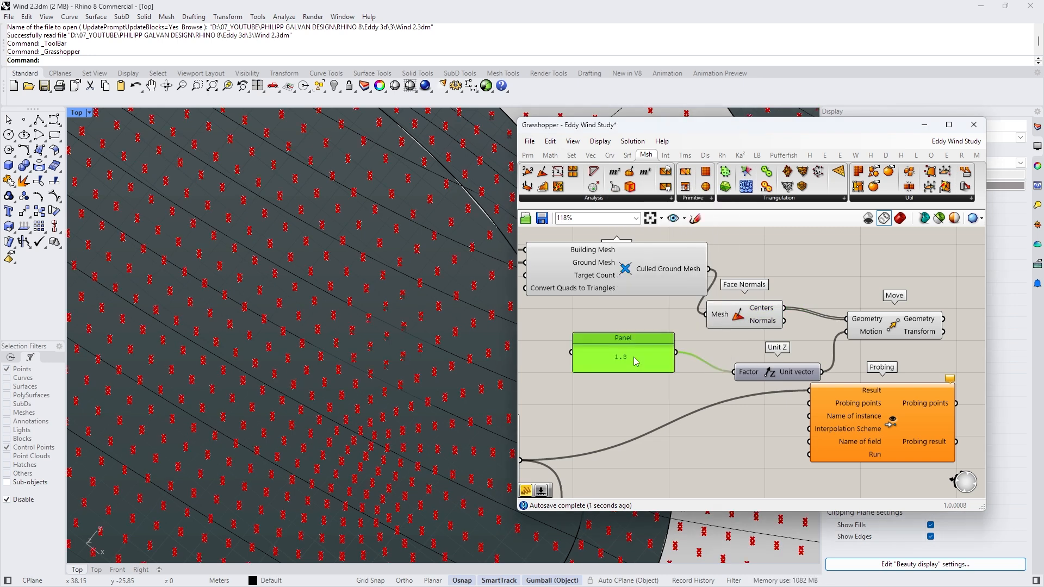
double_click(615, 351)
click(573, 293)
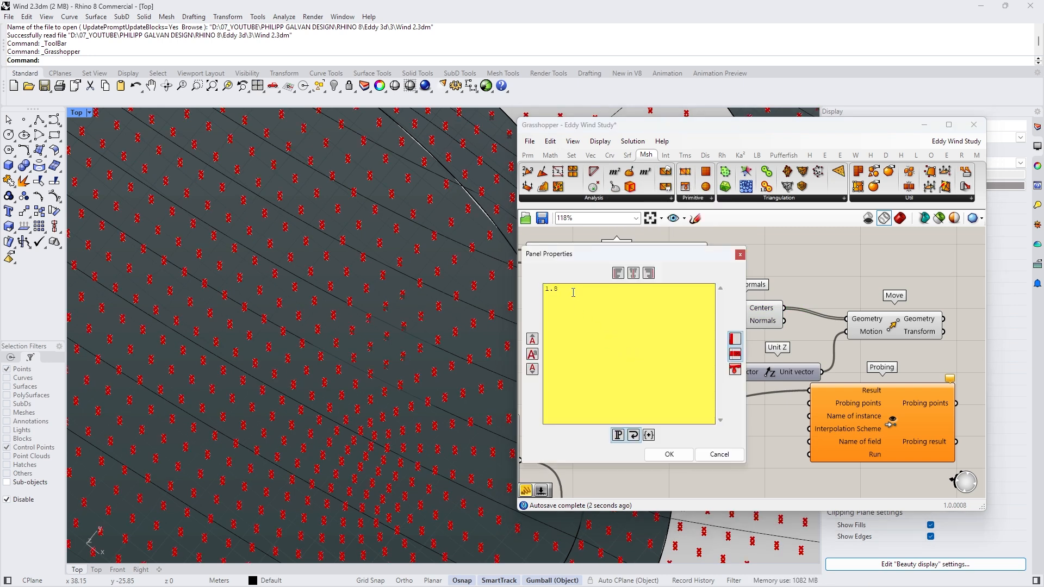
Step: Move the result Probing component farther down and to the right, and line up Unit Z and Move beside Face Normals
scroll(655, 328, down, 5)
click(848, 423)
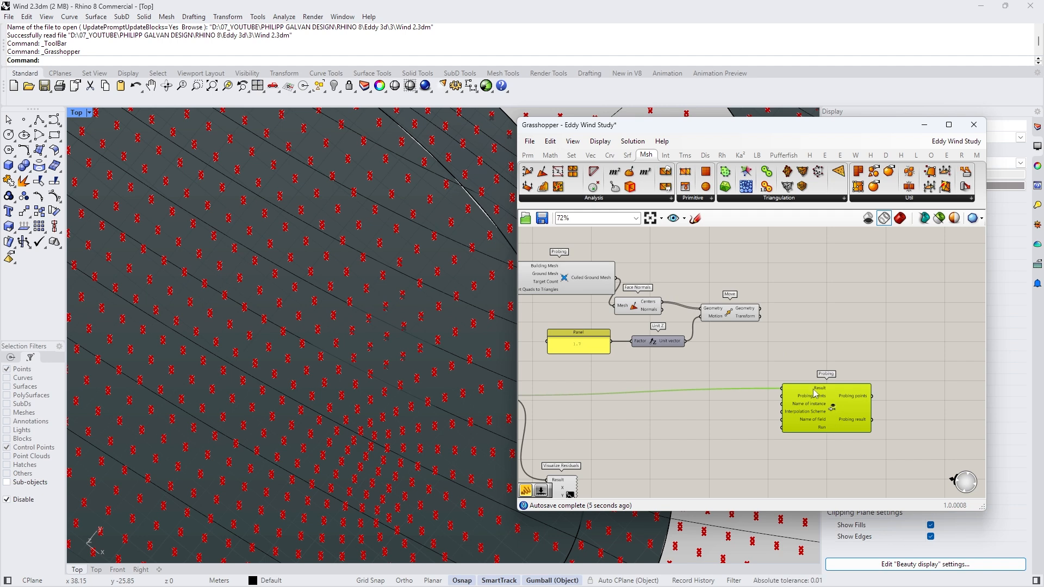
scroll(693, 321, up, 3)
click(645, 352)
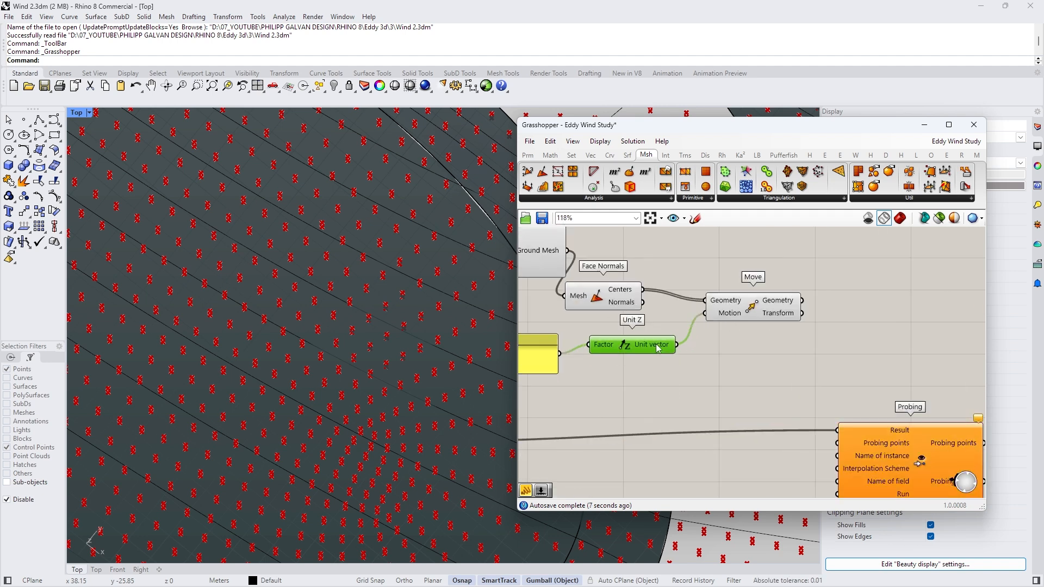
drag(763, 304, 755, 308)
Step: Adjust the Face Normals and Move positions and connect Move's Geometry output to the Probing points input of the result Probing component
mouse_move(781, 314)
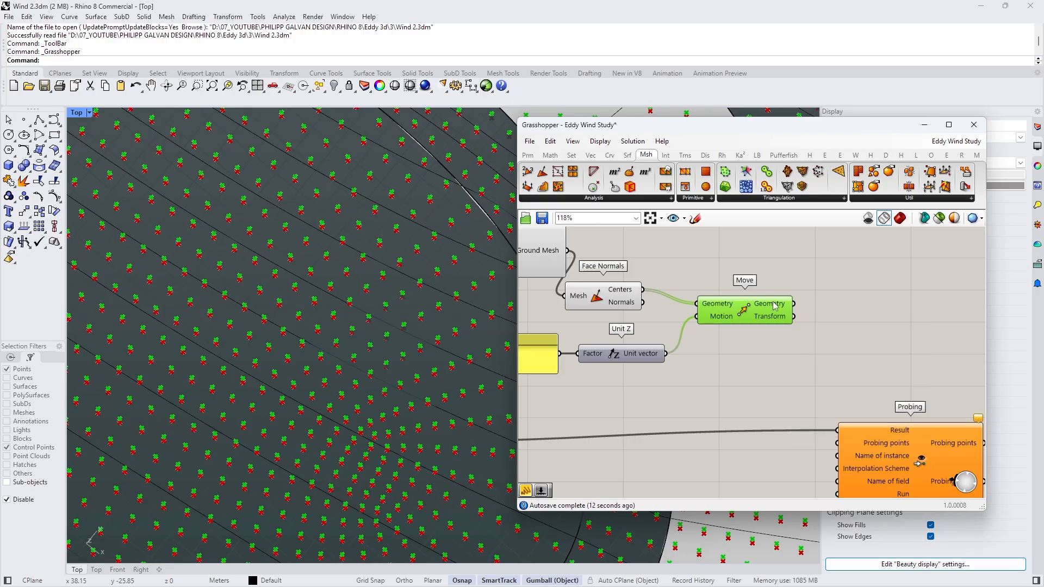
scroll(350, 376, down, 15)
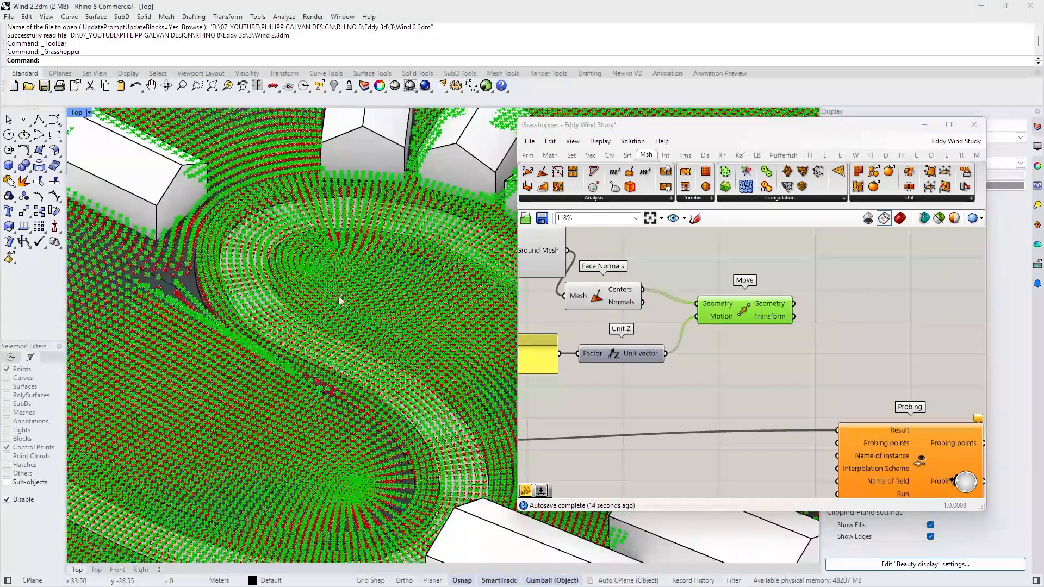
scroll(210, 282, up, 10)
drag(614, 301, 640, 301)
drag(728, 315, 726, 326)
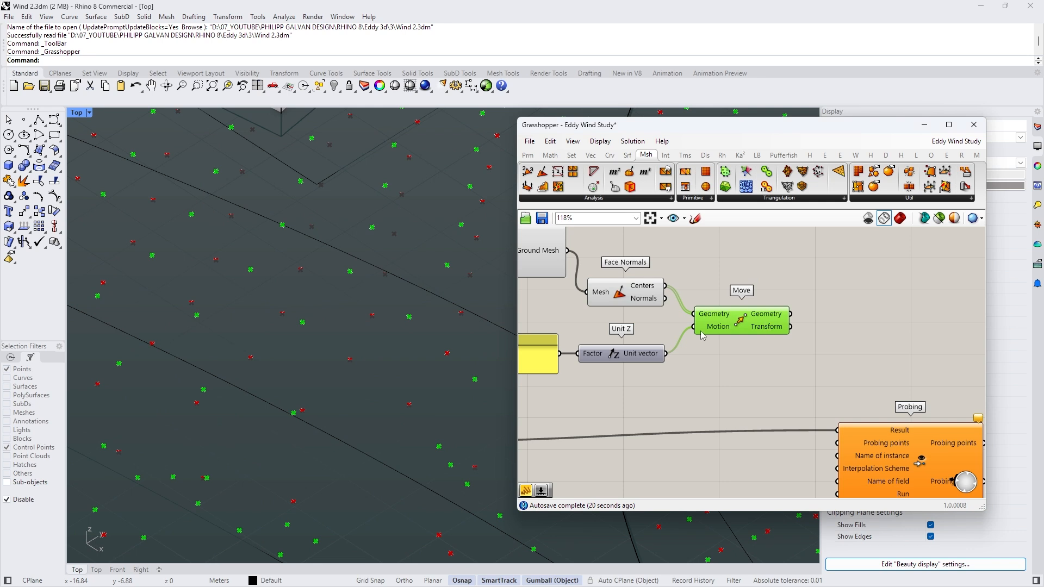
drag(790, 314, 838, 443)
Step: Turn off the viewport preview of the Face Normals and Move components
right_click(716, 319)
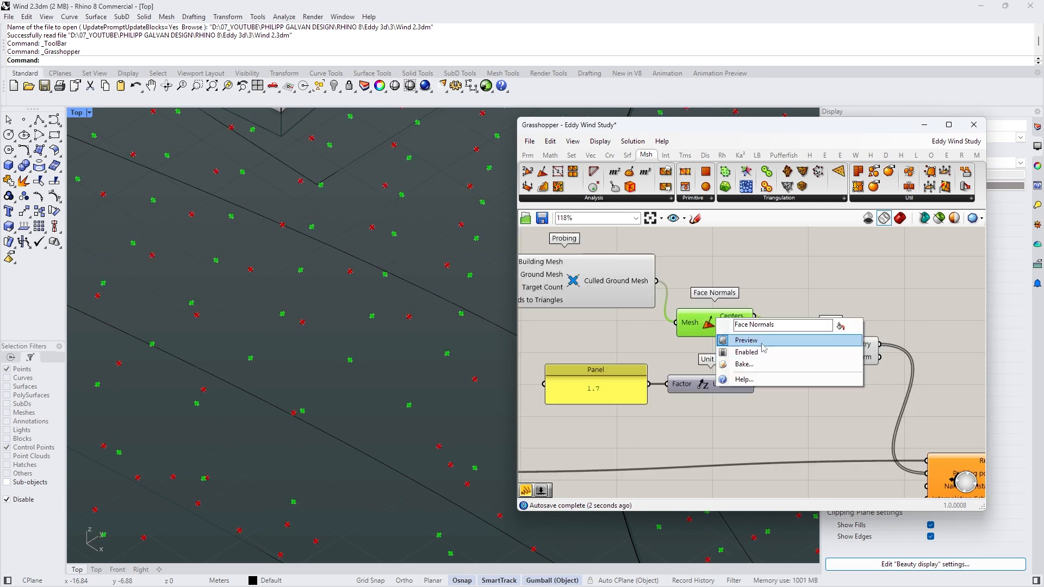
click(762, 341)
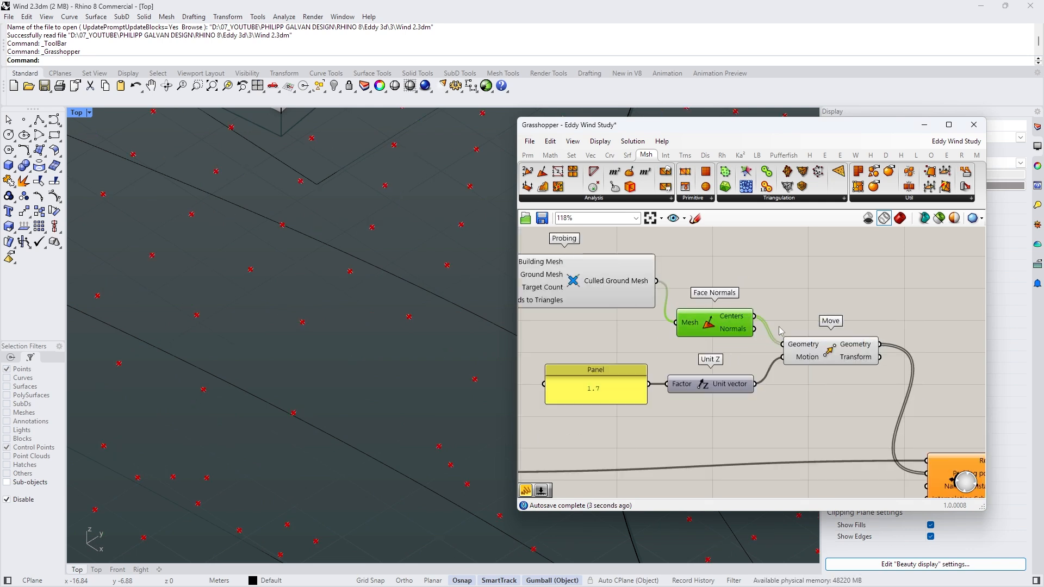
scroll(811, 318, down, 2)
click(830, 345)
right_click(634, 279)
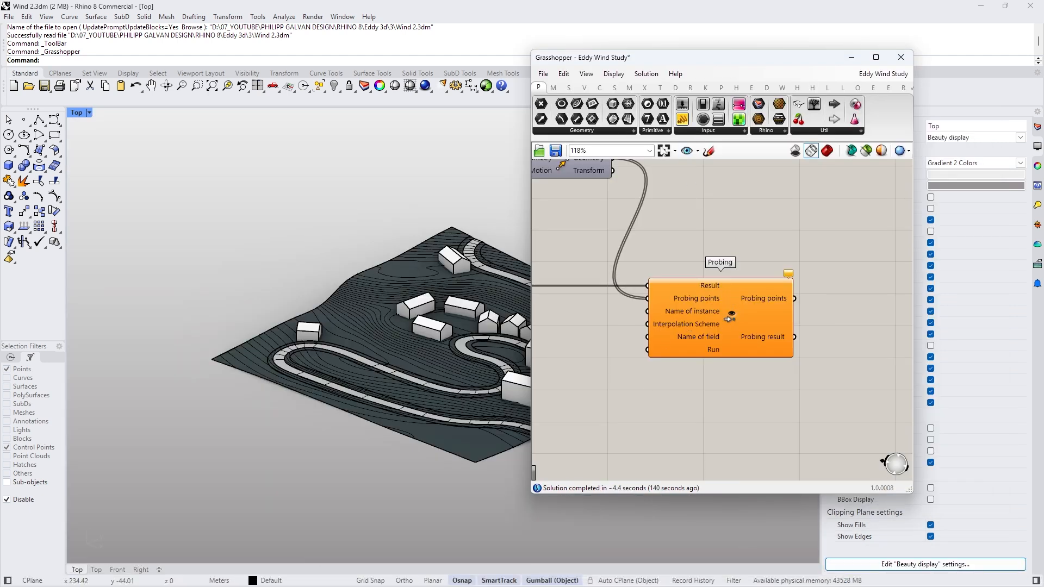
Step: Shift the result Probing component right, add a panel reading "probes", and connect it to Name of instance
drag(682, 119, 580, 331)
drag(676, 325, 726, 321)
click(559, 306)
double_click(622, 303)
text(probes)
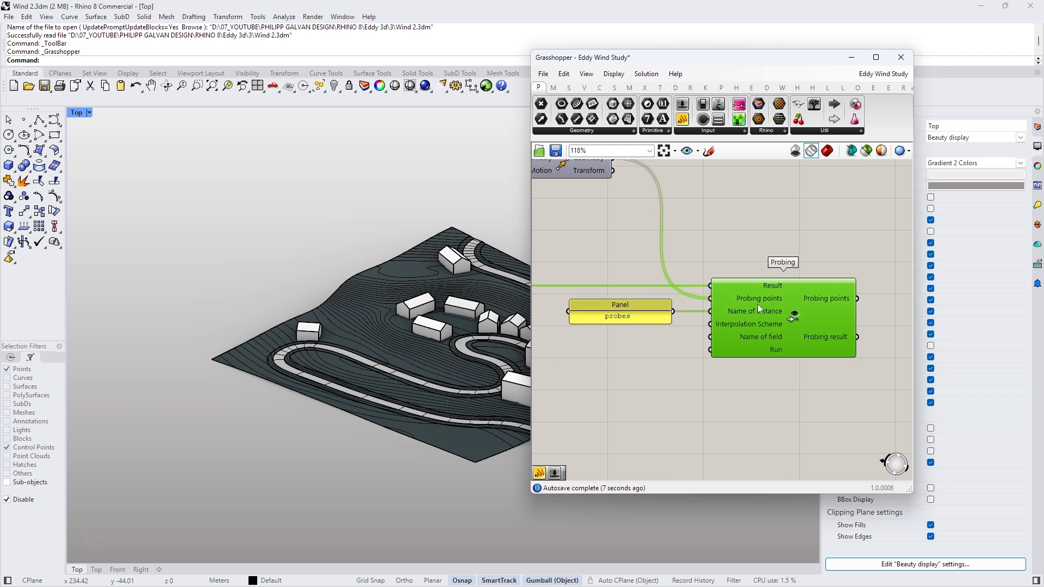
mouse_move(777, 325)
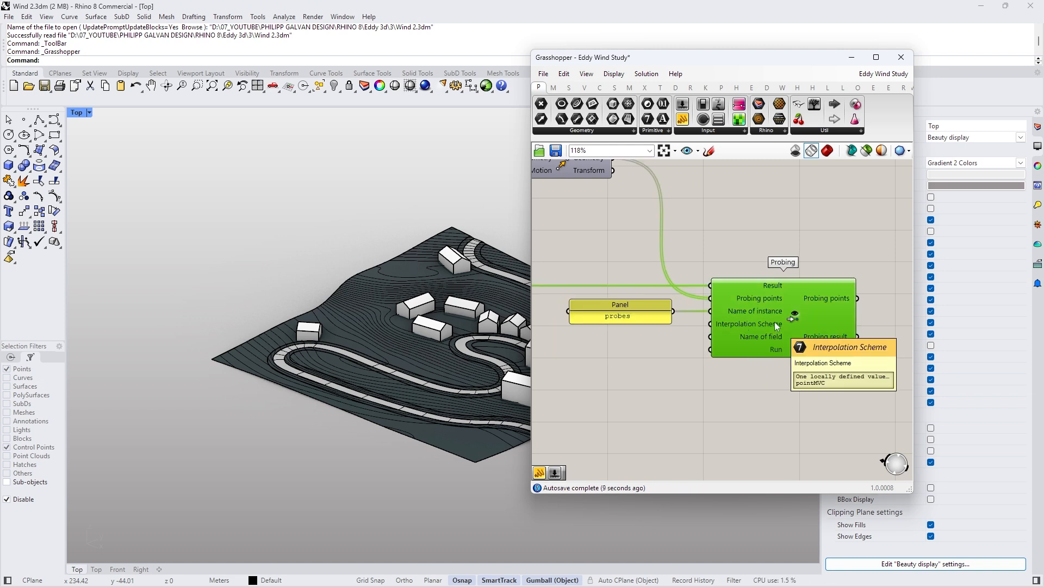
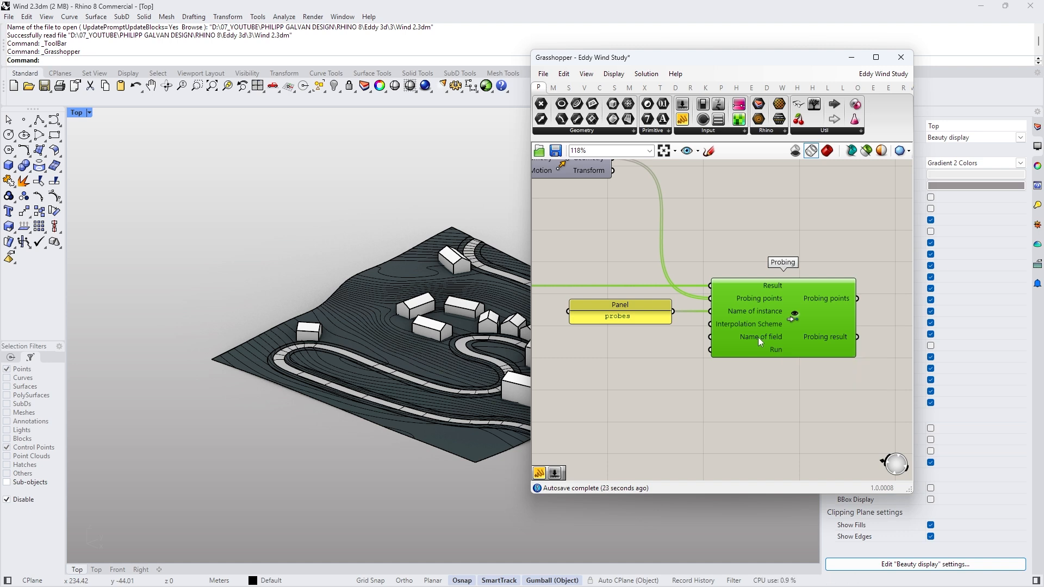
Step: Add a Button component and connect it to the Run input of the result Probing component
double_click(650, 404)
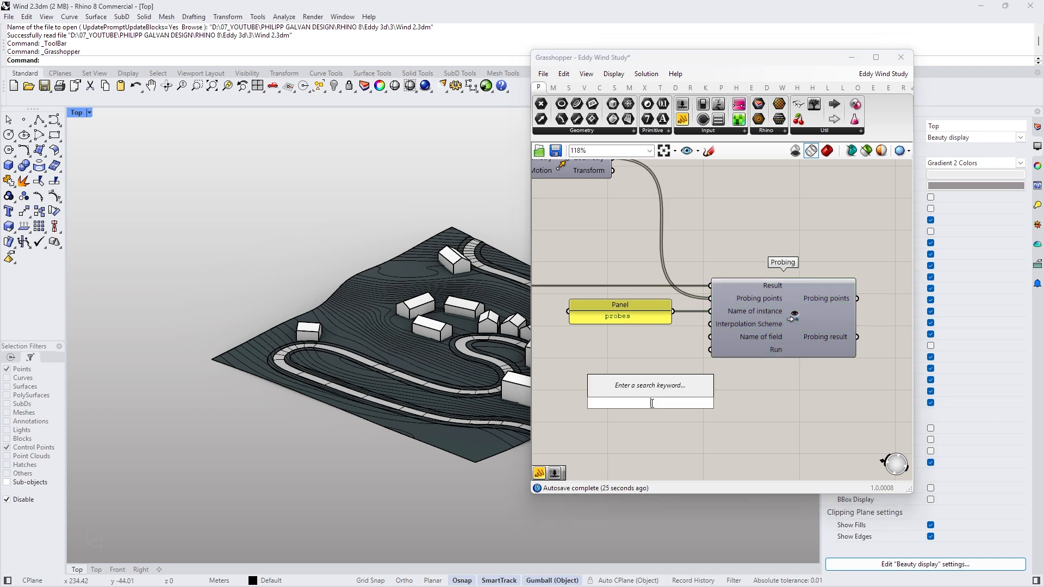
text(button)
key(Return)
drag(641, 407, 710, 350)
drag(589, 347, 609, 330)
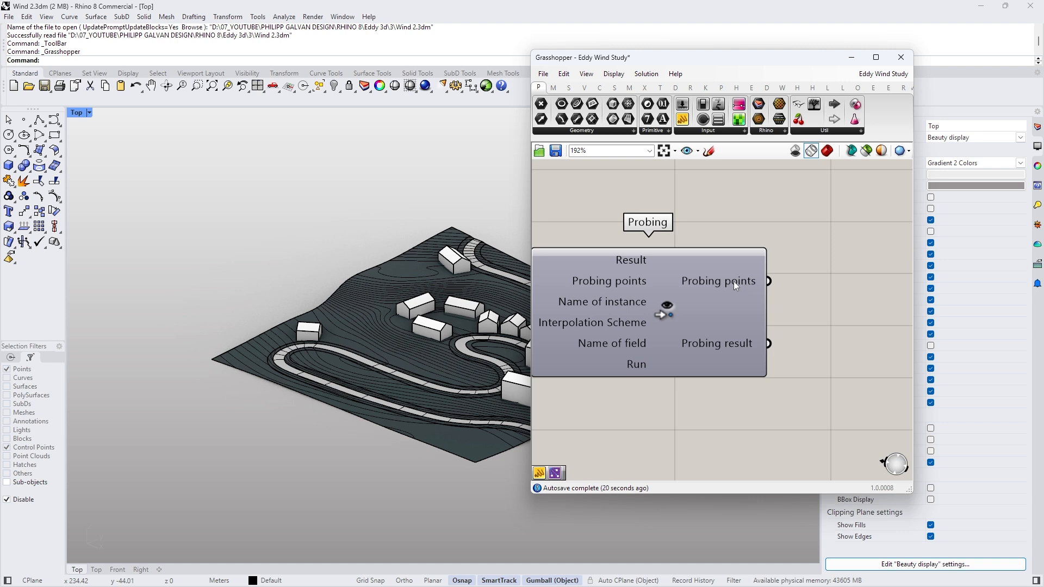
Step: Inspect the Probing points and Probing result outputs of the result Probing component
mouse_move(733, 282)
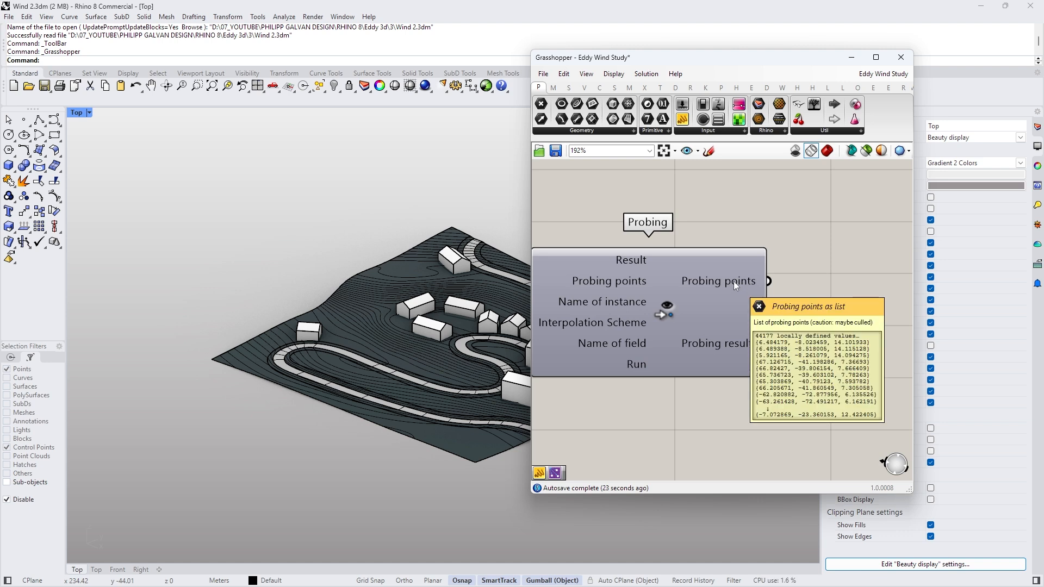
scroll(733, 282, down, 5)
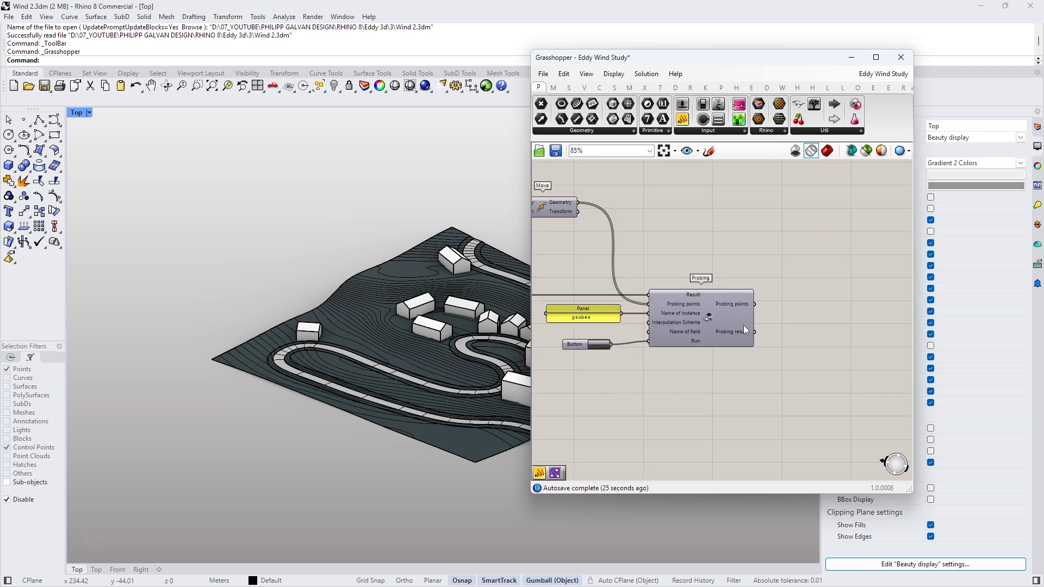
scroll(684, 267, up, 3)
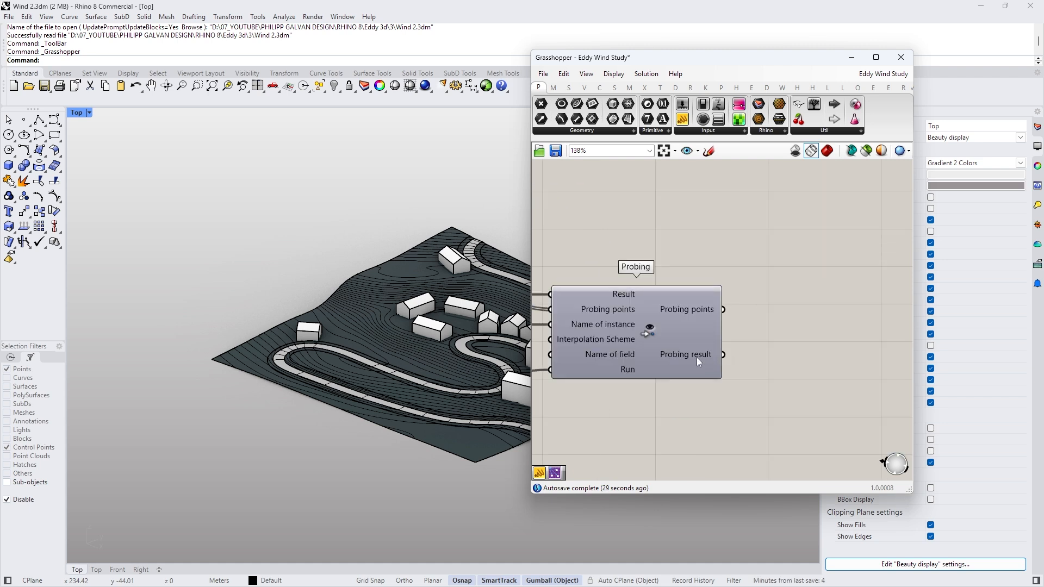
mouse_move(697, 357)
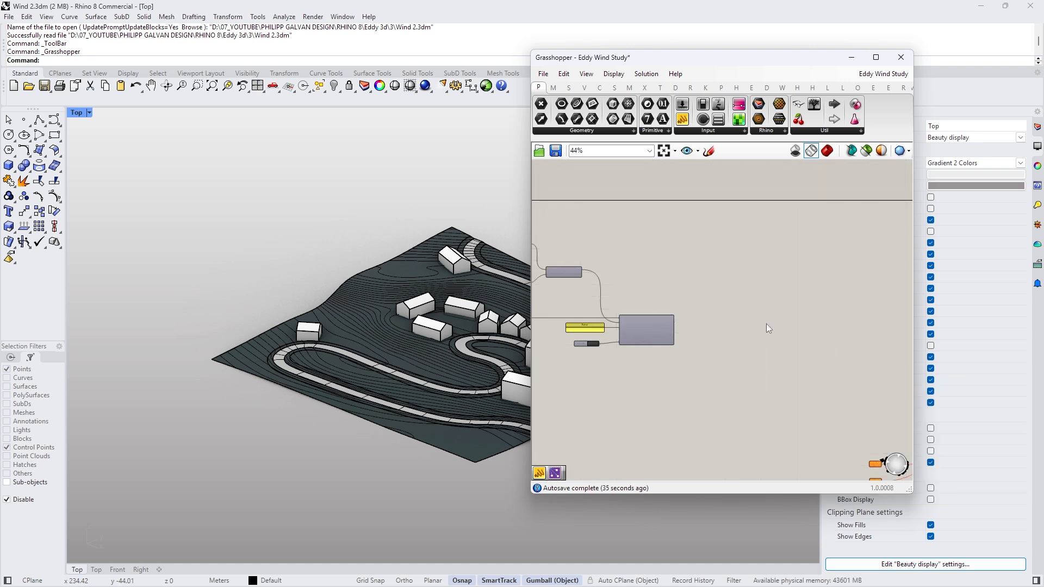
scroll(750, 324, up, 3)
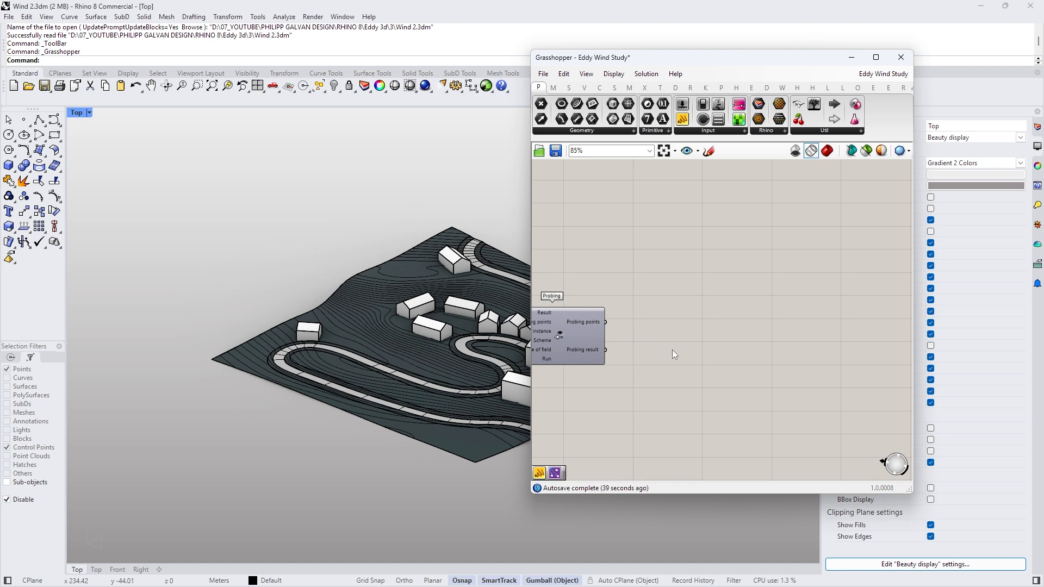
Step: Add a Vector Display Ex component right of Probing, connecting Probing points to Point and Probing result to Vector
click(584, 88)
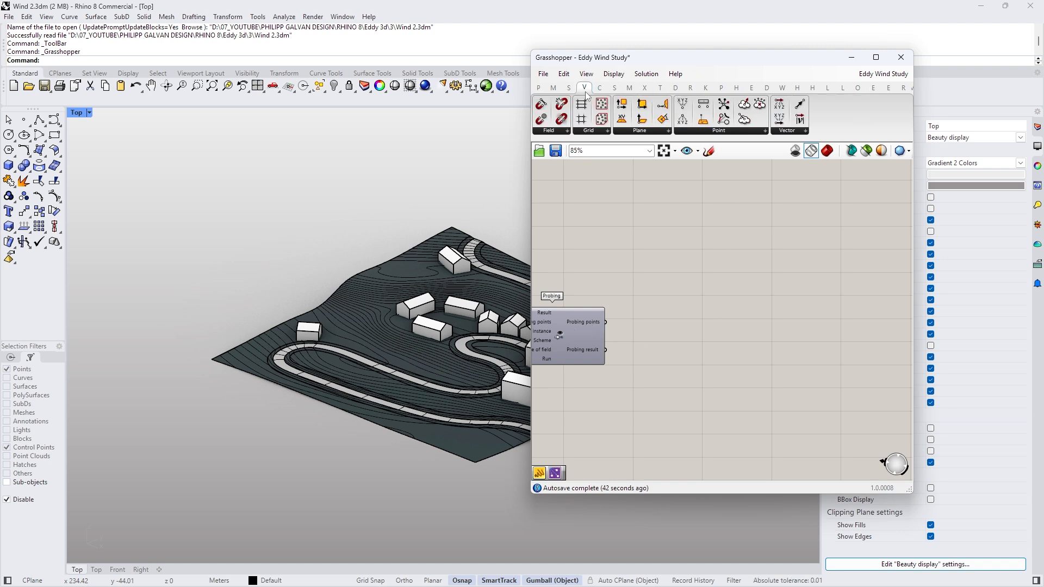
click(790, 132)
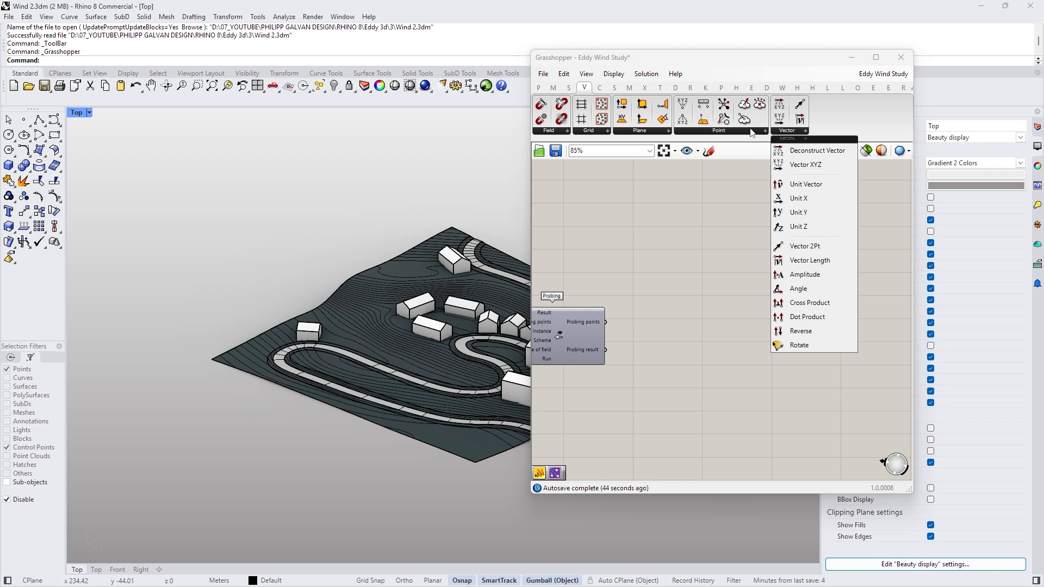
click(629, 87)
click(644, 87)
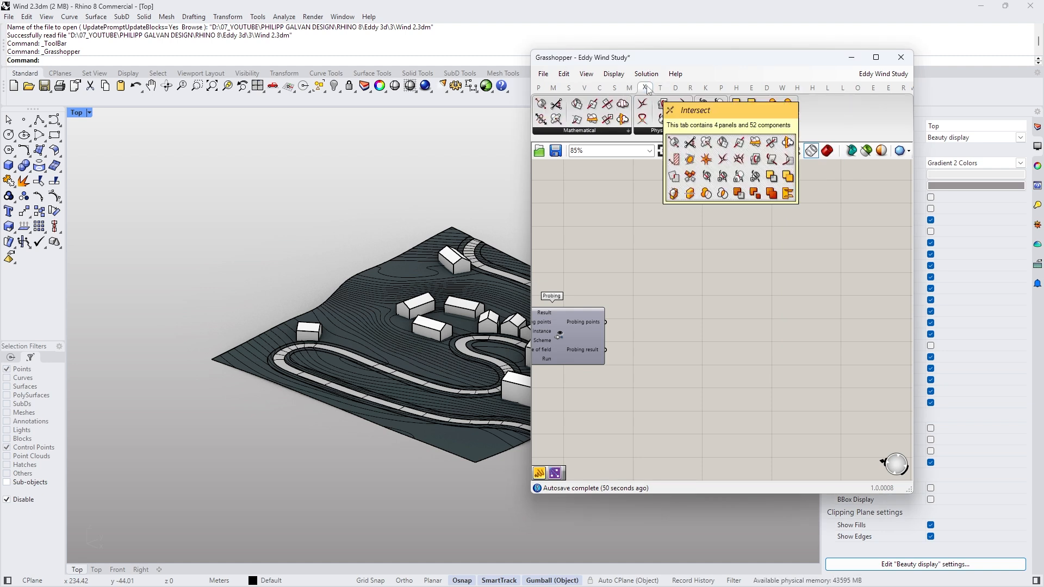
click(659, 88)
click(615, 88)
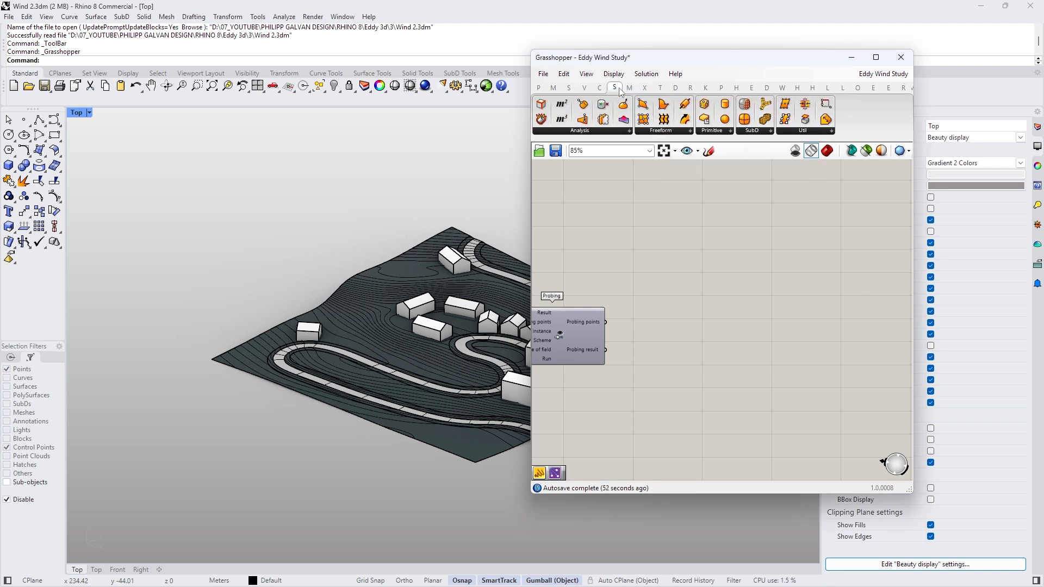
click(675, 87)
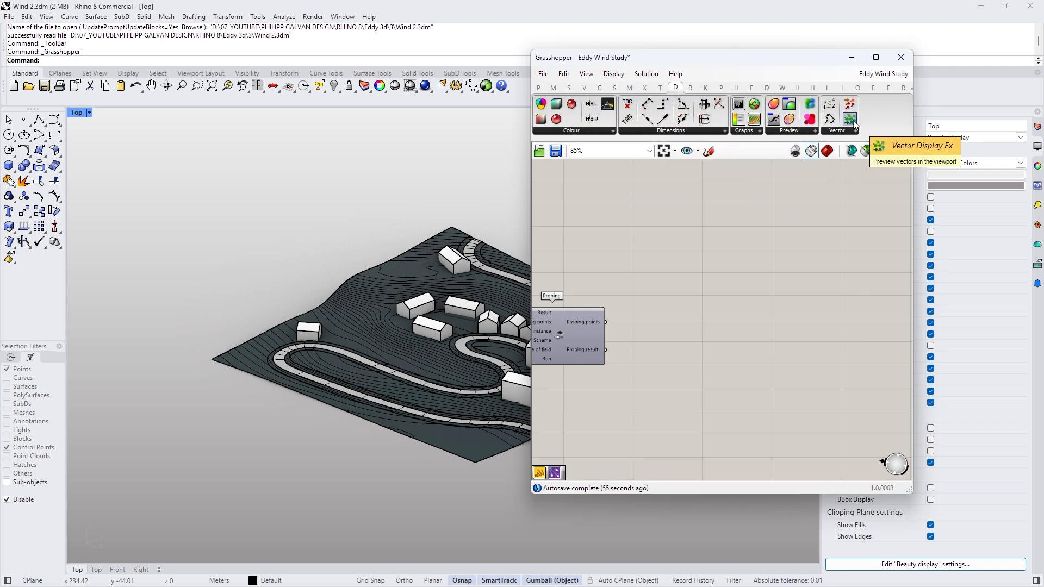
drag(850, 119, 850, 175)
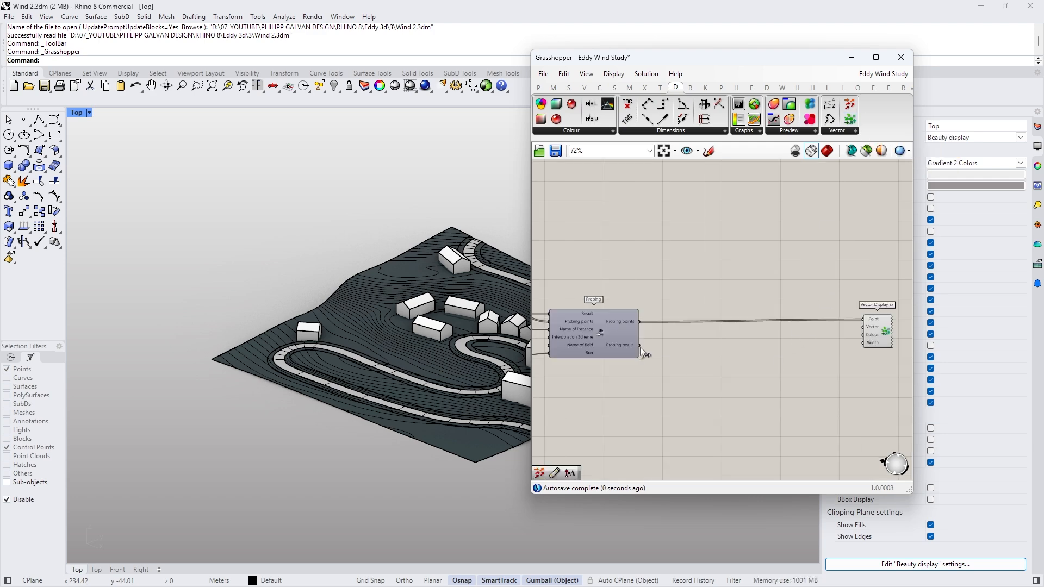
drag(640, 347, 863, 327)
Step: Examine the wind vectors drawn over the terrain and around the houses in the Rhino viewport
scroll(332, 335, down, 2)
scroll(444, 337, up, 8)
scroll(445, 333, down, 6)
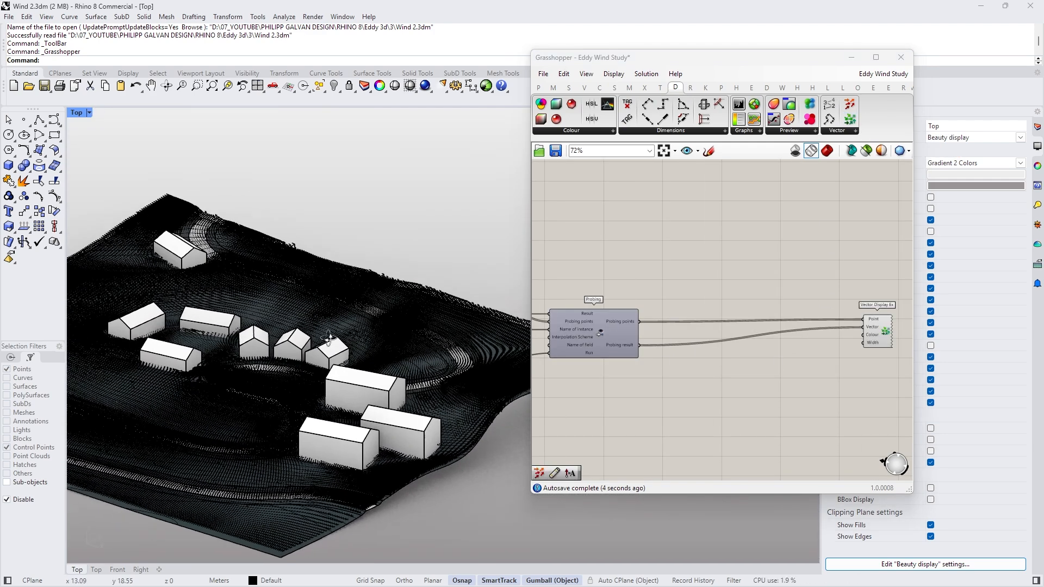
right_drag(329, 338, 330, 344)
scroll(462, 447, up, 8)
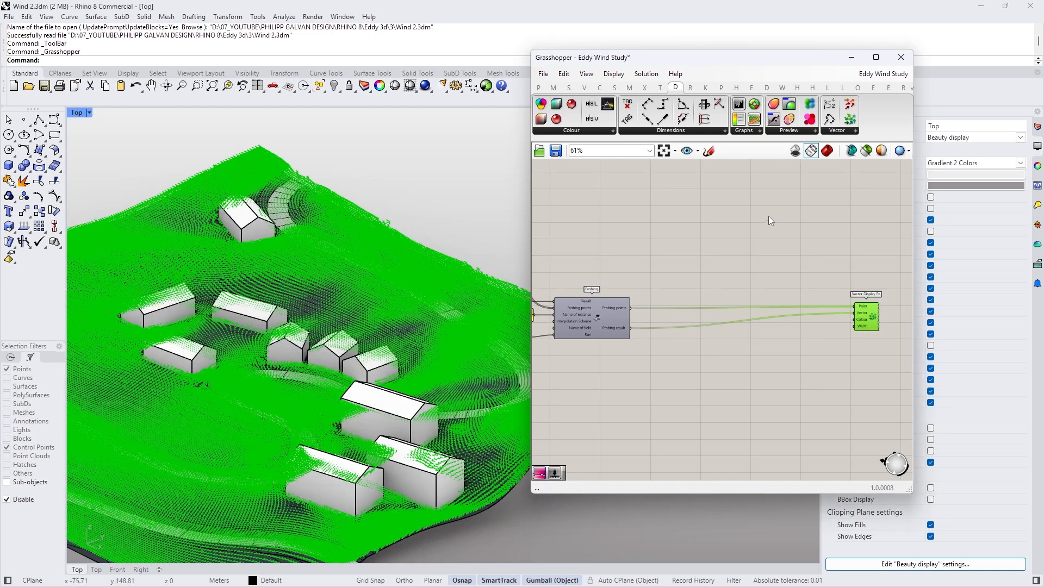
Step: Place an Eddy3D Templates component above the wires between Probing and Vector Display Ex
click(700, 227)
click(751, 87)
click(538, 116)
click(553, 133)
click(723, 244)
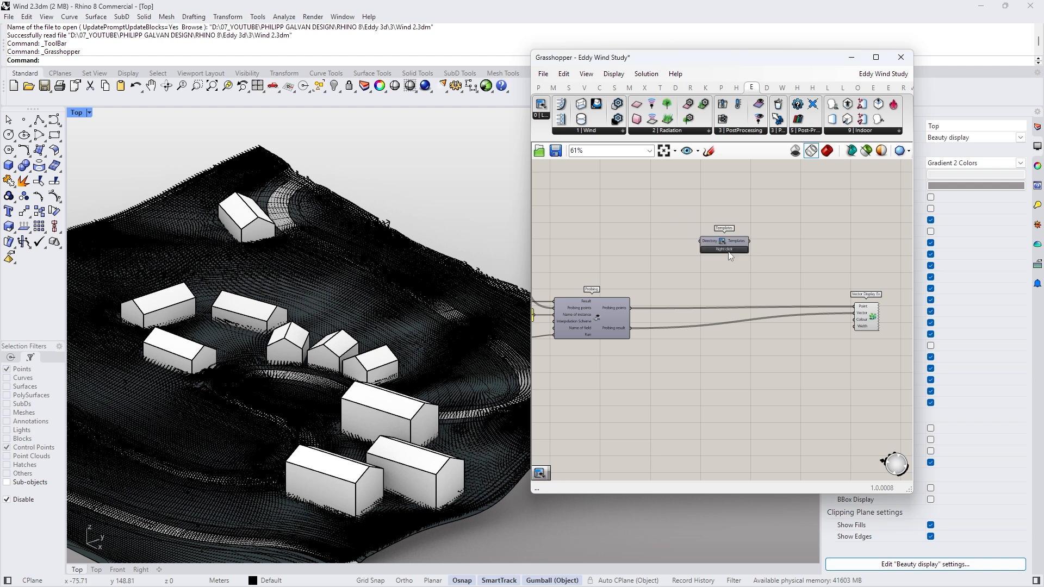
Step: Load the 2_VisualizeWindVectors template and move its components below the existing Vector Display Ex
right_click(730, 255)
mouse_move(766, 258)
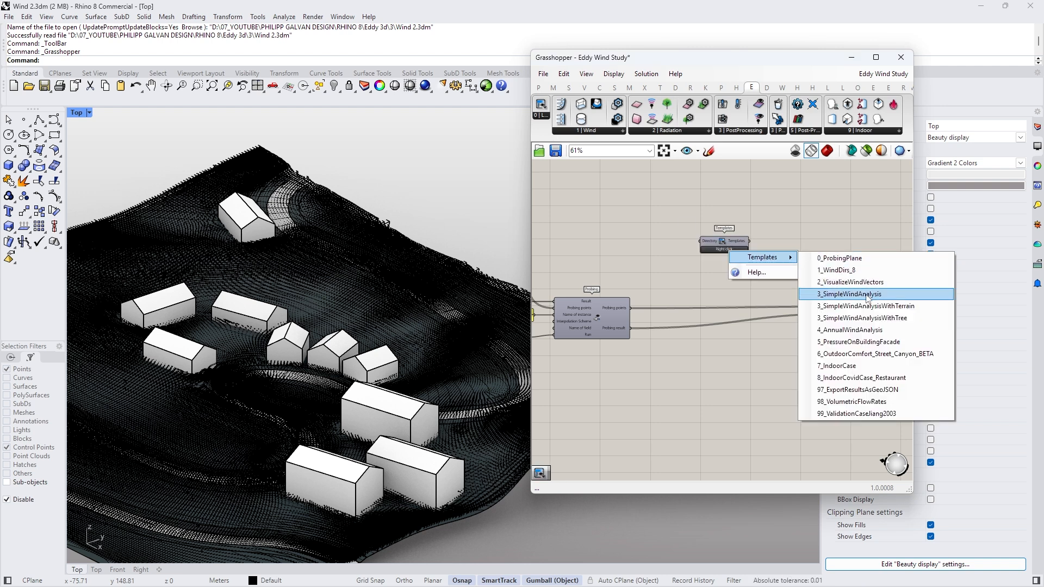
click(883, 282)
scroll(707, 241, down, 3)
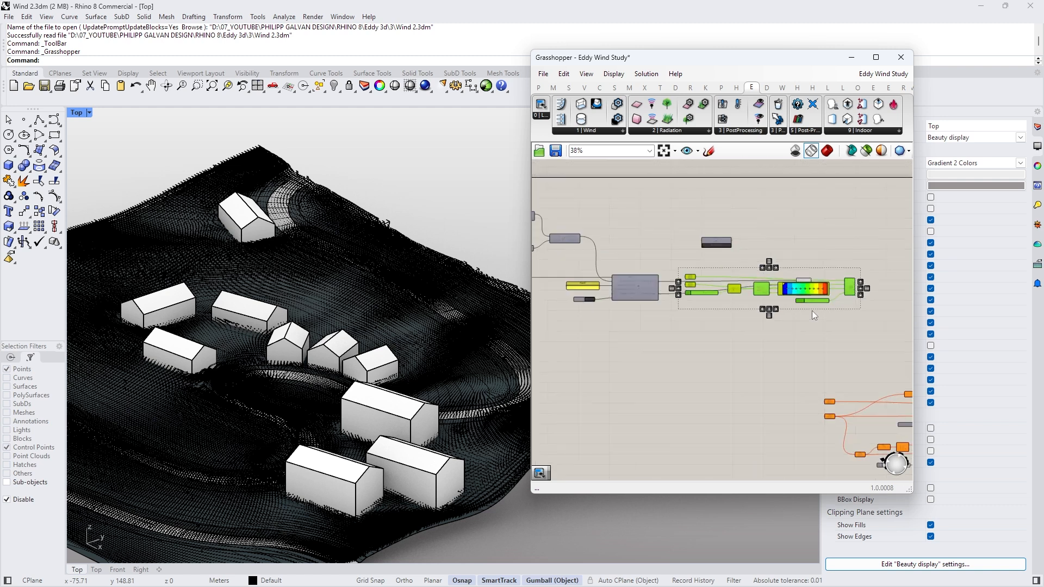
scroll(810, 309, up, 2)
drag(735, 276, 721, 345)
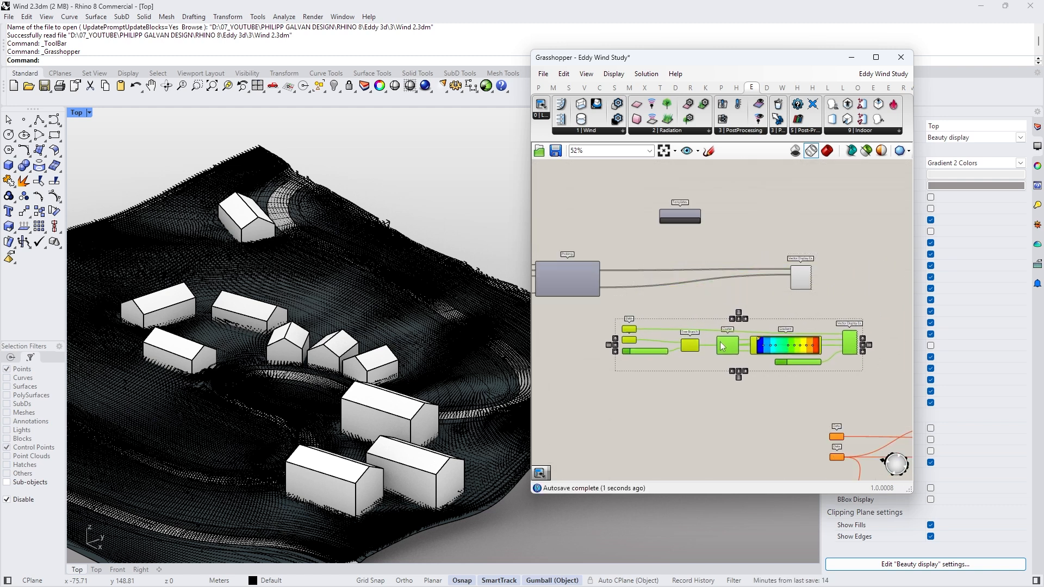
click(769, 280)
scroll(614, 328, up, 2)
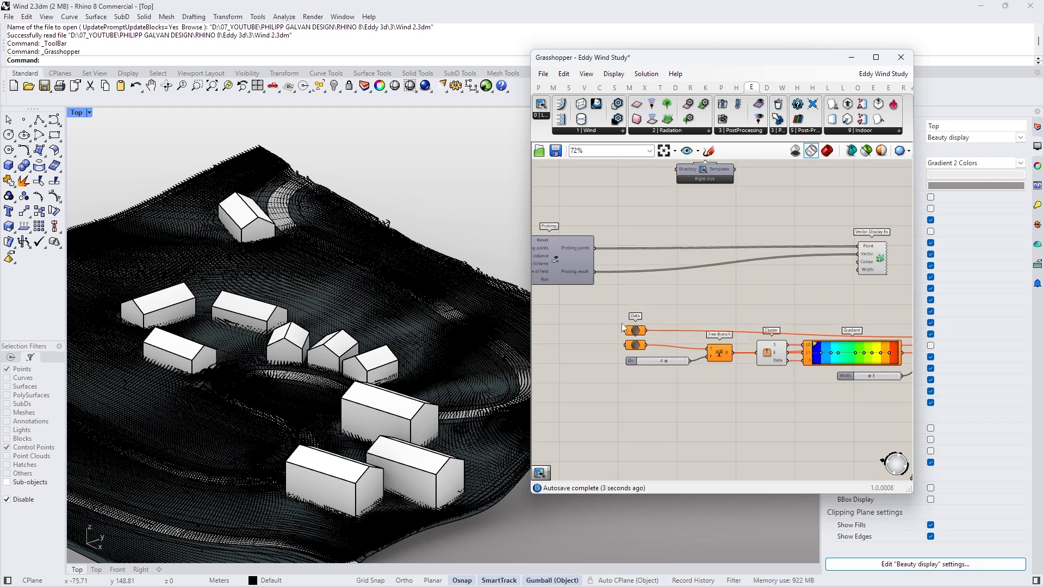
scroll(640, 312, down, 2)
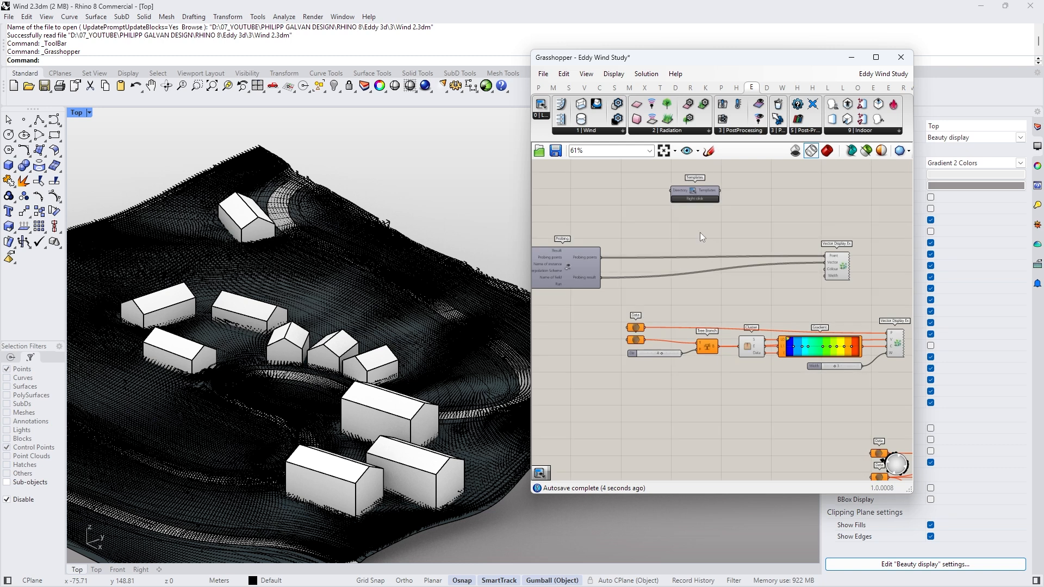
Step: Delete the Templates component and move the upper Vector Display Ex farther right, above the template's own Vector Display Ex
click(695, 190)
key(Delete)
drag(843, 265, 889, 257)
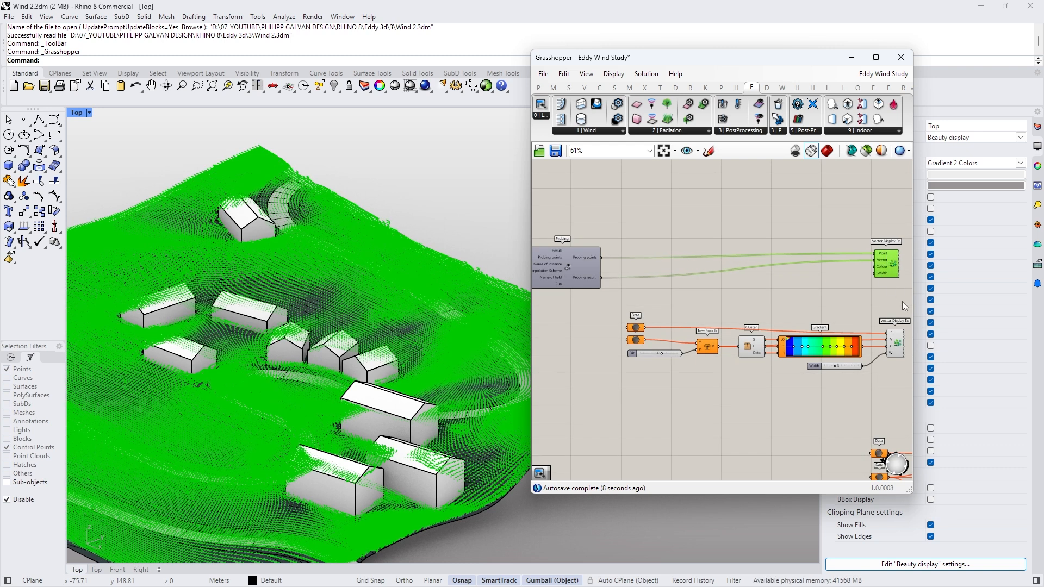
Step: Compare the upper Vector Display Ex with the template's one, spacing out the template's Width slider and Cluster to read their connections
scroll(810, 321, up, 1)
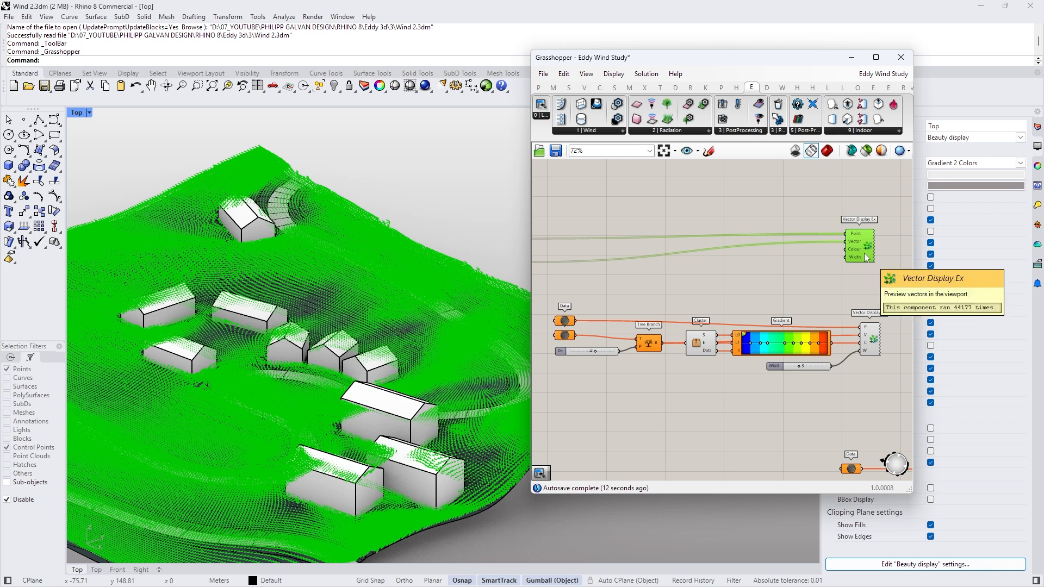
drag(816, 365, 804, 382)
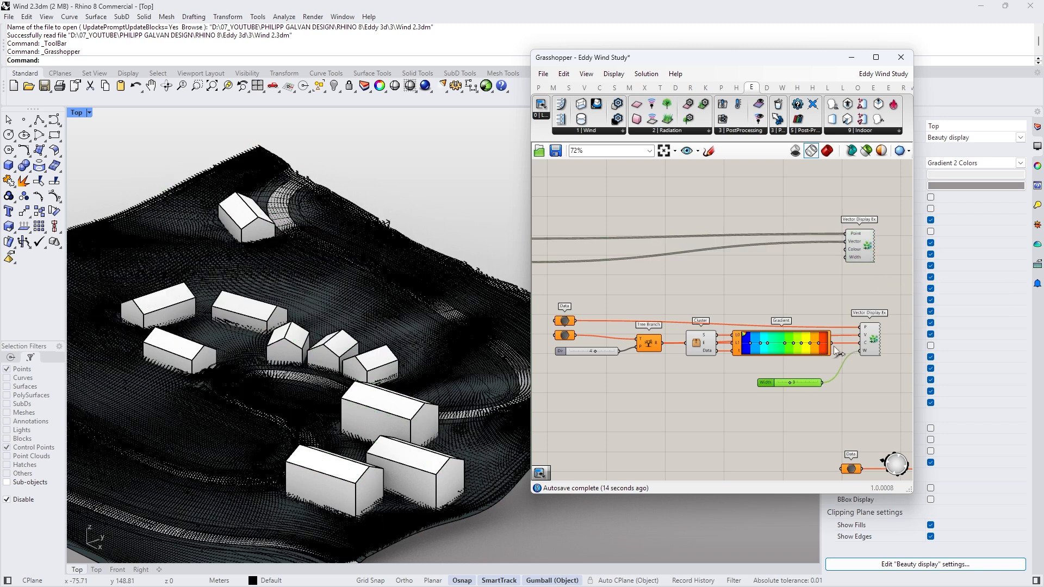
click(862, 247)
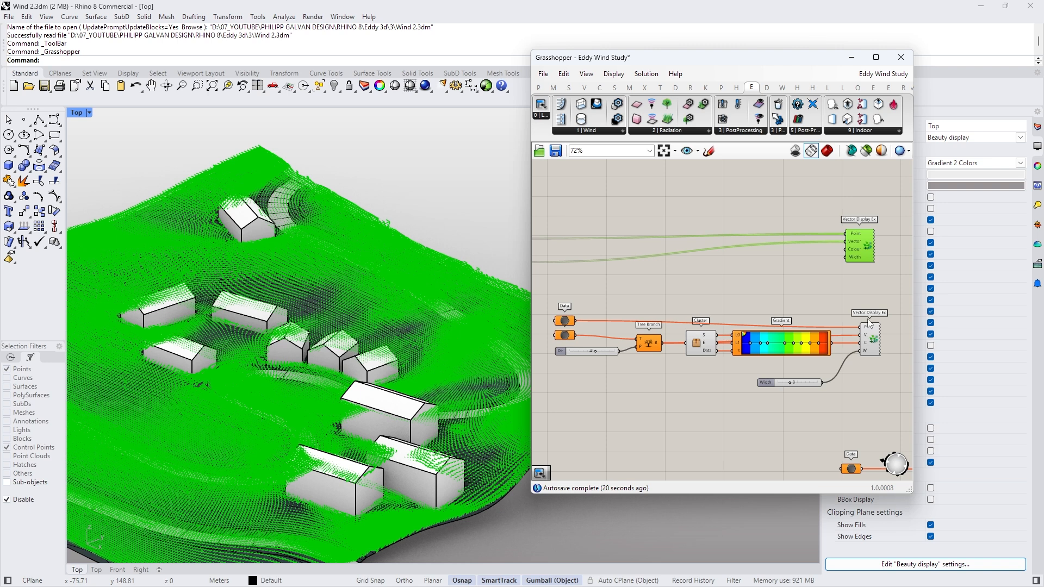
mouse_move(697, 343)
mouse_down()
mouse_move(688, 361)
mouse_move(692, 353)
mouse_up()
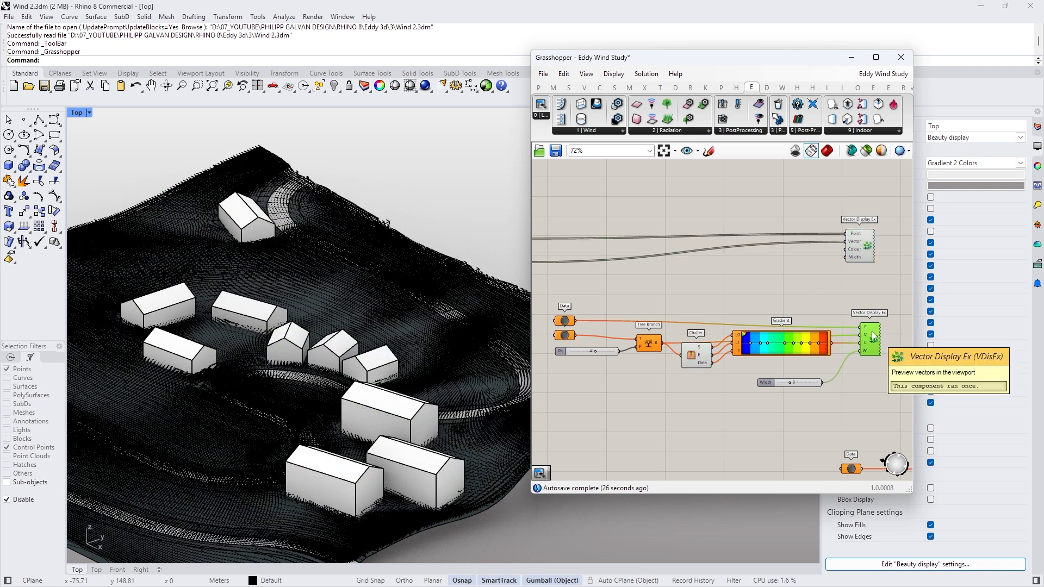
scroll(872, 337, up, 2)
click(870, 360)
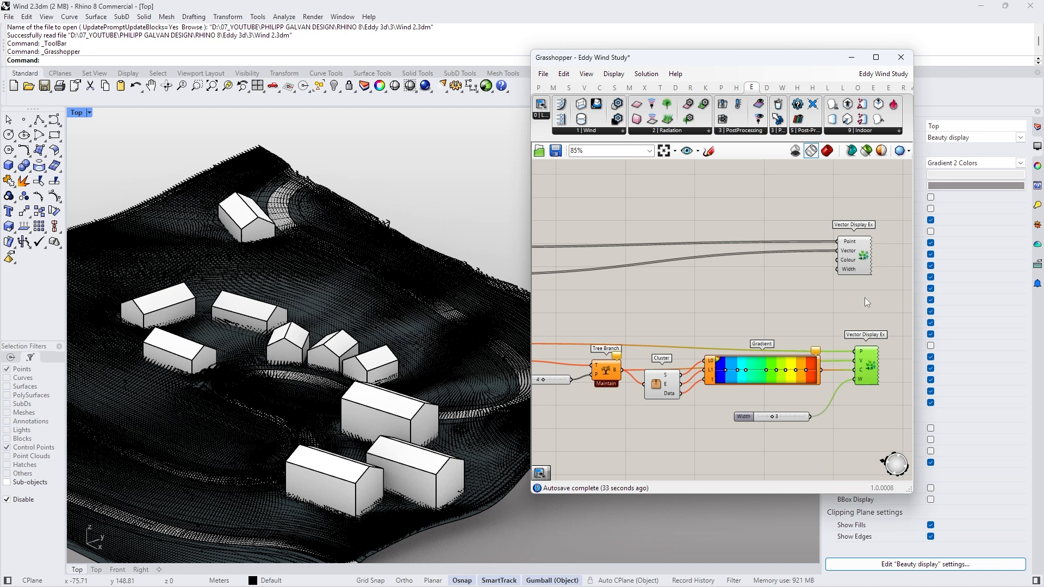
click(864, 259)
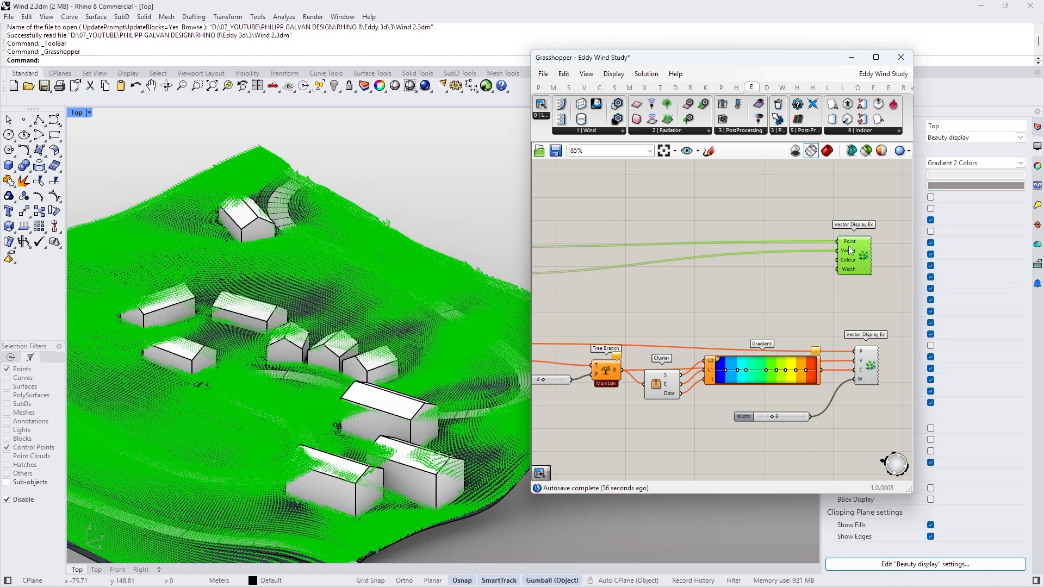
click(859, 299)
Step: Cut the template's Width slider, paste it beside the upper Vector Display Ex and connect it to the Width input
click(752, 415)
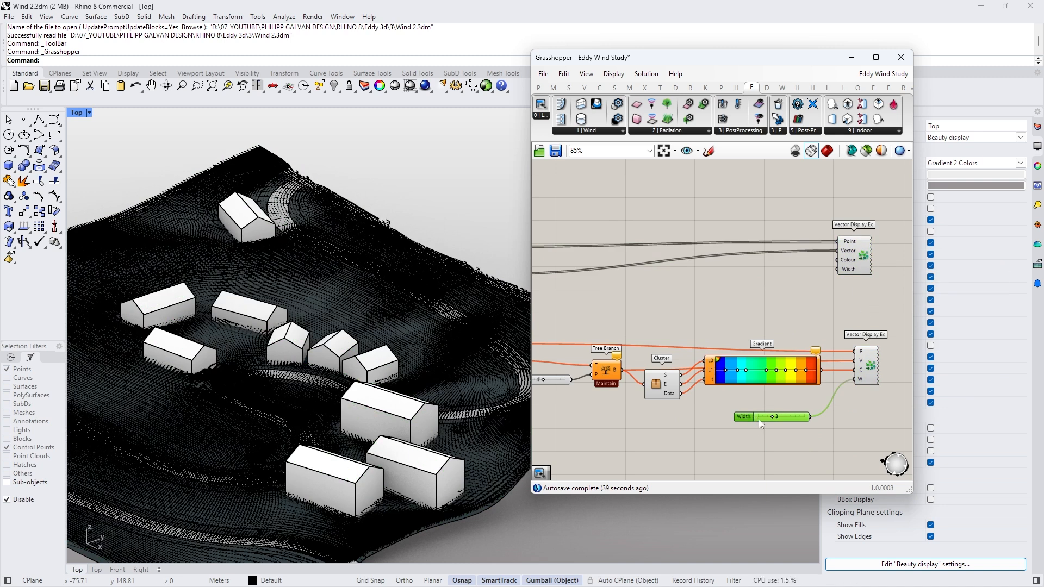
key(ctrl+x)
key(ctrl+v)
drag(802, 291, 837, 269)
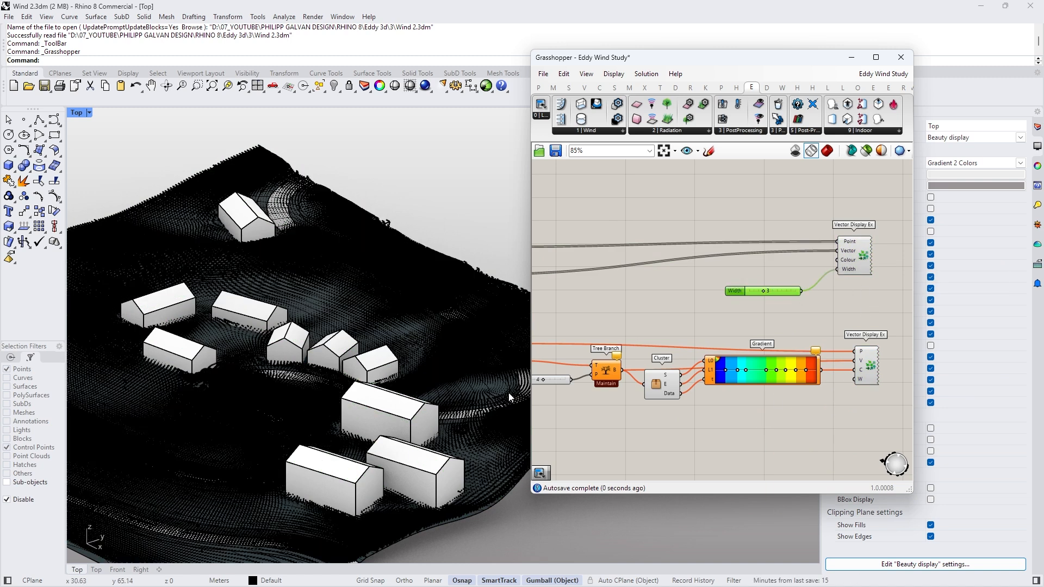
Step: Set the vector Width slider to 2, with the Rhino view close in on the wind arrows
scroll(459, 397, up, 8)
drag(763, 291, 757, 291)
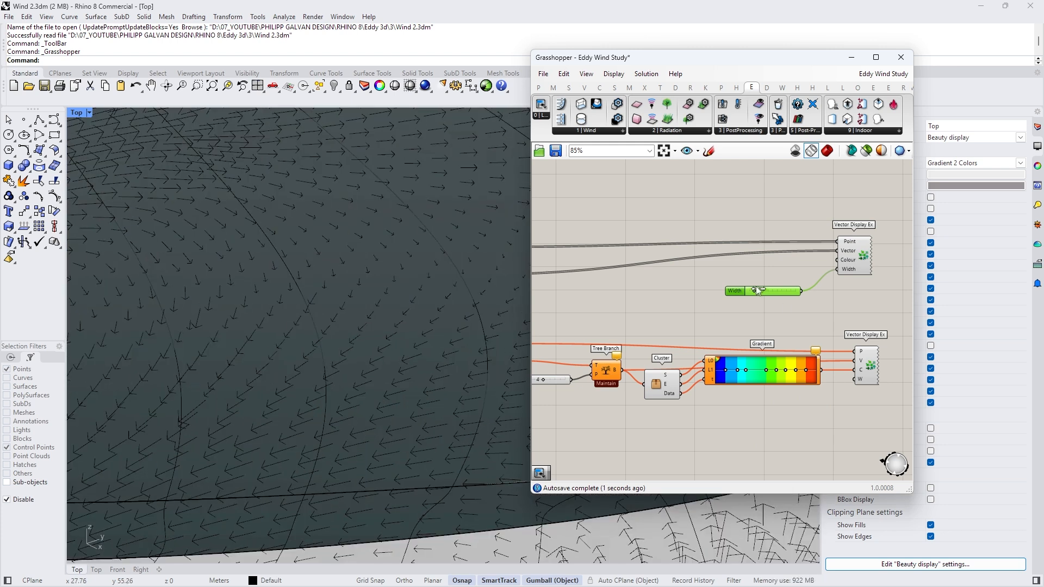
click(796, 323)
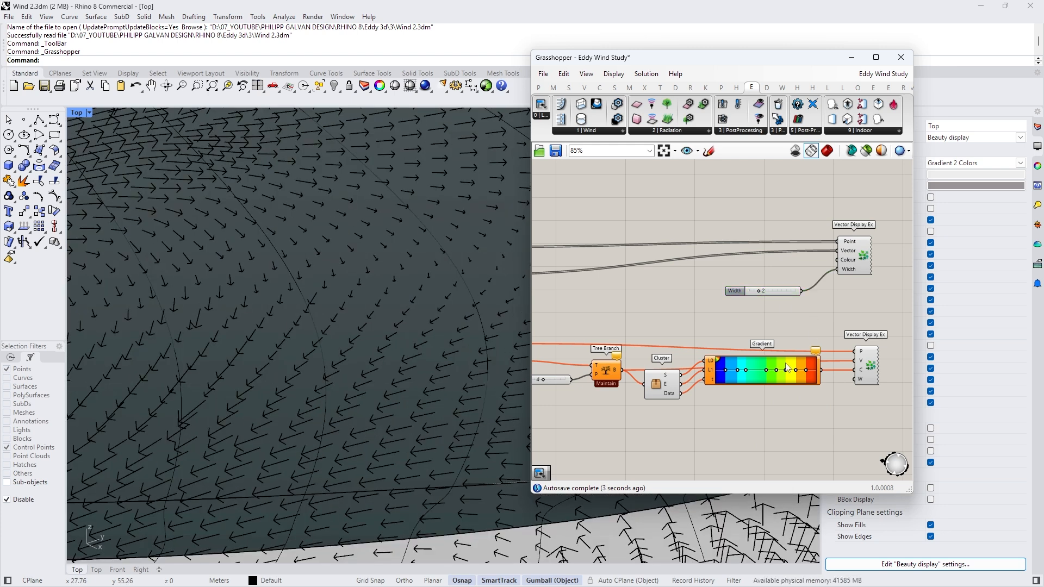
Step: Move the upper Vector Display Ex together with its Width slider farther right to make room for the gradient components
right_drag(691, 393, 737, 385)
click(655, 363)
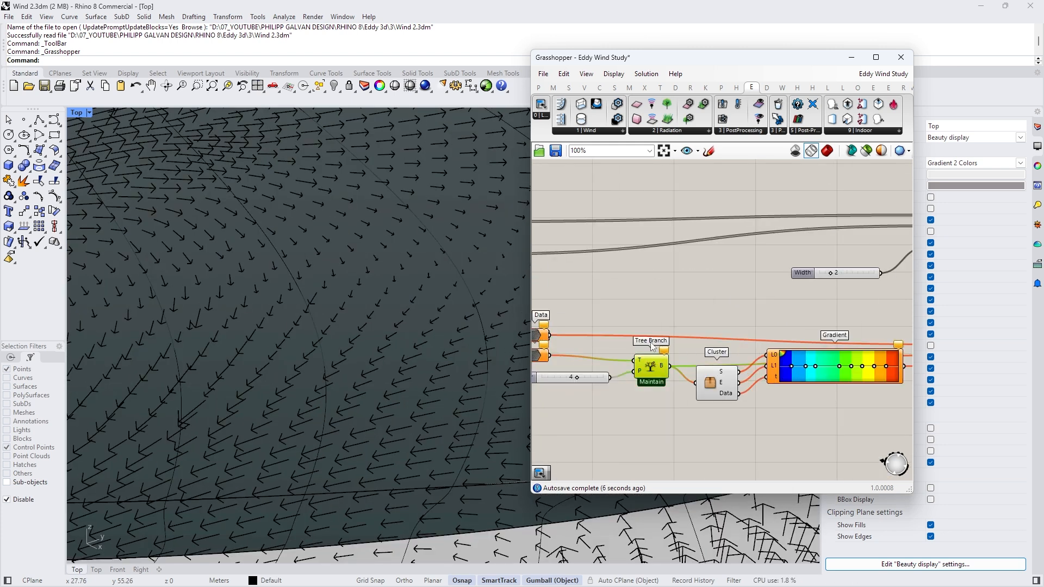
scroll(661, 346, down, 3)
drag(729, 258, 841, 325)
drag(809, 291, 845, 291)
click(731, 296)
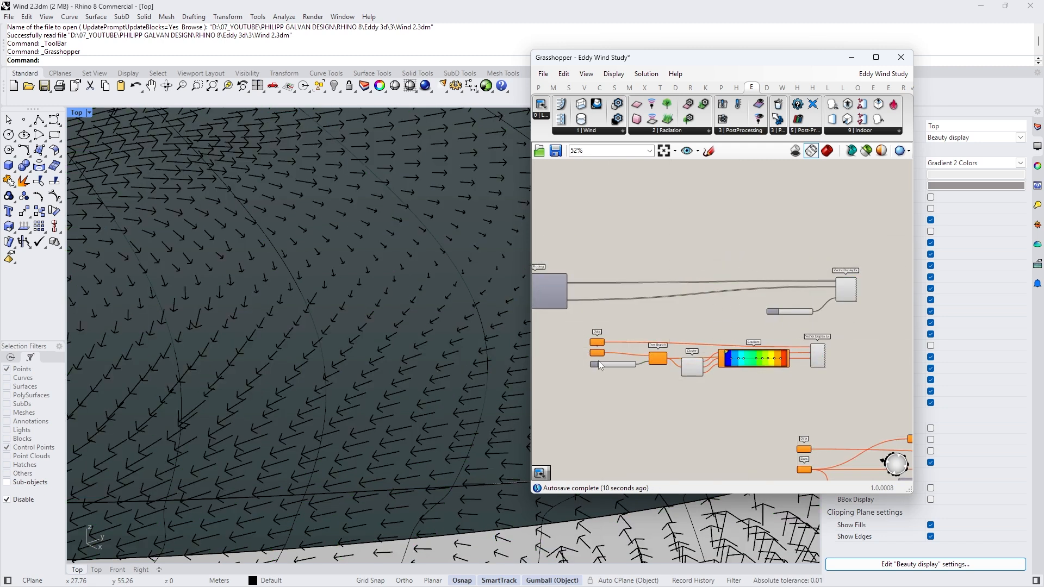
Step: Move both template Data parameters beside Probing, routing Probing points through the first into Point and feeding Probing result into the second
scroll(568, 358, up, 4)
drag(623, 327, 682, 276)
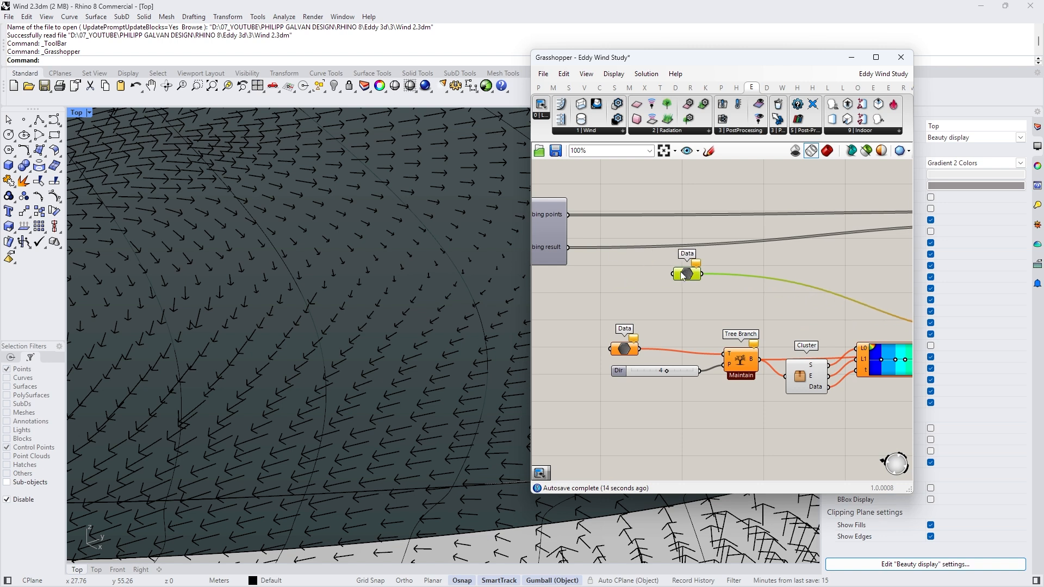
drag(568, 214, 672, 273)
scroll(673, 273, down, 3)
drag(617, 305, 854, 265)
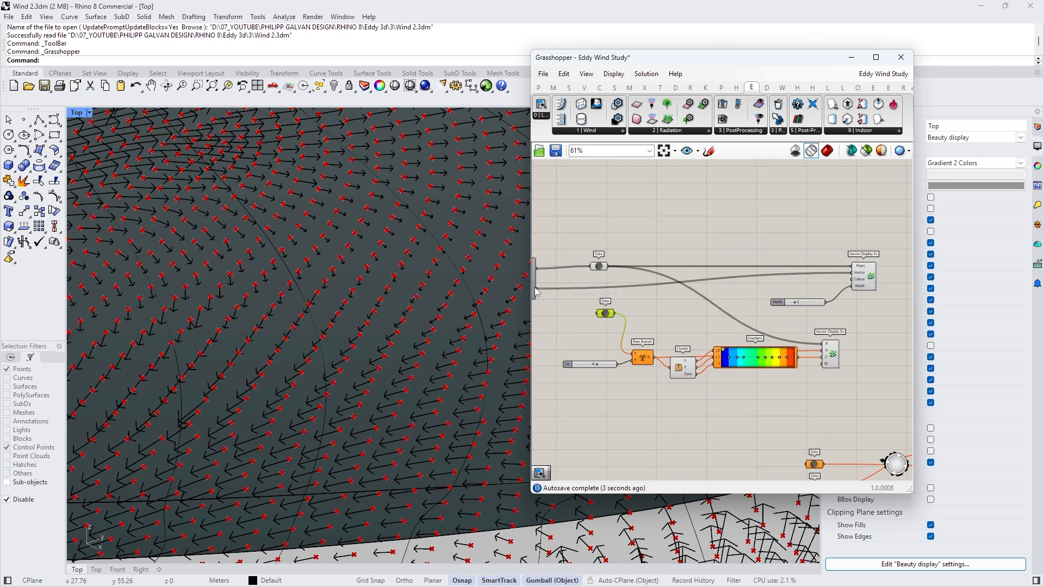
drag(535, 292, 600, 306)
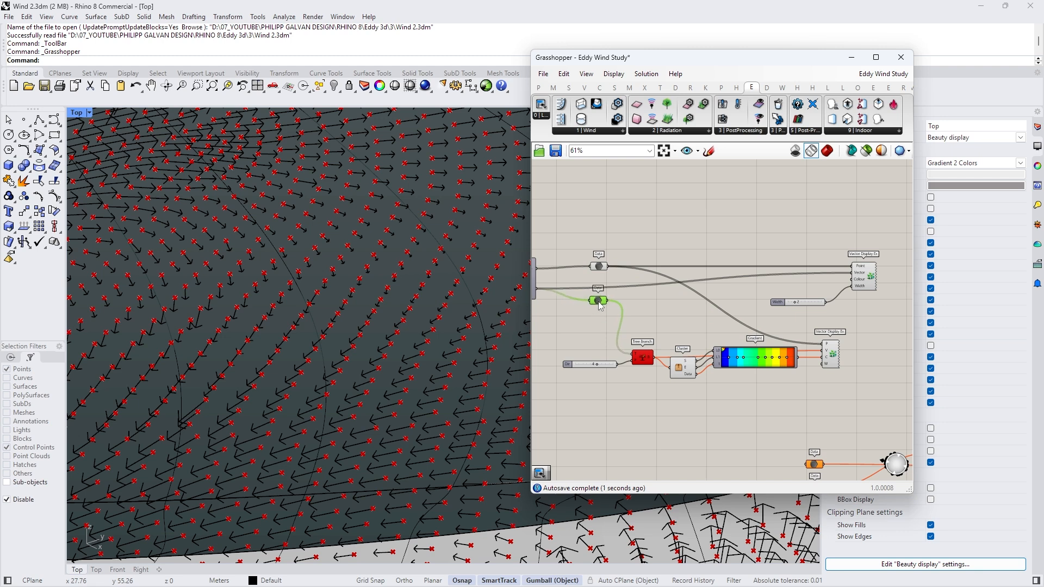
Step: Delete the Tree Branch component, move the Cluster closer to the Dir slider and explode the Cluster into its components
click(644, 357)
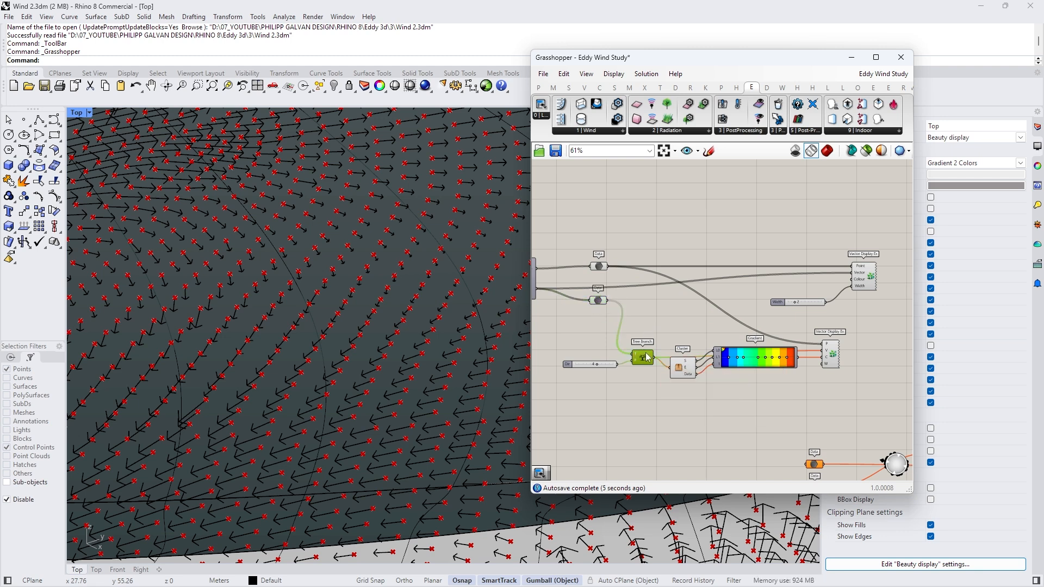
key(Delete)
drag(679, 367, 659, 356)
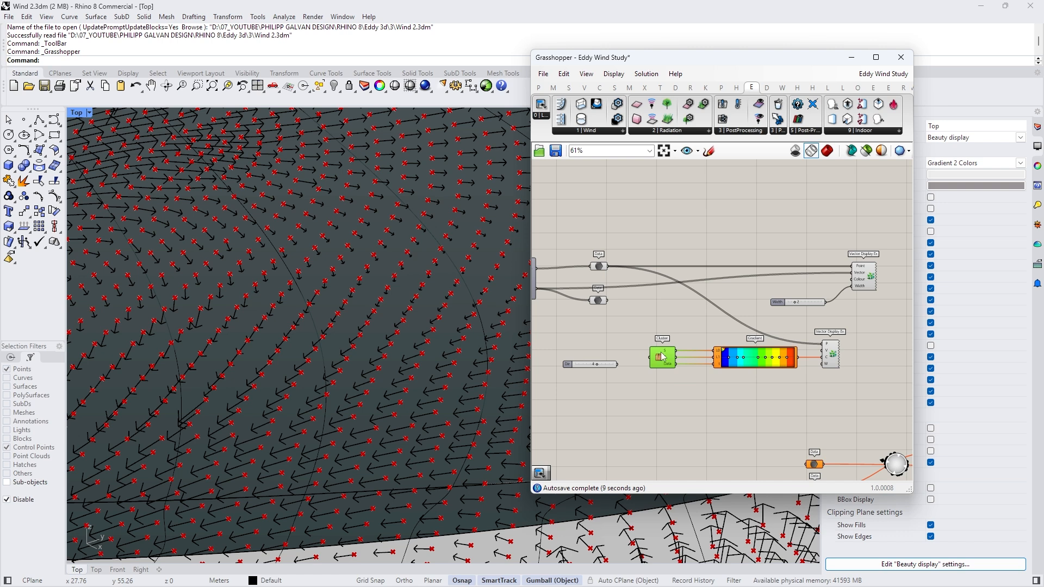
right_click(661, 356)
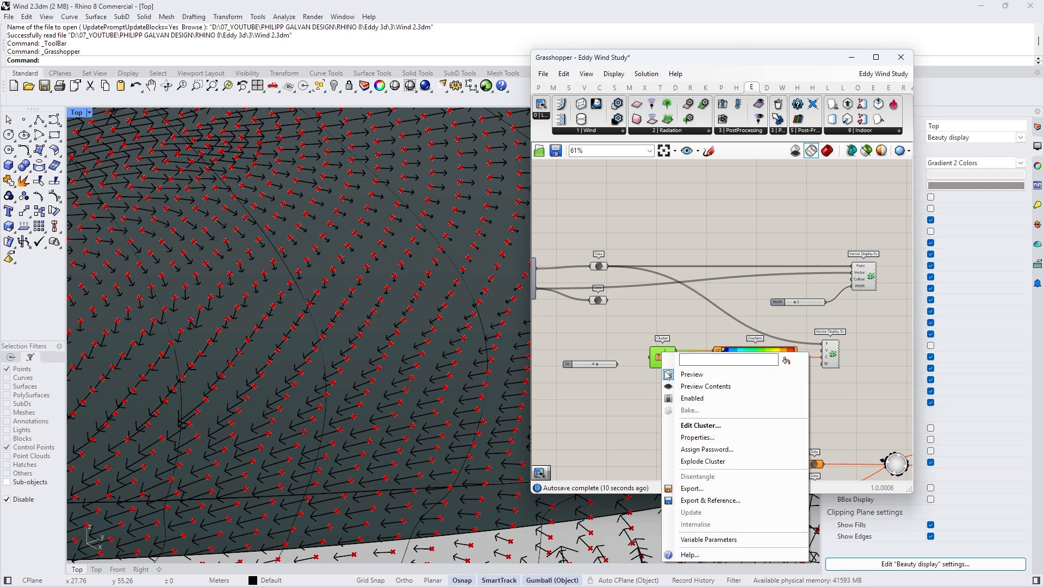
click(712, 462)
scroll(655, 379, up, 3)
scroll(655, 379, down, 3)
Step: Connect the second Data parameter to Bounds and to the Gradient's t input, and the Dir slider to the Gradient's L1 input
drag(592, 296, 696, 360)
drag(609, 340, 798, 373)
drag(582, 371, 801, 364)
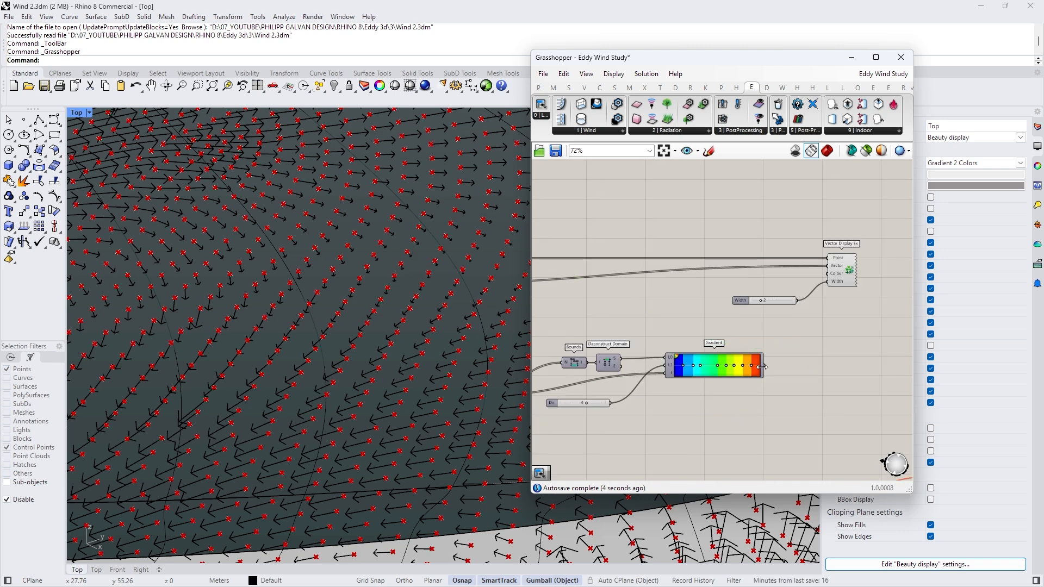
Step: Connect the Gradient output to Colour on Vector Display Ex and the second Data parameter to its Vector input
drag(764, 366, 831, 274)
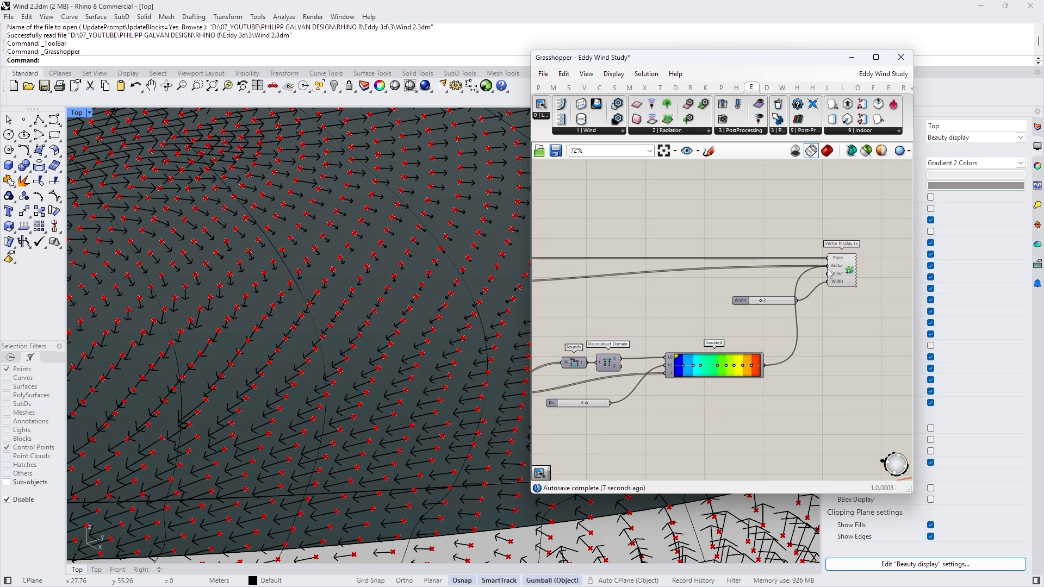
scroll(823, 286, up, 2)
drag(769, 382, 839, 271)
scroll(690, 315, down, 2)
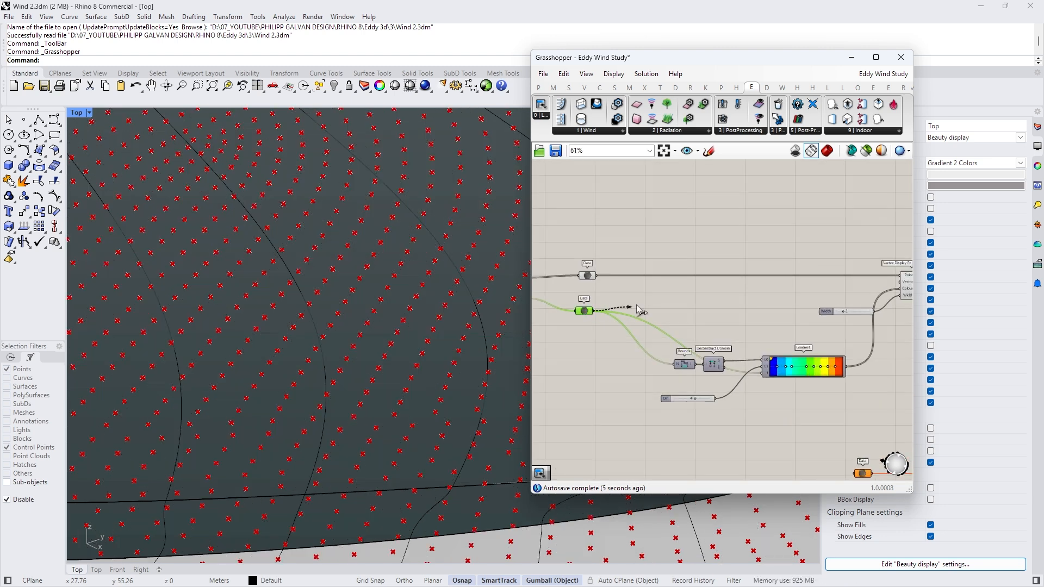
drag(636, 305, 899, 281)
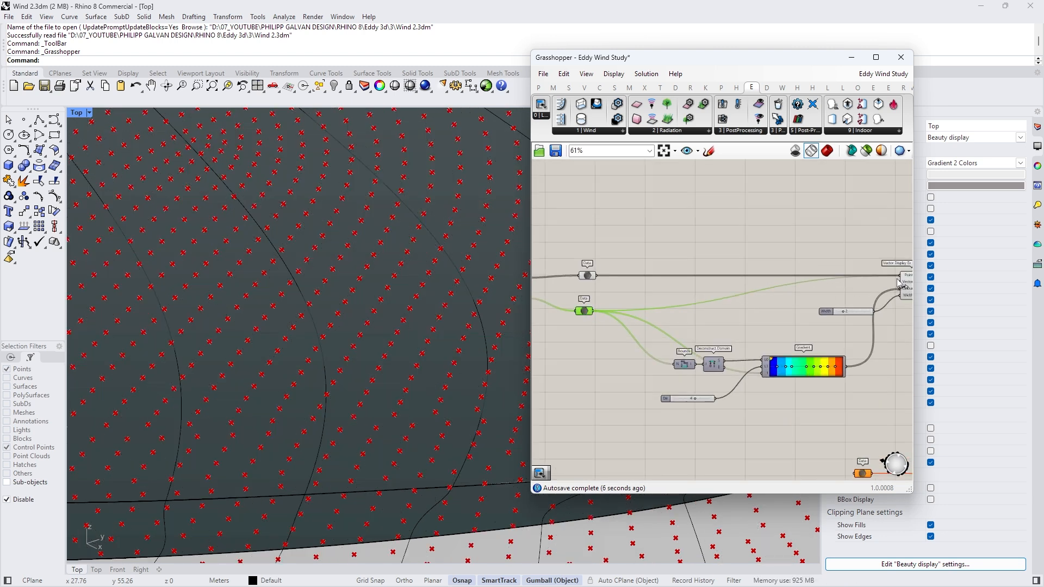
Step: Turn off the preview of the Data parameter carrying the probing points so the red point markers are hidden
scroll(401, 310, down, 8)
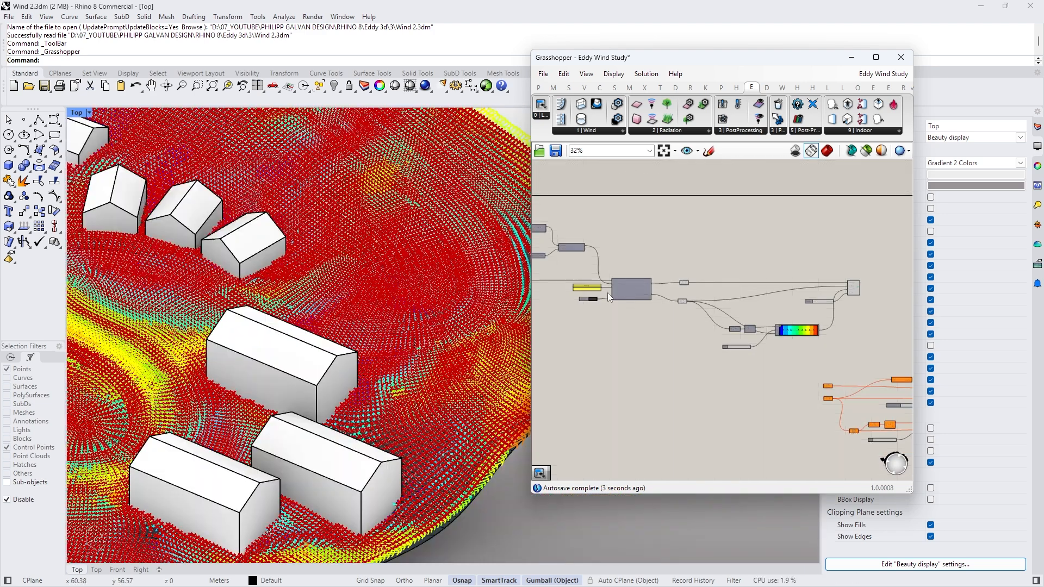
scroll(608, 292, up, 8)
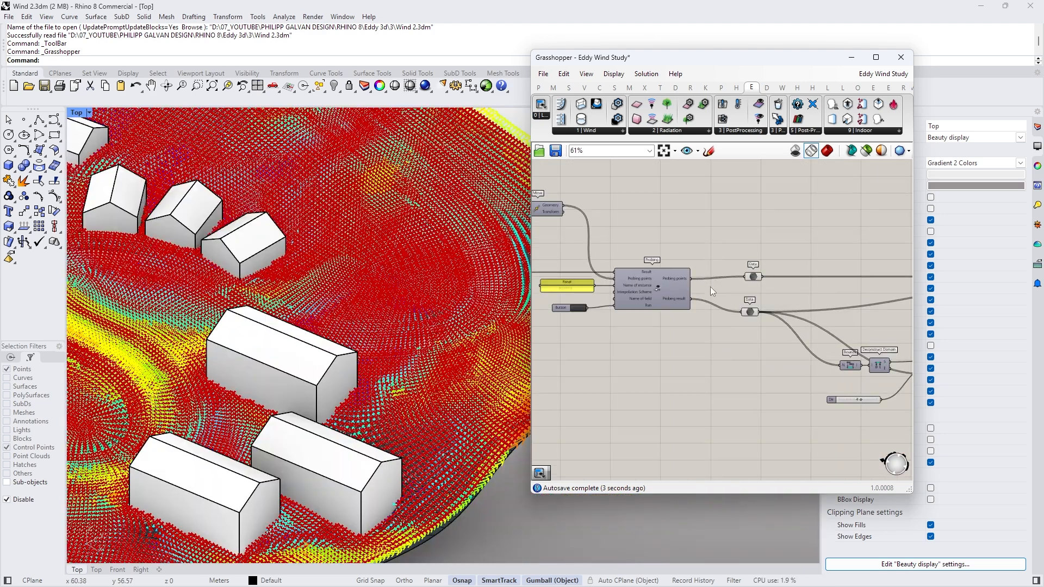
click(758, 241)
right_click(731, 352)
click(752, 375)
click(781, 321)
Step: Set the Width slider of Vector Display Ex to 1 for thinner coloured arrows over the whole terrain
scroll(715, 339, down, 4)
scroll(707, 342, down, 2)
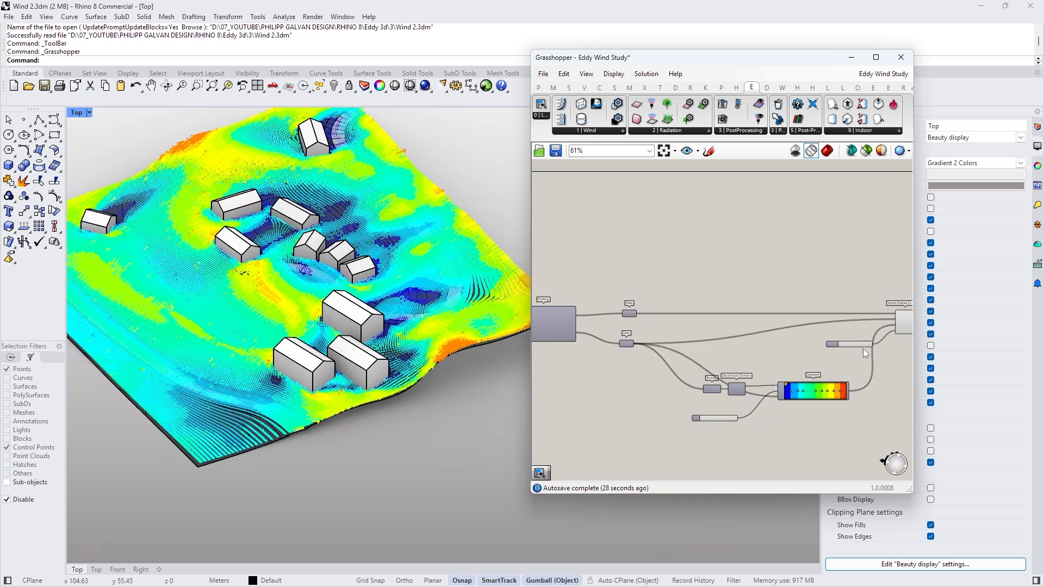
scroll(862, 348, up, 5)
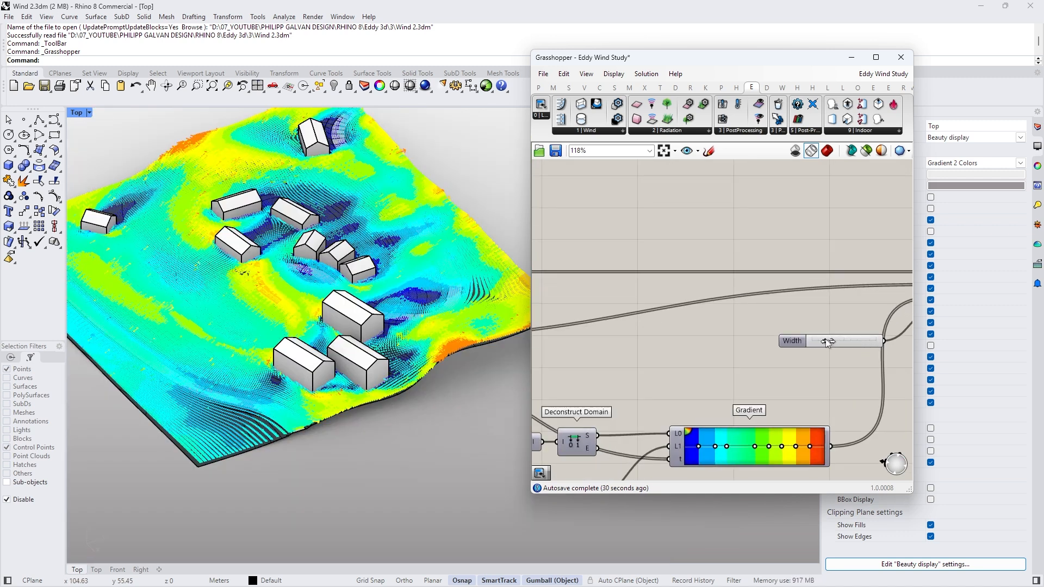
drag(826, 340, 817, 341)
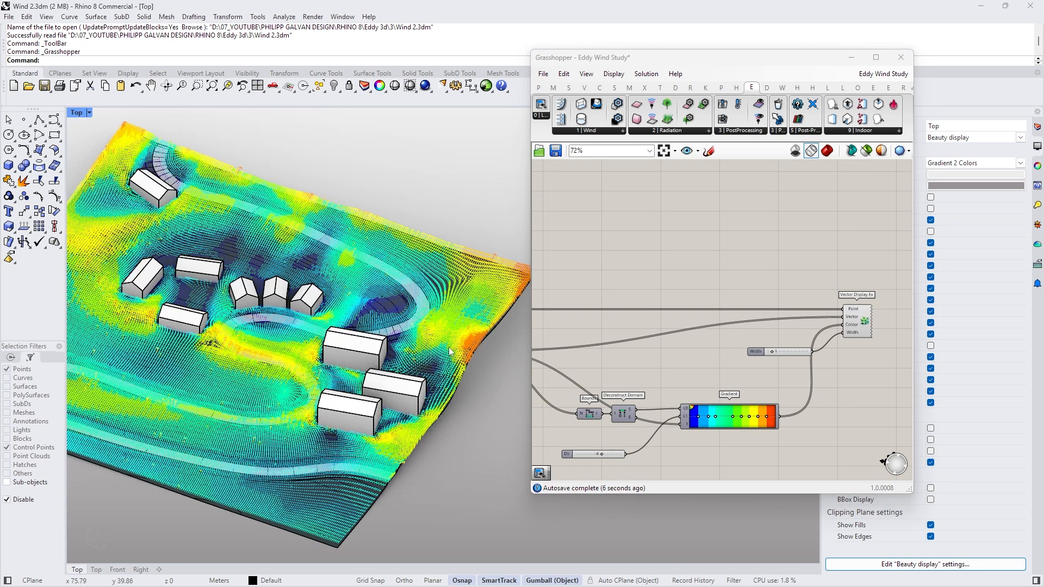
Step: Tidy the definition by moving the Dir slider up beneath Deconstruct Domain and stacking the first Data parameter directly above the second
scroll(808, 306, down, 4)
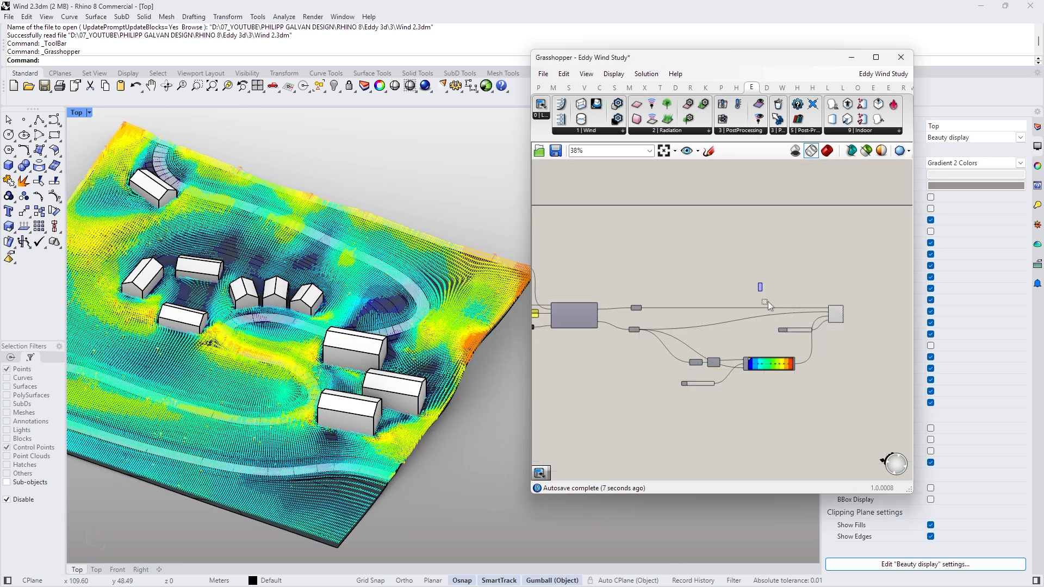
scroll(702, 371, up, 2)
click(711, 353)
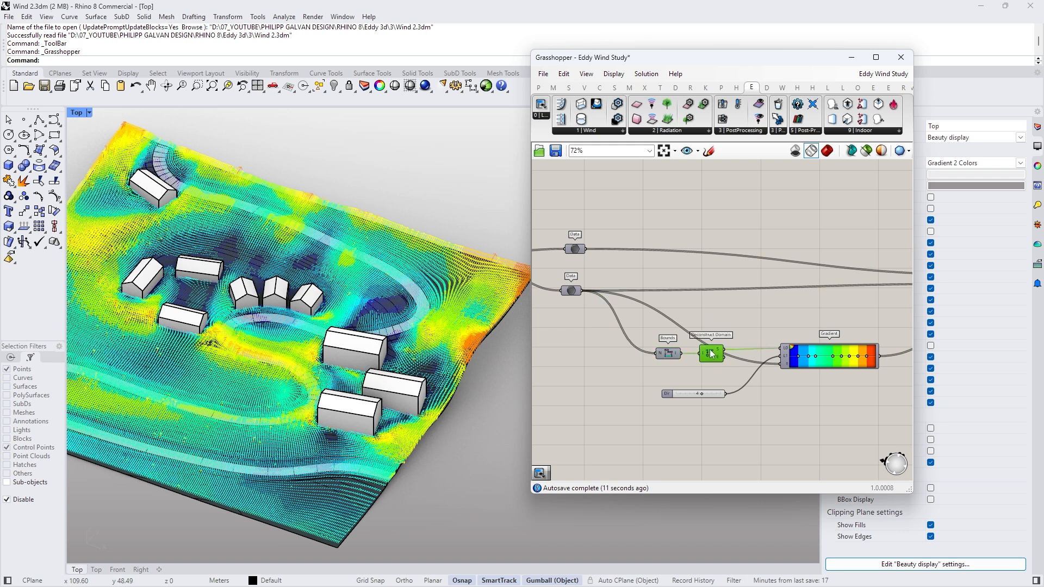
drag(683, 392, 675, 352)
right_drag(792, 360, 734, 346)
scroll(734, 346, down, 1)
drag(578, 266, 578, 271)
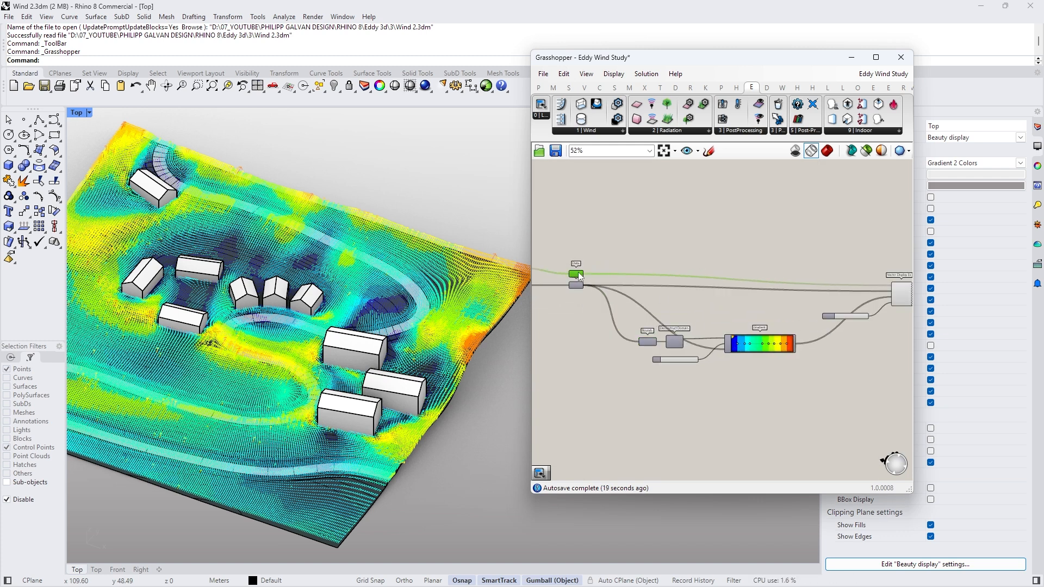
click(579, 279)
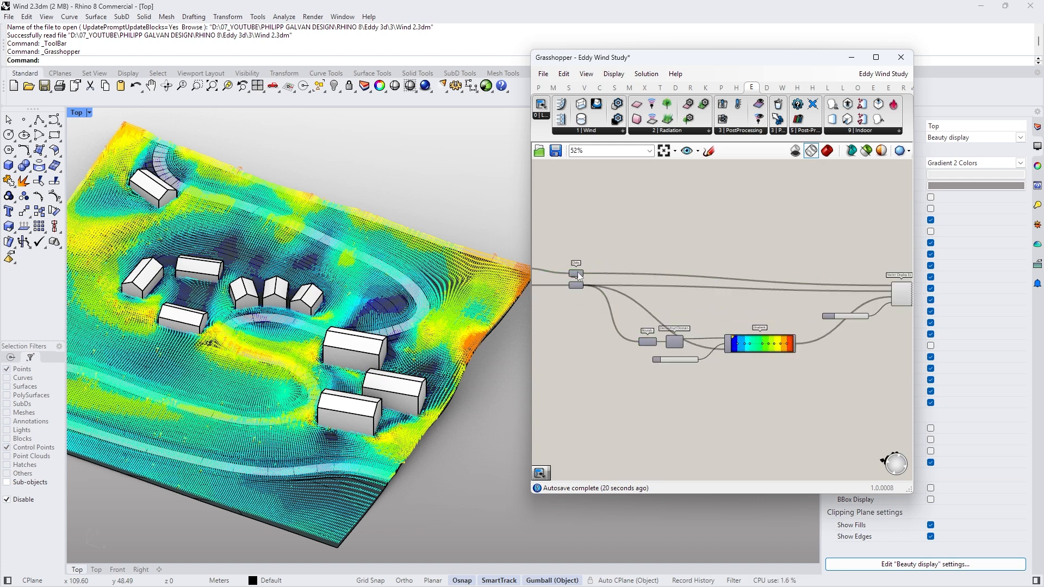
click(578, 288)
click(645, 248)
Step: Place a Vector Length component above the wires, right of the two Data parameters
scroll(576, 288, up, 5)
scroll(642, 289, down, 4)
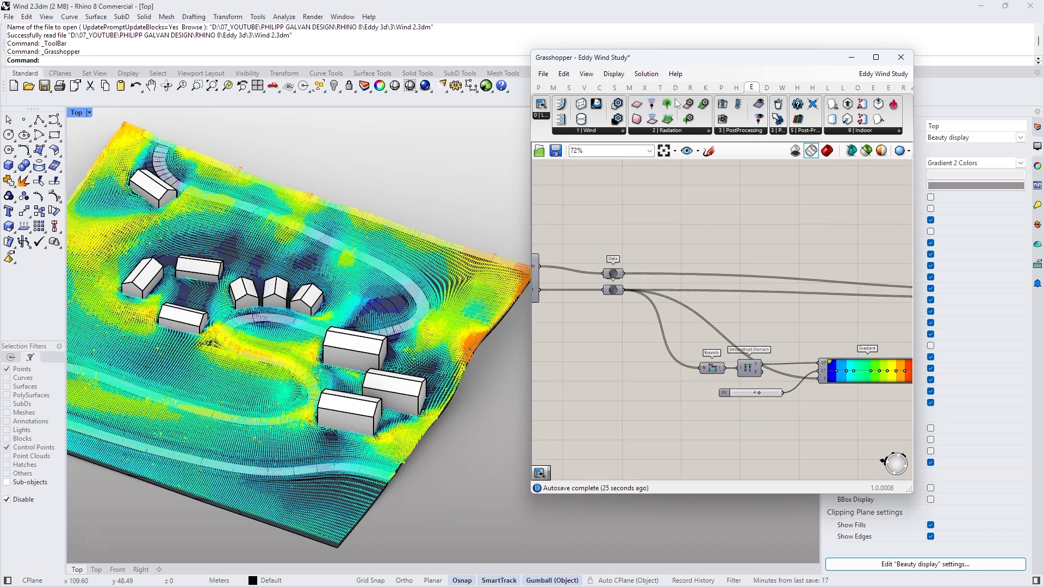
click(585, 88)
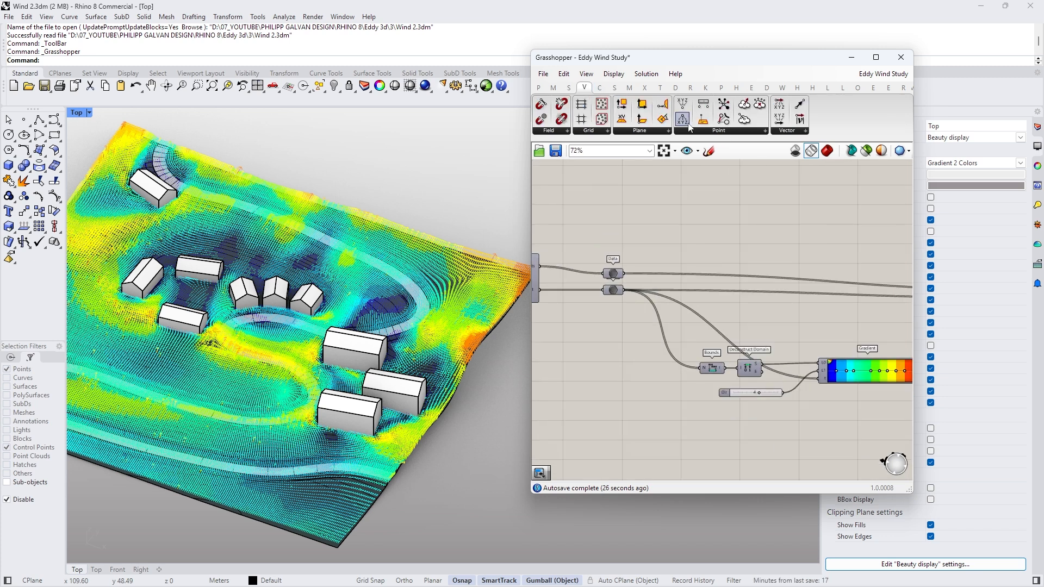
click(786, 131)
click(824, 263)
click(749, 240)
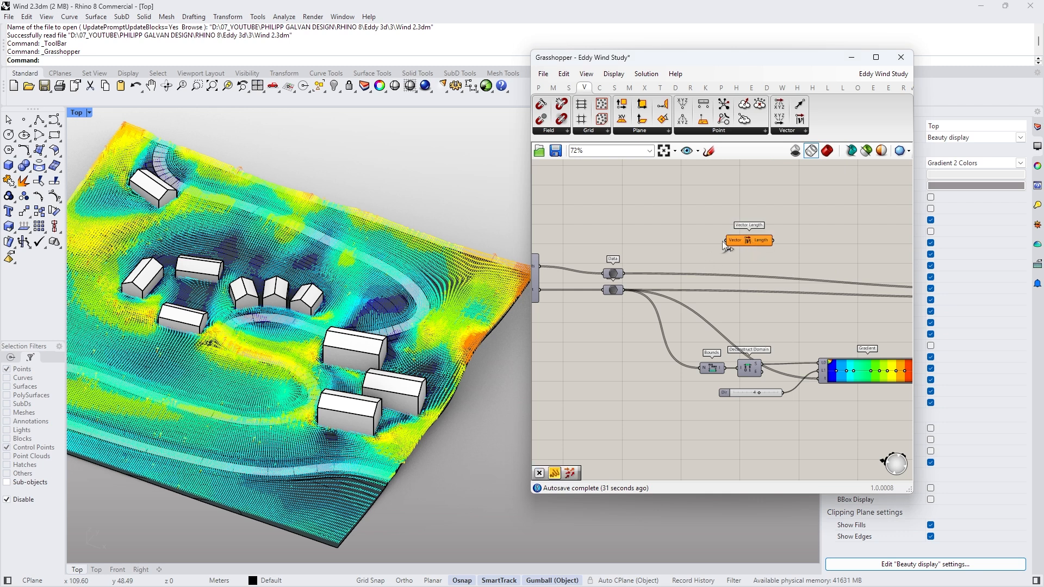
Step: Wire the lower Data parameter, which carries the wind vectors, into the Vector input of Vector Length
scroll(593, 303, up, 2)
scroll(564, 333, down, 3)
drag(550, 302, 710, 233)
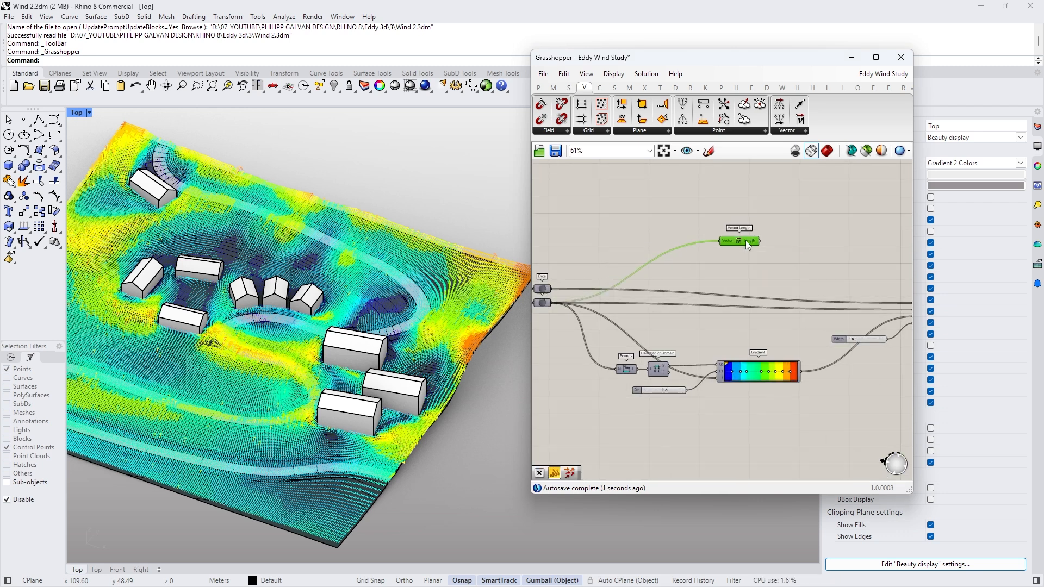
Step: Add an enlarged Panel beside Vector Length and connect the Length output to it to list the wind speeds
double_click(801, 225)
scroll(813, 217, up, 3)
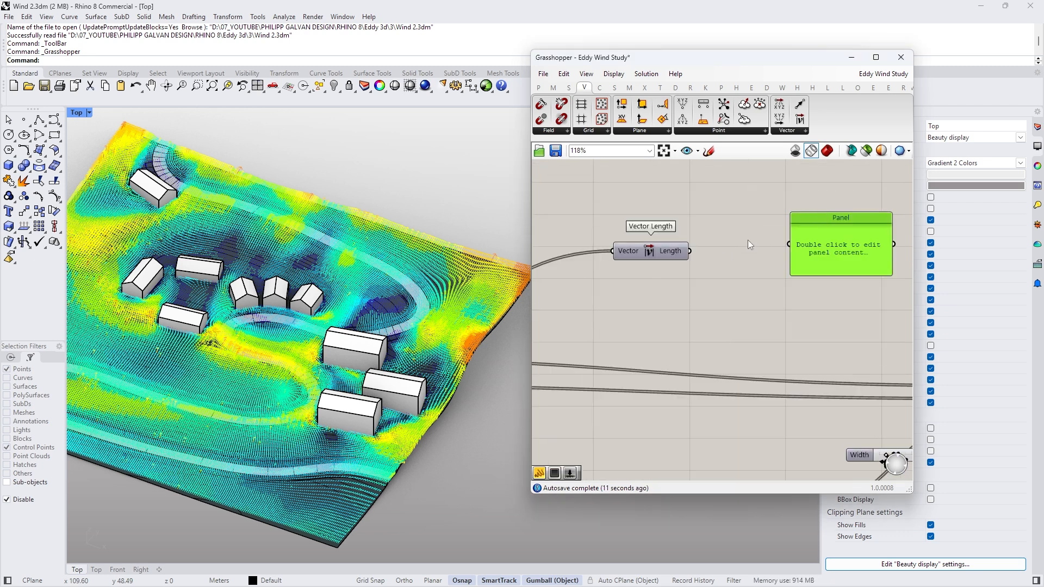
drag(693, 251, 786, 244)
scroll(853, 269, down, 2)
right_drag(855, 270, 737, 251)
drag(737, 252, 744, 340)
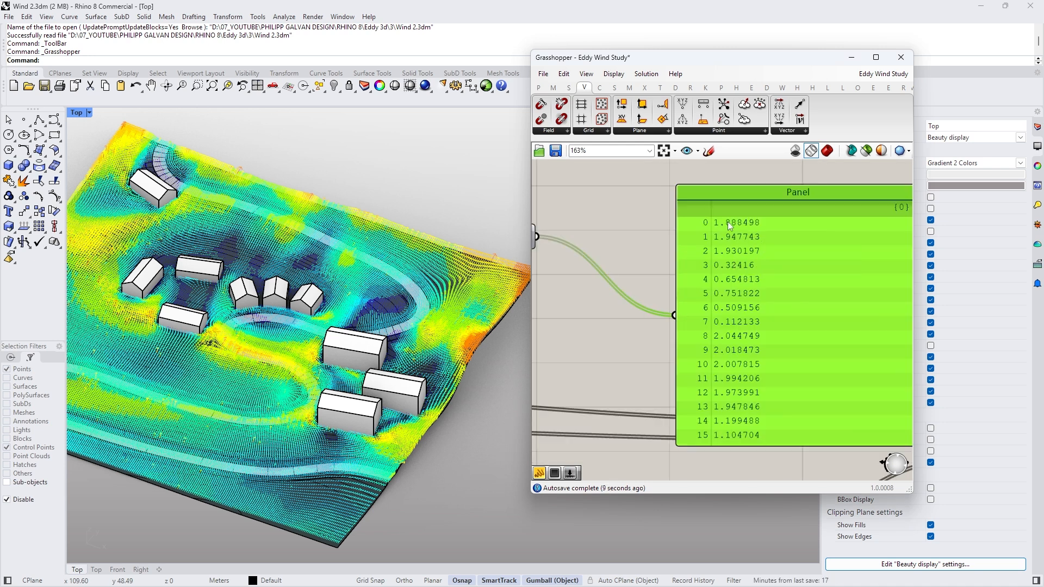
scroll(759, 271, down, 4)
scroll(834, 253, up, 3)
drag(838, 228, 856, 215)
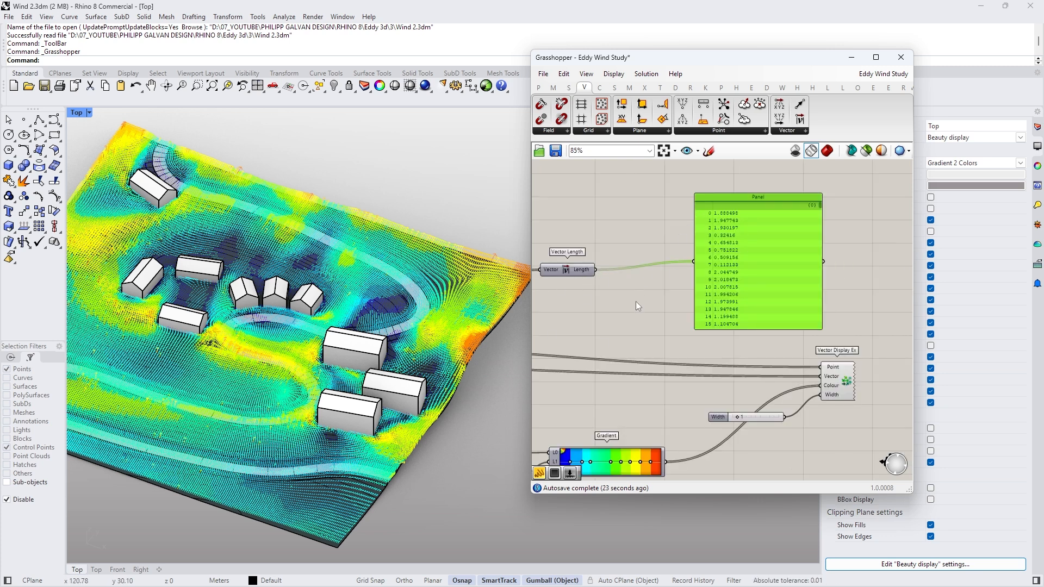
Step: Insert a Sort List component between Vector Length and the Panel, with Length feeding Keys and the sorted Keys feeding the Panel
double_click(615, 289)
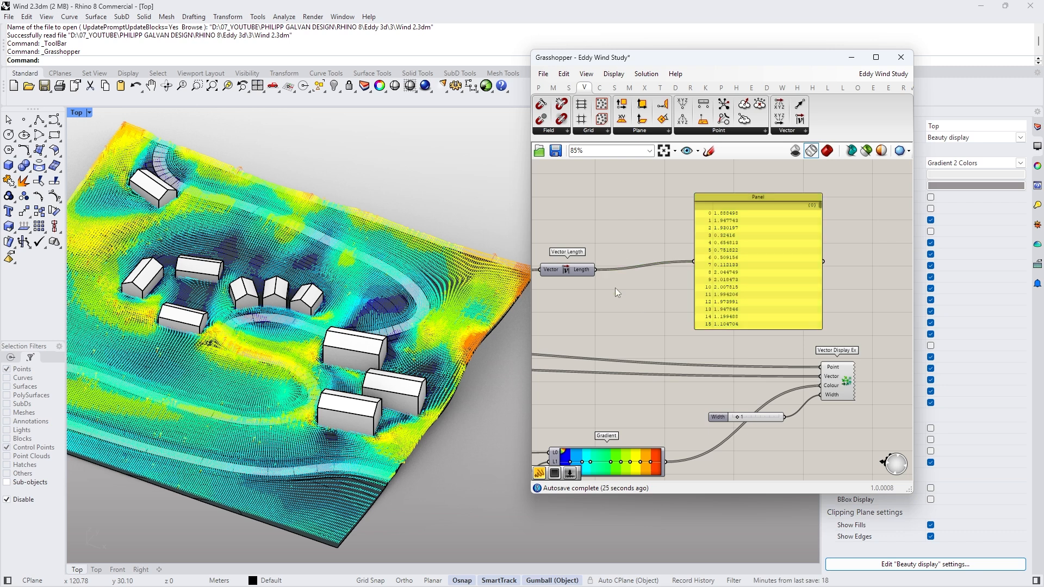
text(sort)
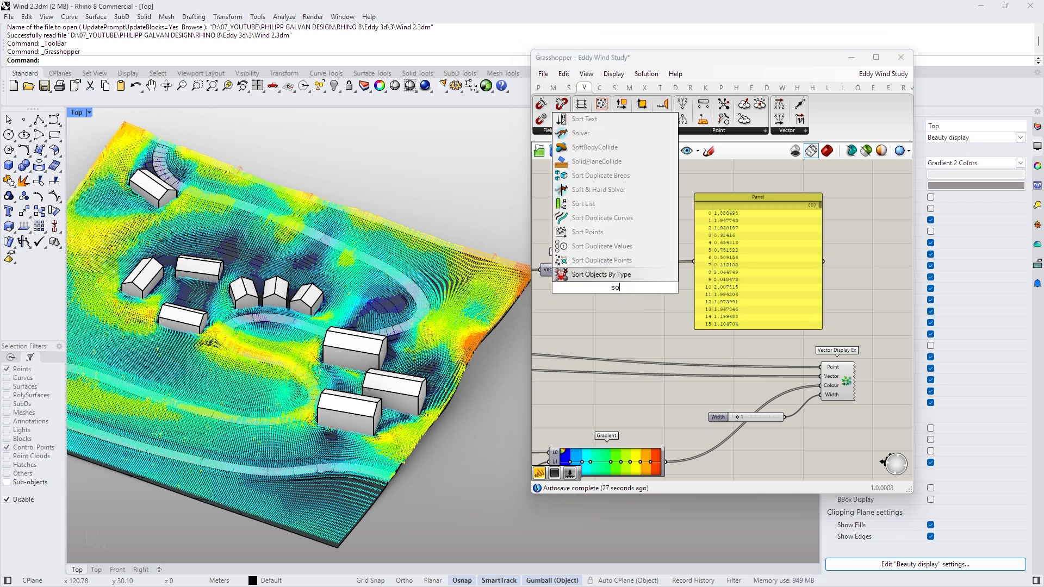
key(Return)
drag(627, 293, 605, 293)
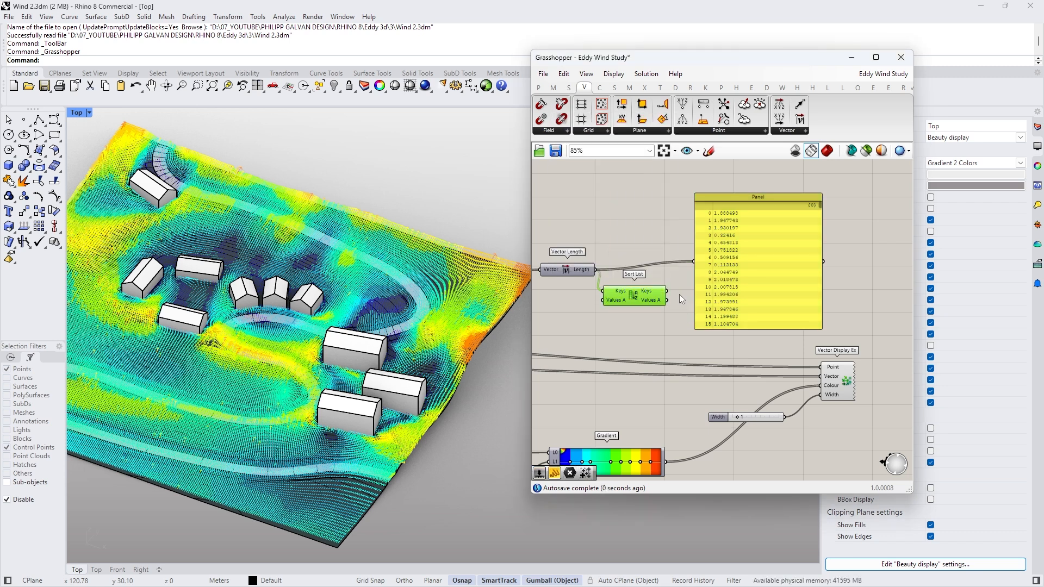
drag(675, 293, 654, 270)
Step: Go to the end of the sorted list in the Panel and examine the highest wind speeds
drag(819, 203, 814, 312)
scroll(717, 326, up, 4)
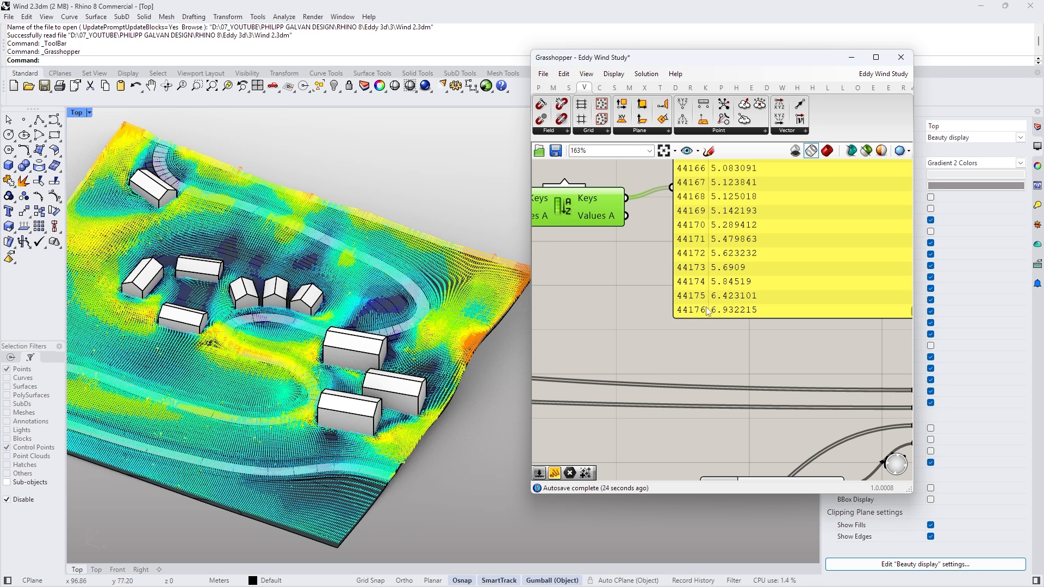
scroll(703, 327, down, 3)
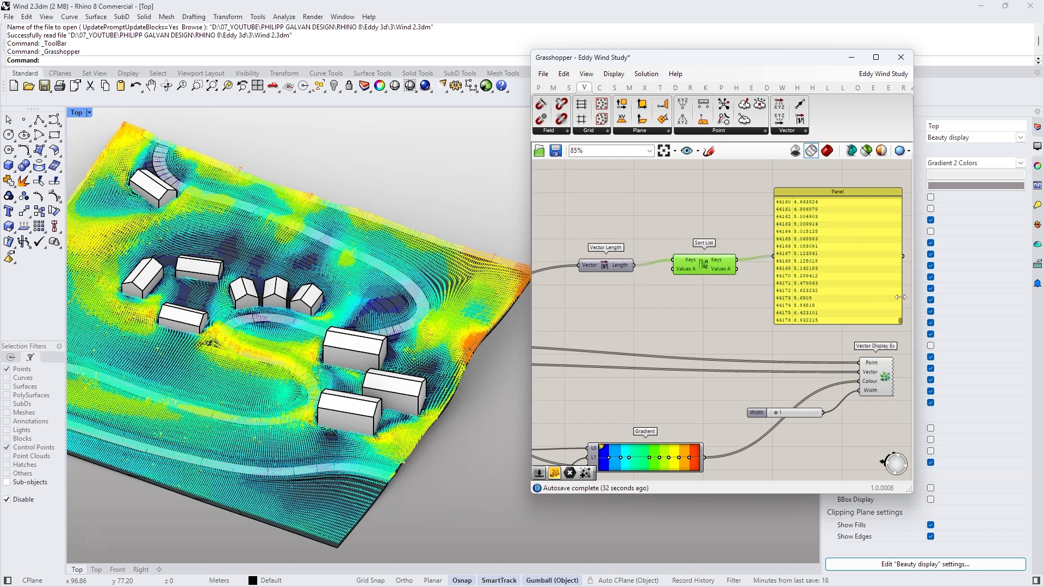
drag(899, 325, 899, 196)
Step: Reposition the Gradient component's grips so the colour bands from blue to red are spaced more evenly
scroll(684, 389, down, 3)
scroll(684, 389, up, 4)
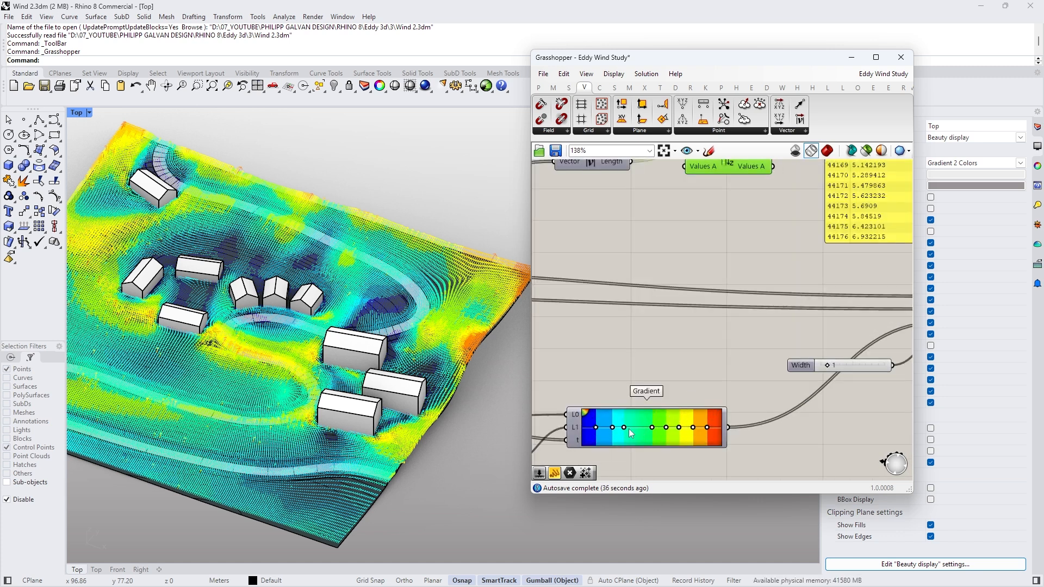
scroll(631, 432, up, 3)
click(643, 412)
scroll(643, 427, down, 2)
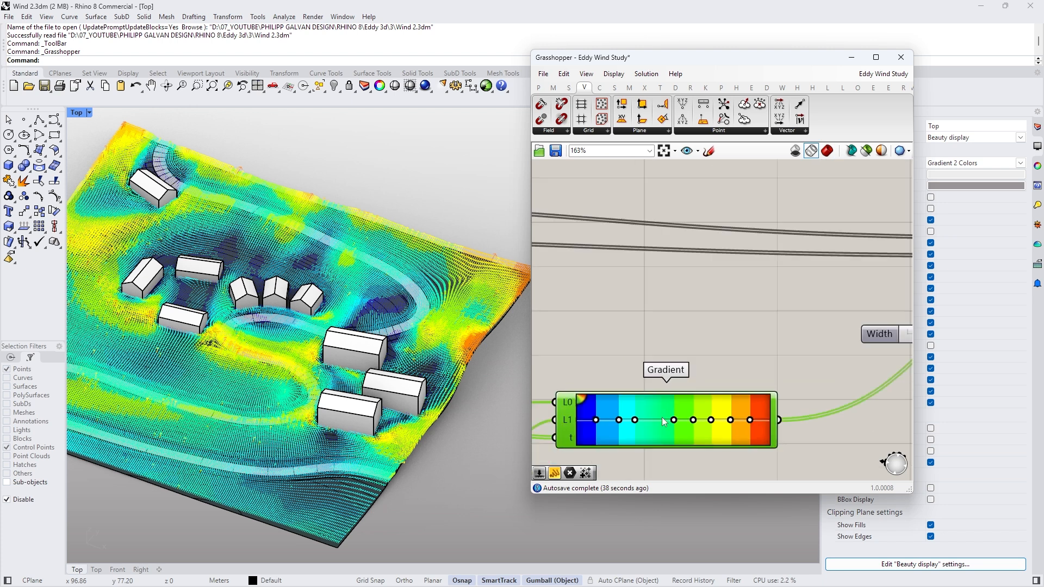
scroll(663, 421, up, 3)
drag(721, 416, 712, 416)
drag(626, 416, 639, 417)
scroll(708, 396, down, 5)
scroll(700, 406, up, 3)
mouse_move(700, 401)
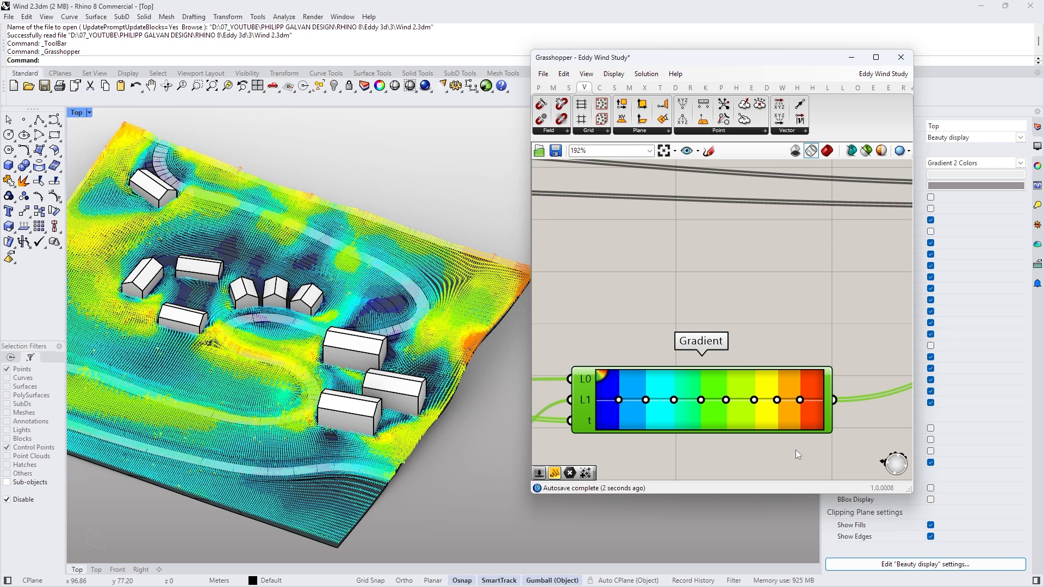
Step: Lower the Vector Length component toward the Data parameter wires and examine the recoloured wind arrows over the terrain and buildings
right_drag(795, 449, 778, 441)
scroll(703, 396, down, 4)
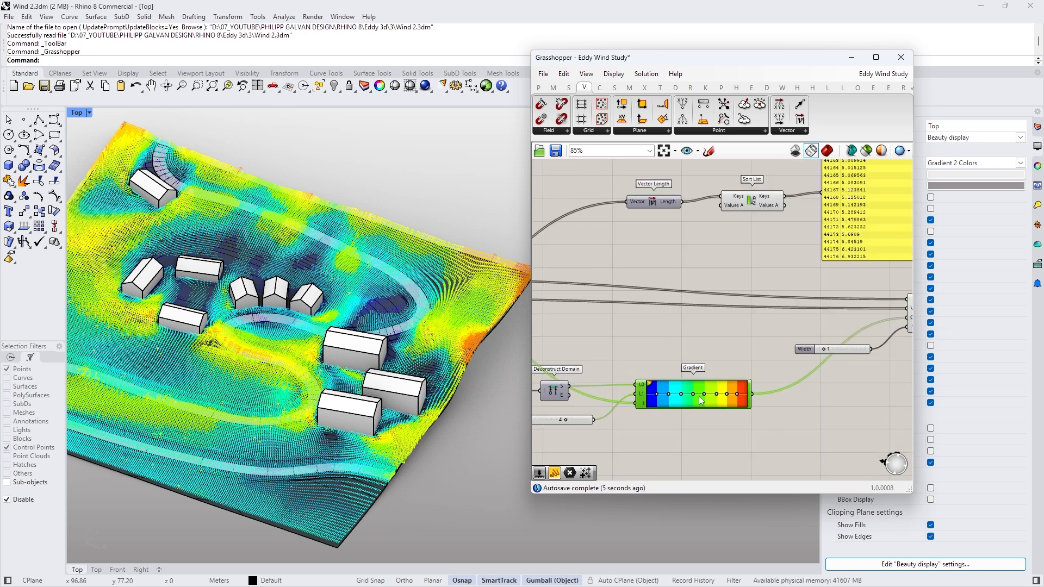
scroll(700, 390, down, 2)
scroll(775, 234, up, 4)
drag(722, 271, 709, 317)
scroll(764, 309, down, 4)
scroll(410, 370, down, 3)
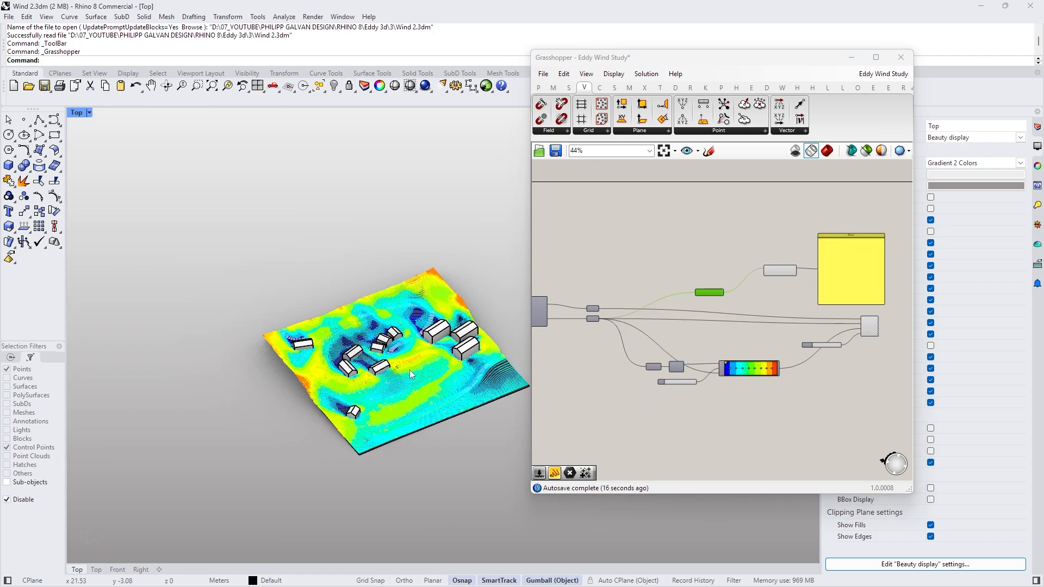
scroll(409, 369, up, 5)
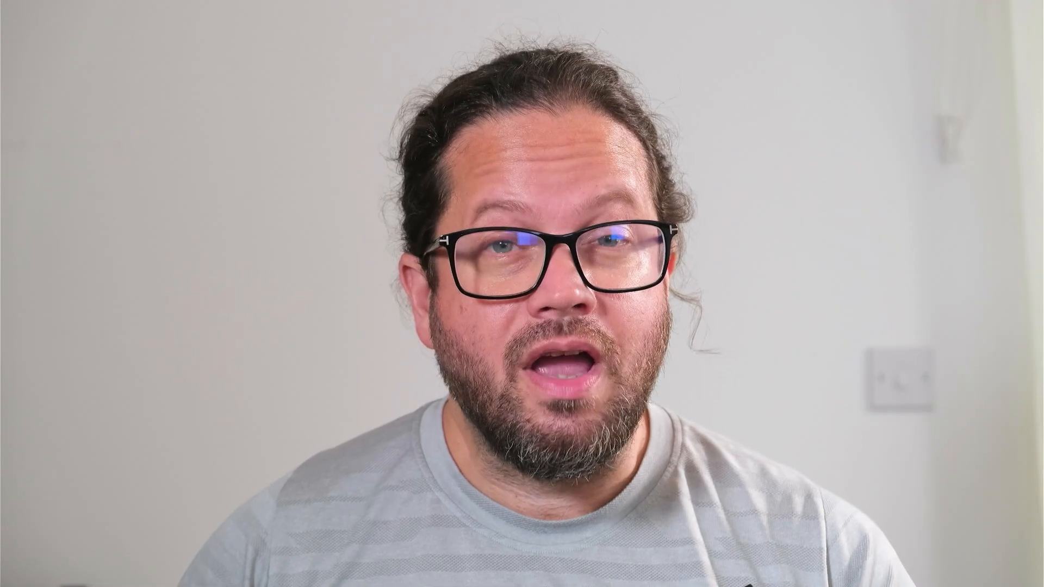